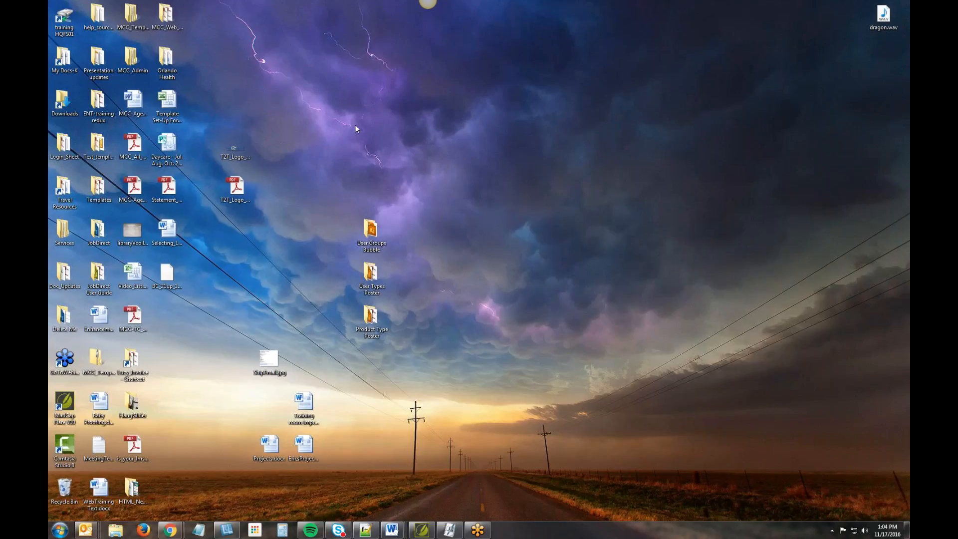
- Open the MCC_Web_Training folder from the desktop
click(167, 15)
double_click(167, 15)
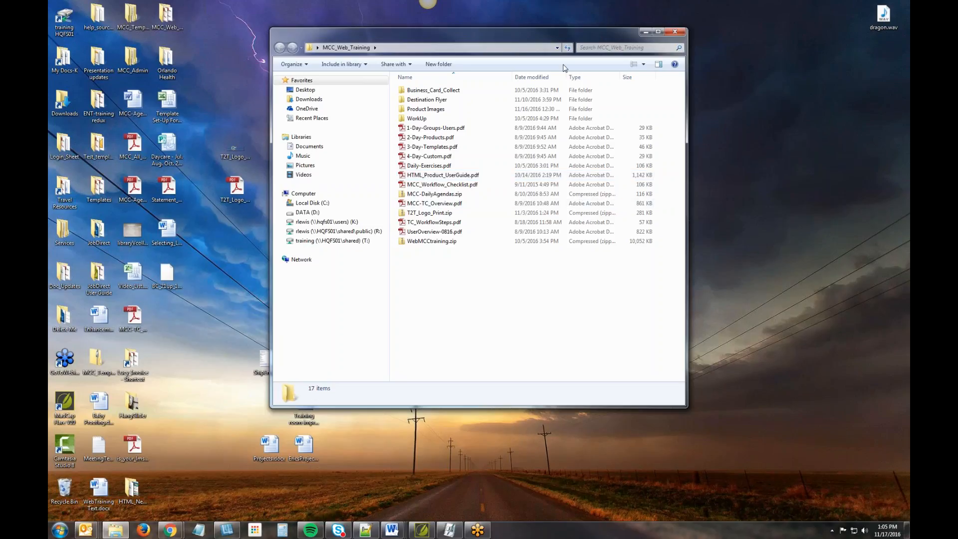
- Switch to the Catalog Search window in Chrome and open the Tropical Escape - HTML newsletter product down to its form
mouse_move(170, 530)
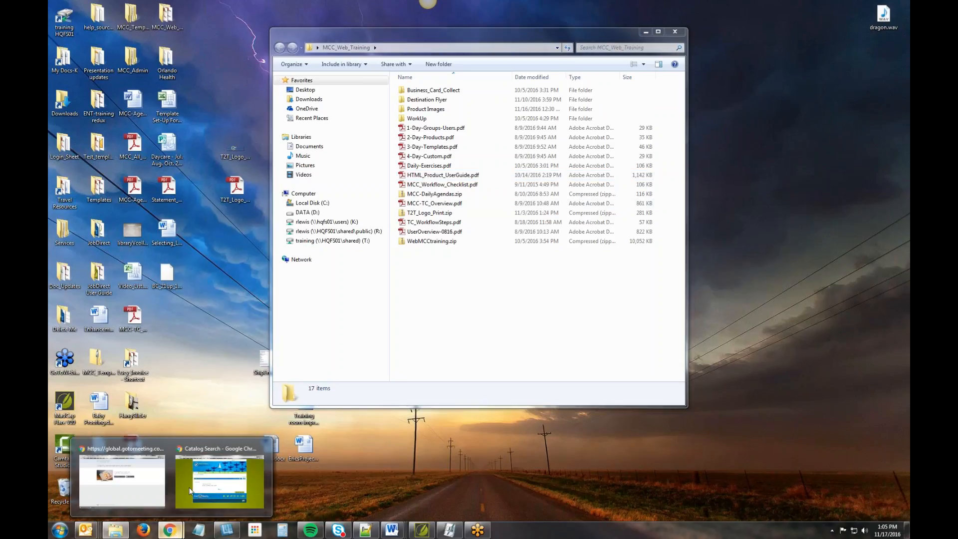
click(223, 487)
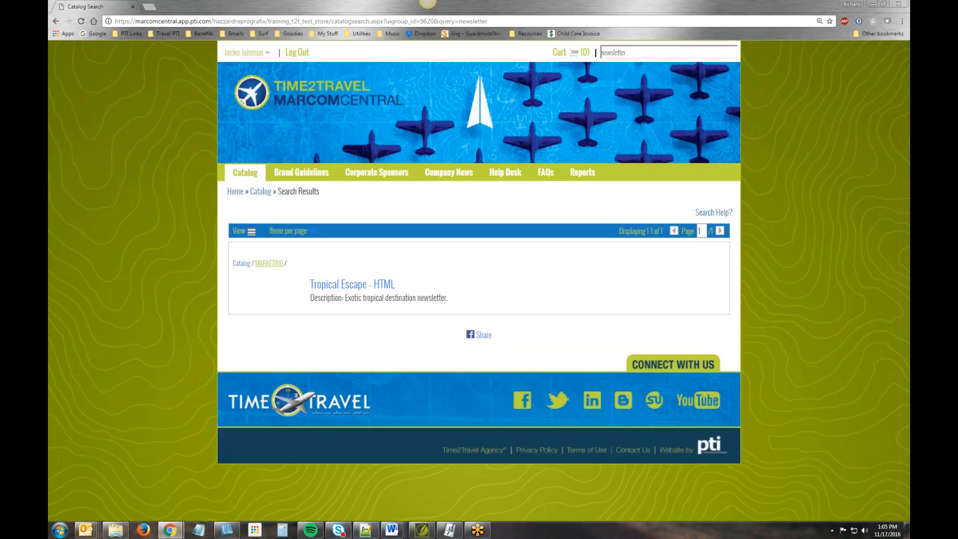
click(364, 295)
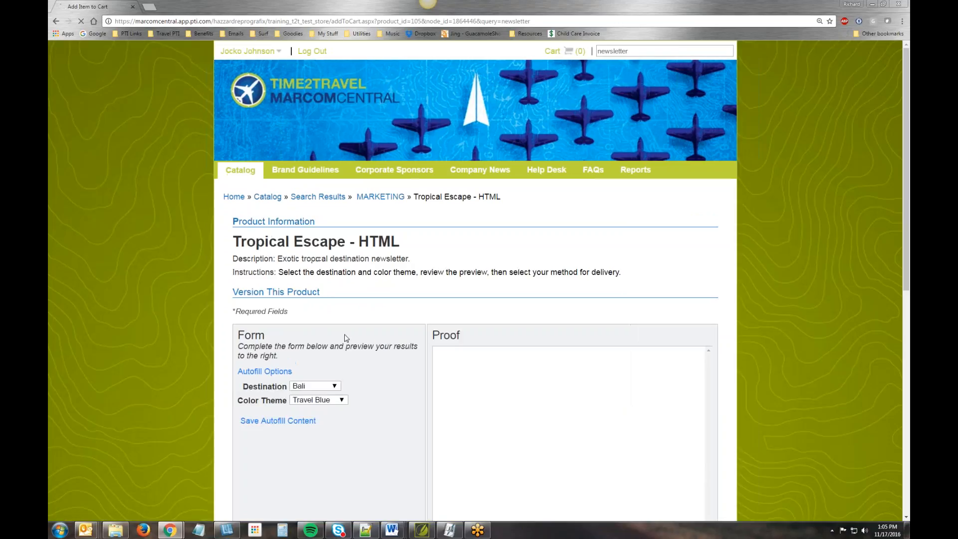
scroll(417, 328, down, 6)
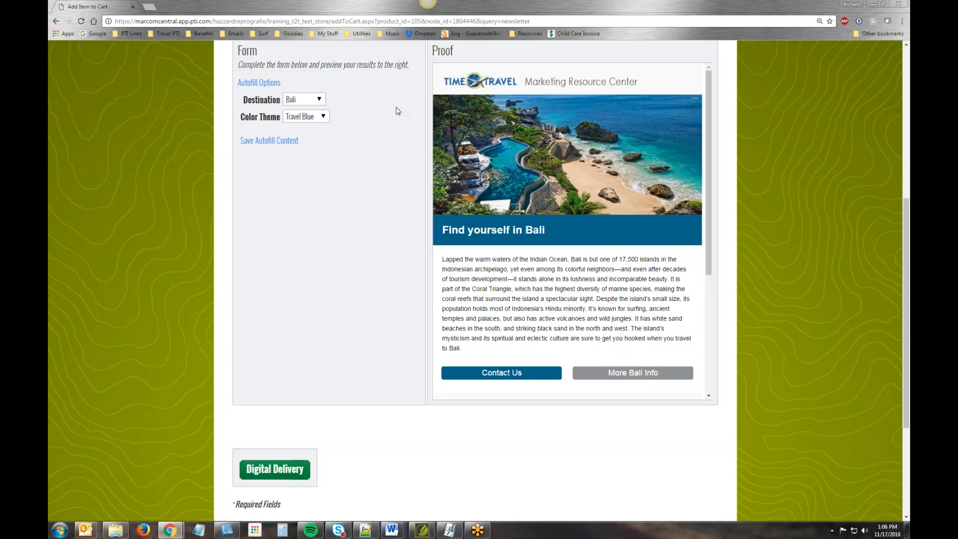
- Look over the newsletter proof and set the destination to Seychelles
drag(706, 172, 713, 94)
click(320, 99)
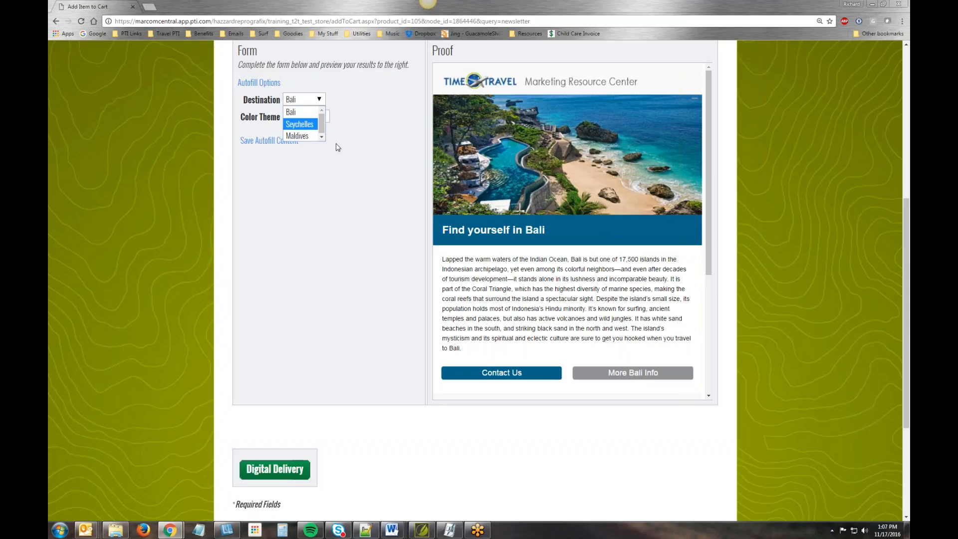
click(309, 125)
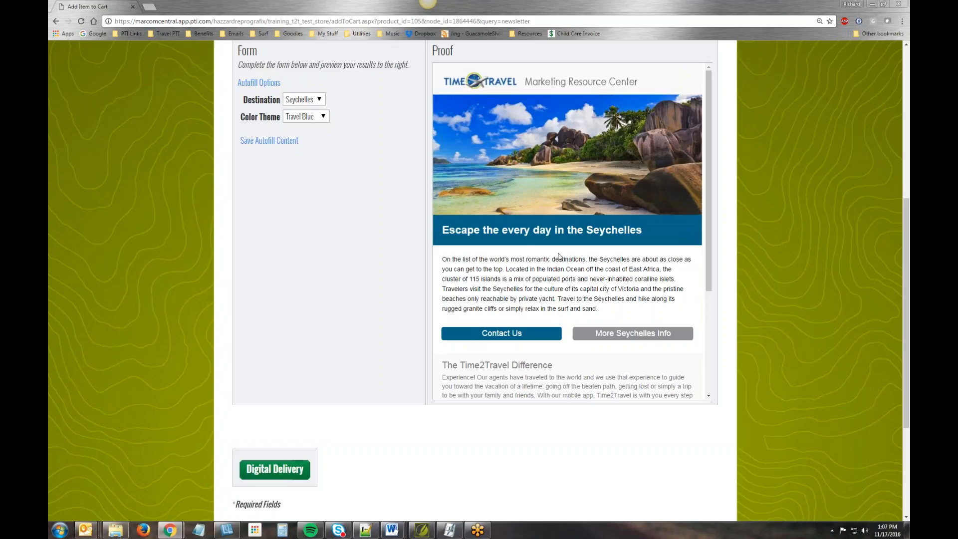
- Try the Travel Green and Lite Blue color themes on the newsletter and restore Travel Blue
click(327, 118)
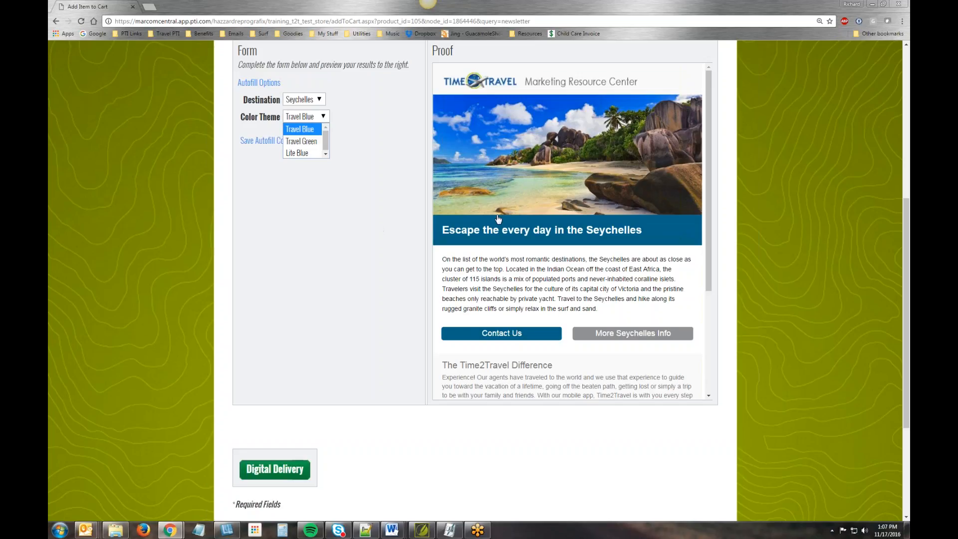
click(308, 142)
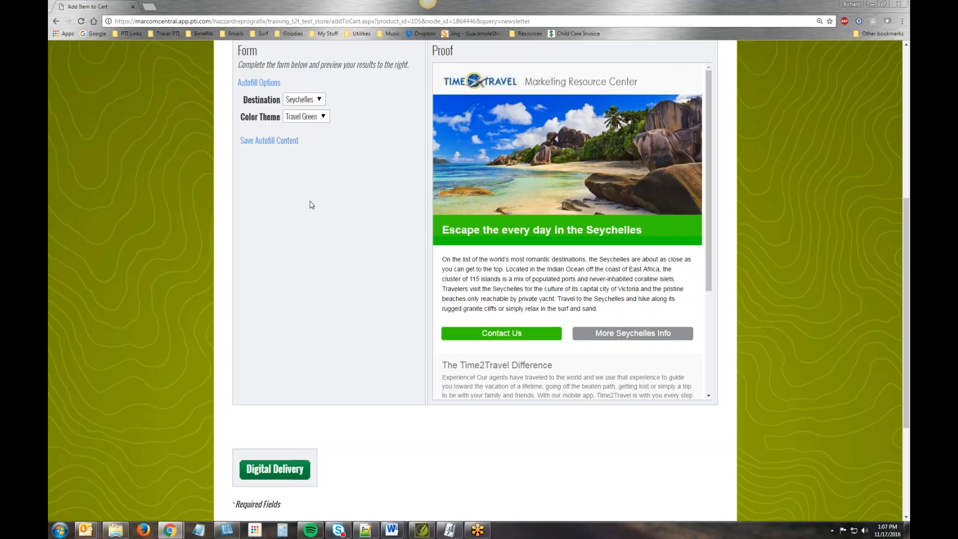
click(320, 116)
click(316, 151)
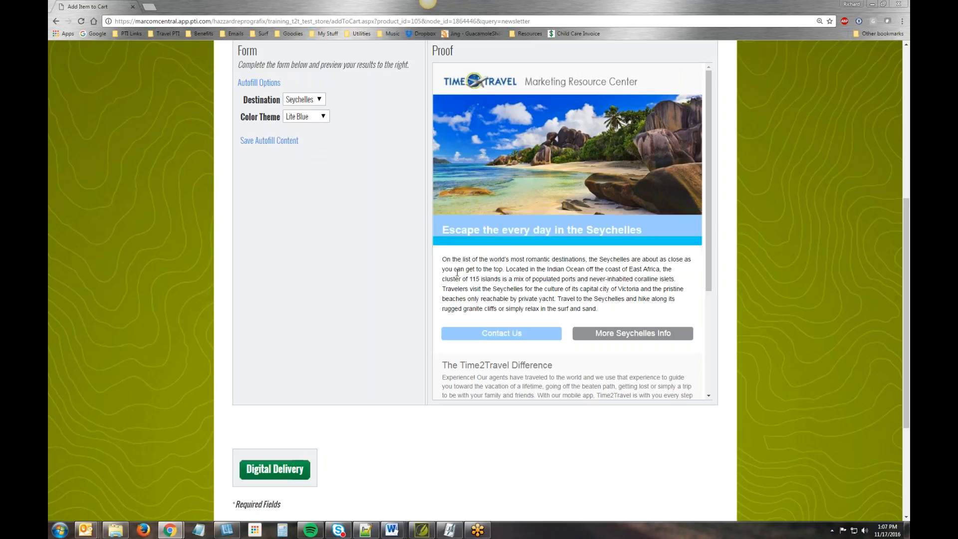
click(321, 116)
click(302, 129)
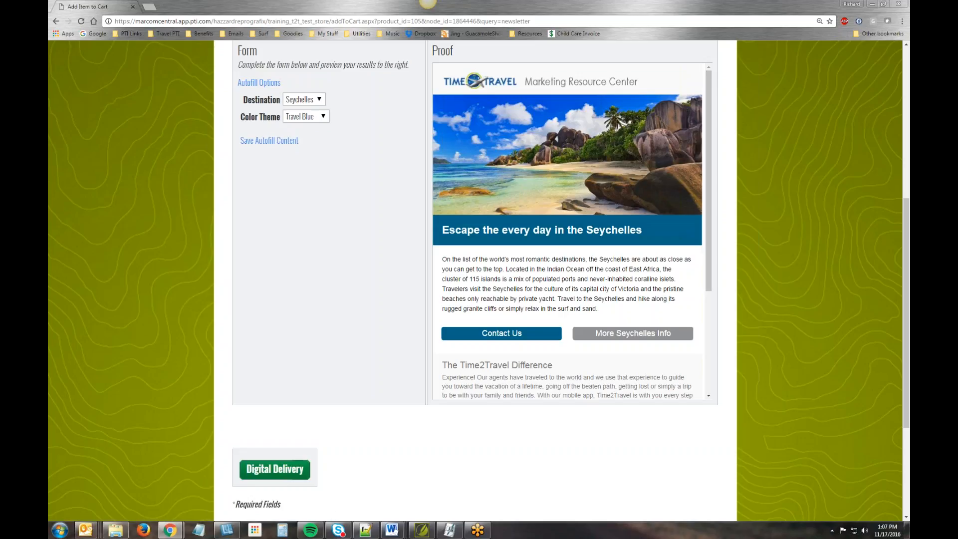
- Set the newsletter's destination to Maldives and review the whole proof down to its footer
click(319, 100)
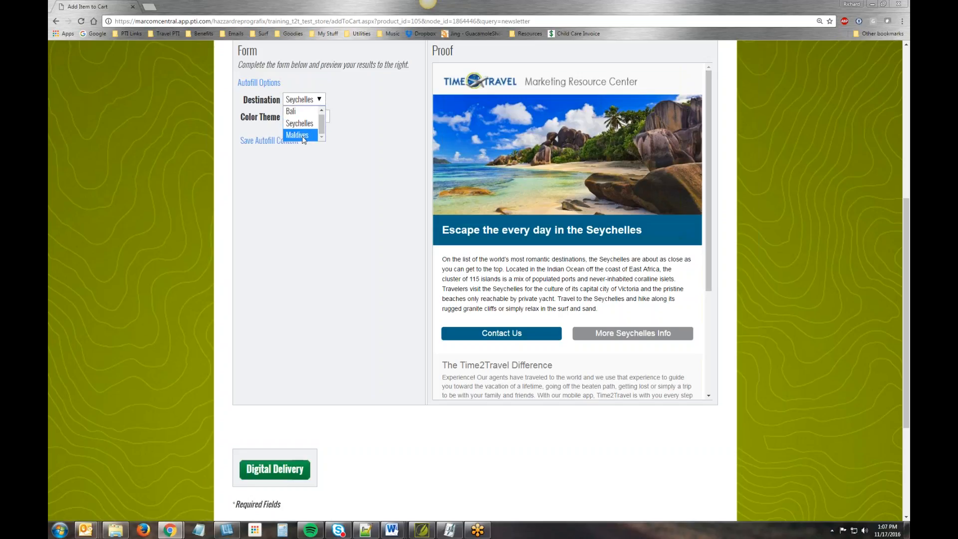
click(302, 136)
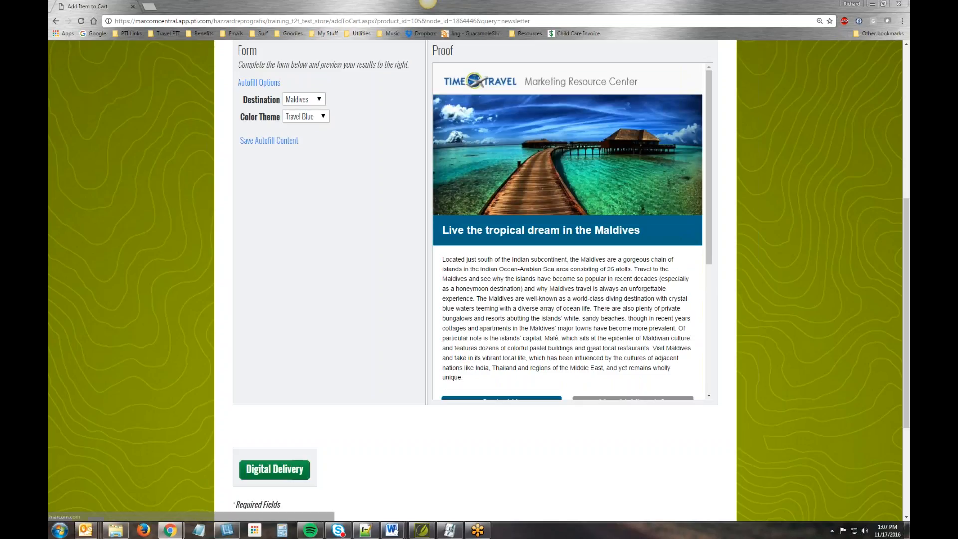
scroll(707, 222, down, 2)
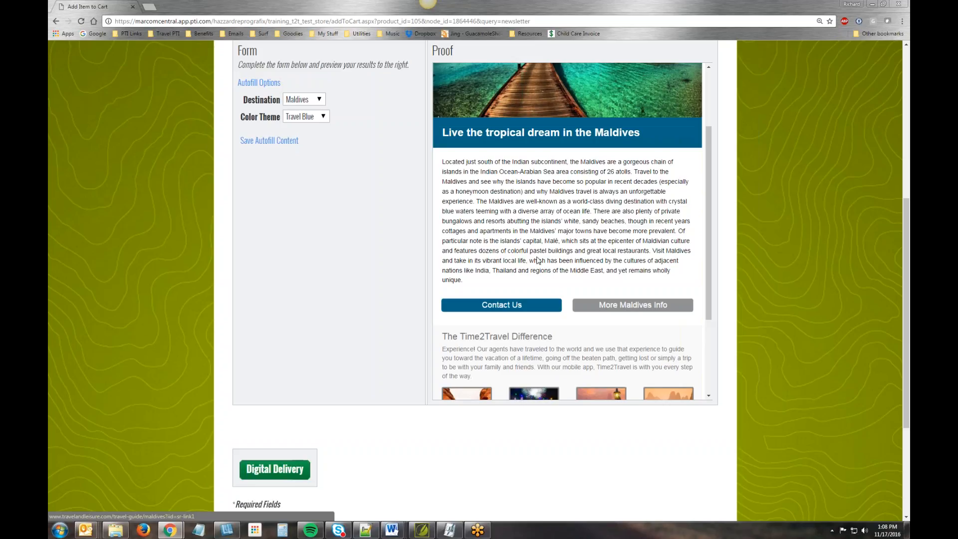
click(319, 99)
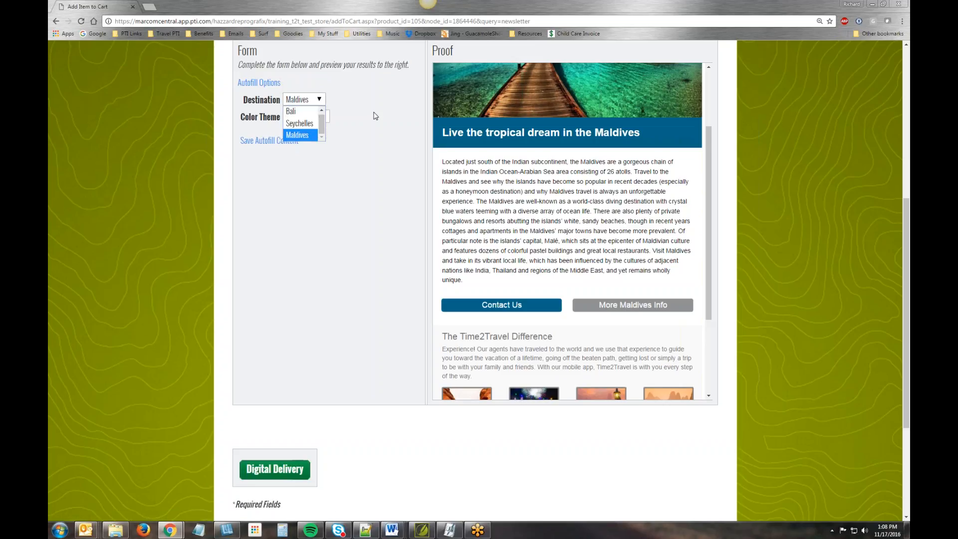
drag(709, 166, 714, 260)
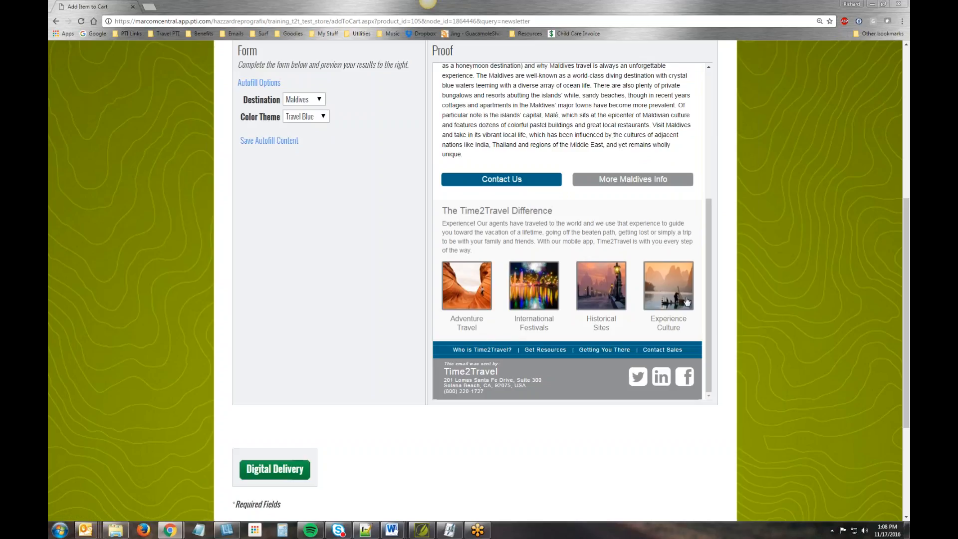
scroll(402, 340, up, 5)
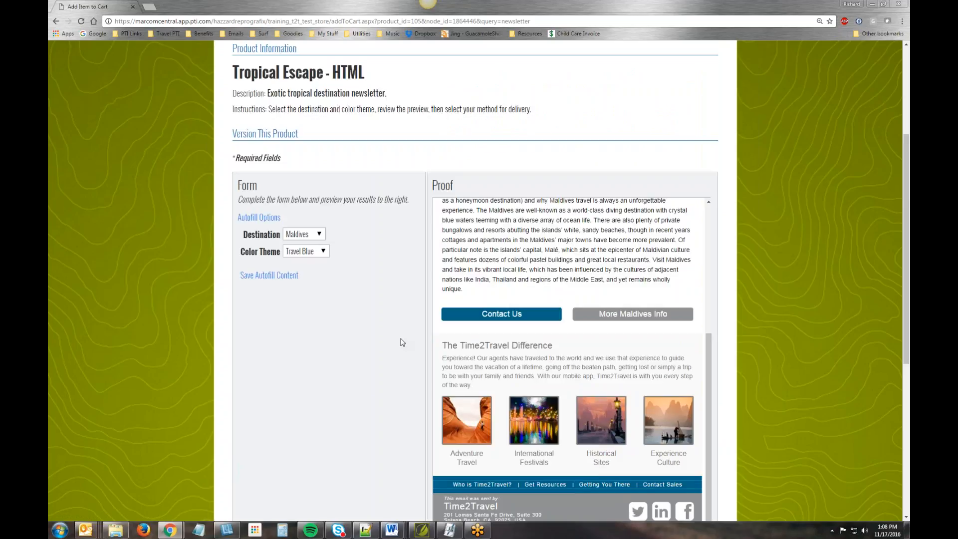
scroll(402, 340, down, 6)
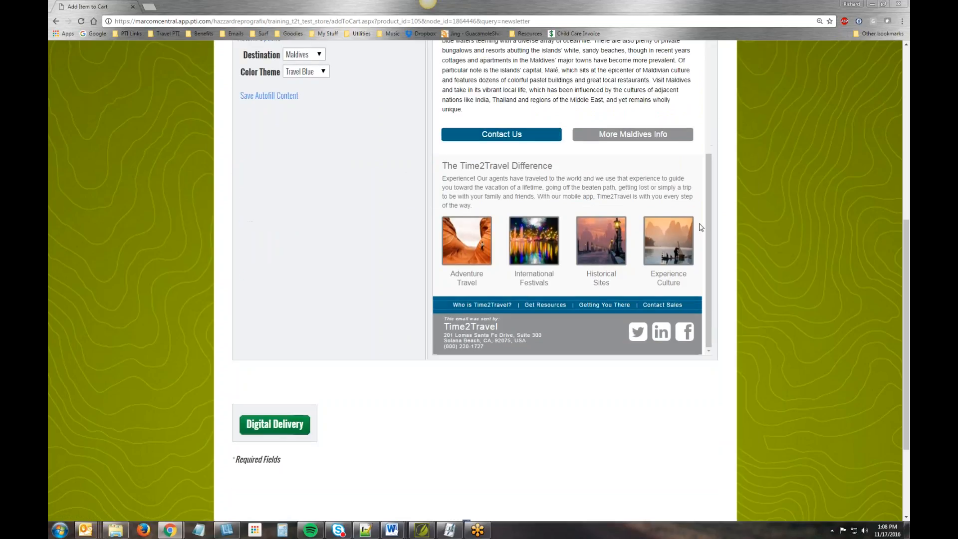
drag(708, 276, 708, 162)
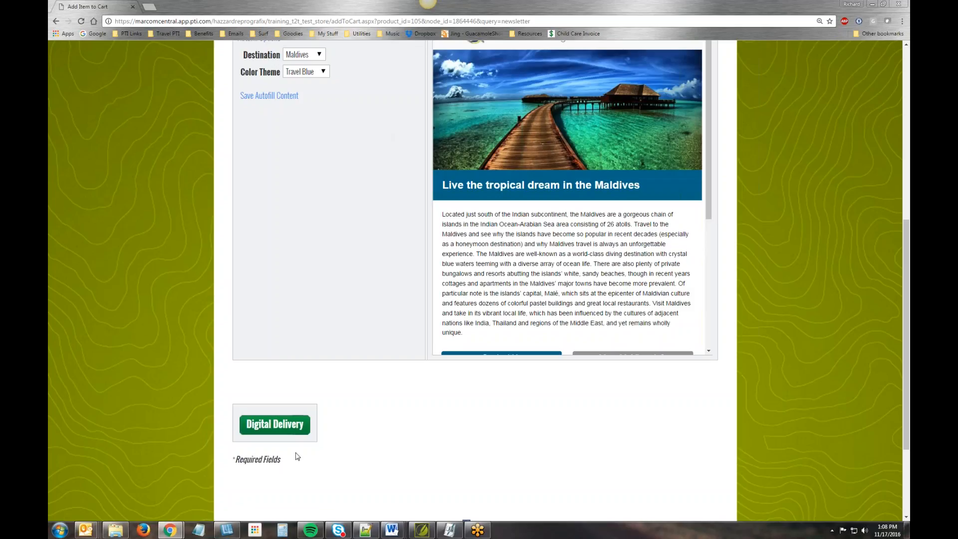
- Open the digital delivery options for the customized newsletter and generate its Html output
click(300, 423)
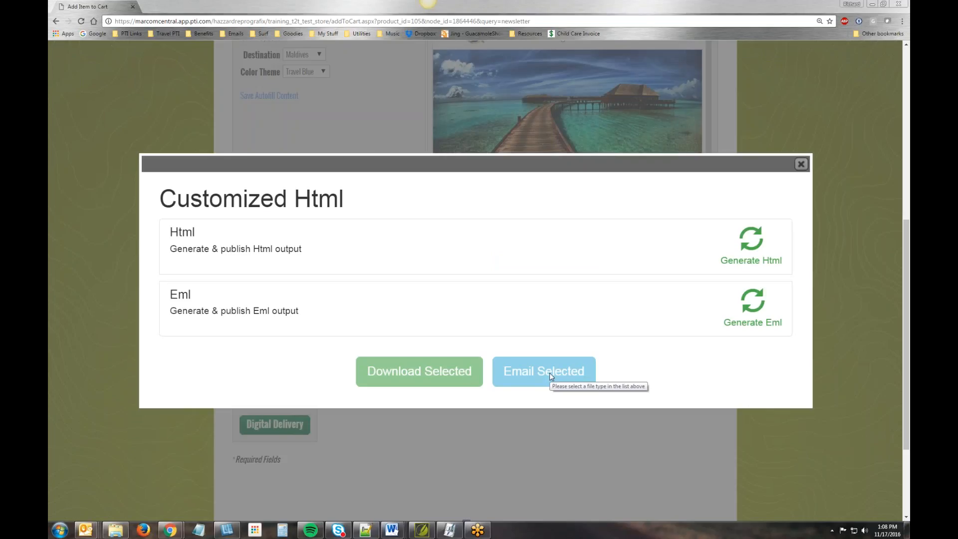
click(530, 251)
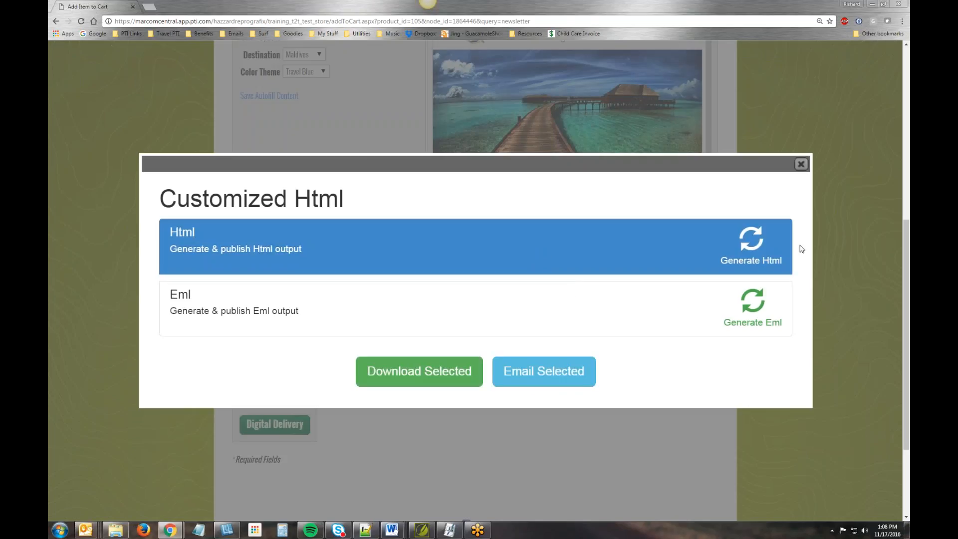
click(752, 250)
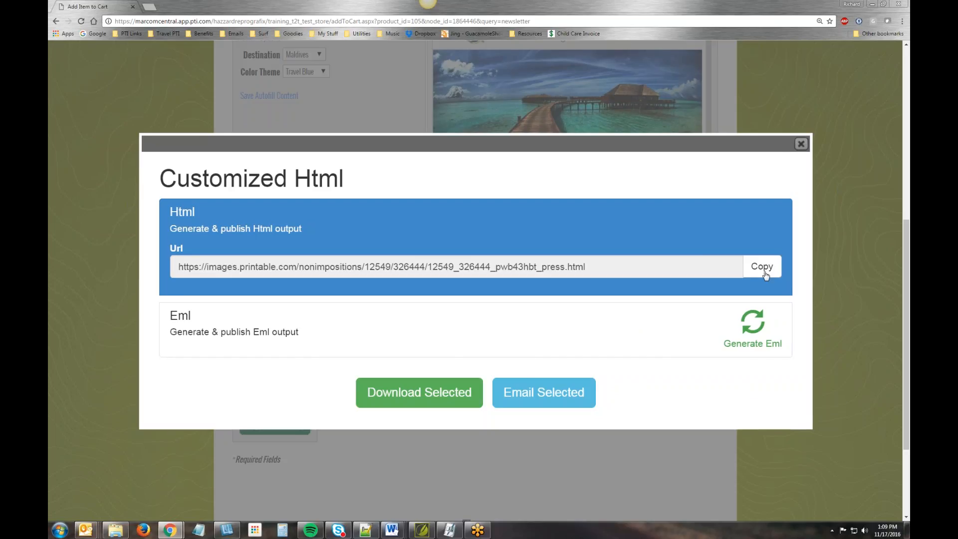
- Copy the generated Html output's URL and open it in a new browser tab
scroll(761, 267, down, 1)
click(759, 221)
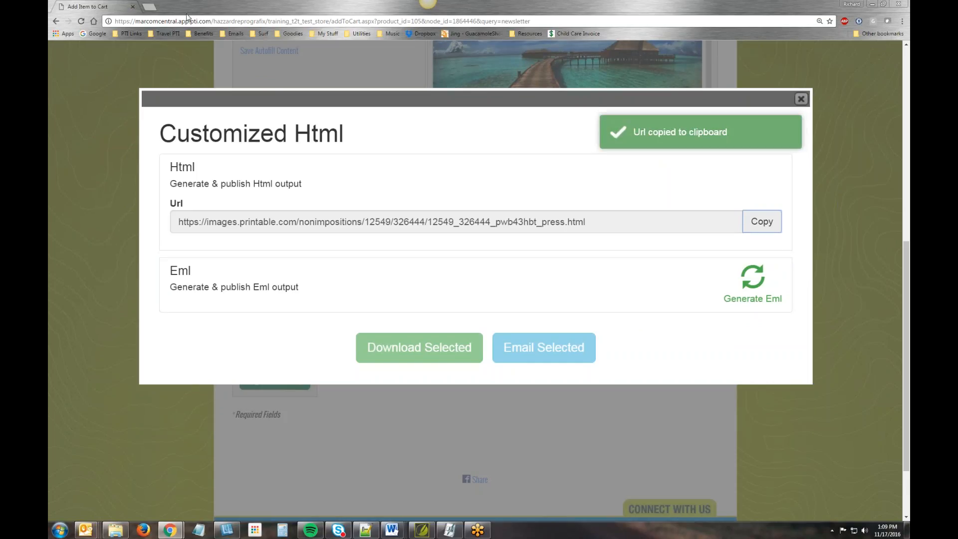
click(151, 6)
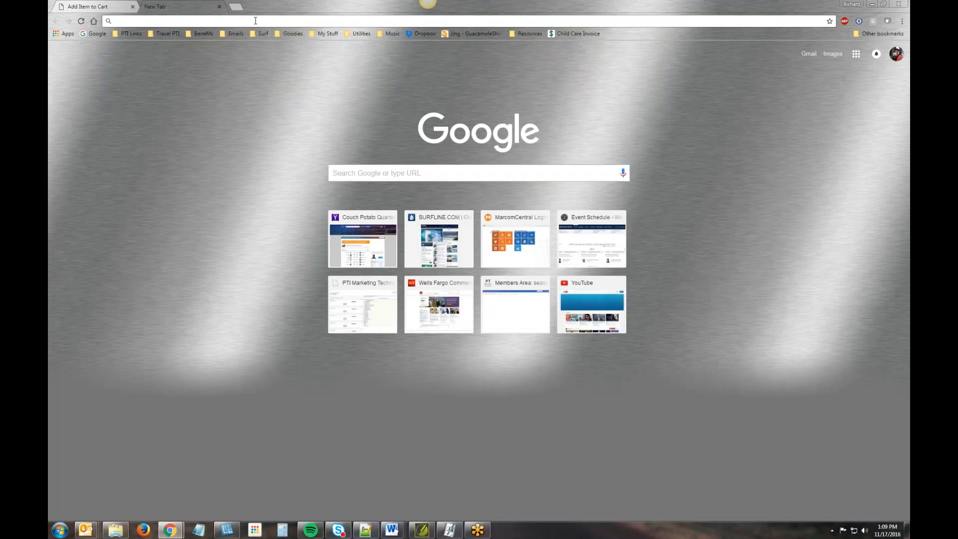
key(ctrl+v)
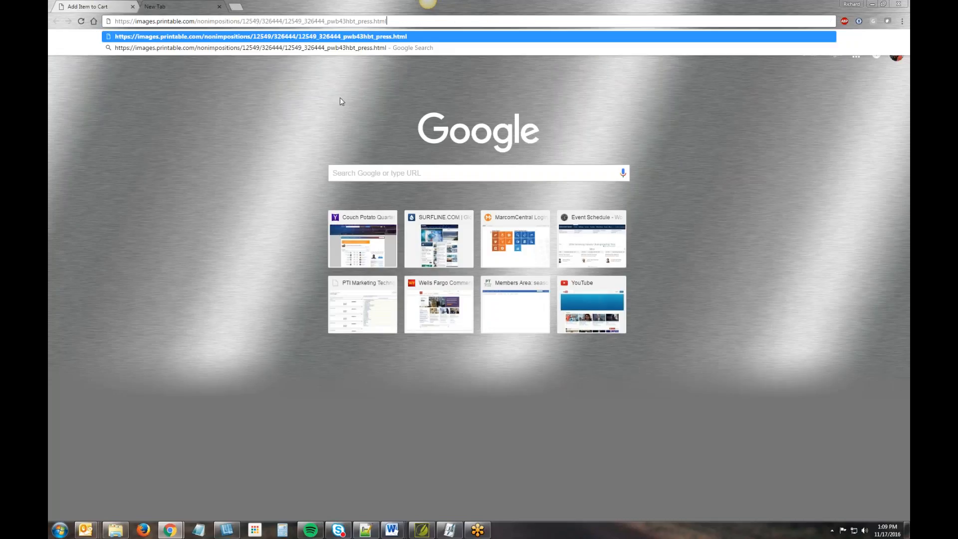
key(Return)
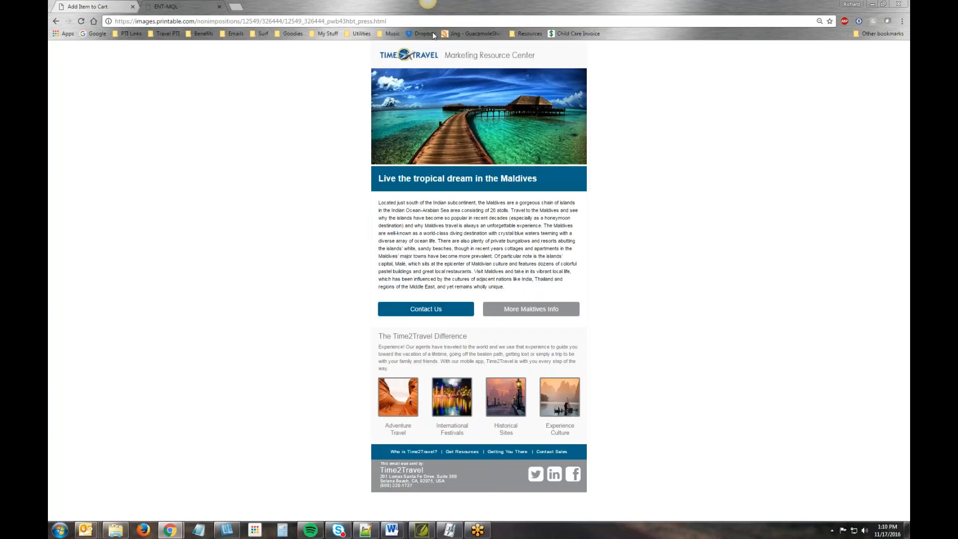
- Return to the newsletter's delivery dialog and open the email form for sending the Eml output
click(873, 5)
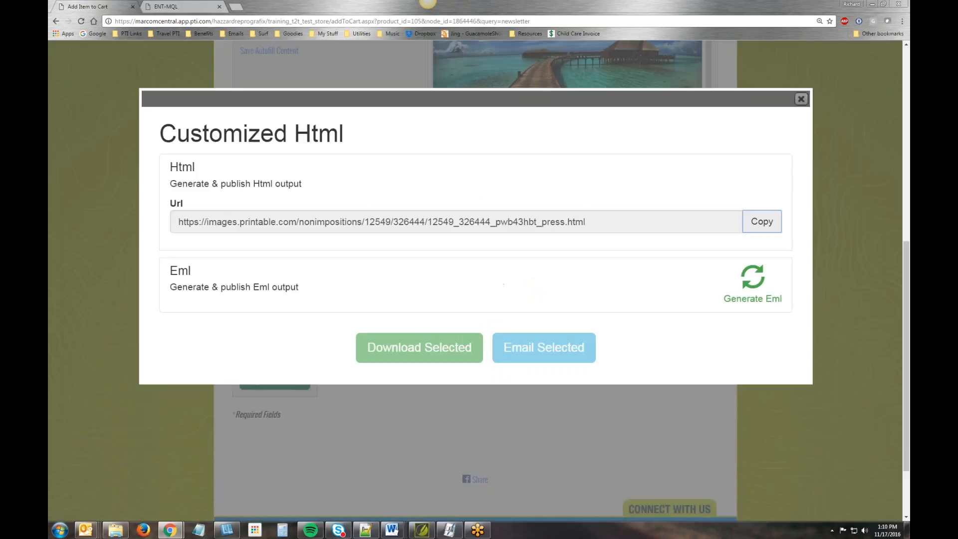
click(621, 282)
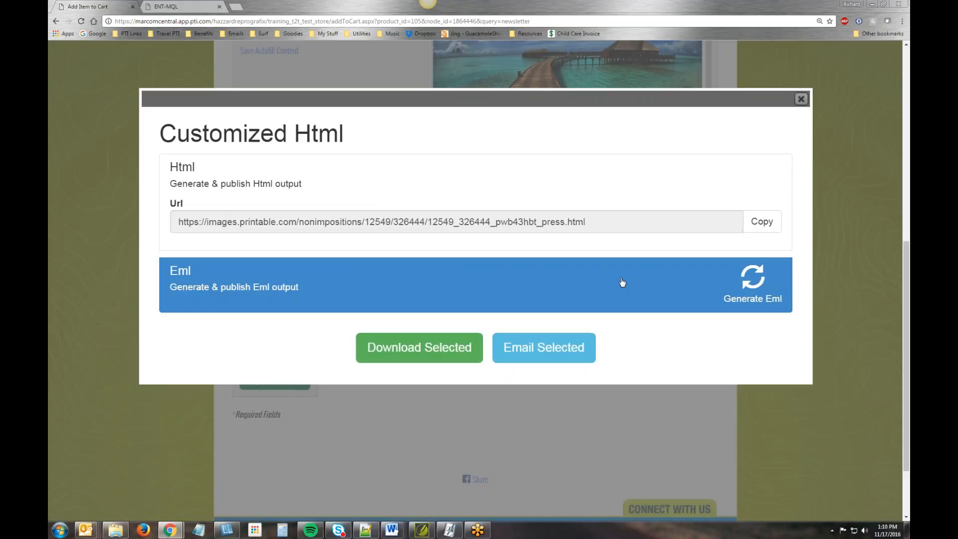
click(544, 347)
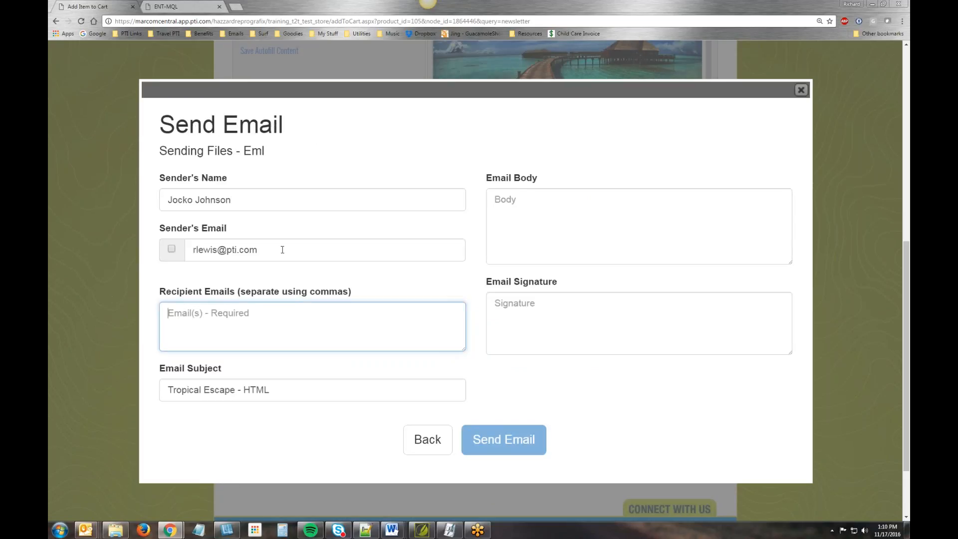
- Fill in the recipient's email address in the Send Email form
click(258, 249)
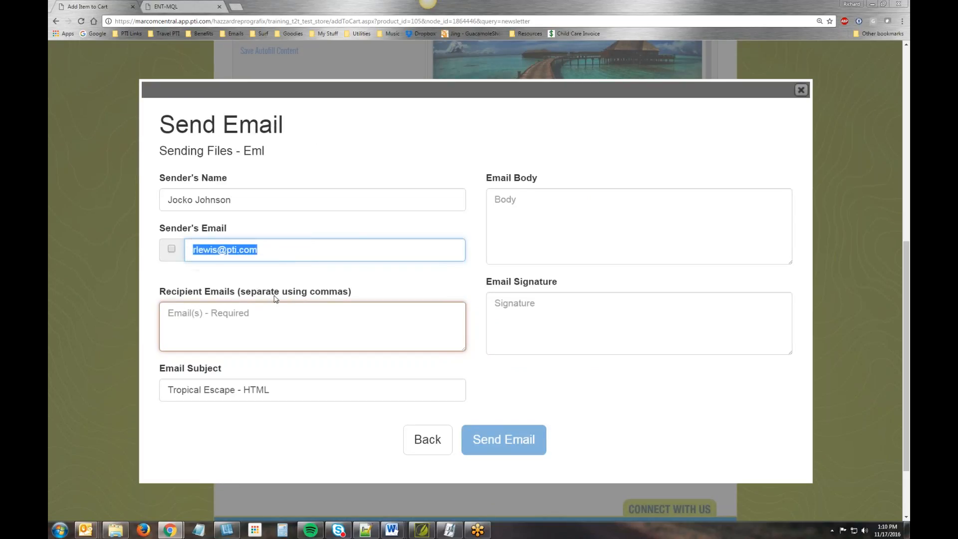
click(168, 313)
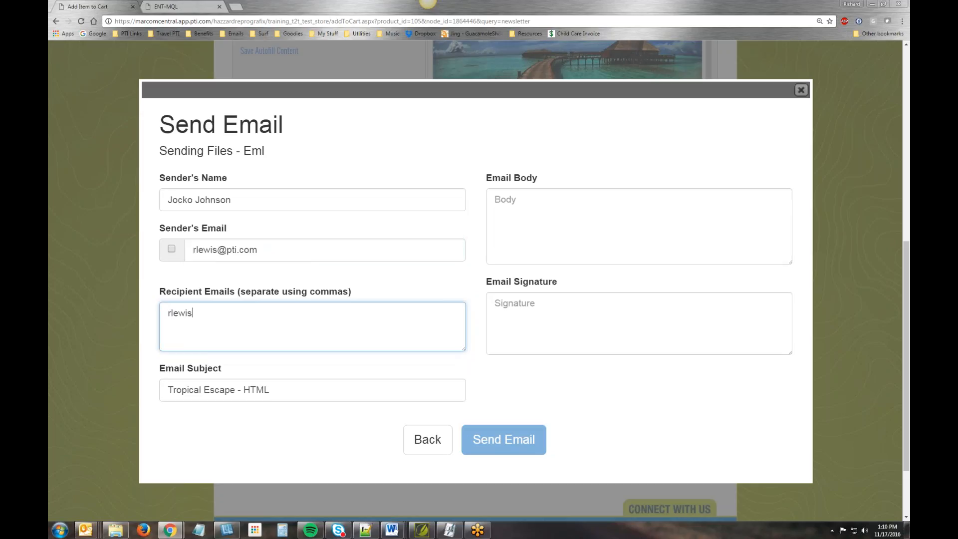
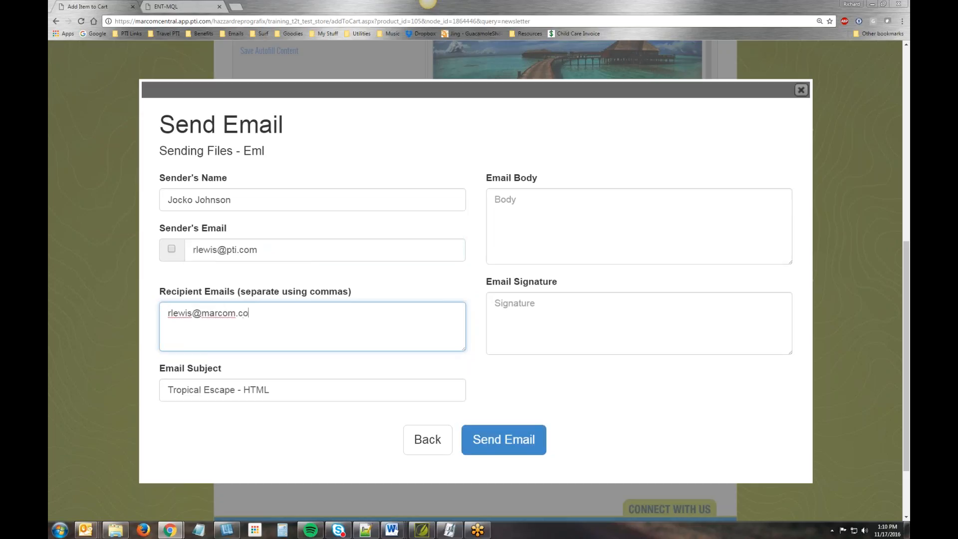
- Change the email subject to "Tropical Escape - EML download"
double_click(254, 391)
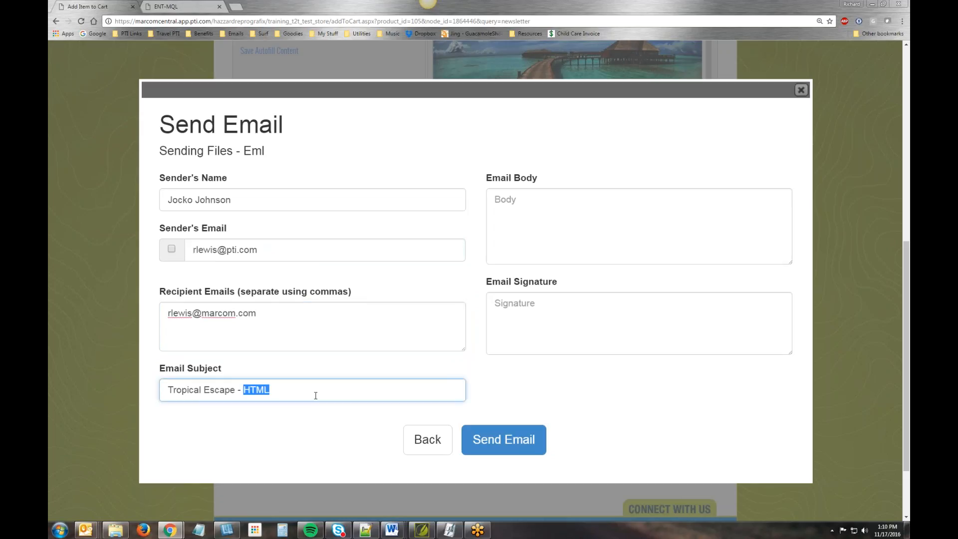
text(EML download)
- Enter "This is the body text area" as the email body
click(560, 213)
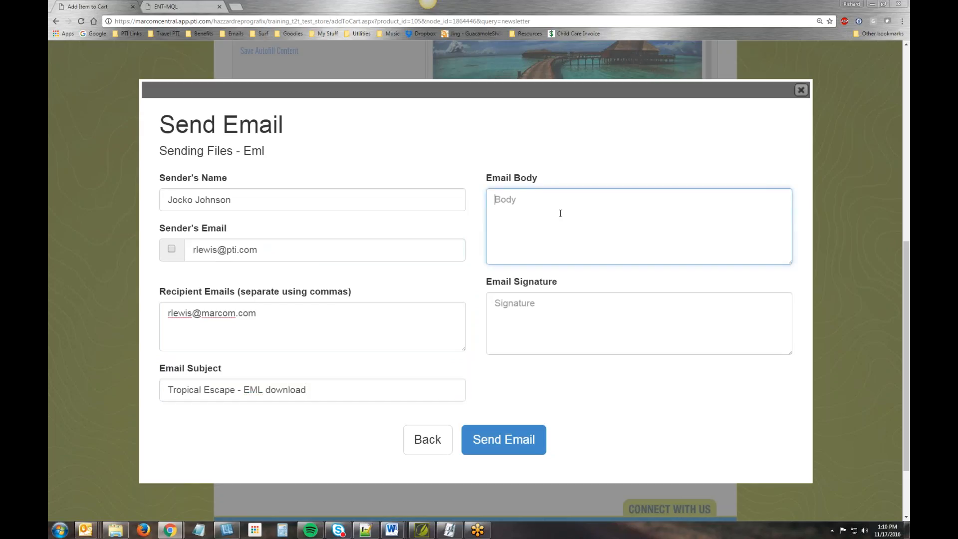
key(super)
text(Th)
click(553, 213)
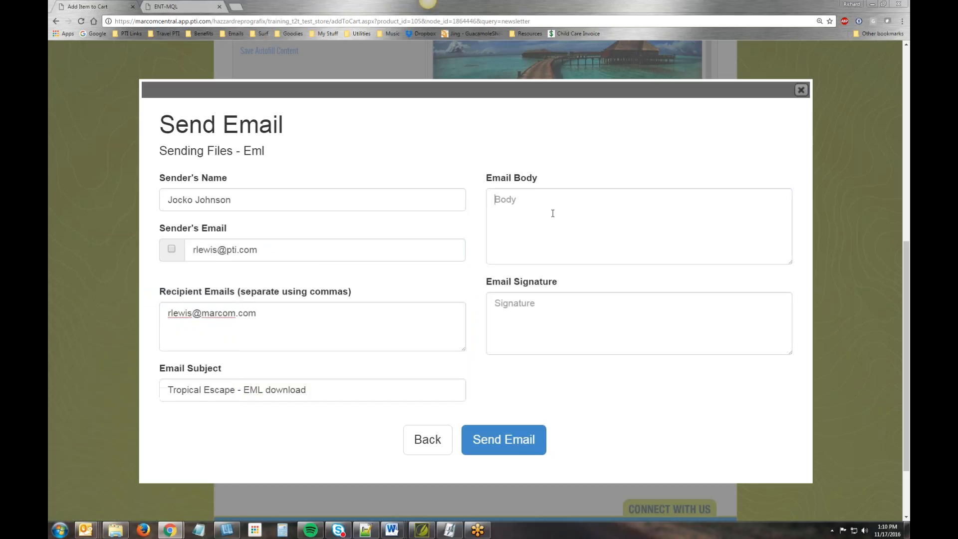
text(This is)
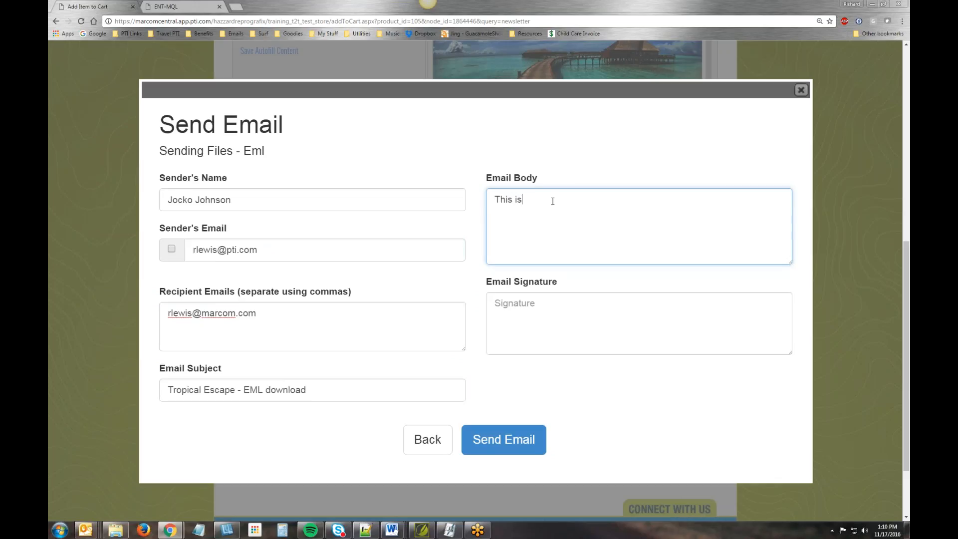
text( the body text area)
- Set the email signature to "Your name here", send the email and close the form
click(572, 304)
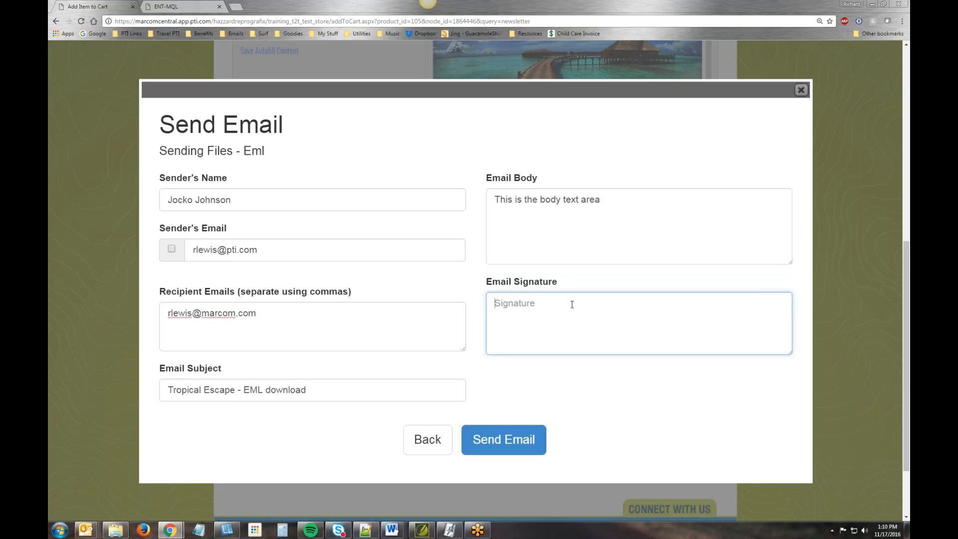
text(Your name here)
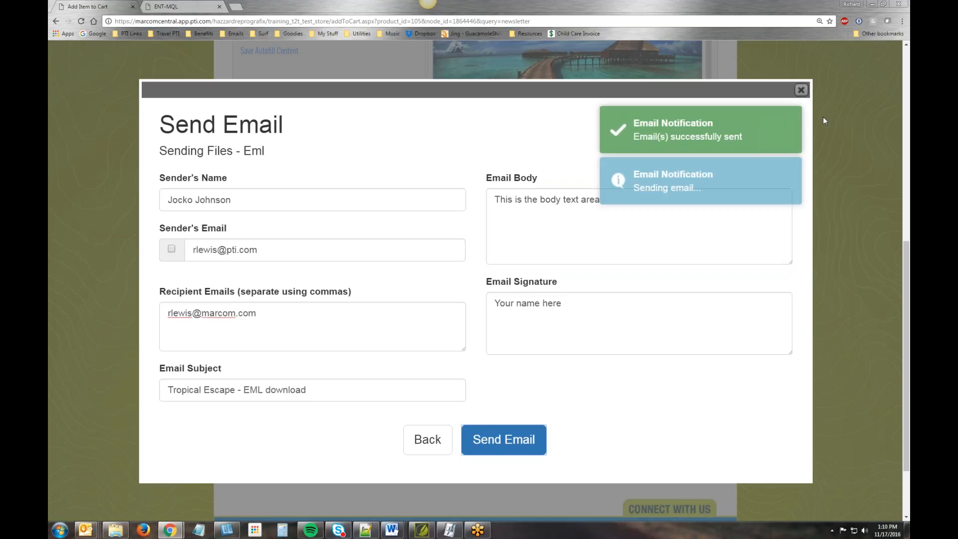
click(801, 90)
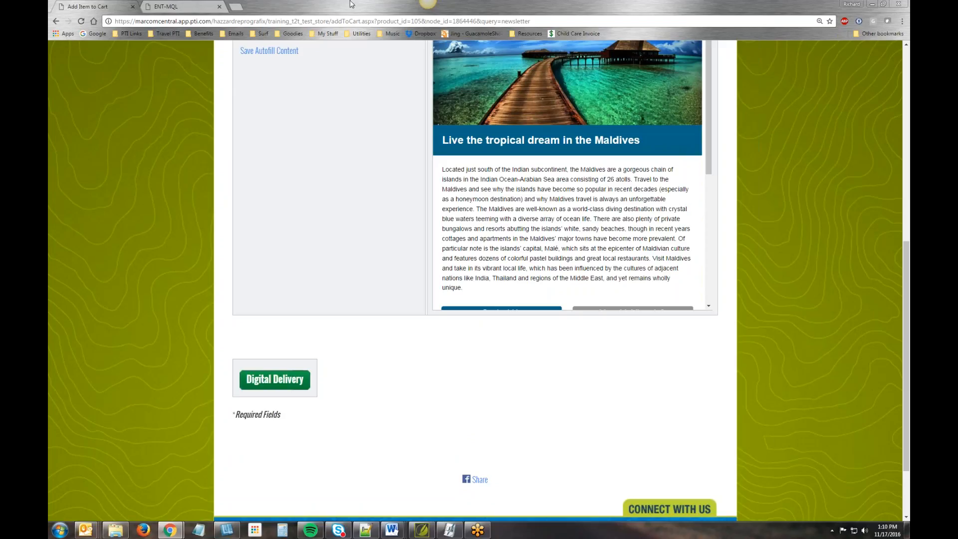
- Open the HTML_Newsletter folder from the desktop, and switch to Notepad++ to view the start of Newsletter.html
click(873, 6)
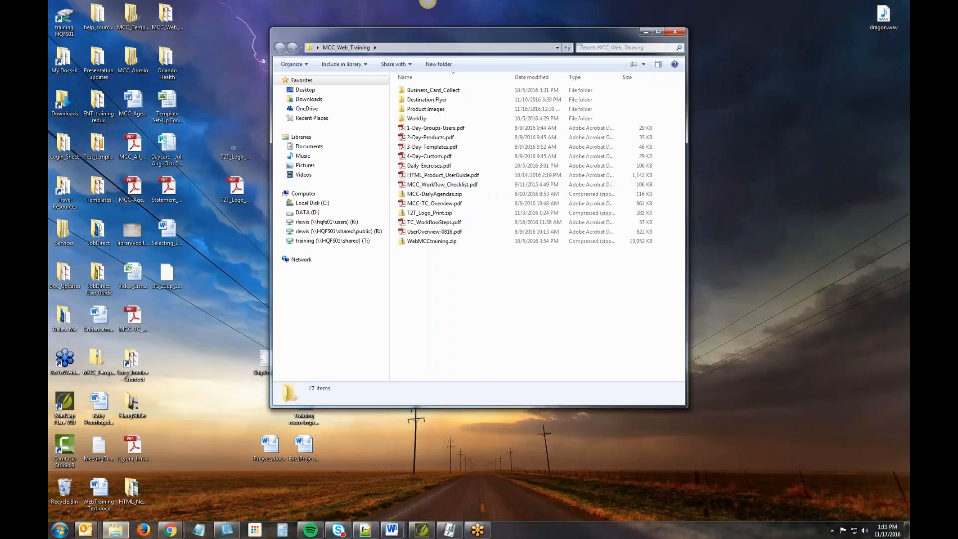
click(207, 323)
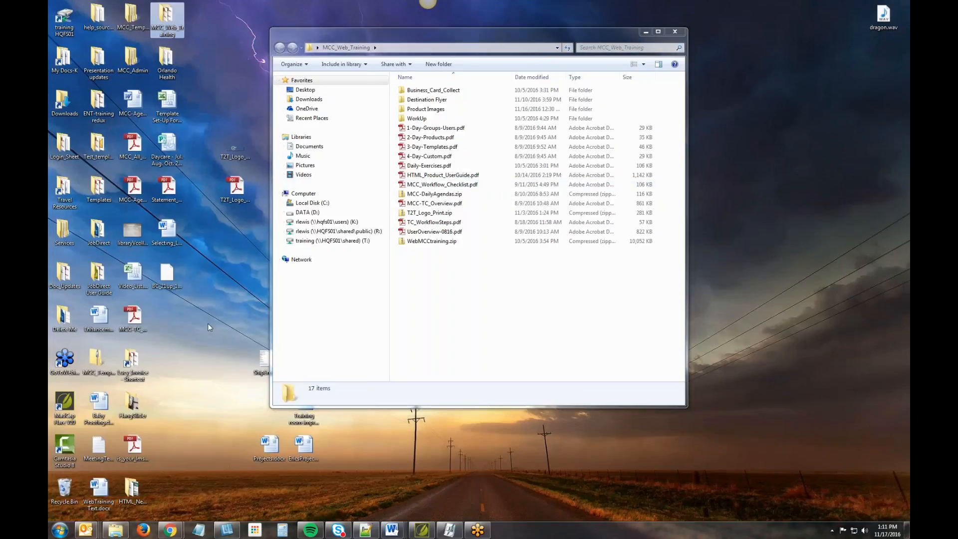
double_click(133, 490)
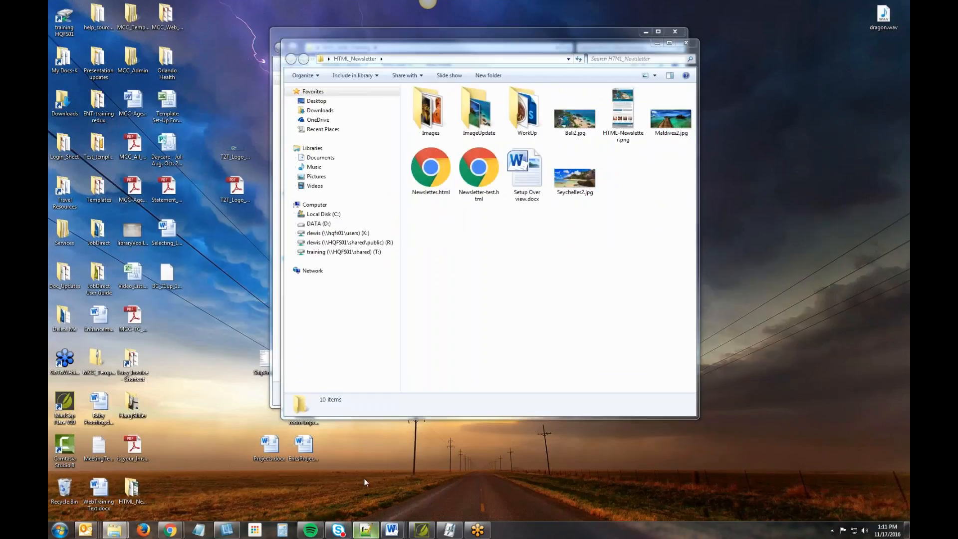
click(366, 528)
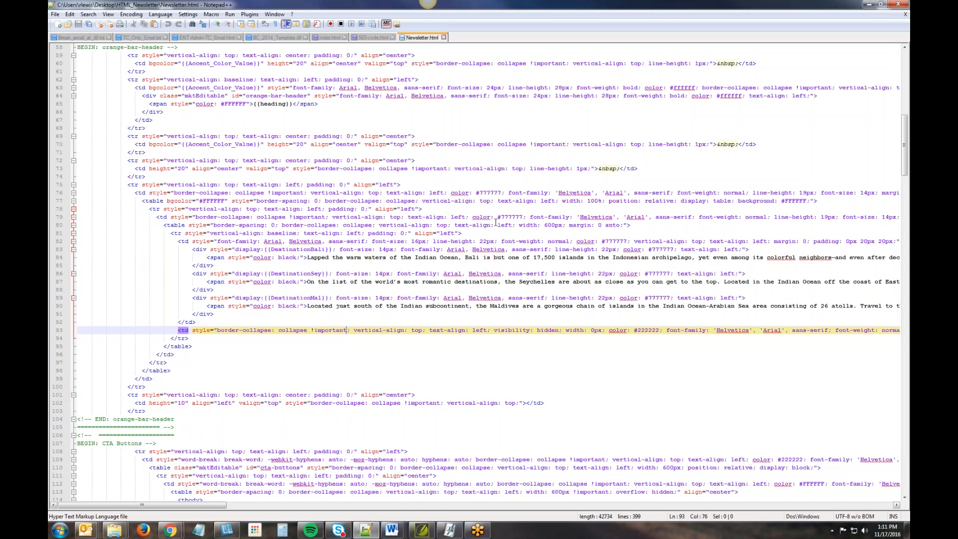
scroll(496, 223, up, 19)
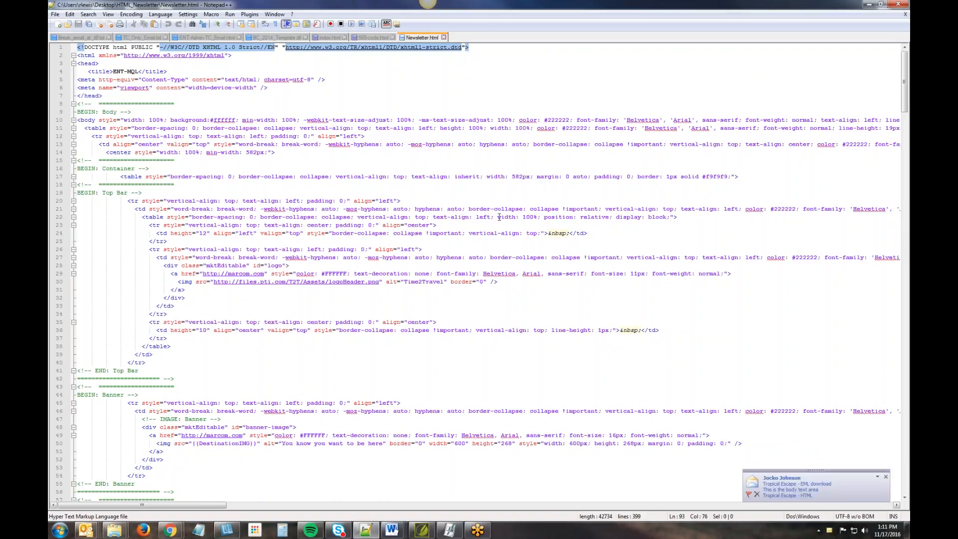
- Open the received "Tropical Escape - EML download" email and follow its "Tropical Escape - HTML" link, returning to the message
click(802, 489)
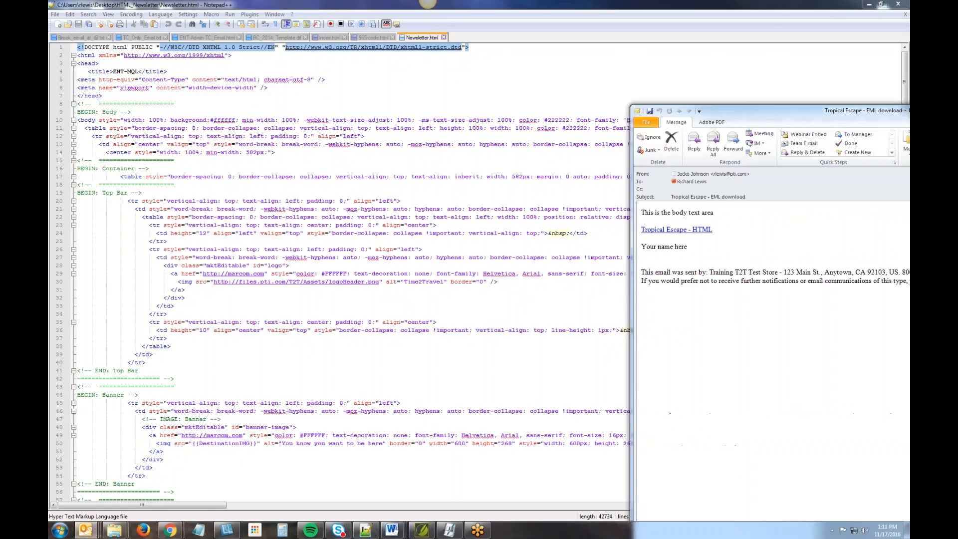
drag(909, 110, 609, 14)
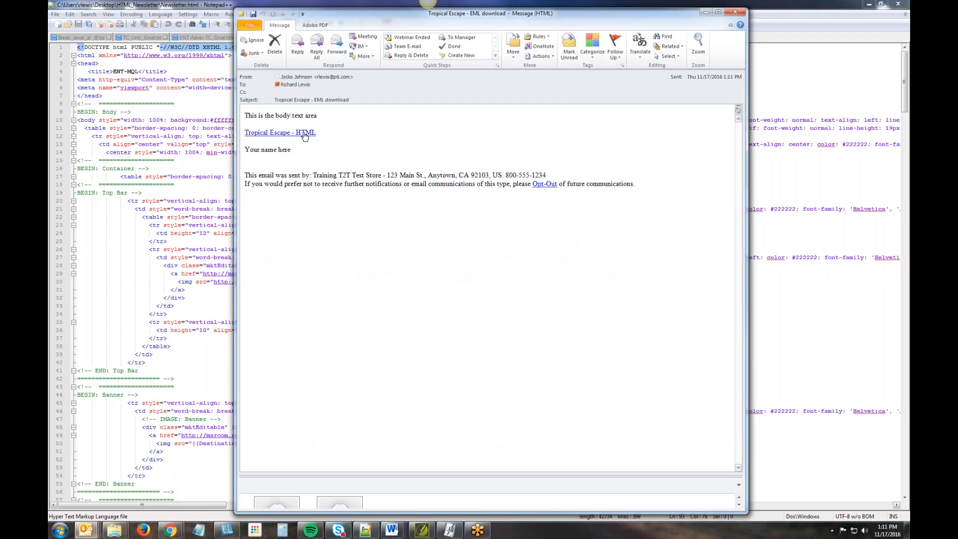
click(287, 134)
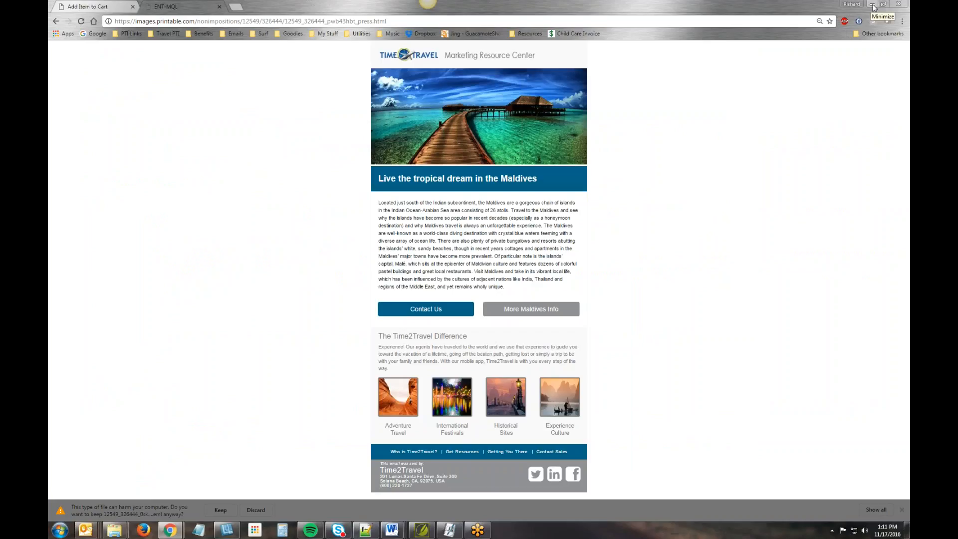
click(872, 6)
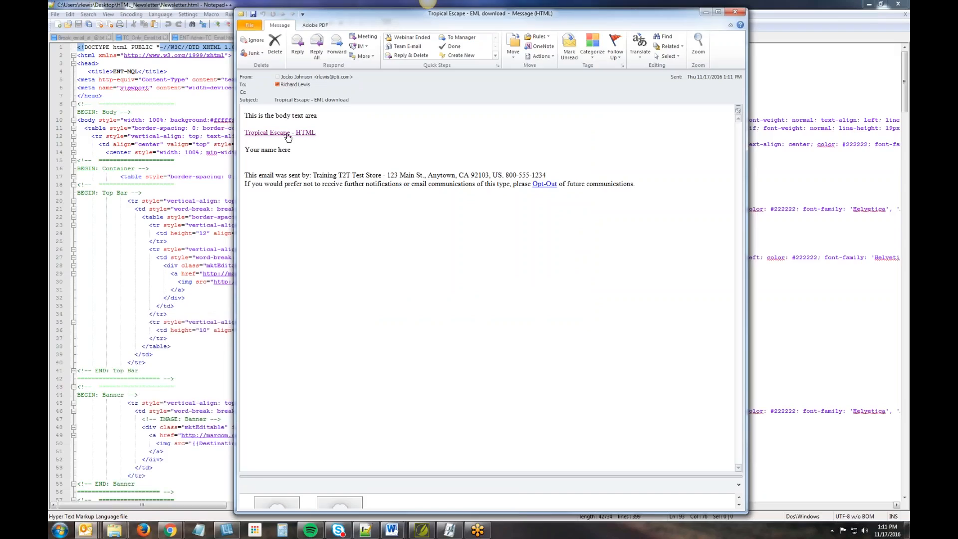
- Copy the hyperlink of "Tropical Escape - HTML" in the email and follow the link again
right_click(288, 137)
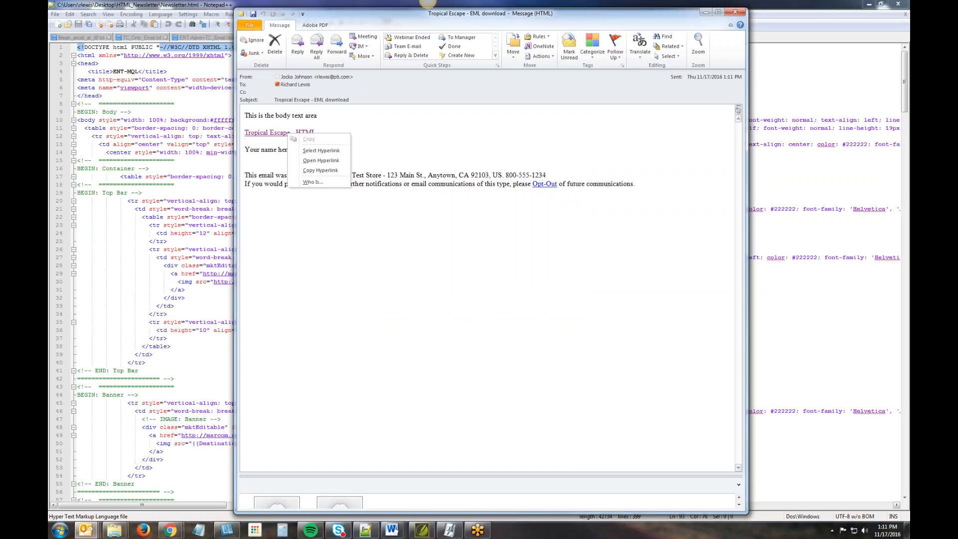
click(329, 170)
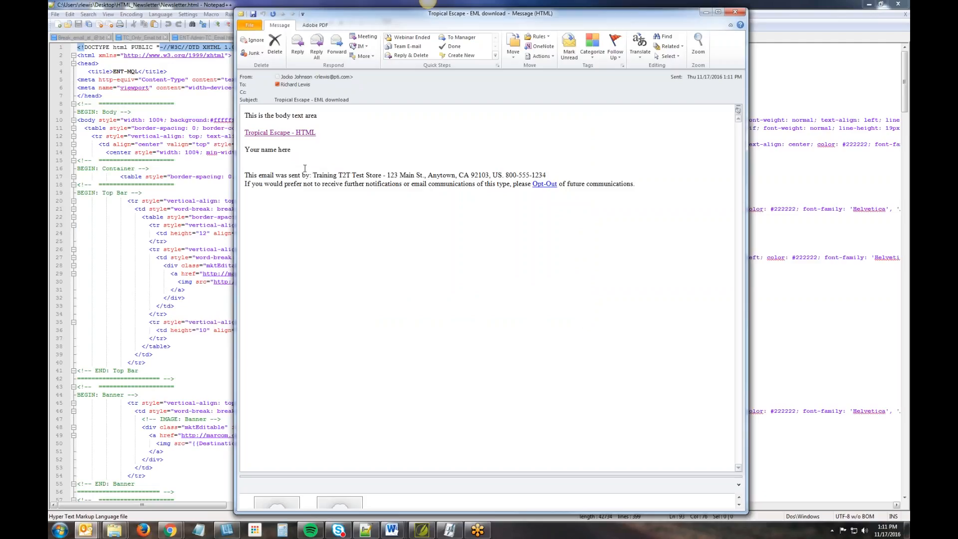
click(282, 133)
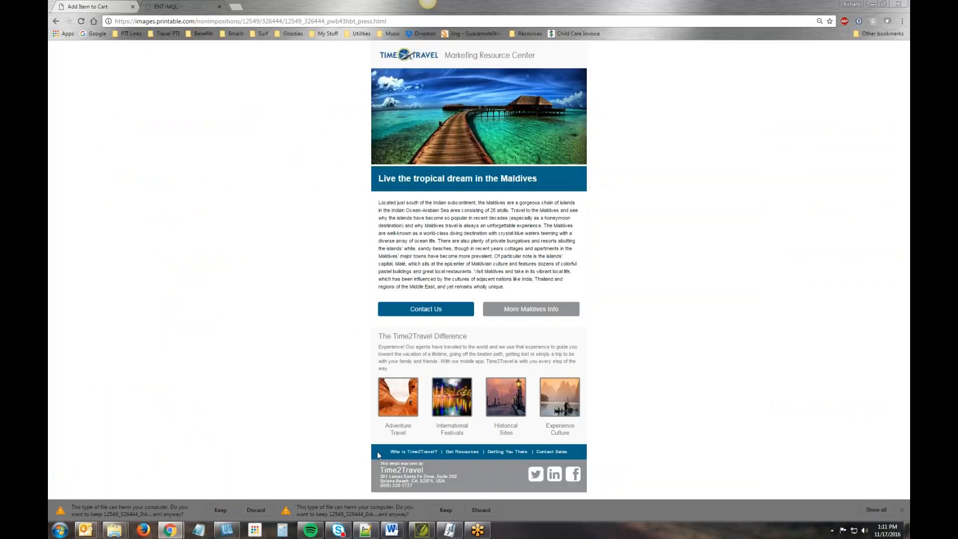
- Keep the first downloaded .eml file in the browser and open it as an email message
click(221, 508)
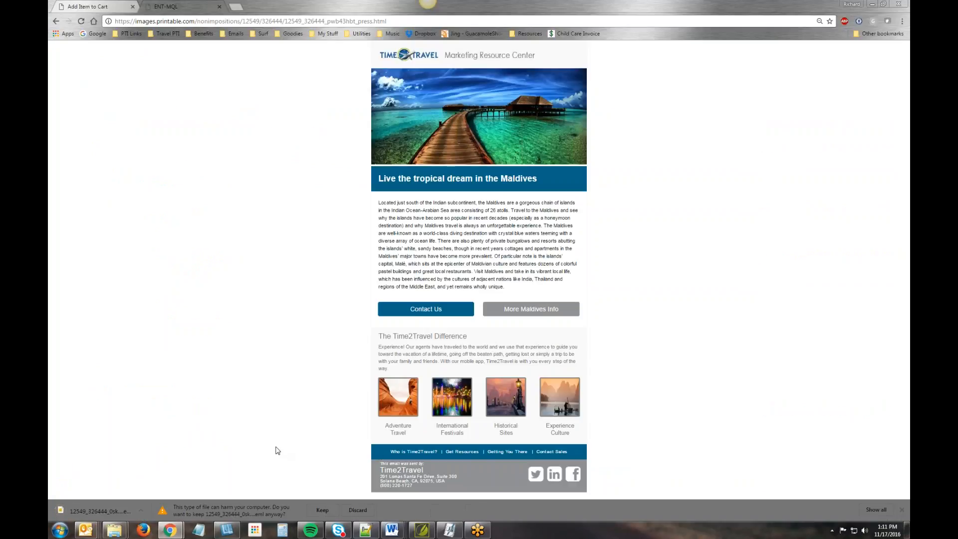
click(97, 508)
click(141, 510)
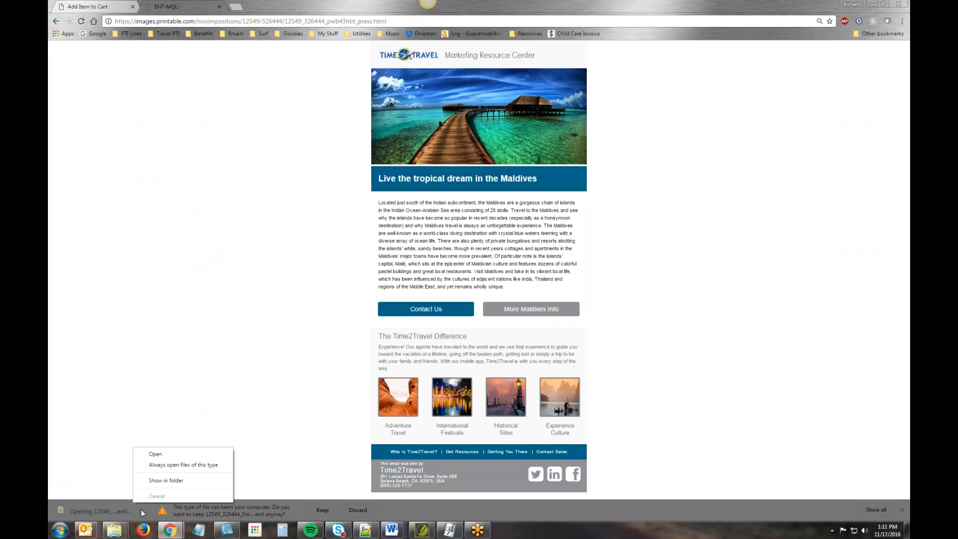
right_click(93, 509)
right_click(94, 508)
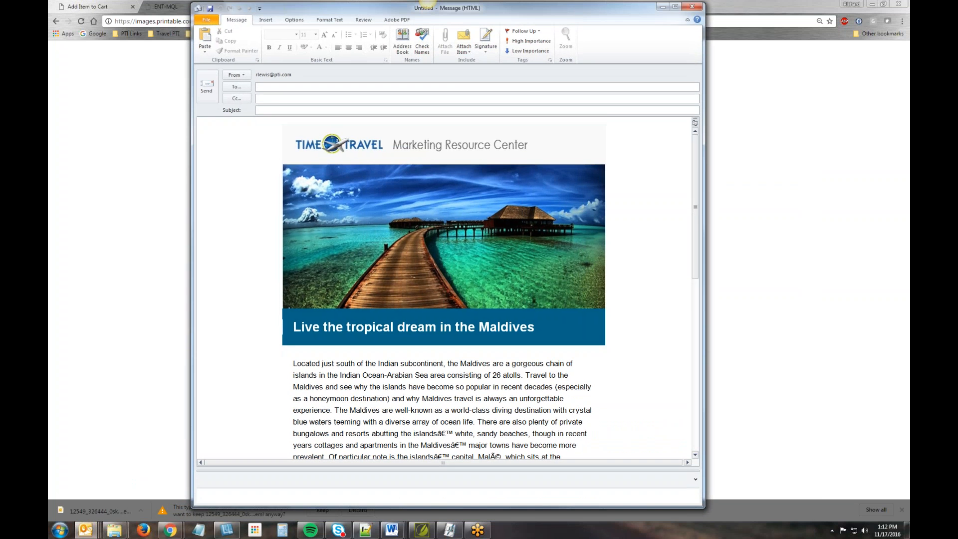
- Review the newsletter content in the opened Outlook message and close the message
scroll(667, 189, down, 15)
scroll(667, 190, up, 12)
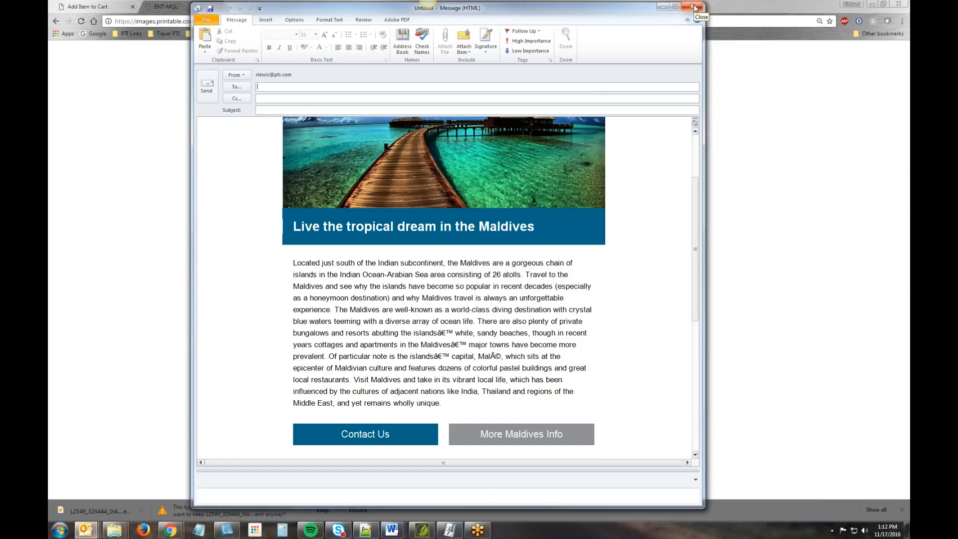
click(692, 7)
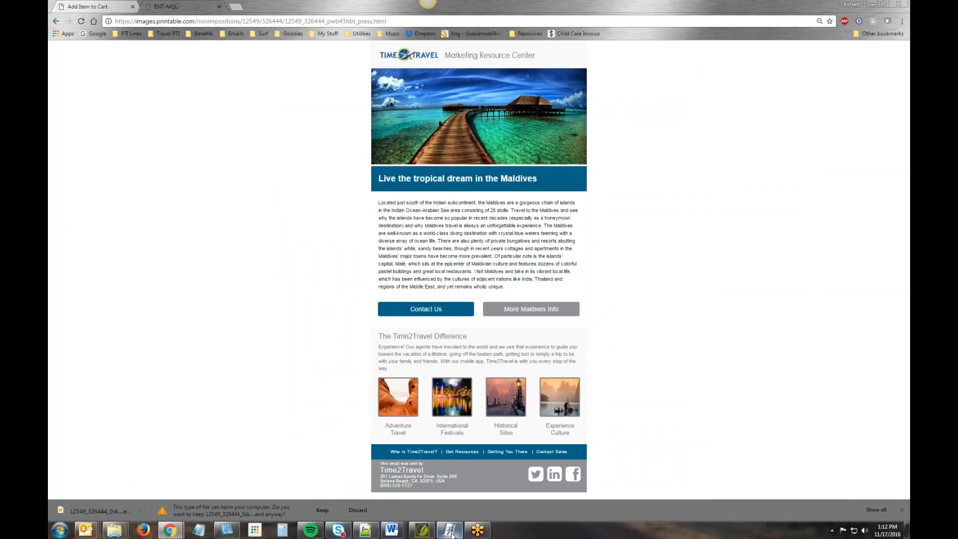
- Switch to Newsletter.html in Notepad++ and highlight the {{DestinationIMG}} variable in the banner image source
click(365, 529)
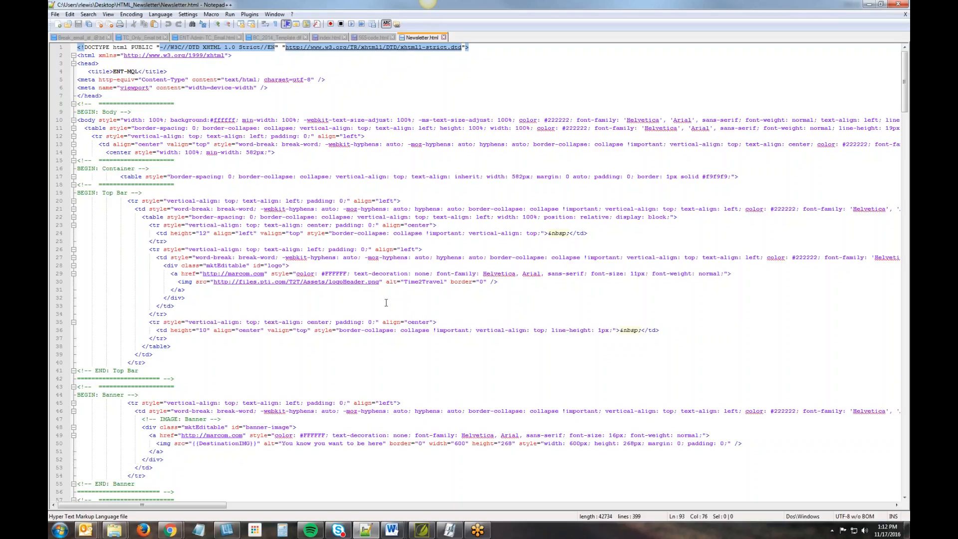
scroll(386, 302, down, 4)
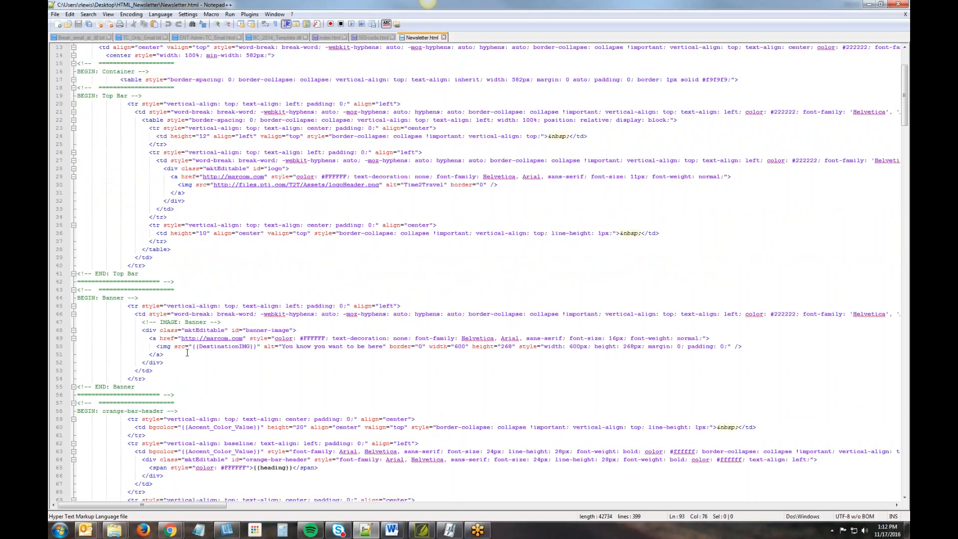
drag(193, 347, 257, 348)
click(271, 375)
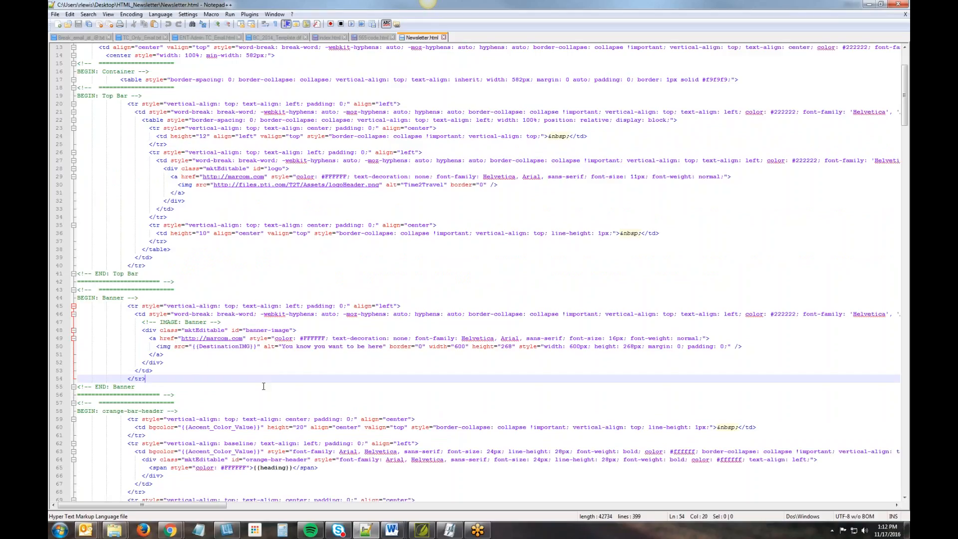
- Switch to Notepad and write the variable syntax example {{FieldName}}
click(198, 529)
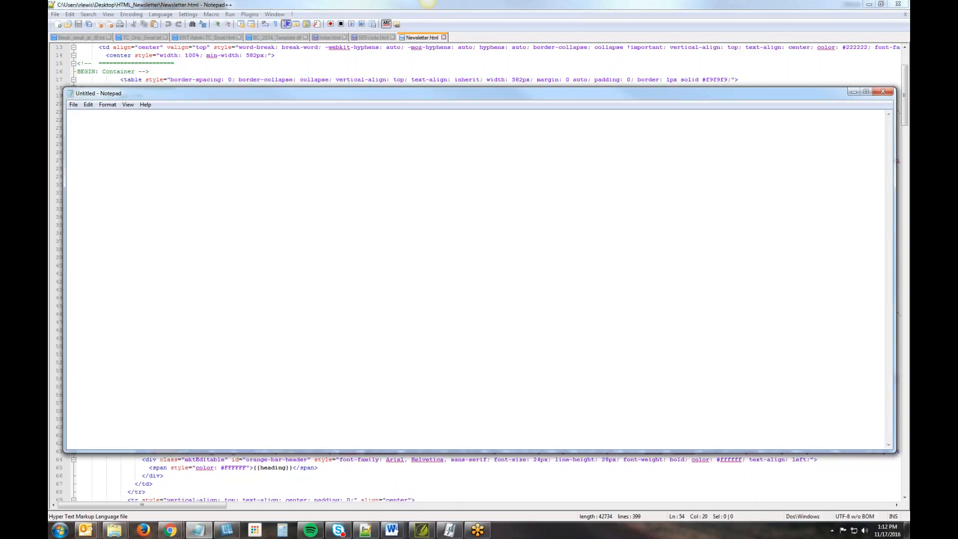
text({{FieldName}})
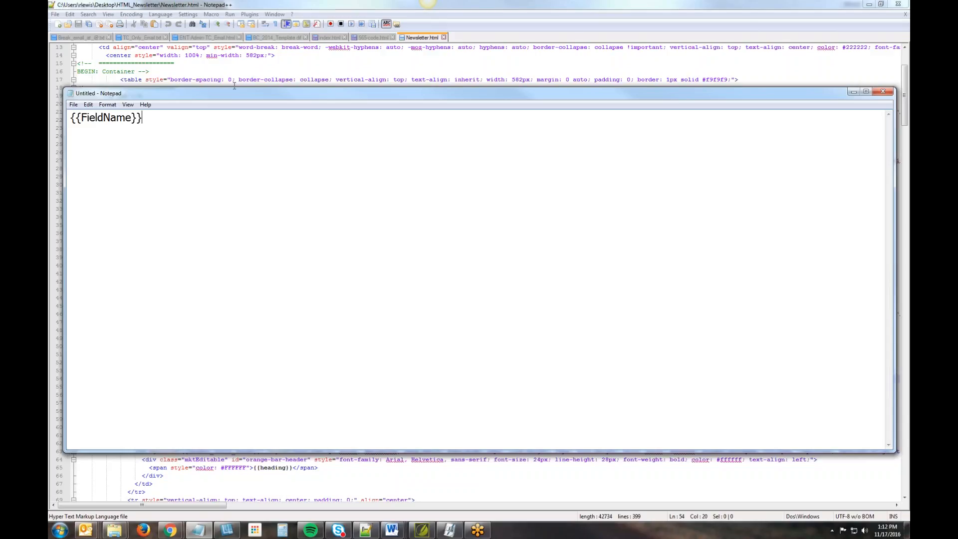
- Highlight the {{FieldName}} example and its closing braces in Notepad, and return to Newsletter.html in Notepad++
drag(242, 91, 364, 100)
drag(269, 128, 155, 122)
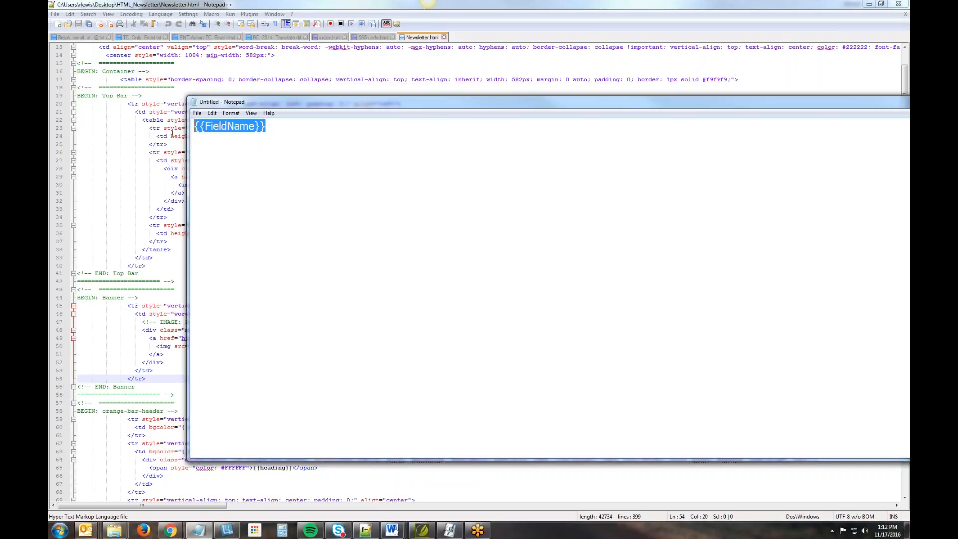
click(308, 160)
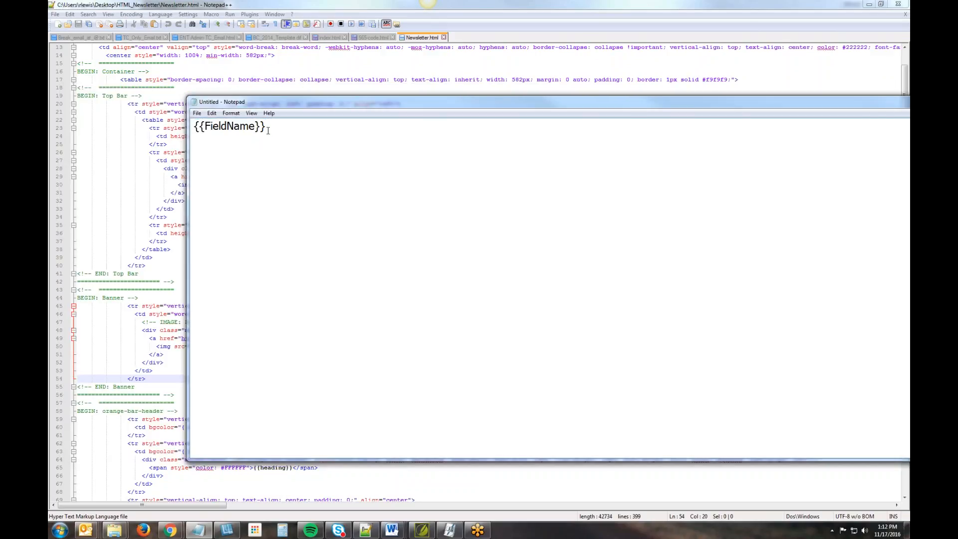
drag(268, 130, 256, 130)
click(274, 130)
drag(267, 127, 256, 127)
click(271, 137)
drag(274, 125, 180, 128)
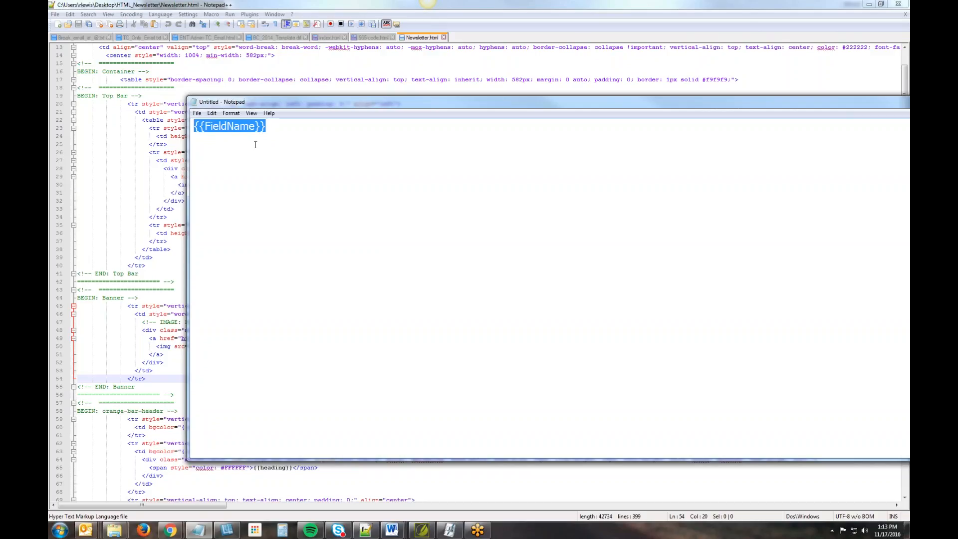
drag(350, 104, 236, 73)
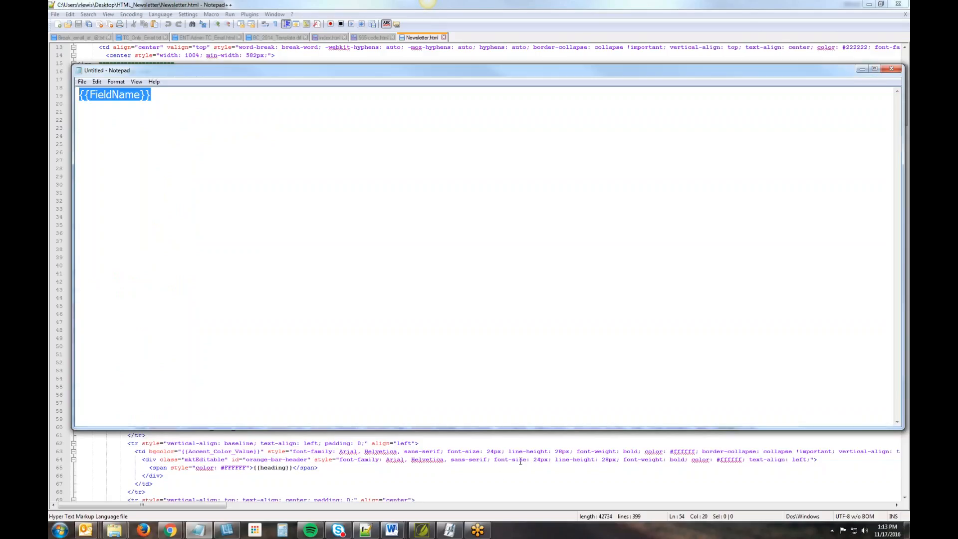
click(511, 475)
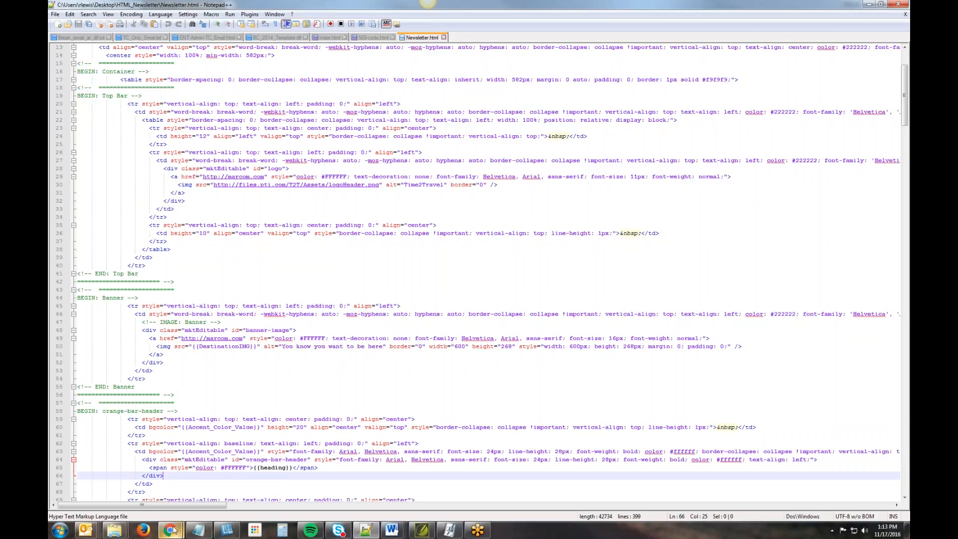
- Switch to the newsletter's Add Item to Cart page in the browser and expand the Destination choices in the form
mouse_move(170, 530)
click(222, 474)
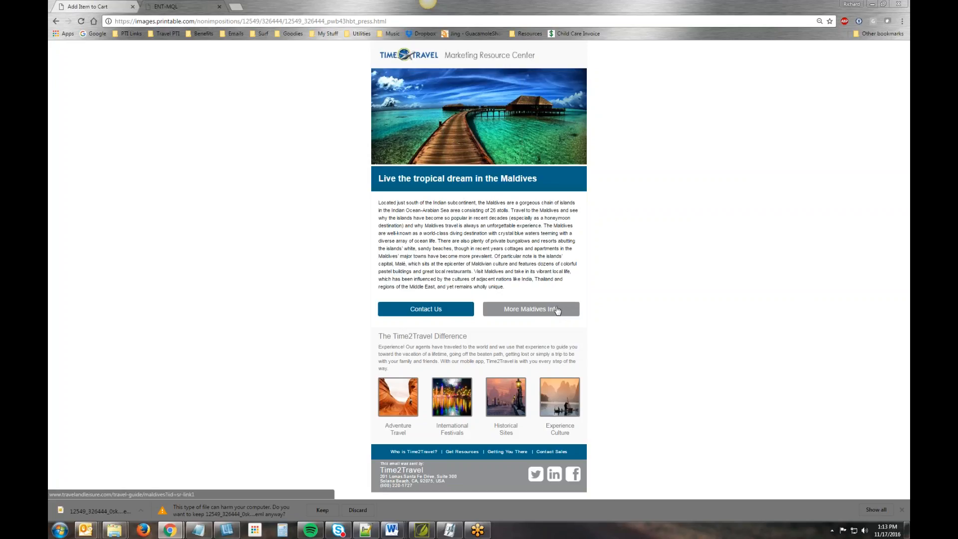
click(88, 9)
scroll(299, 187, up, 4)
click(319, 190)
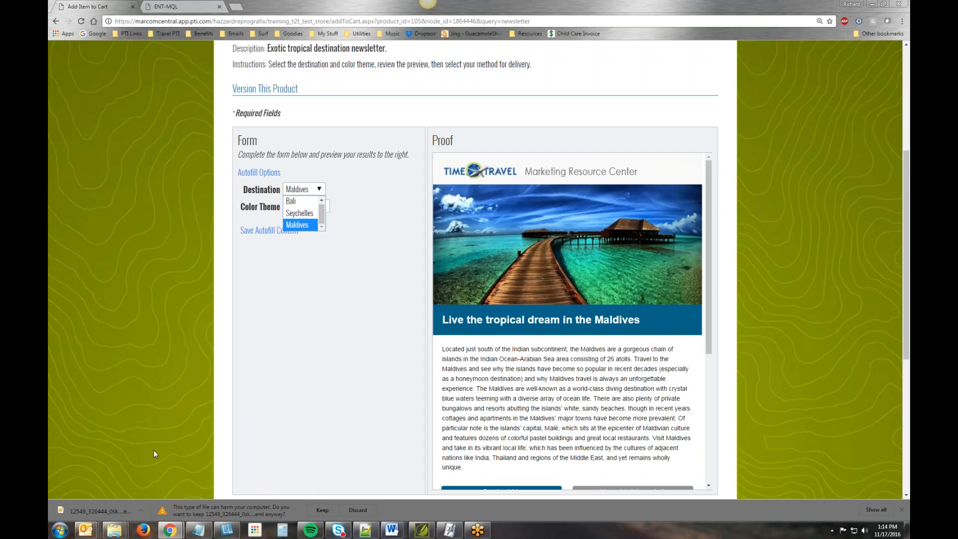
- Compare the Newsletter.html code in Notepad++ with the newsletter form and proof in the browser, finishing in the code
click(367, 534)
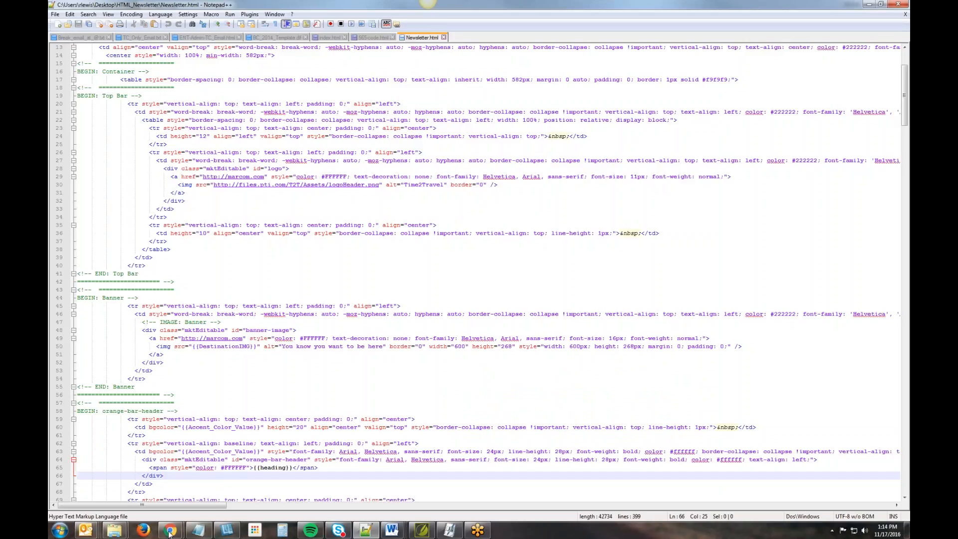
mouse_move(169, 533)
mouse_move(176, 493)
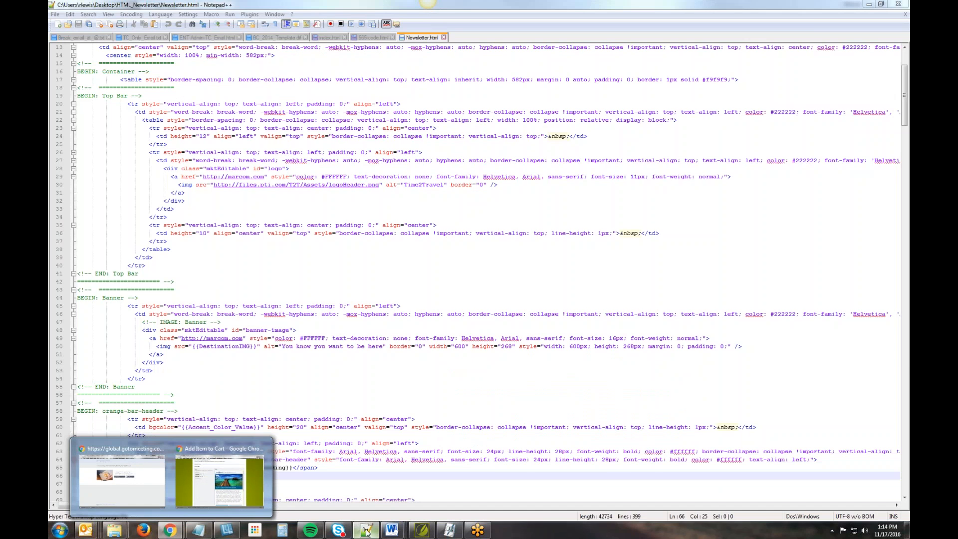
click(368, 531)
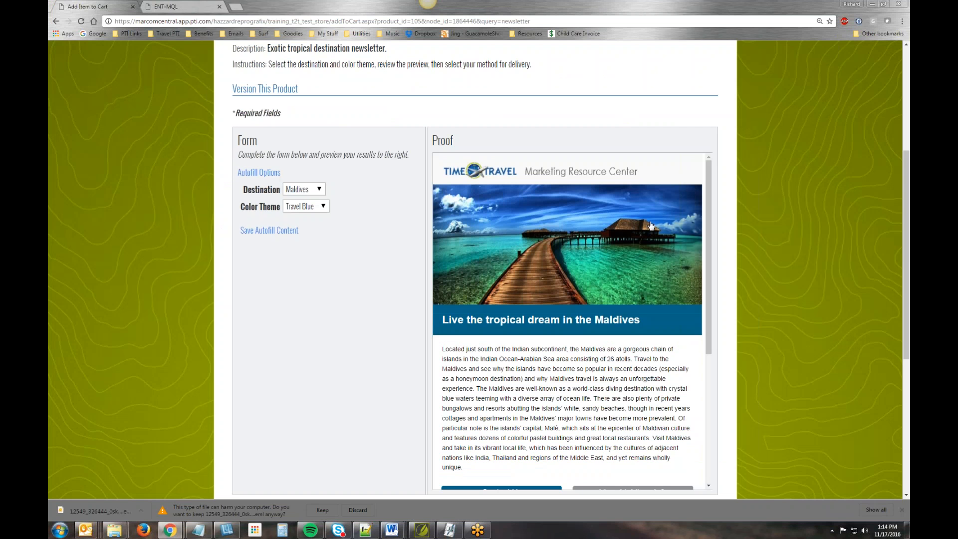
click(365, 530)
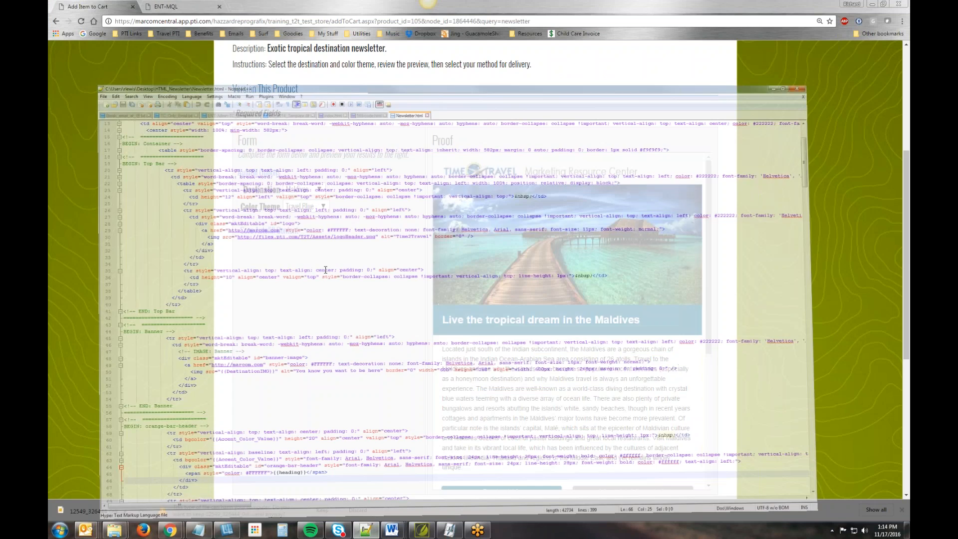
- Highlight the {{heading}} variable in the orange-bar-header section of Newsletter.html, and clear the highlight
scroll(462, 354, down, 10)
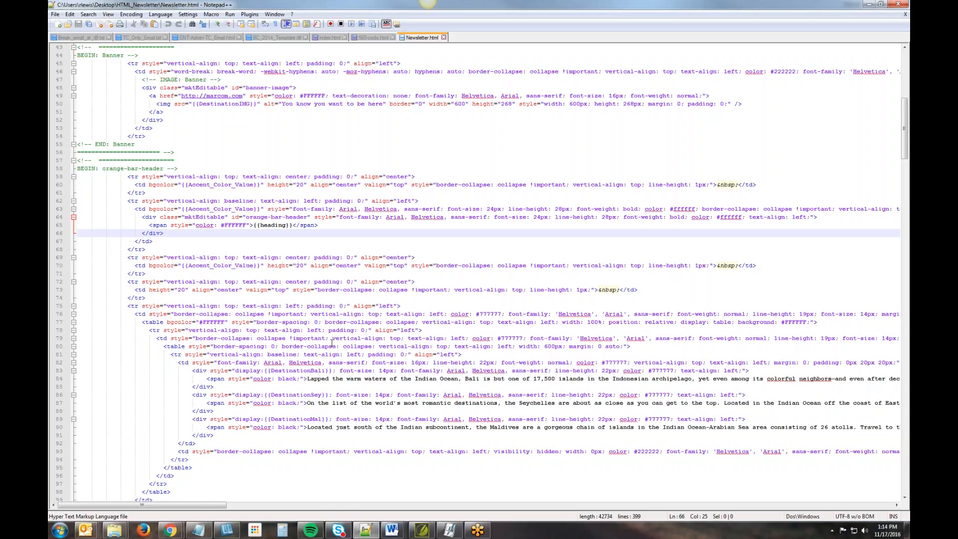
scroll(331, 343, down, 1)
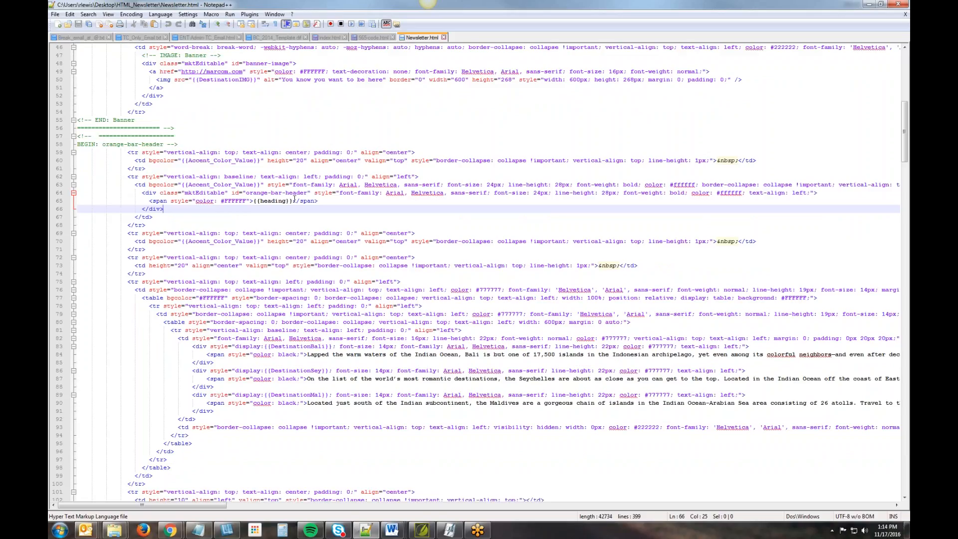
drag(294, 201, 250, 201)
click(346, 214)
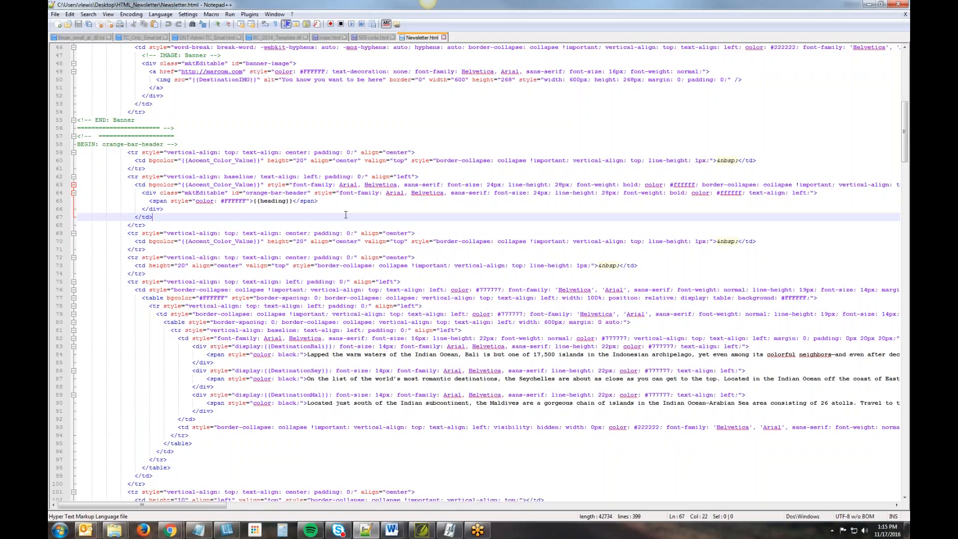
- Review the body text and CTA button code, and highlight the {{DestinationIMG}} variable in the banner image source
scroll(344, 316, down, 11)
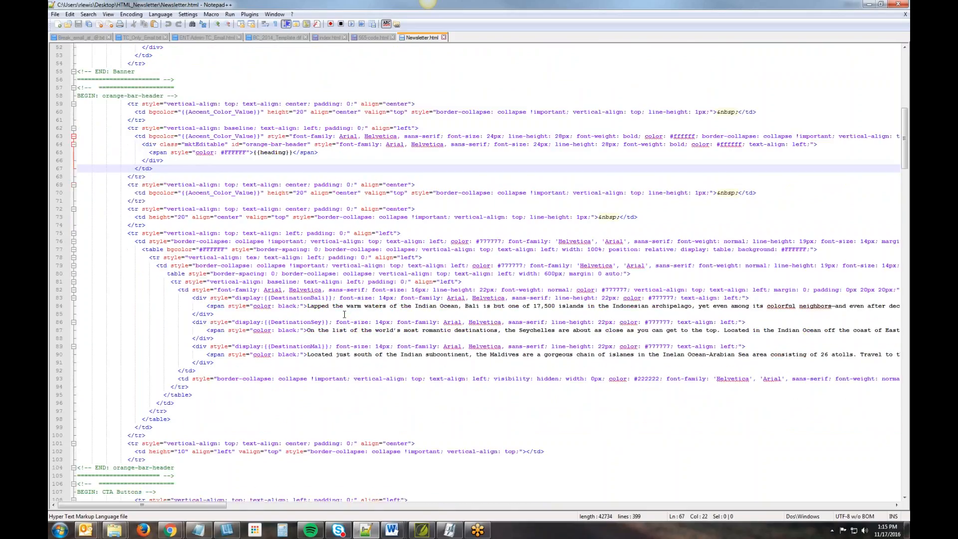
scroll(344, 310, down, 3)
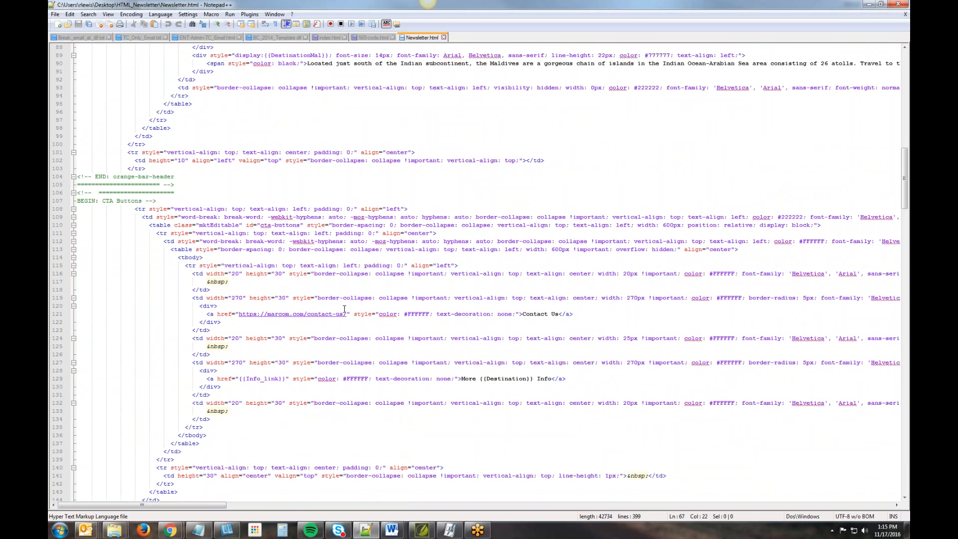
scroll(344, 310, up, 18)
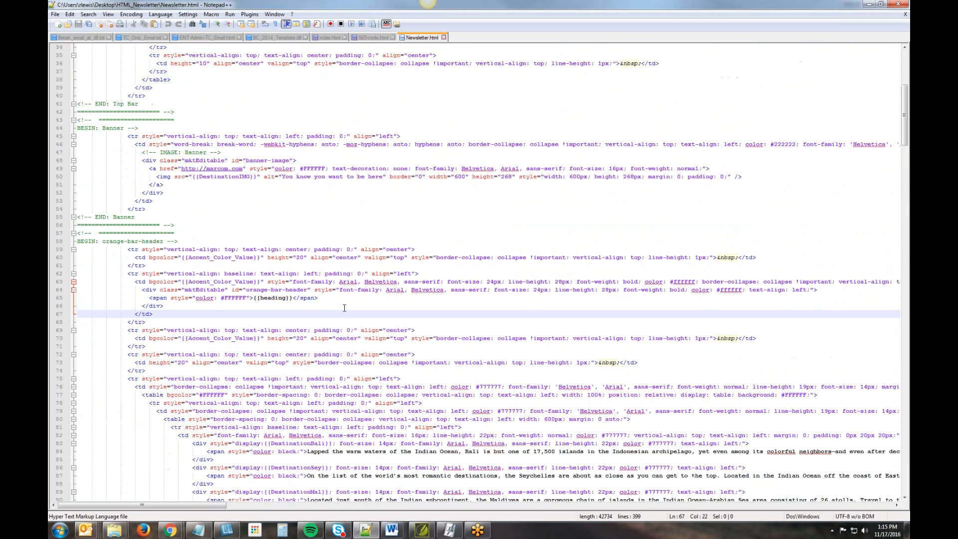
scroll(344, 308, up, 6)
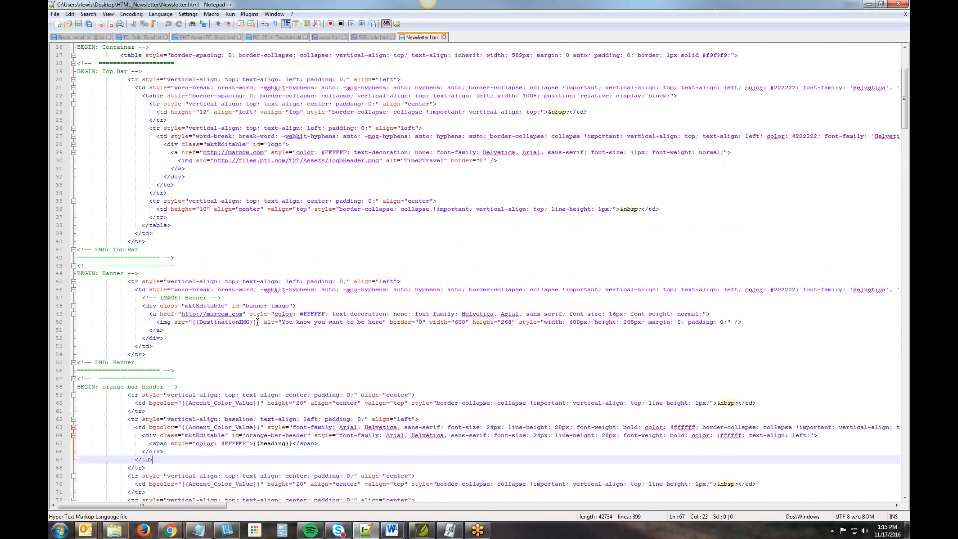
drag(257, 322, 194, 325)
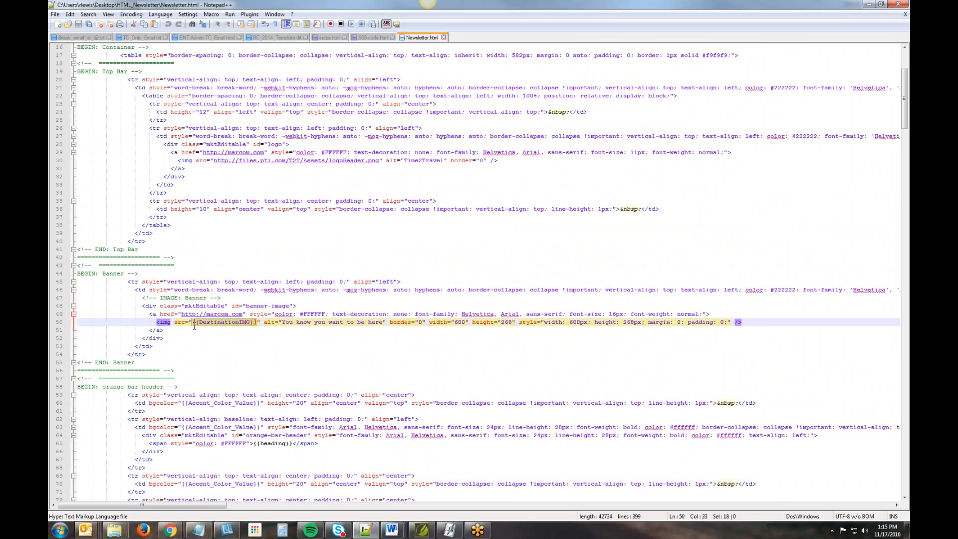
click(267, 354)
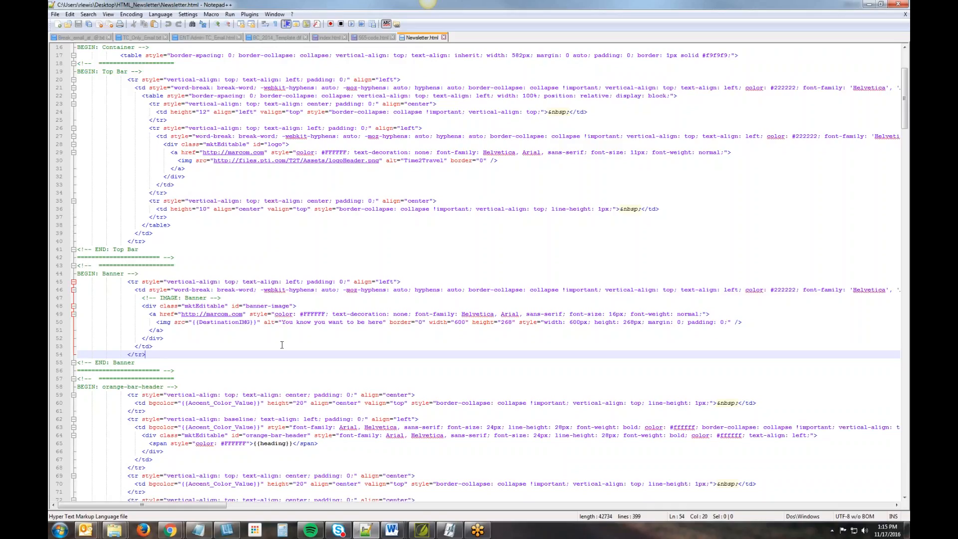
click(695, 250)
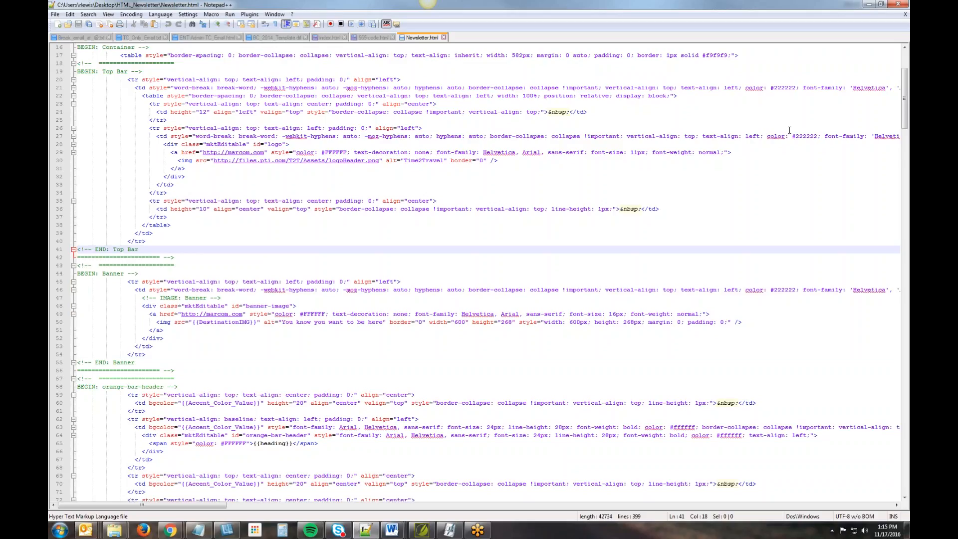
- Return to the browser and open the bookmarked MCC Admin login page in a new tab
click(869, 5)
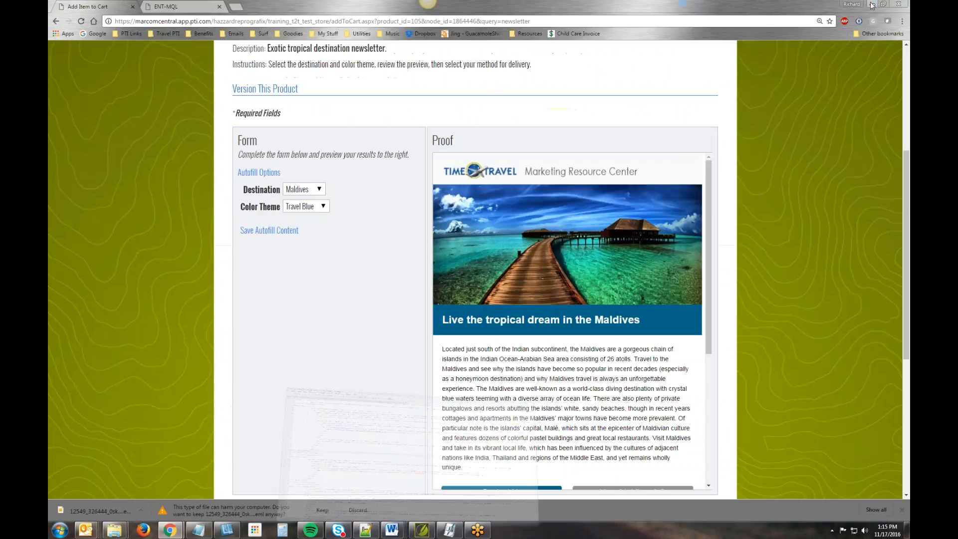
click(235, 7)
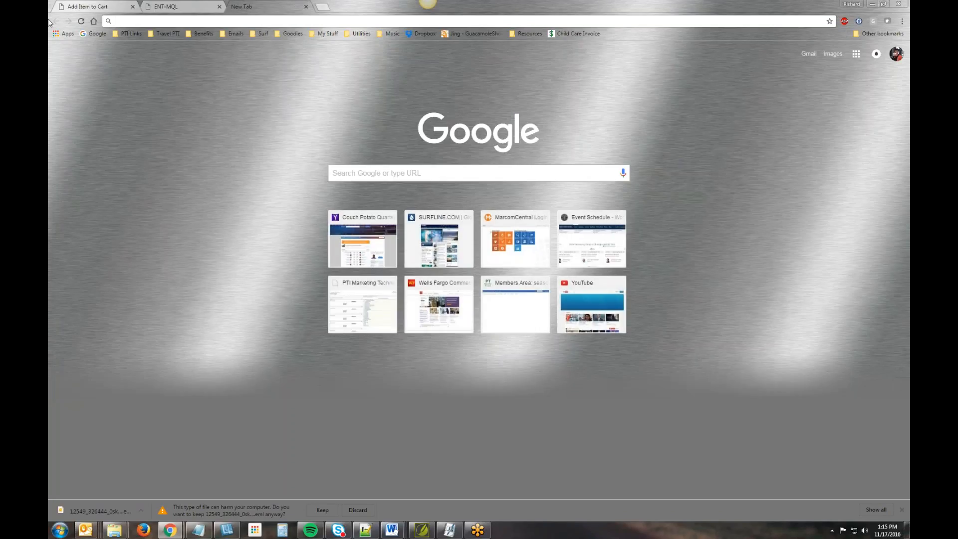
click(130, 34)
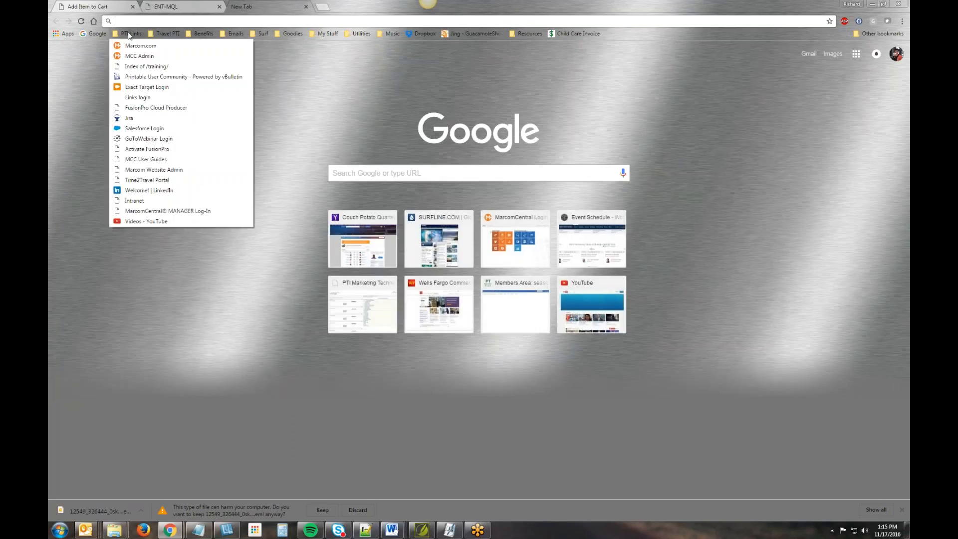
click(139, 56)
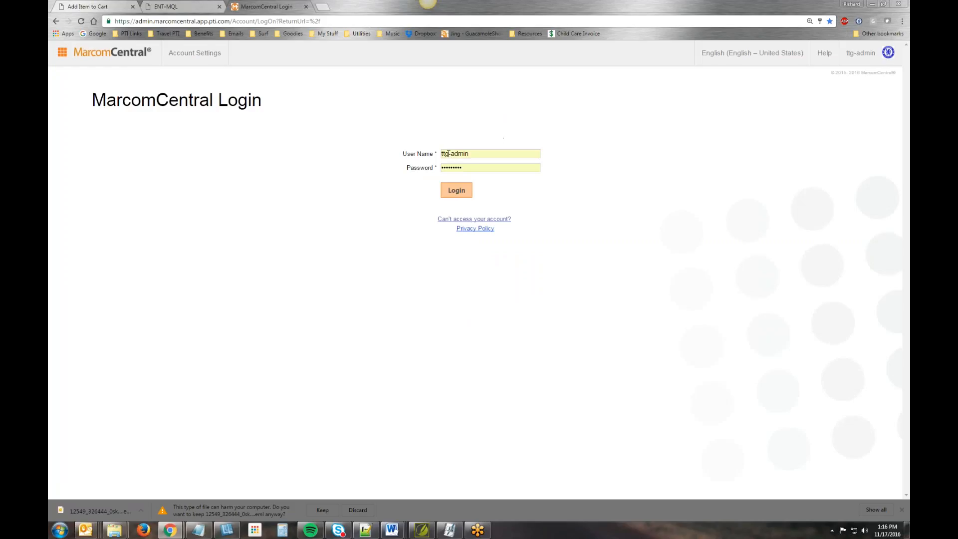
- Change the user name to cfc-admin and log in to MarcomCentral
drag(449, 154, 405, 136)
text(cfc)
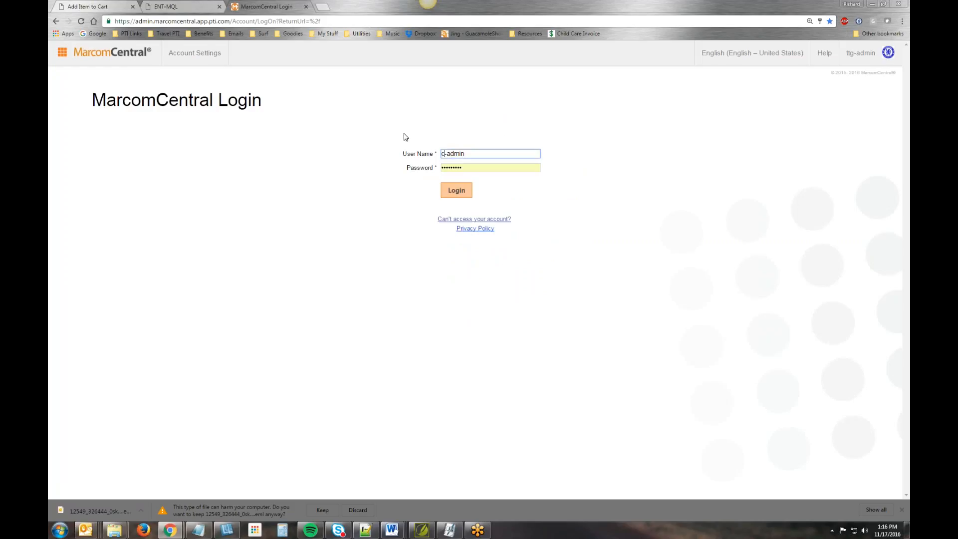
key(Return)
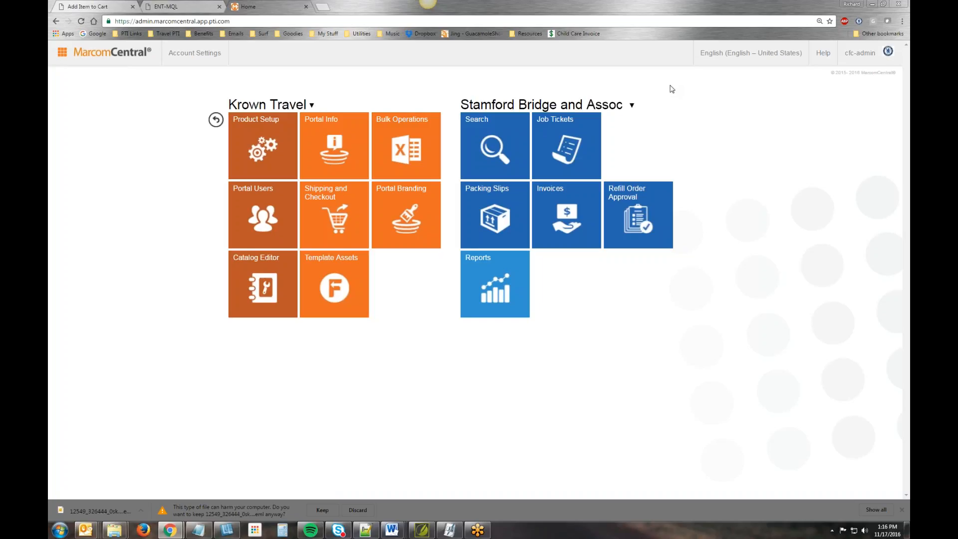
click(256, 136)
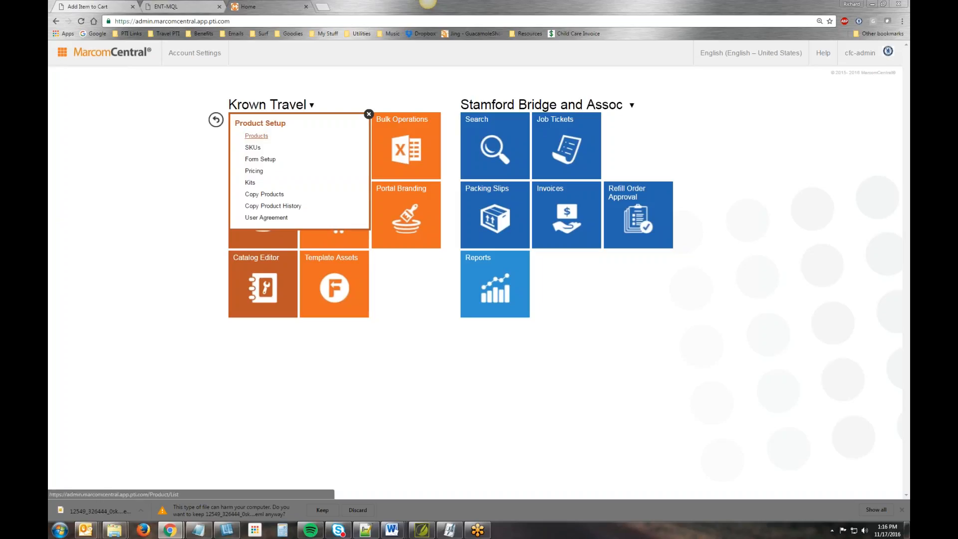
click(256, 136)
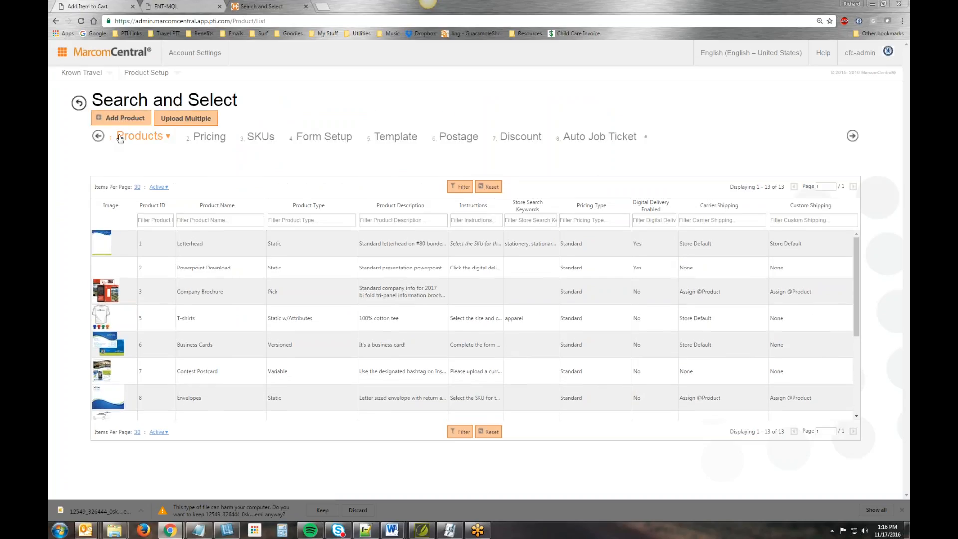
mouse_move(83, 73)
click(116, 55)
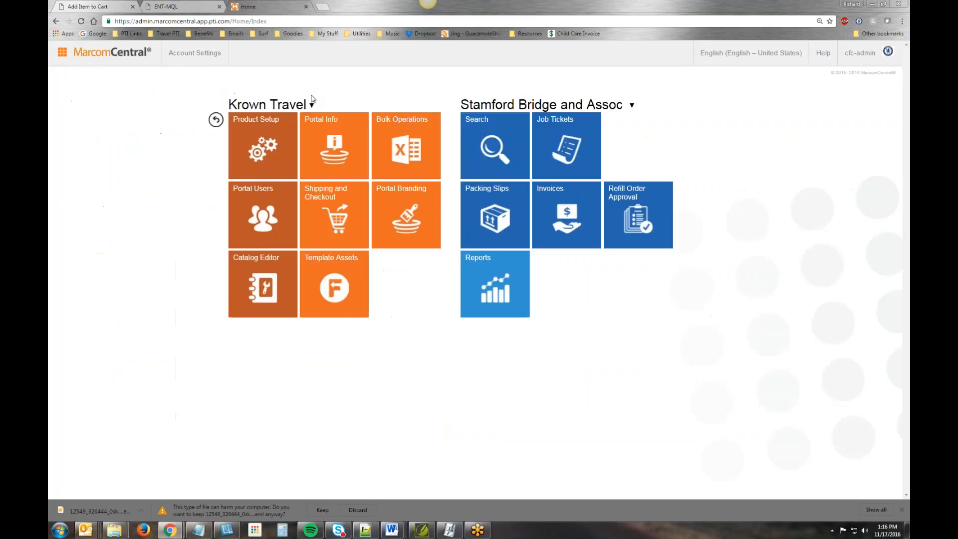
- Switch to the Journey Travel portal and start adding a new product from its product list
mouse_move(301, 107)
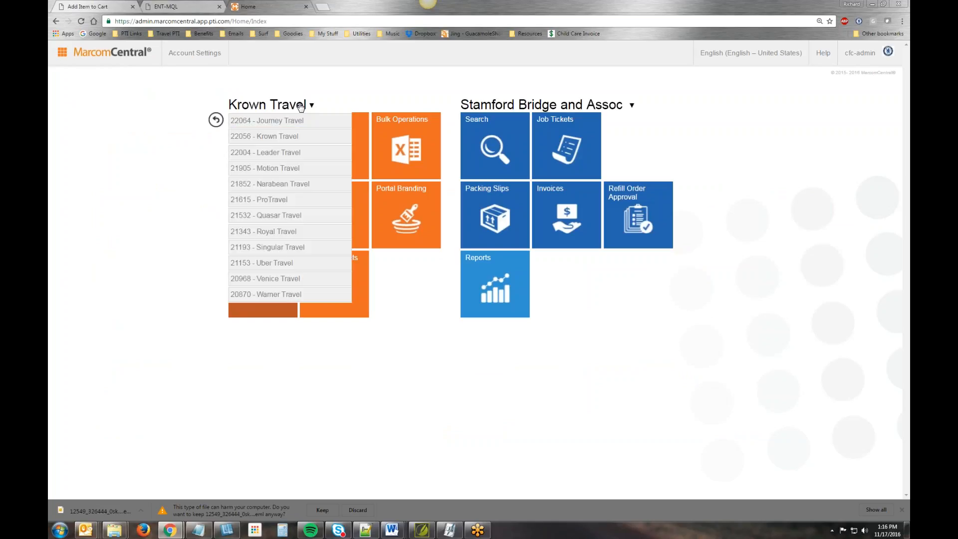
click(269, 122)
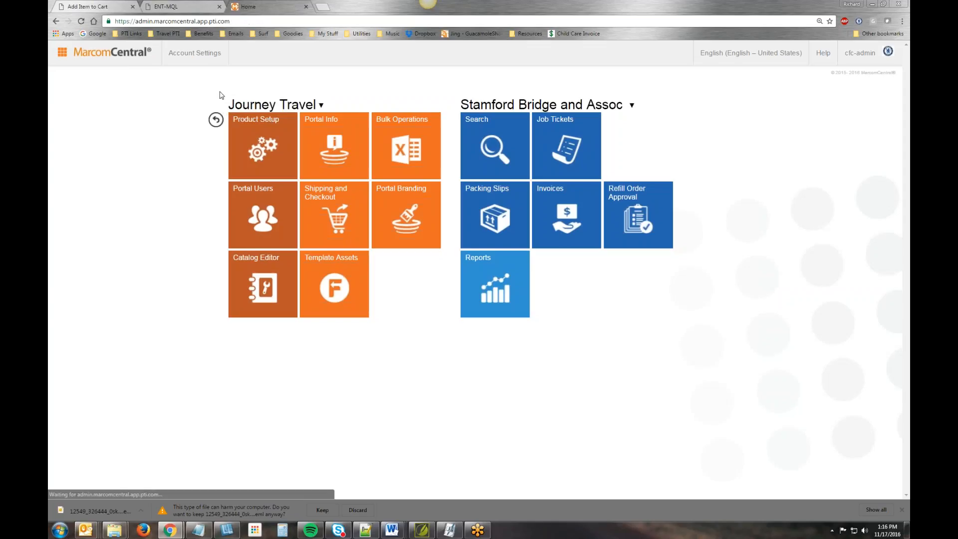
click(267, 123)
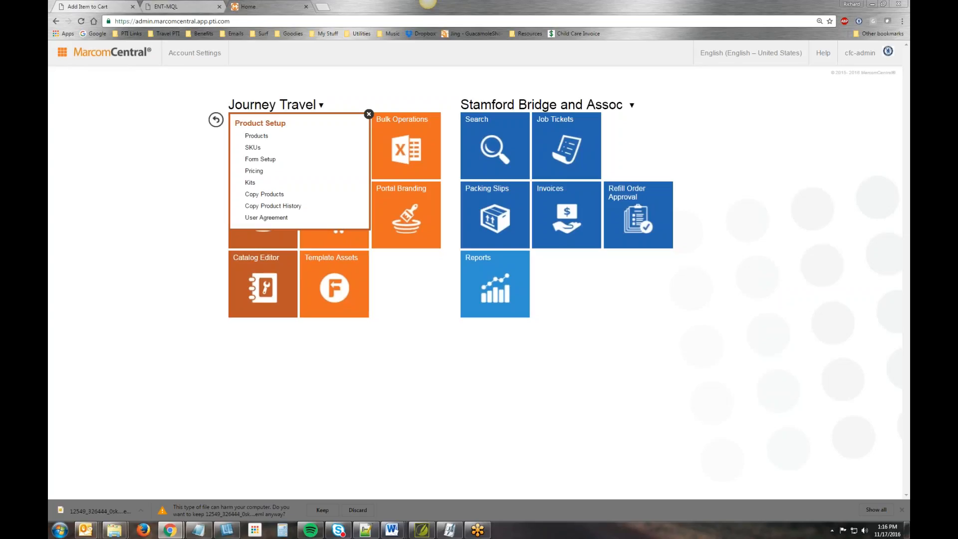
click(256, 136)
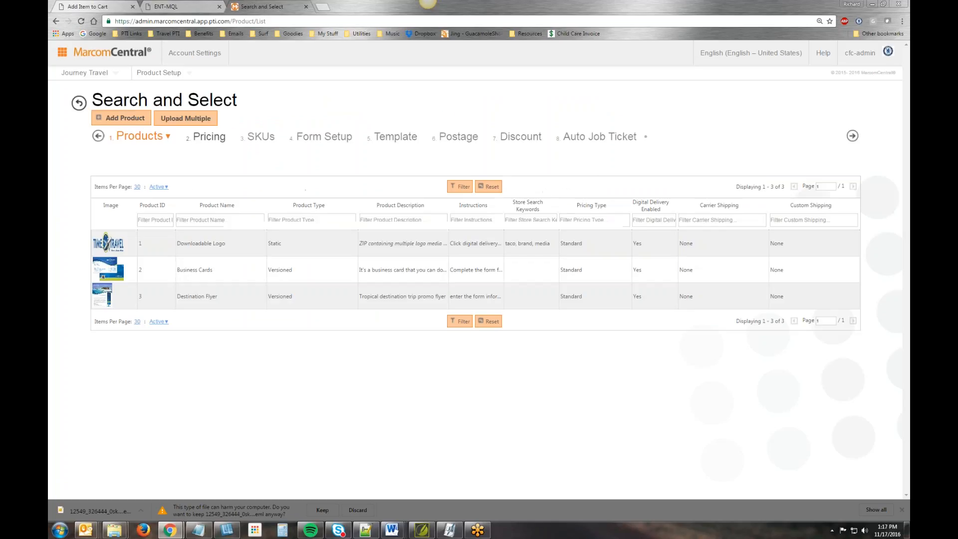
click(129, 120)
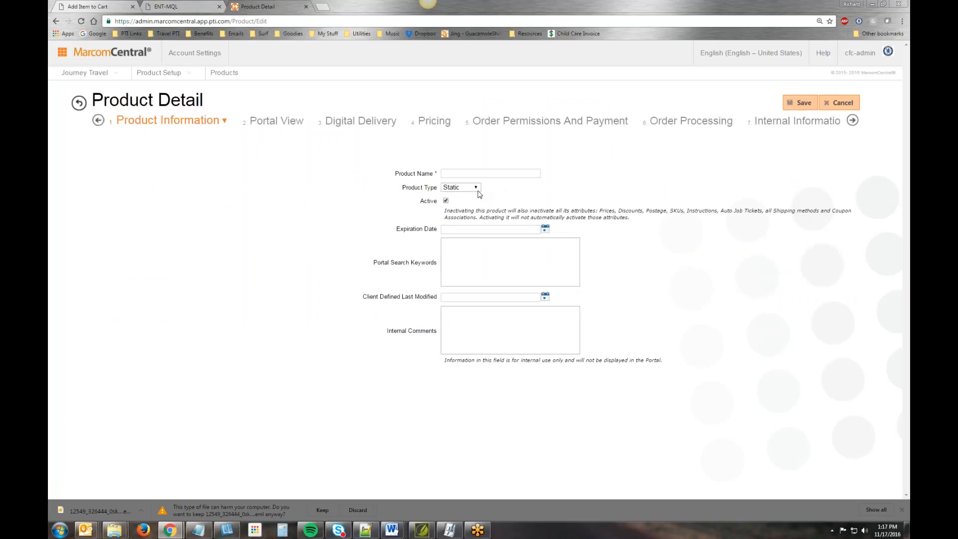
- Examine the Product Type choices on the new product's detail page and reload the page
click(477, 187)
click(509, 195)
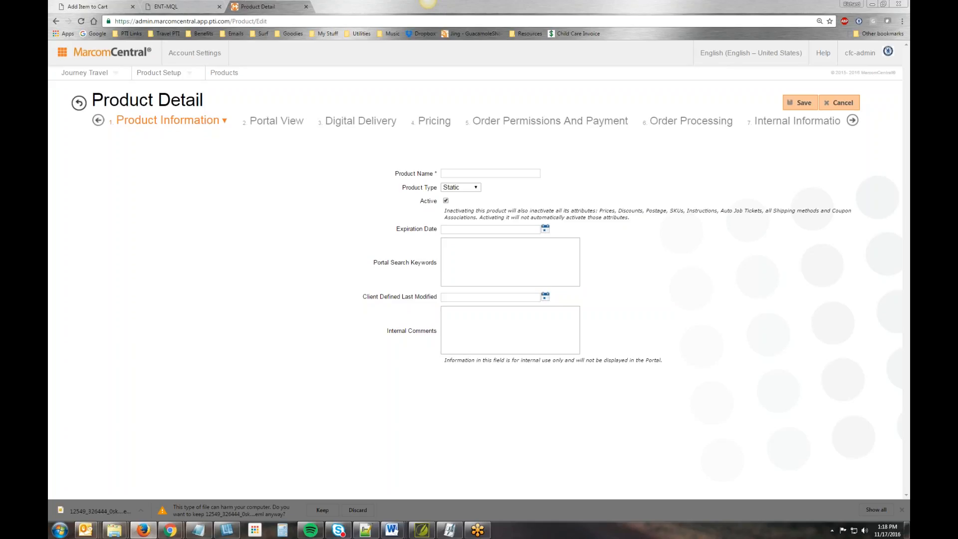
click(475, 189)
click(572, 179)
click(615, 180)
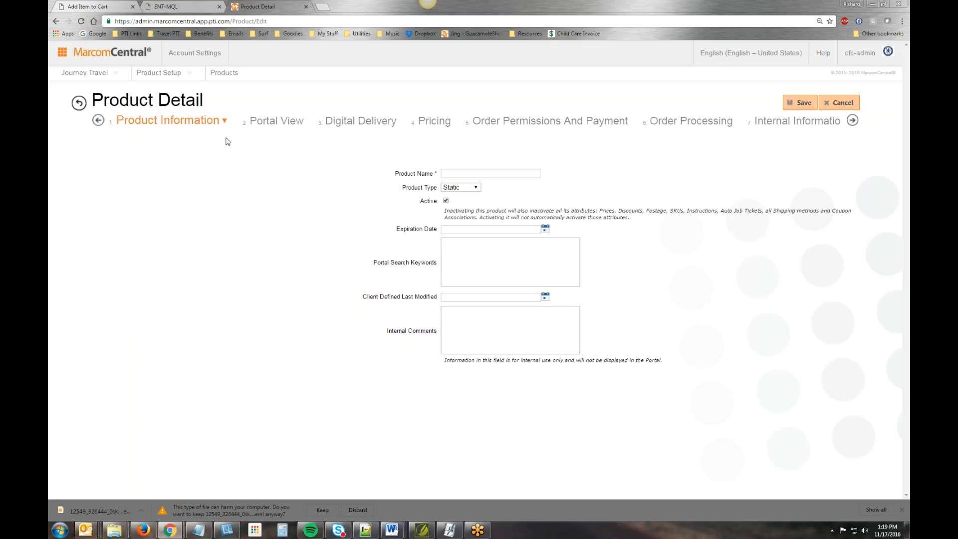
click(222, 82)
click(476, 190)
click(511, 179)
click(81, 21)
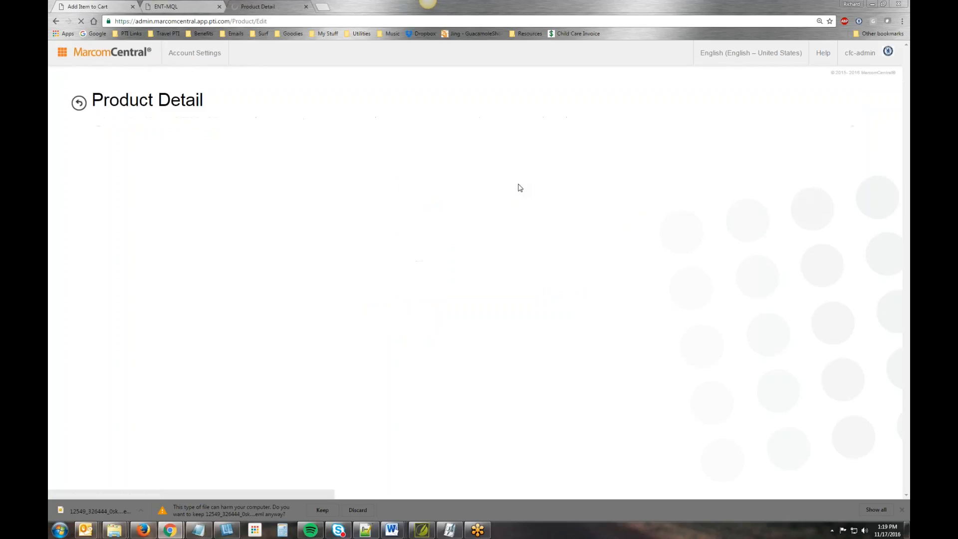
- Set the new product's type to Html and name it "Monthly Newsletter"
click(474, 188)
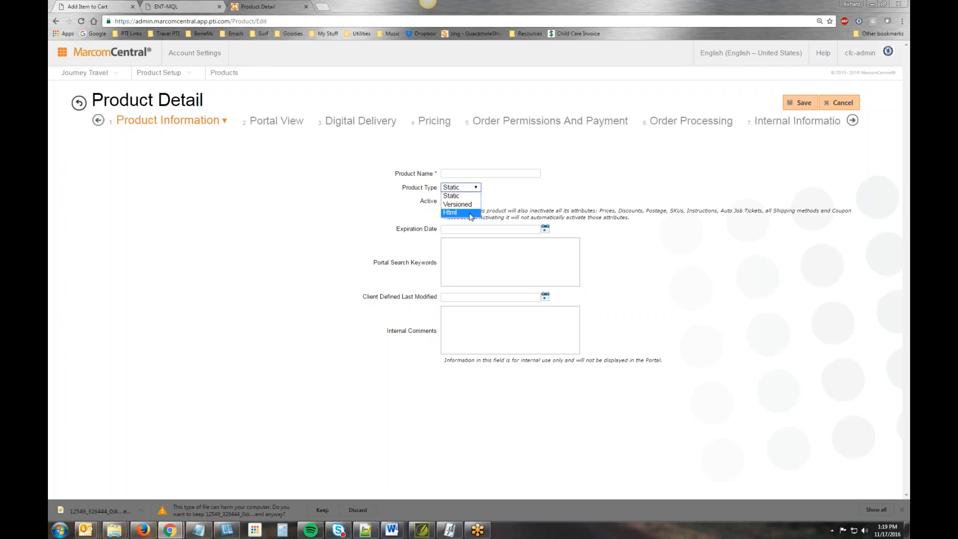
click(450, 212)
click(487, 173)
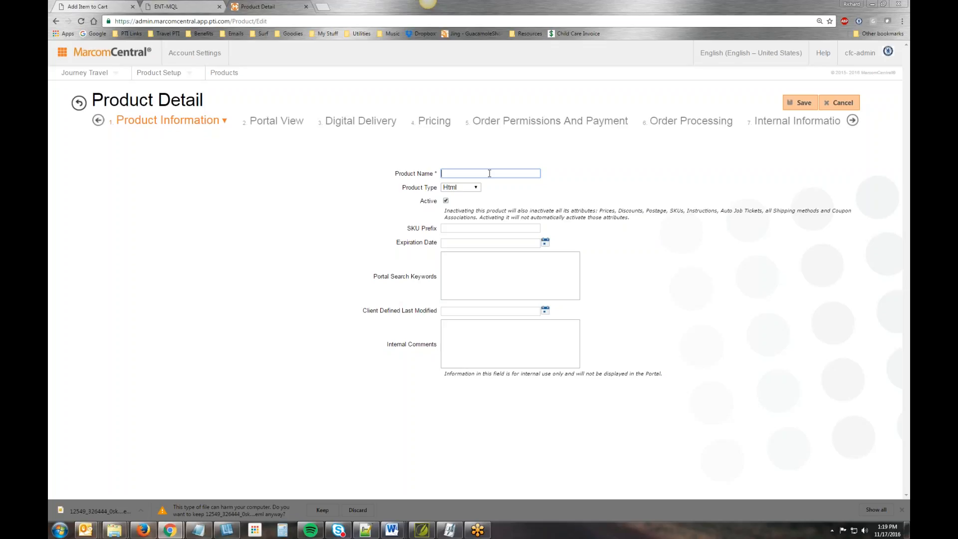
text(News)
text(letter)
text(Monthly )
text(s)
- Set the SKU prefix to MNL, save the new product and dismiss the browser's download bar
click(460, 226)
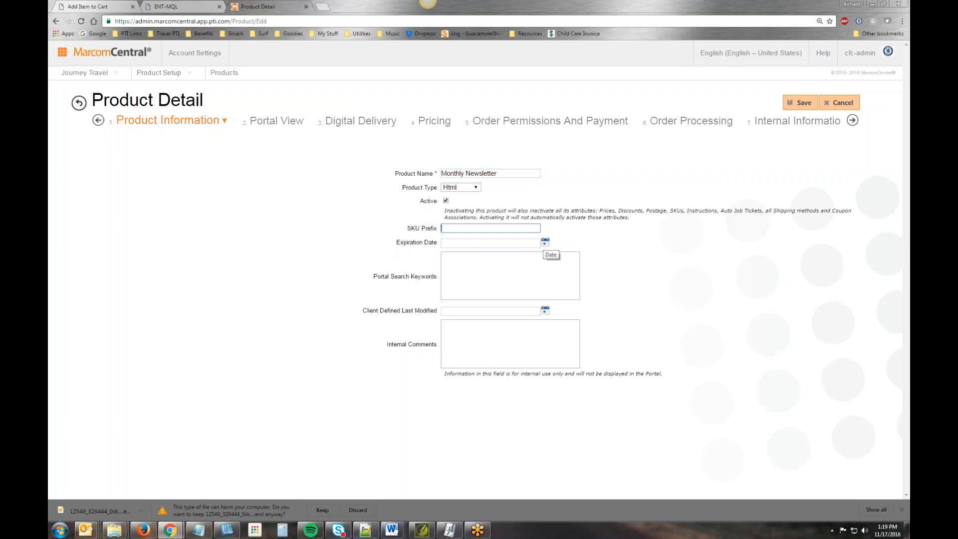
text(MNL)
click(476, 187)
click(579, 184)
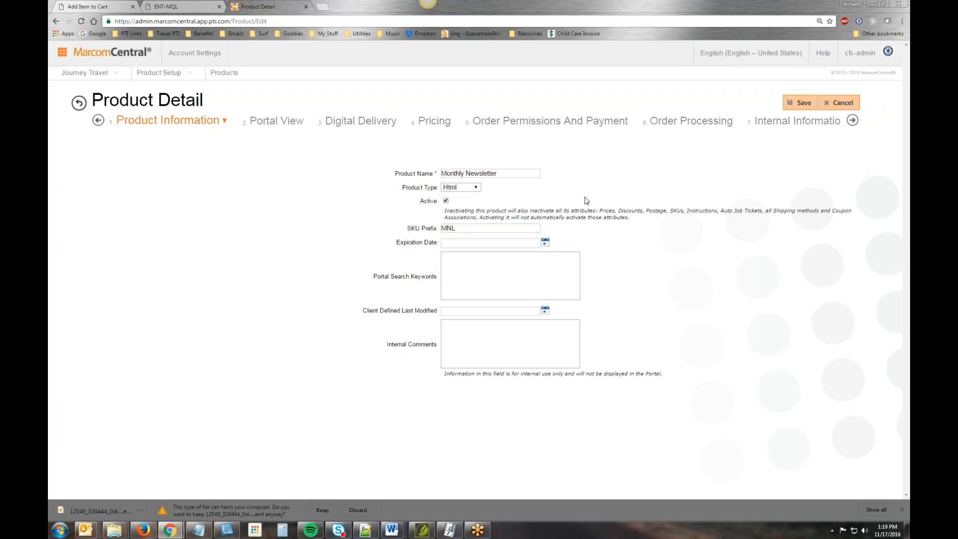
click(801, 102)
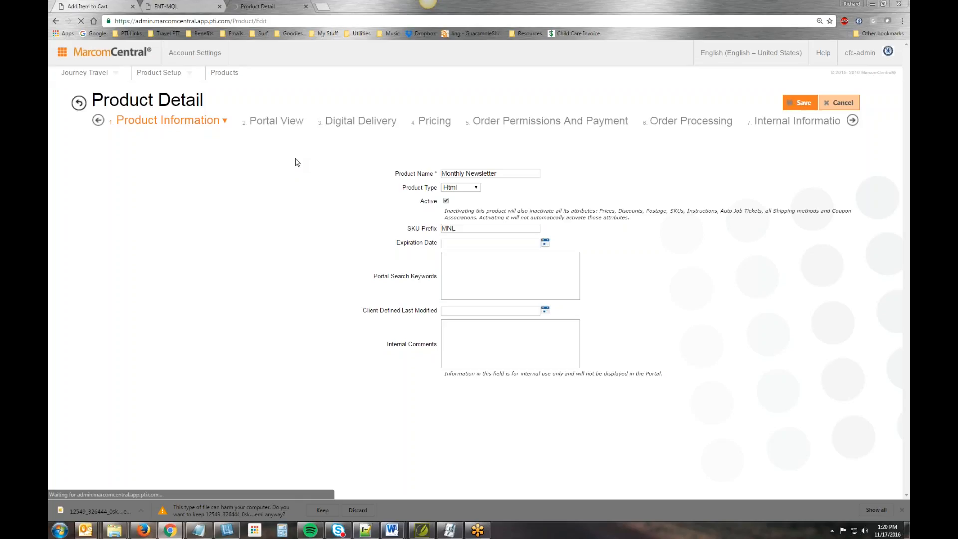
click(903, 510)
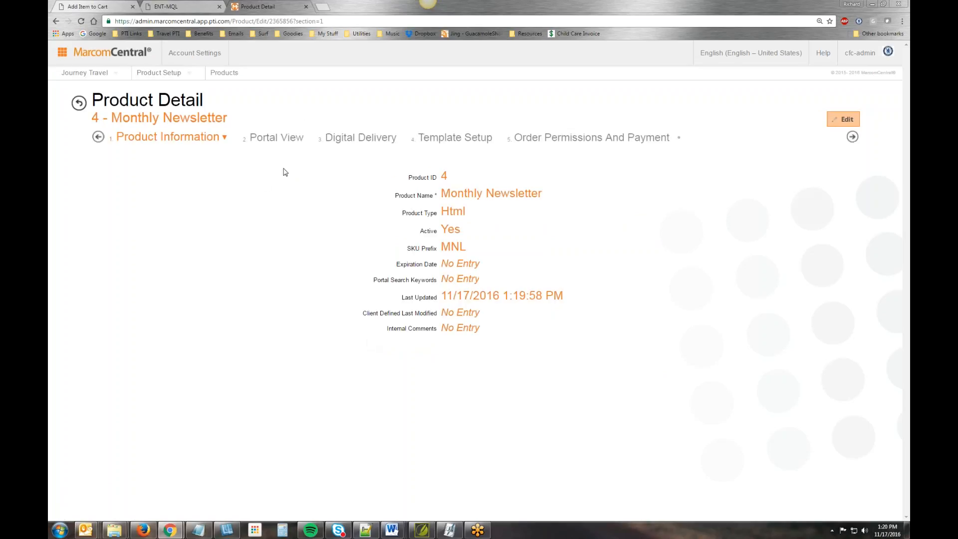
- In the product's Portal View section, choose HTML-Newsletter.png from MCC_Web_Training's Product Images folder as the product image
click(278, 138)
click(475, 178)
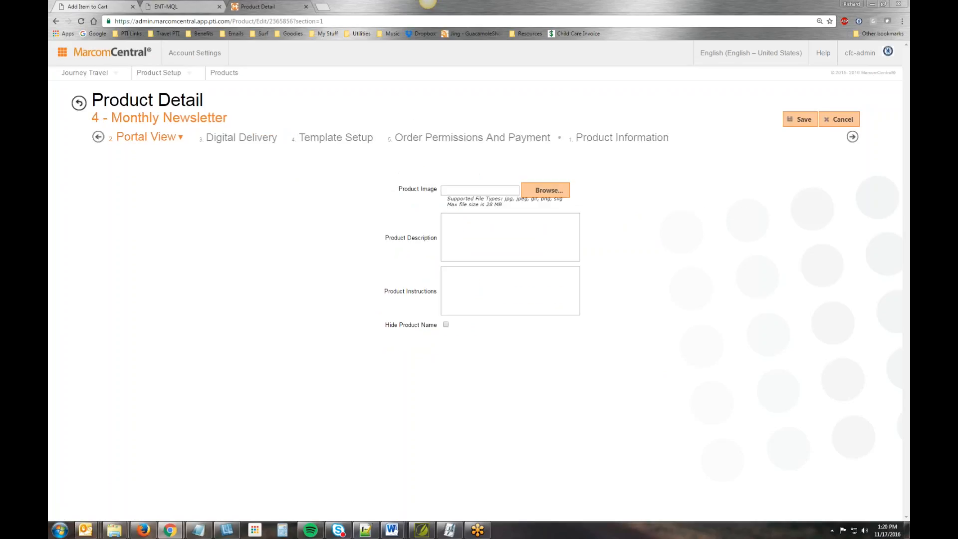
click(543, 190)
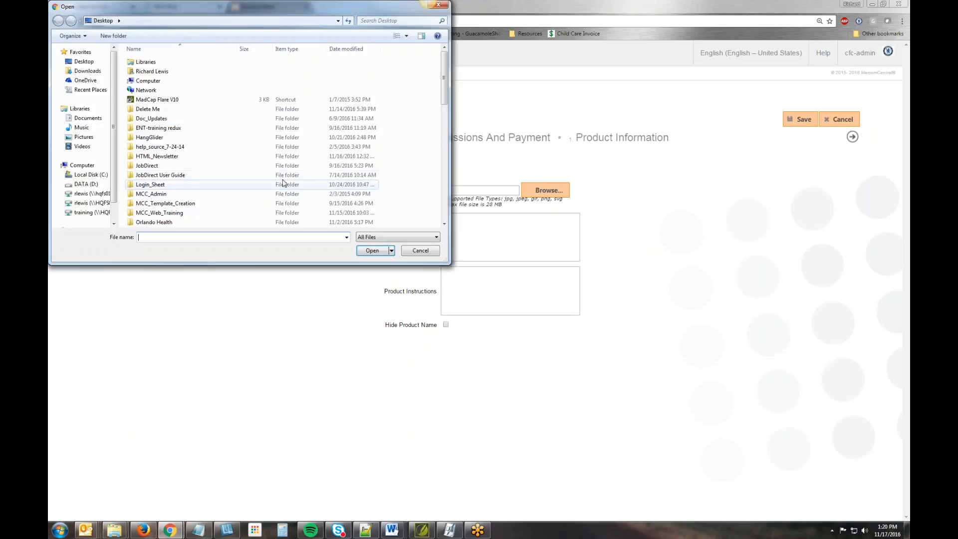
double_click(162, 215)
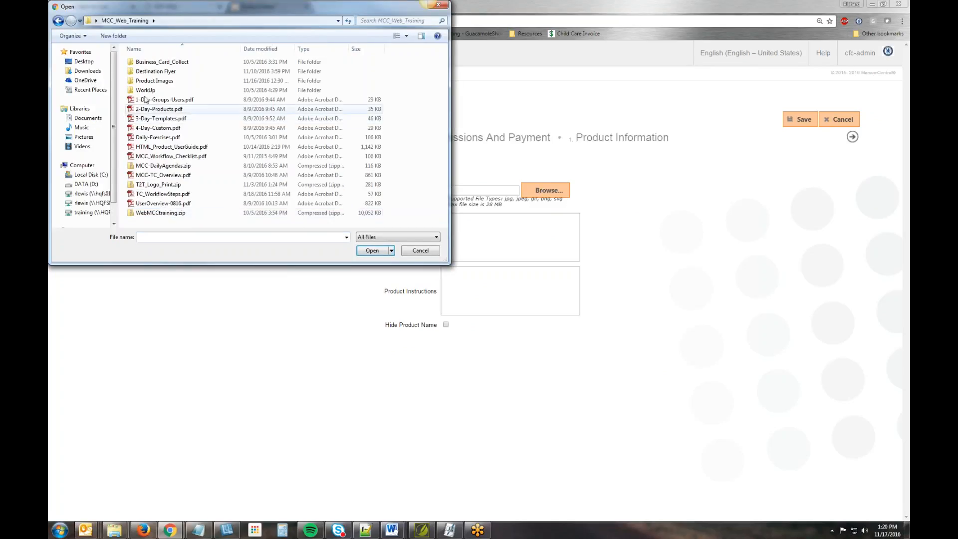
click(154, 84)
double_click(154, 82)
click(257, 85)
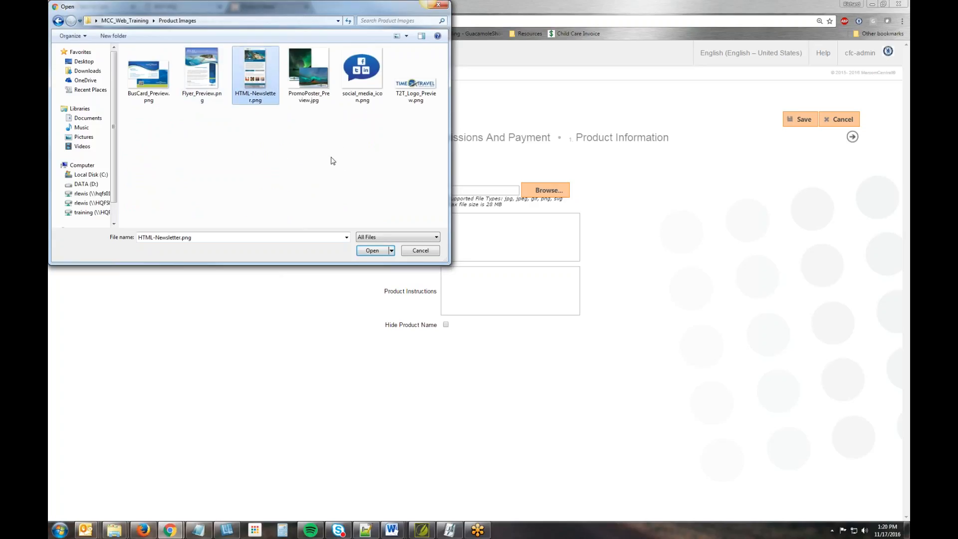
click(370, 251)
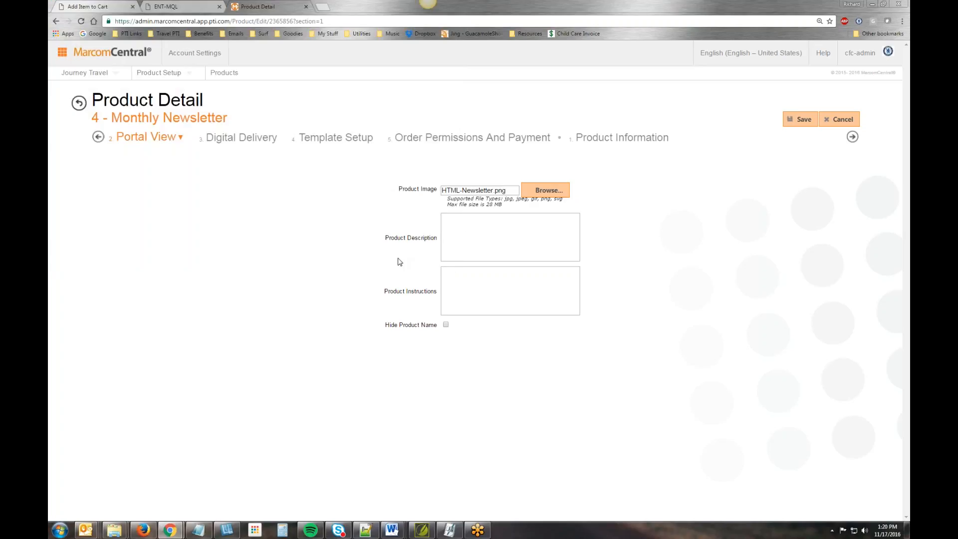
- Enter the product description "HTML output or EML (outlook email) output."
click(482, 223)
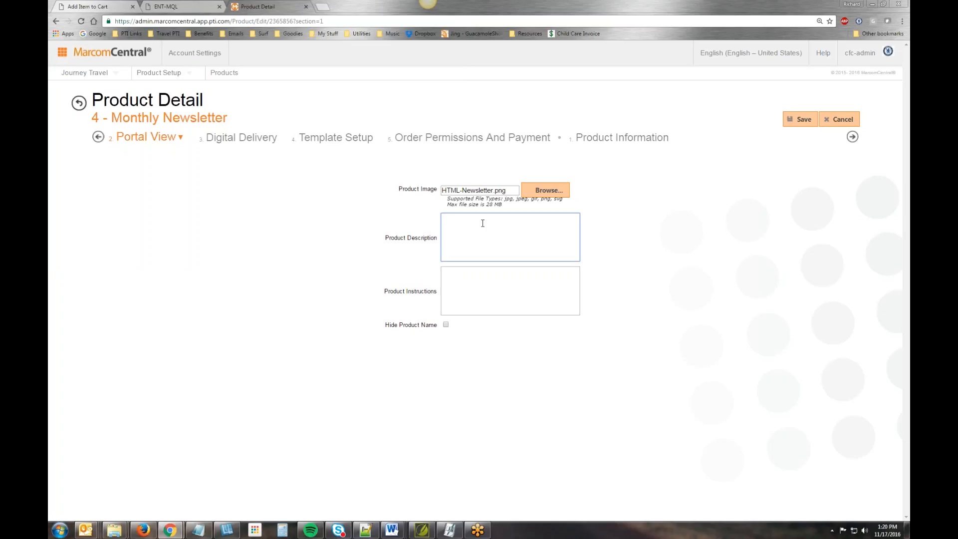
text(HTML output or EML (outlook email) output.)
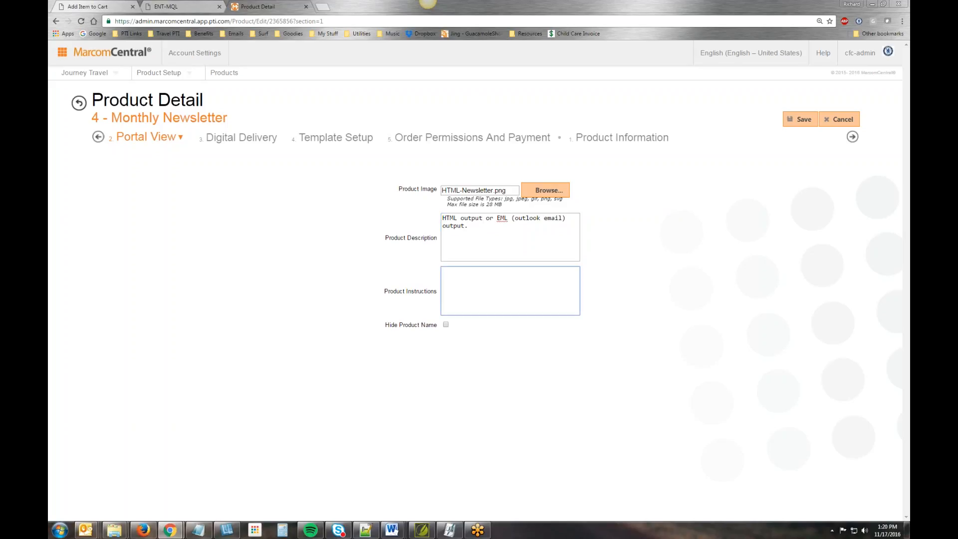
- Enter the product instructions "make your selections and click digital delivery to access the output you'd like"
text(make your selections and click digital )
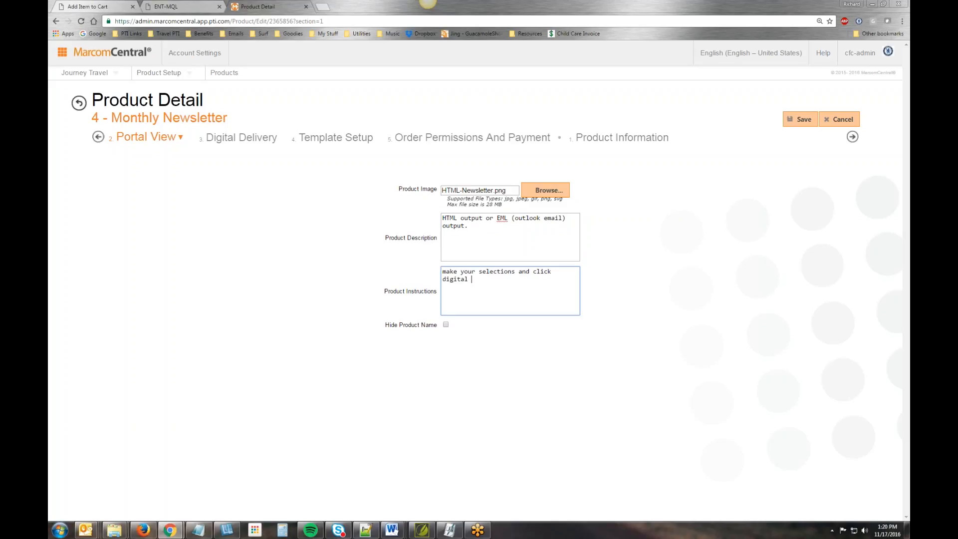
text(delivery to access the pou)
key(BackSpace)
text(out[put you'd l)
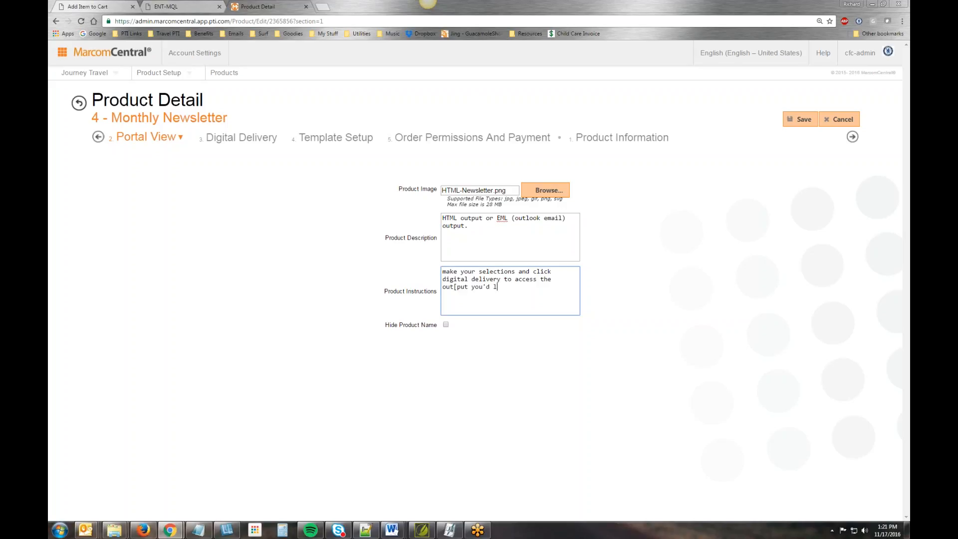
text(ike.)
key(BackSpace)
- In the Digital Delivery section, keep delivery enabled as Yes - Streamlined and select both Download and Email as delivery methods
click(242, 138)
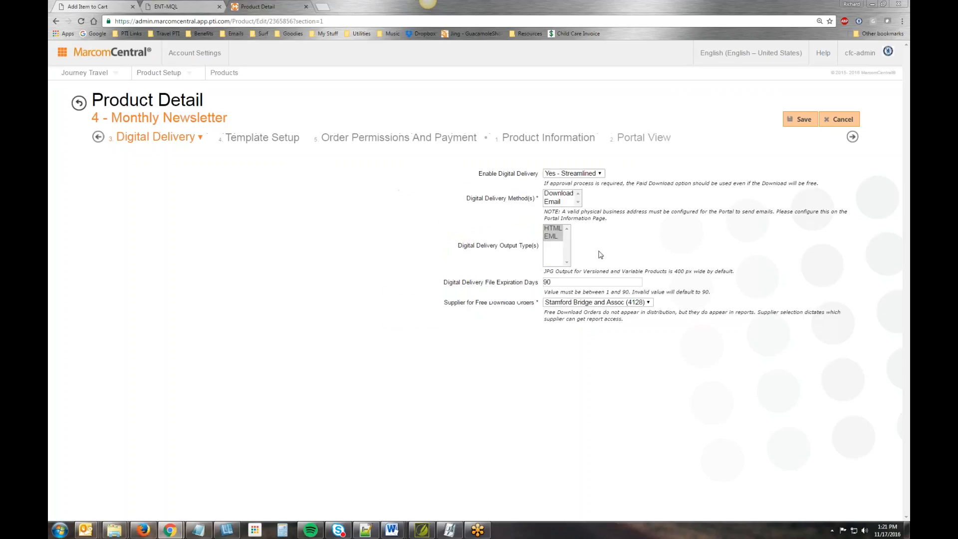
click(490, 175)
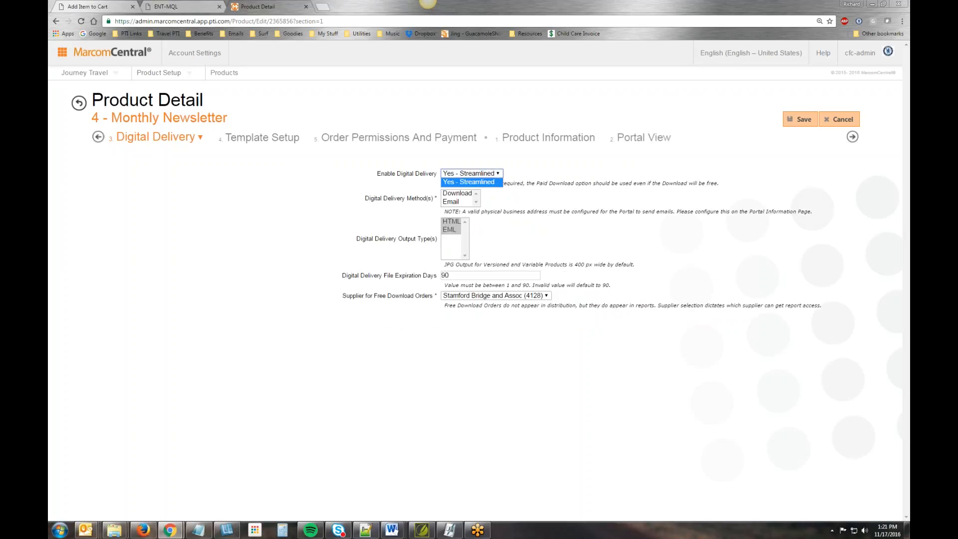
click(489, 182)
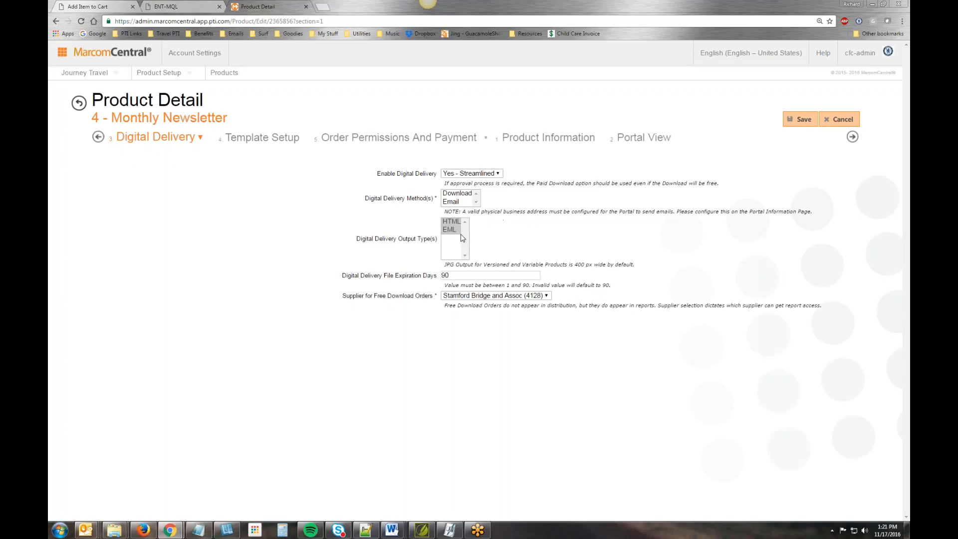
click(467, 195)
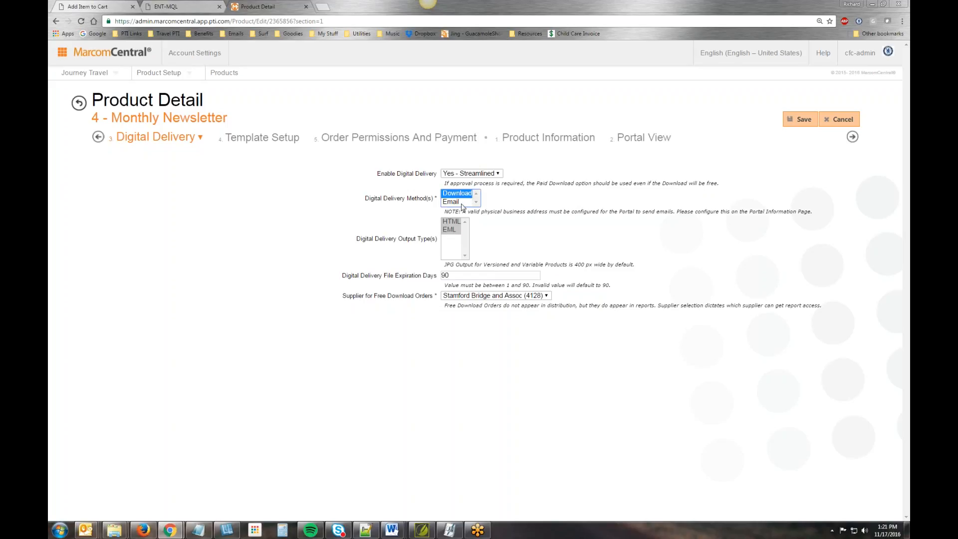
ctrl+click(462, 202)
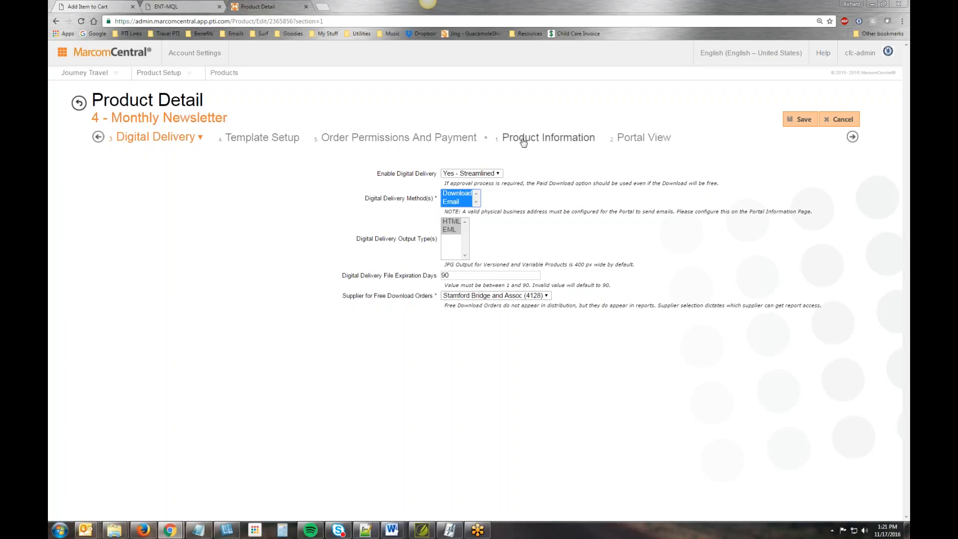
- Check the Order Permissions And Payment section, save the product from Template Setup and open its template configuration
click(405, 139)
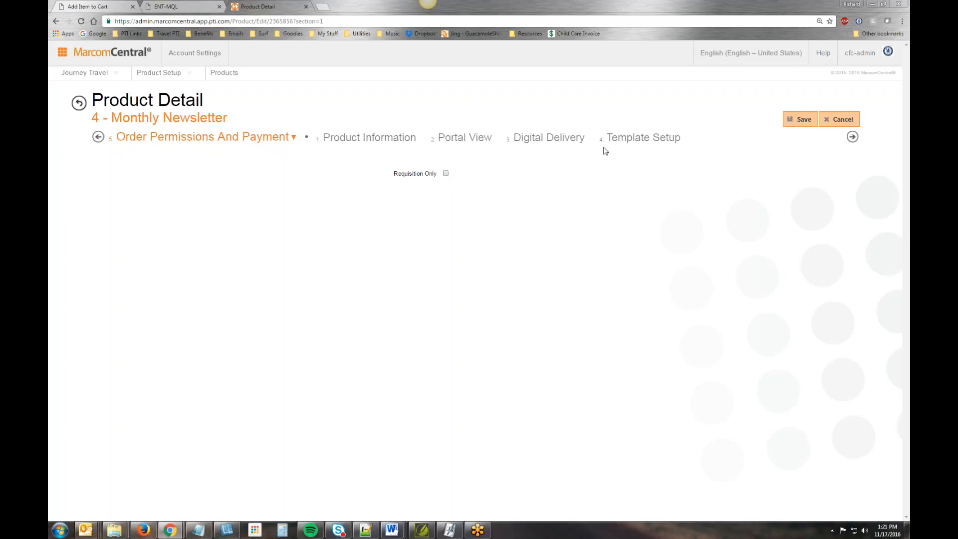
click(629, 137)
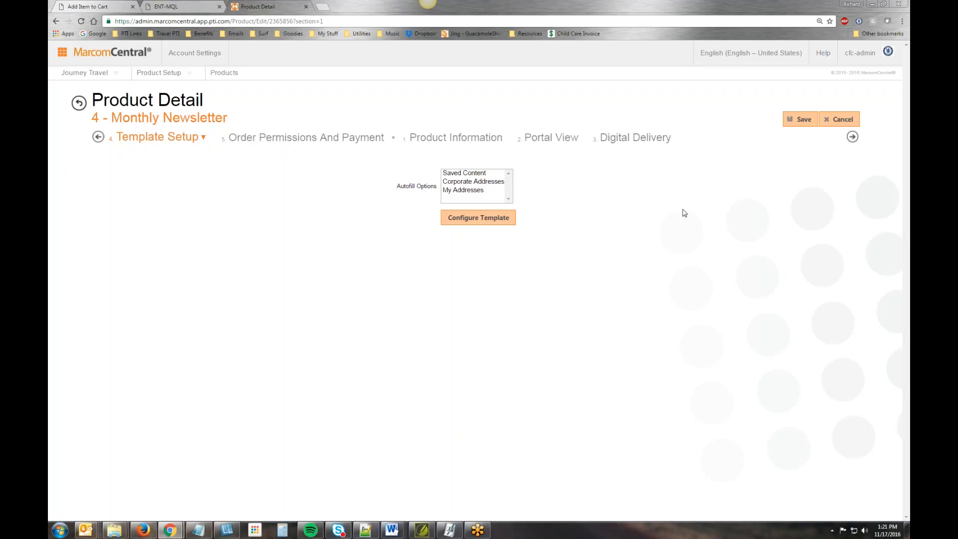
click(800, 119)
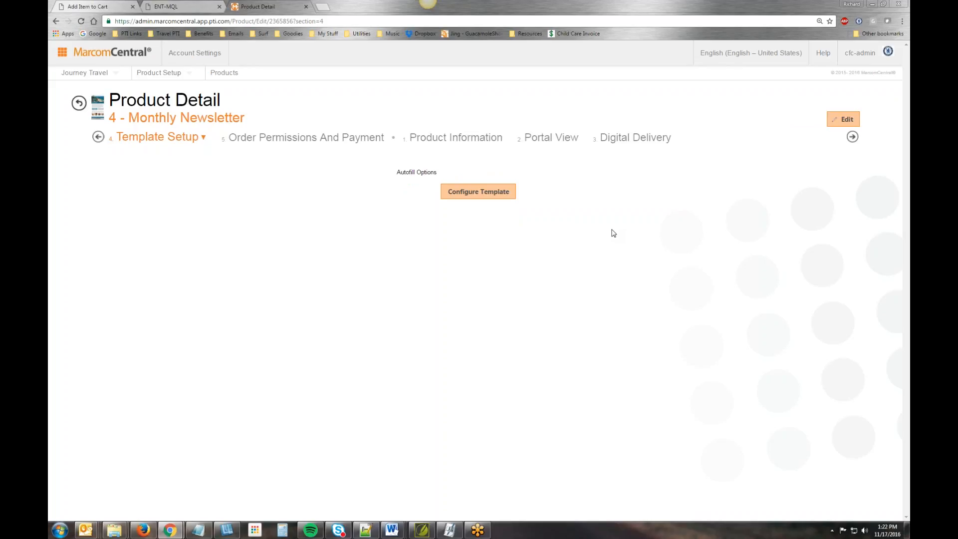
click(479, 196)
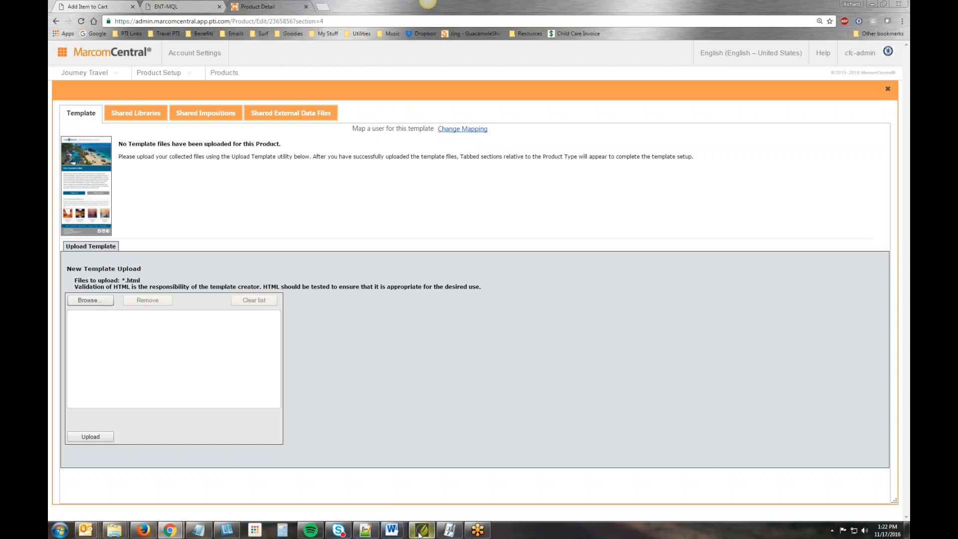
- Switch to Notepad++ to review the image, heading, destination text and link variables in Newsletter.html, and return to the browser
click(366, 530)
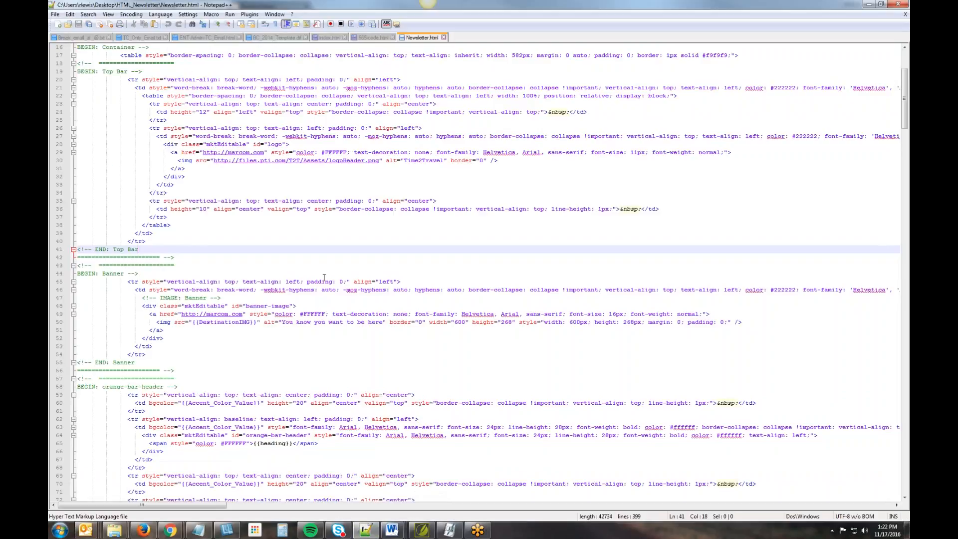
scroll(356, 276, down, 1)
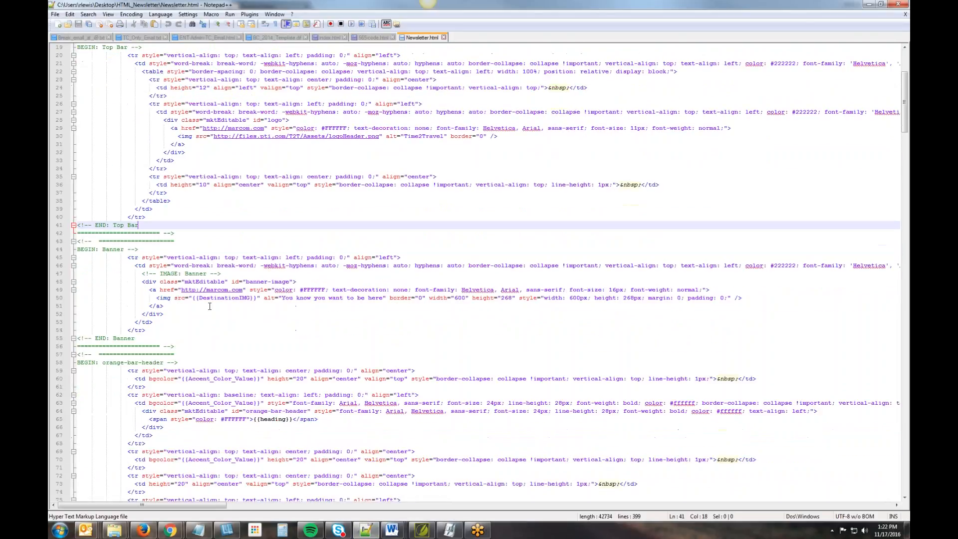
drag(194, 300, 260, 299)
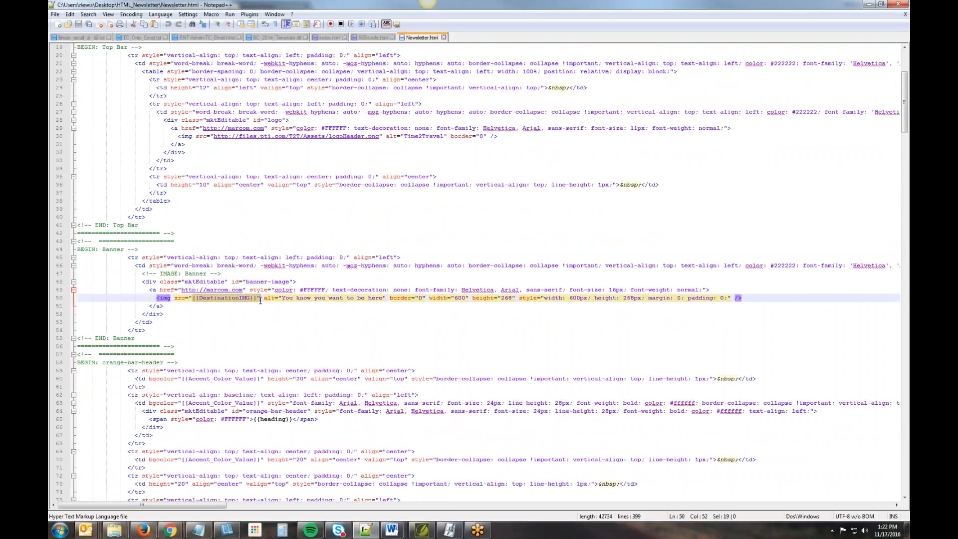
scroll(259, 315, down, 8)
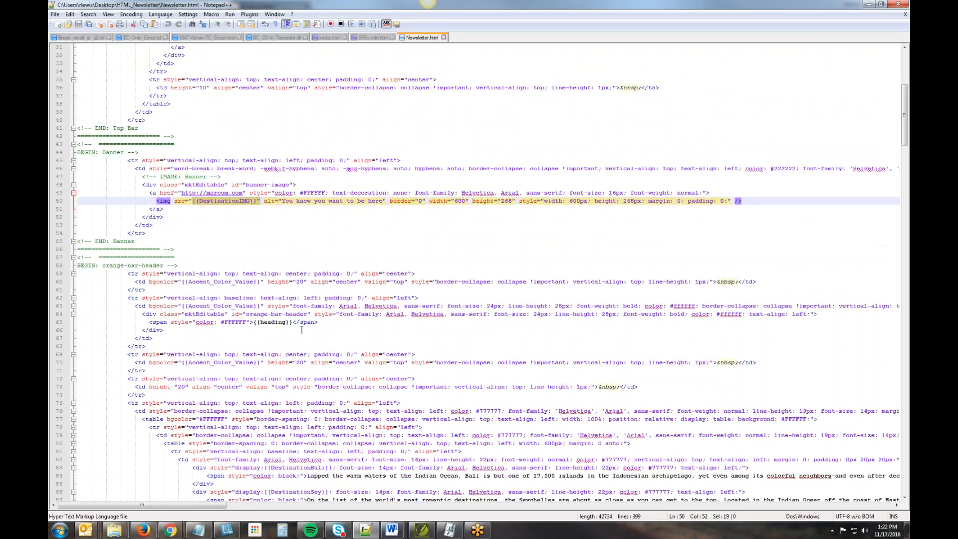
drag(265, 370, 328, 379)
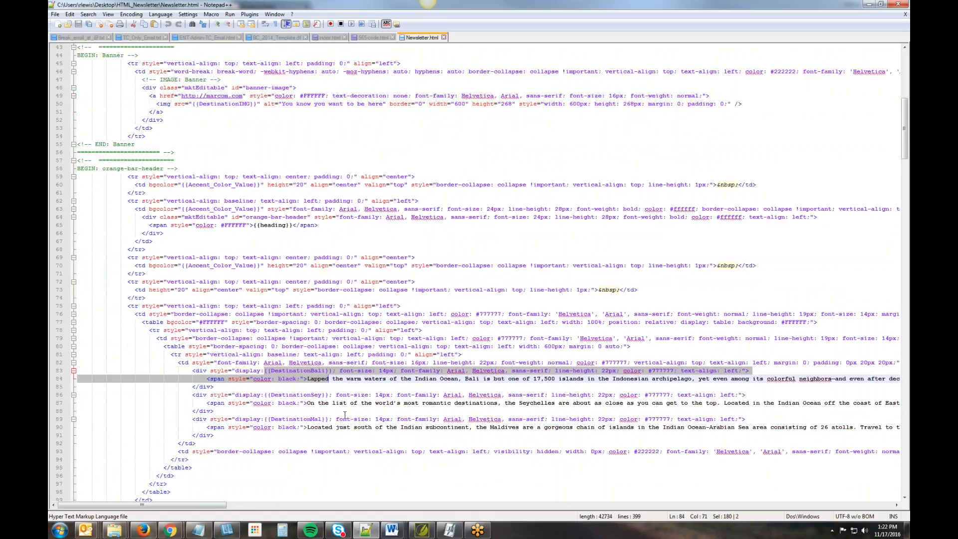
scroll(344, 415, down, 18)
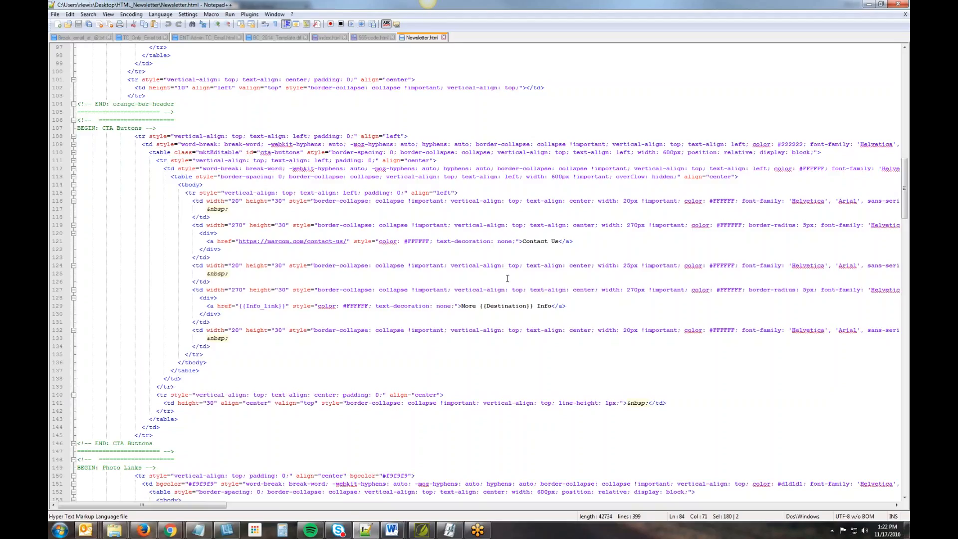
scroll(508, 277, down, 7)
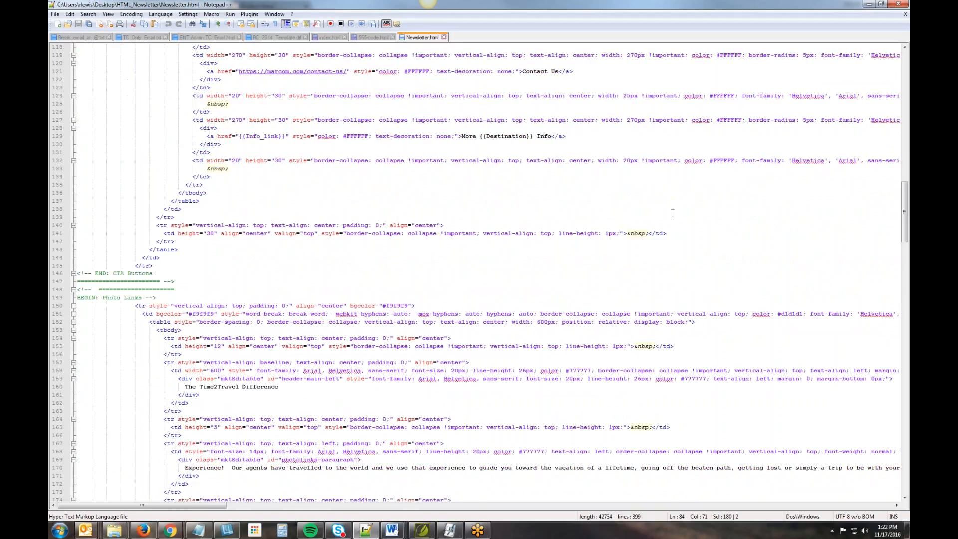
click(869, 4)
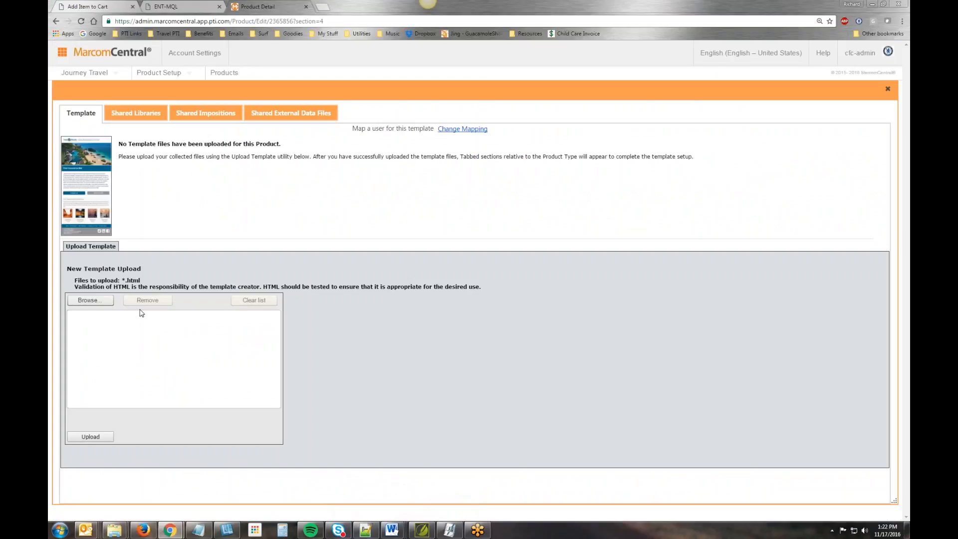
- Upload Newsletter.html from the Desktop's HTML_Newsletter folder as the product template and continue past the upload confirmation
click(95, 301)
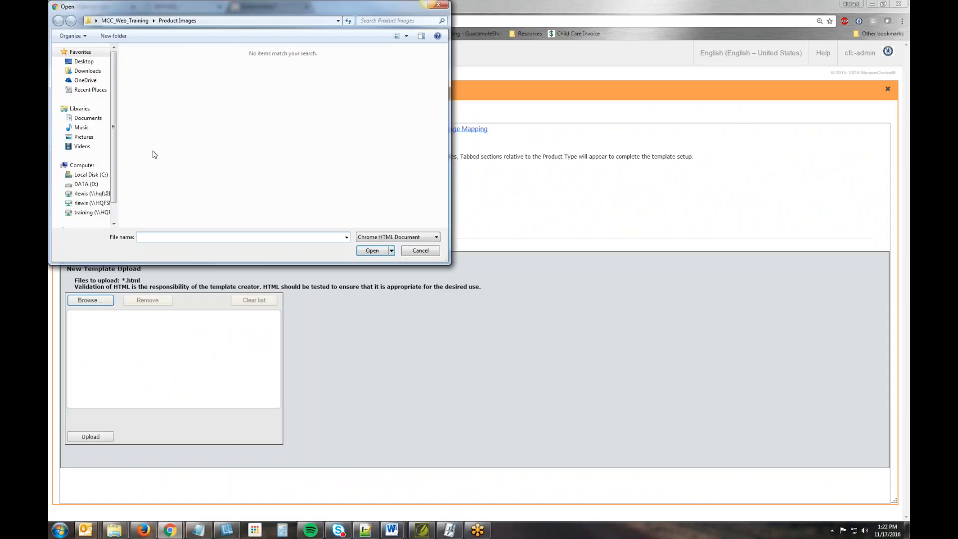
click(84, 61)
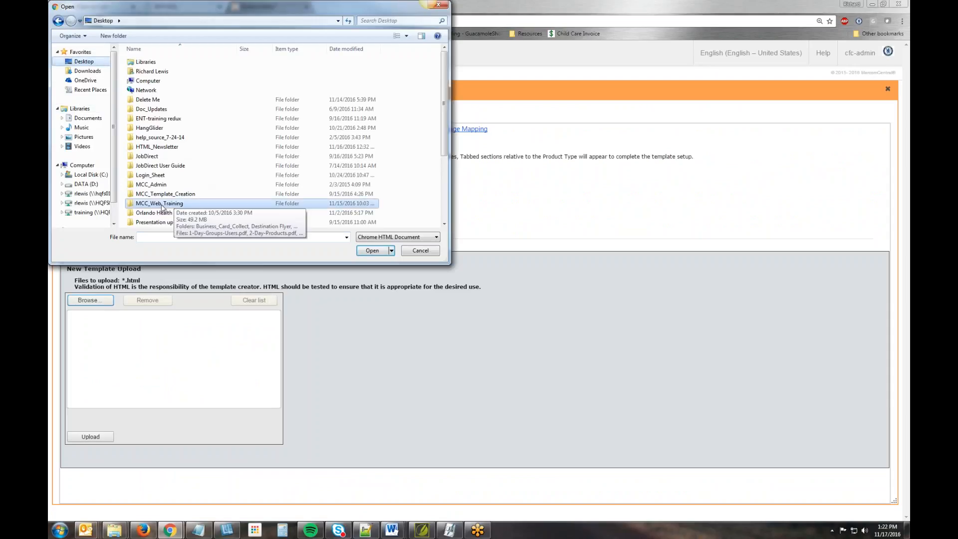
double_click(154, 148)
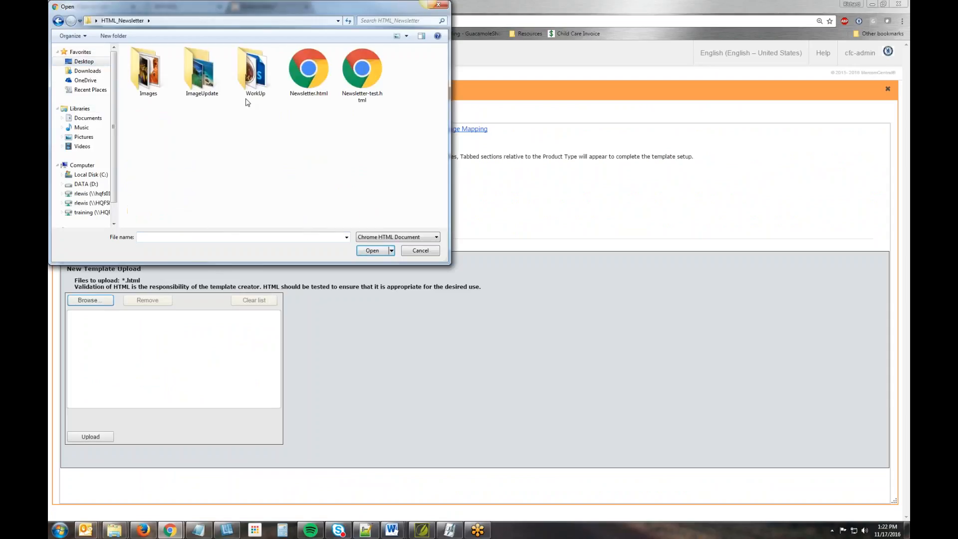
click(314, 90)
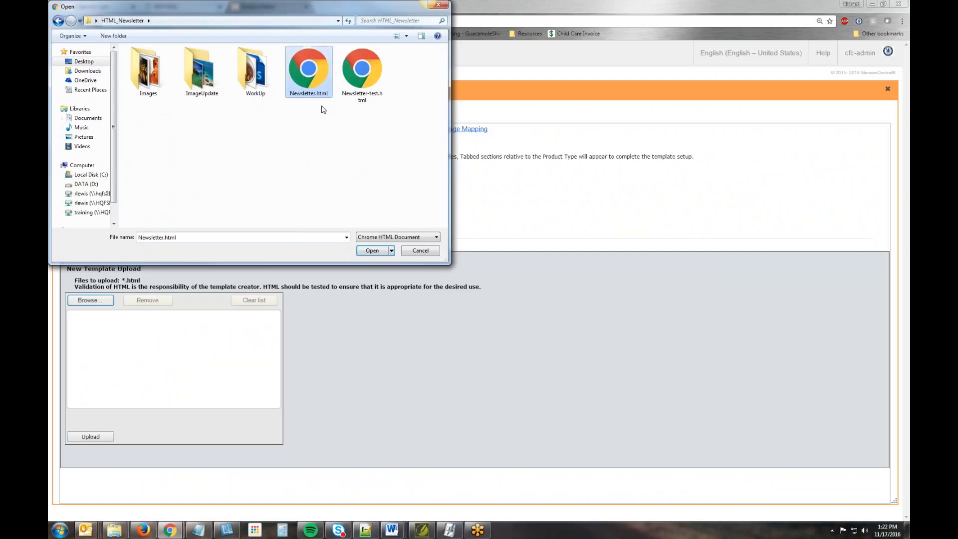
click(374, 251)
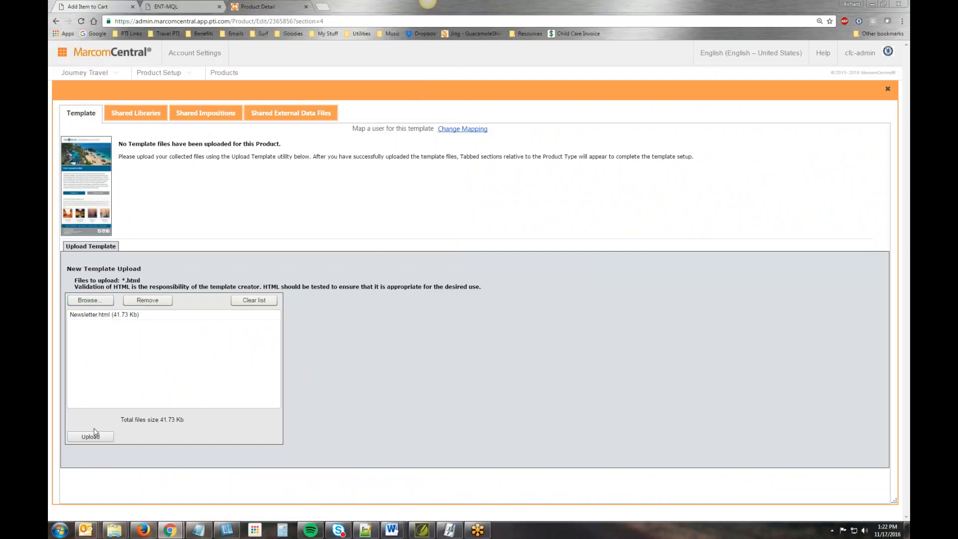
click(95, 432)
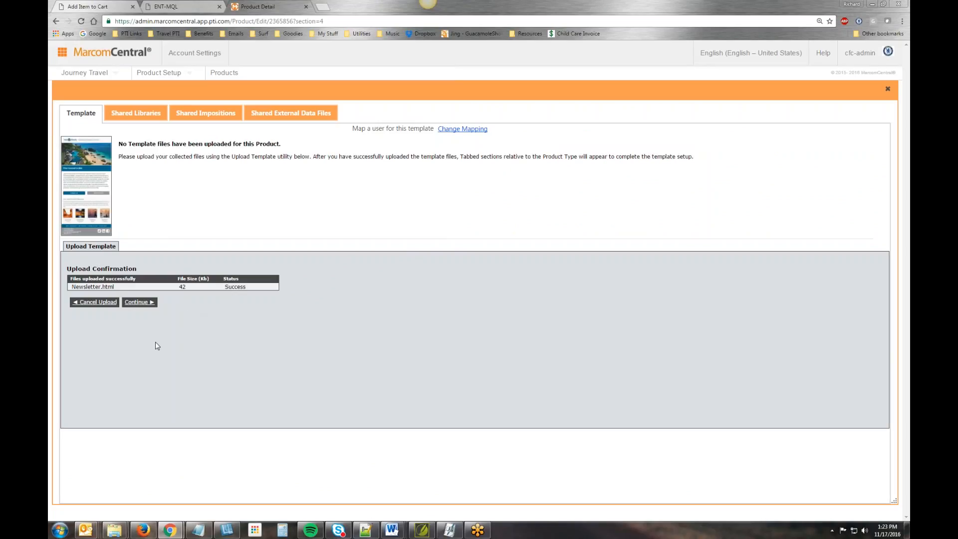
click(138, 302)
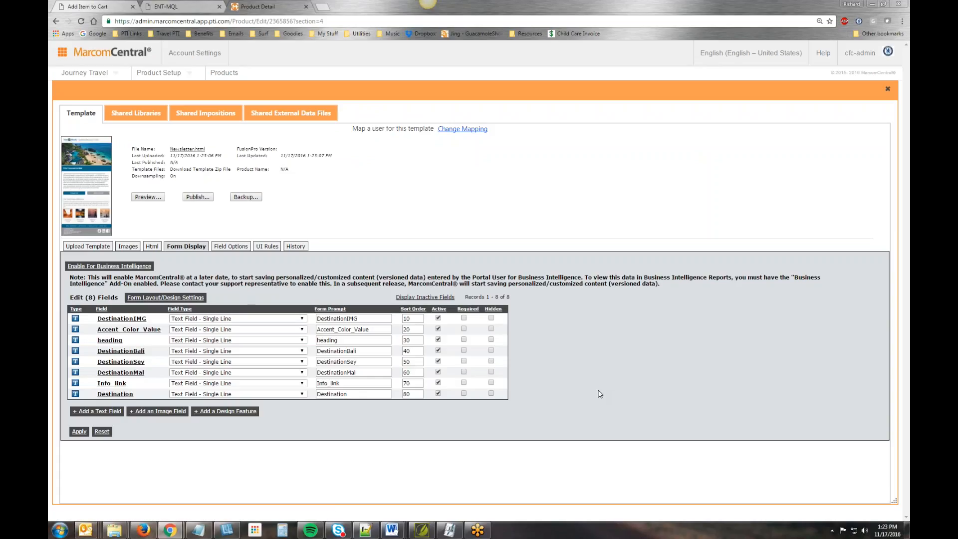
- Switch to Notepad++ to review the banner's DestinationIMG variable in Newsletter.html, and return to the browser
click(366, 530)
scroll(363, 241, up, 20)
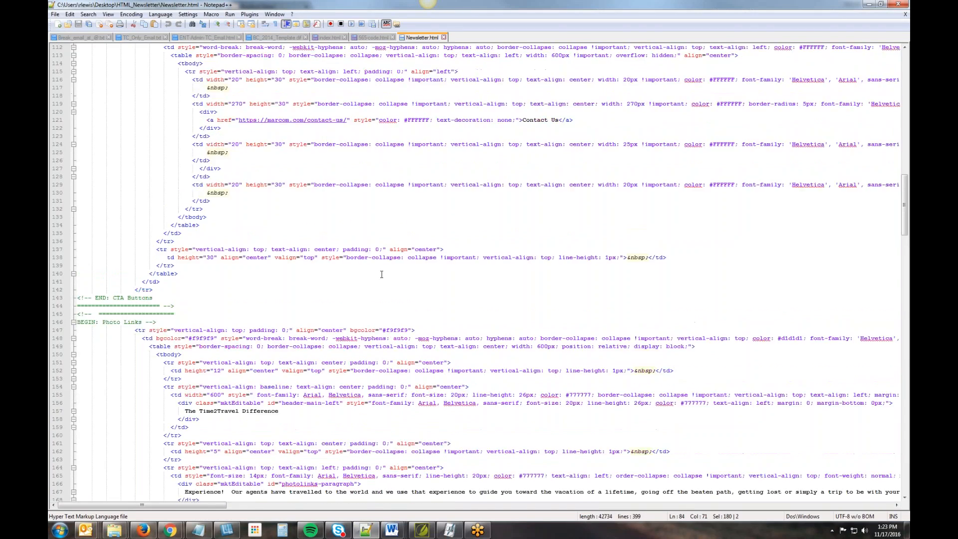
scroll(367, 272, up, 4)
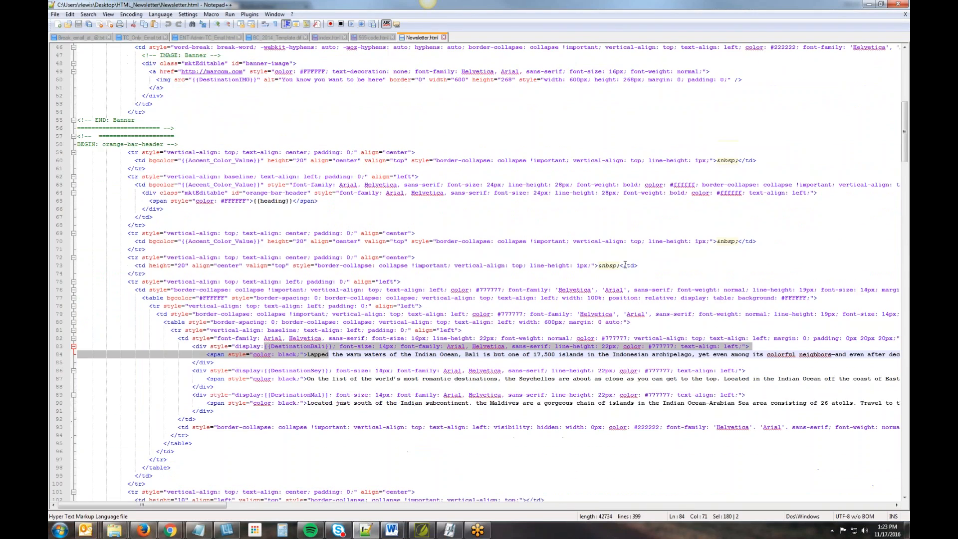
scroll(252, 355, up, 15)
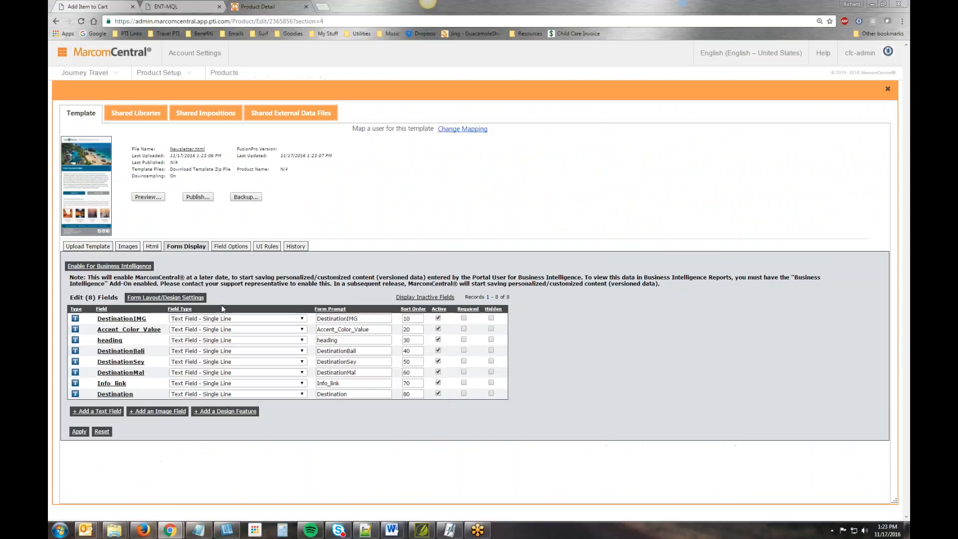
click(869, 4)
- Deactivate the DestinationIMG field, check the sample newsletter output, and set the Destination field's sort order to 10
click(438, 317)
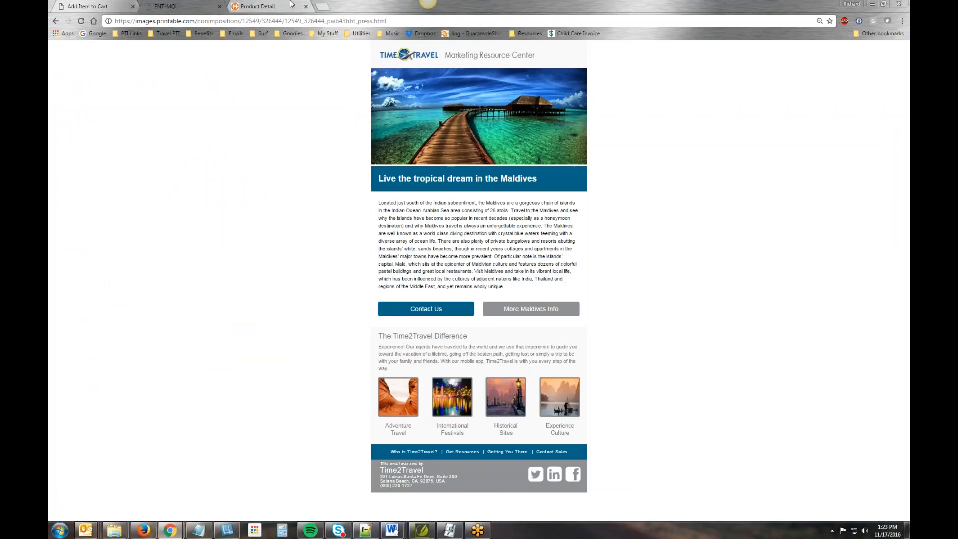
click(266, 7)
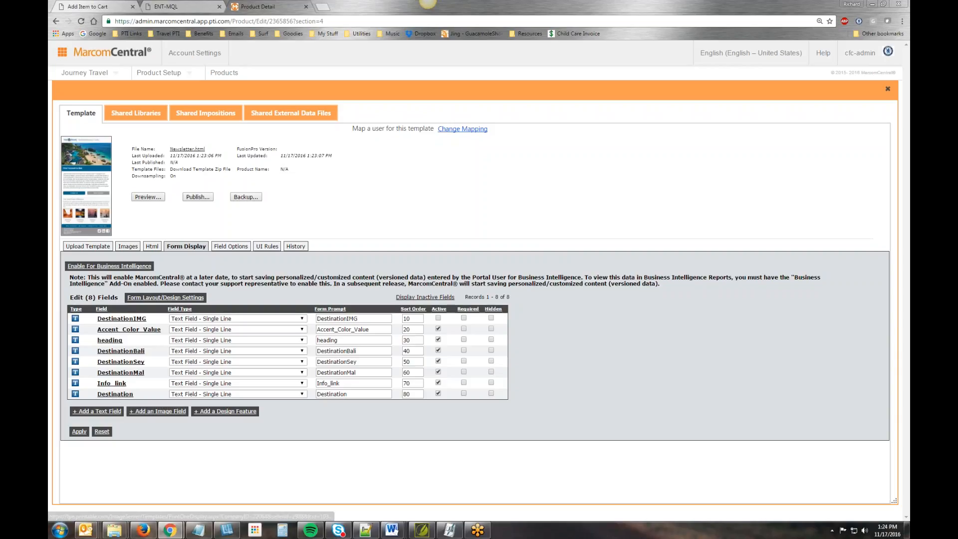
drag(417, 395, 365, 396)
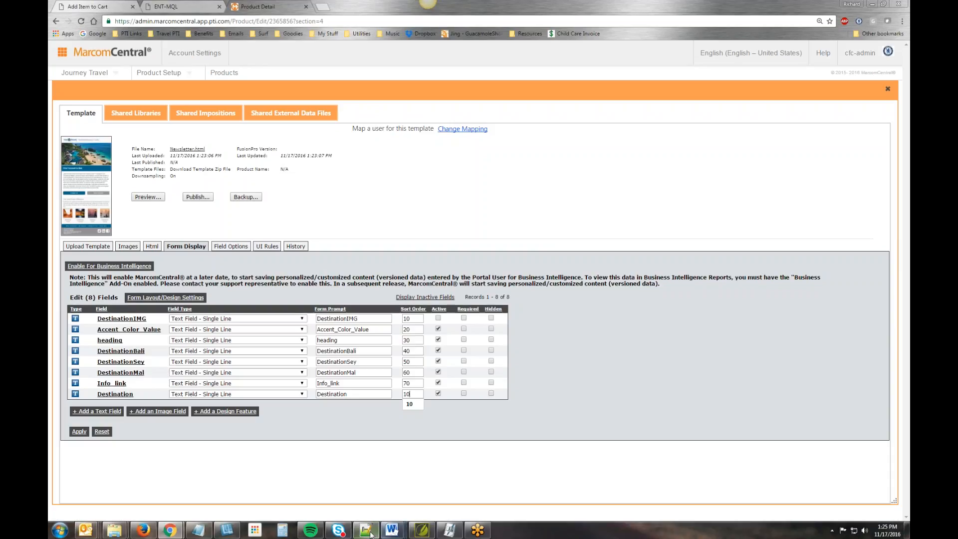
- In Notepad++, examine the Bali, Seychelles and Maldives paragraphs and the display variables controlling them, and return to the browser
click(422, 531)
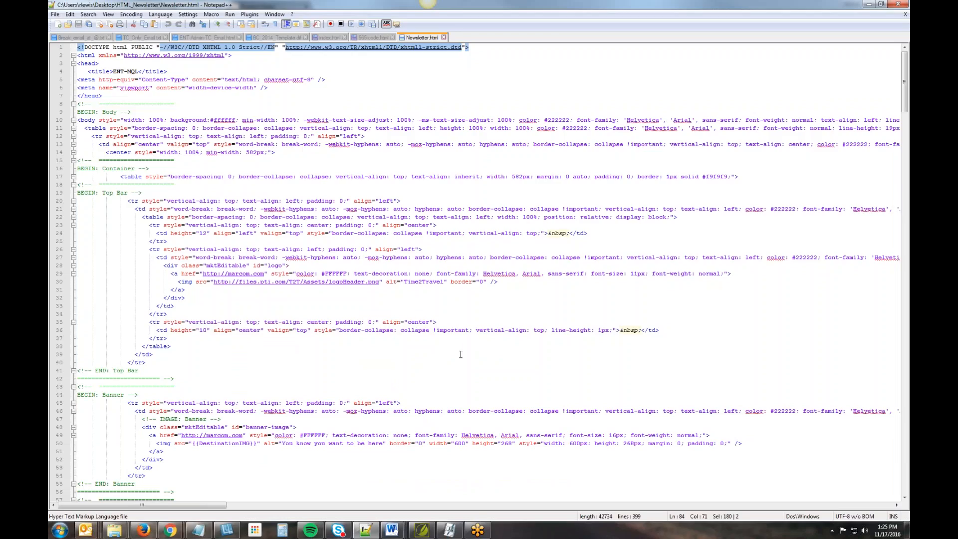
scroll(314, 403, down, 18)
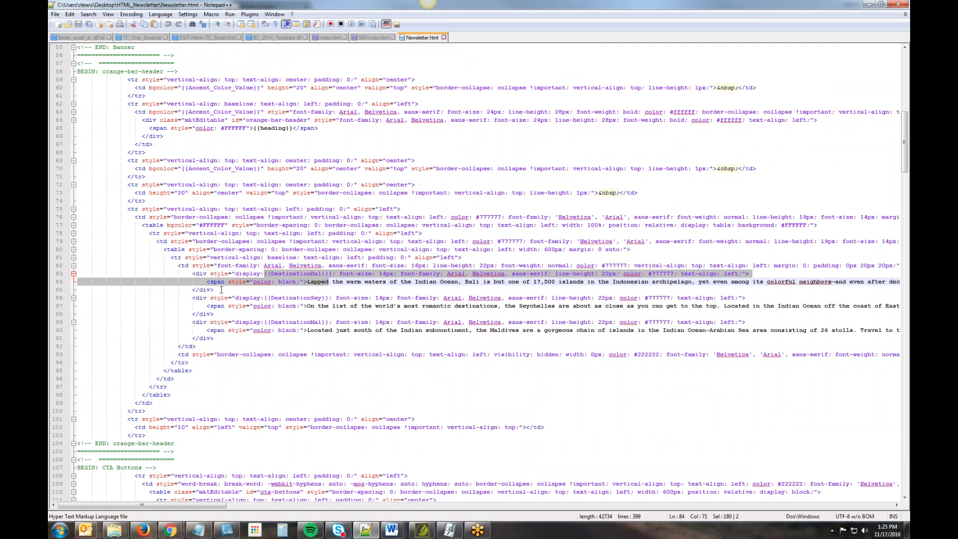
click(248, 297)
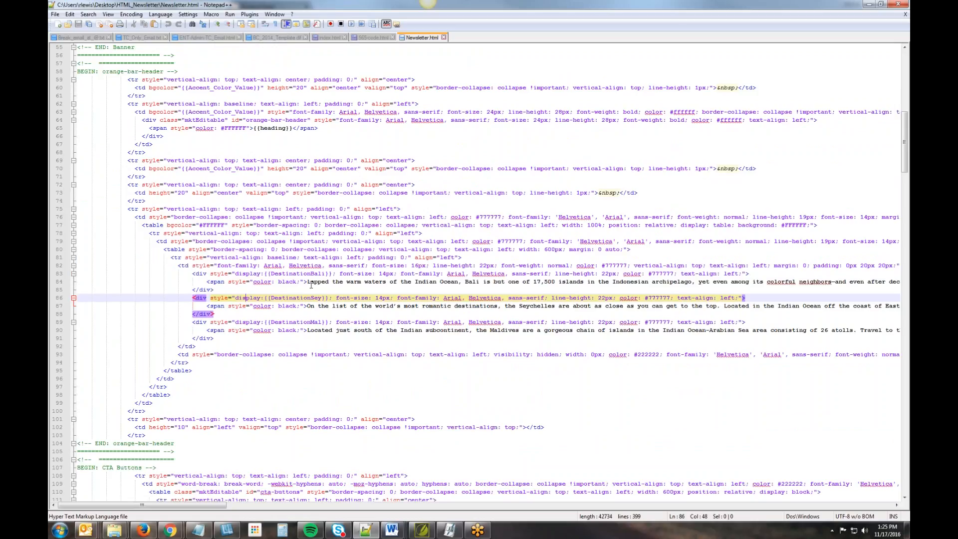
drag(308, 282, 447, 283)
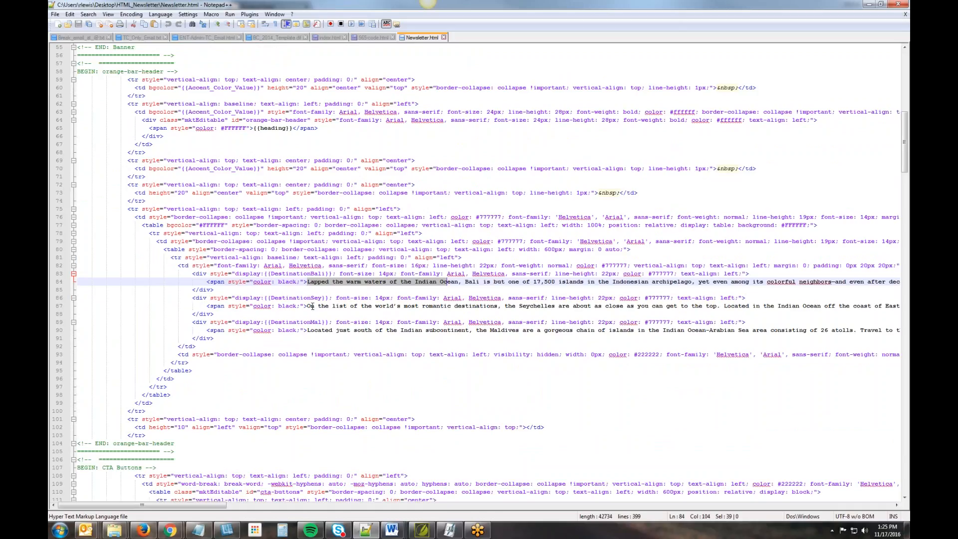
drag(308, 307, 498, 306)
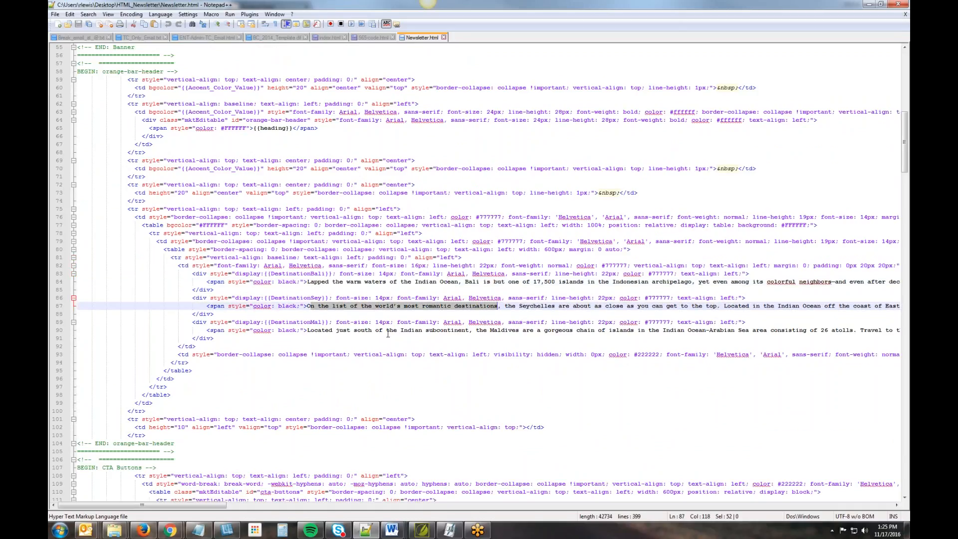
drag(308, 329, 506, 330)
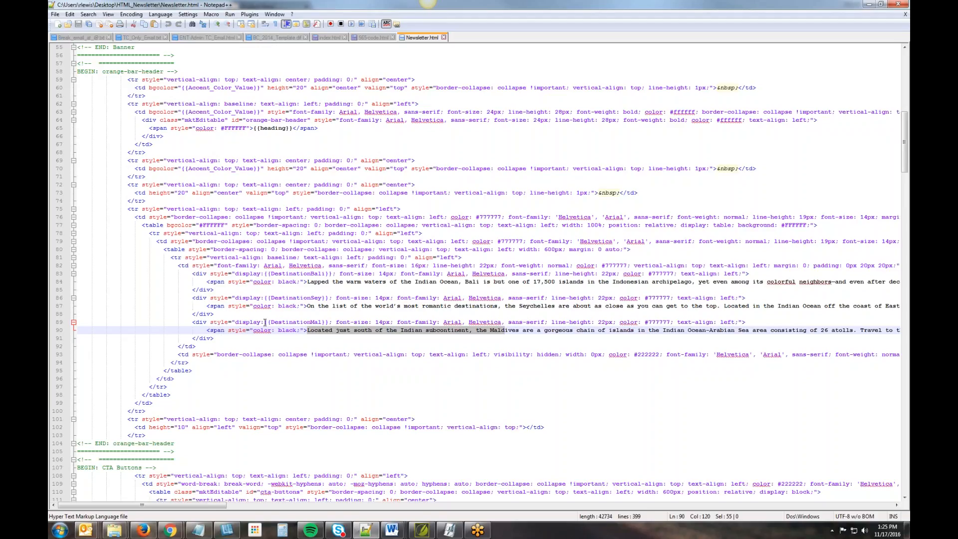
drag(283, 323, 330, 273)
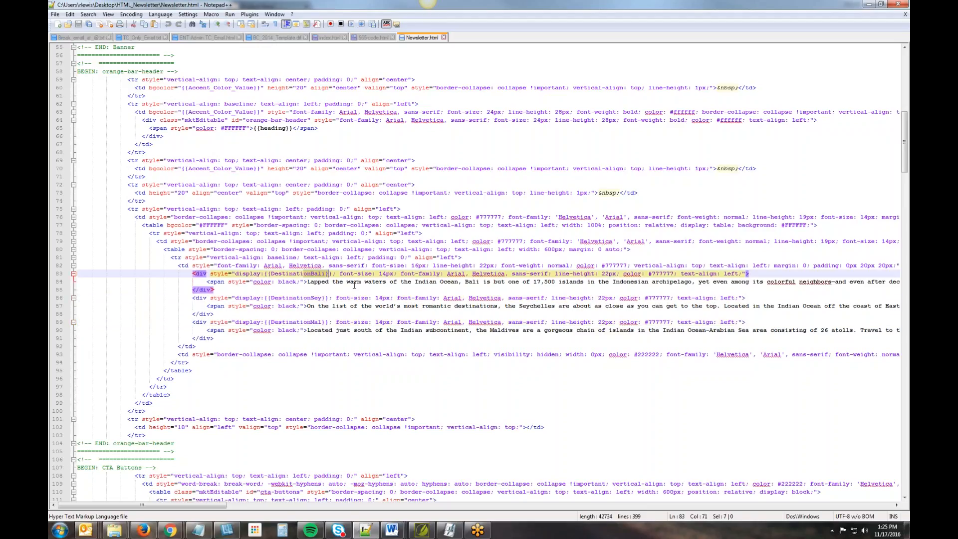
click(868, 6)
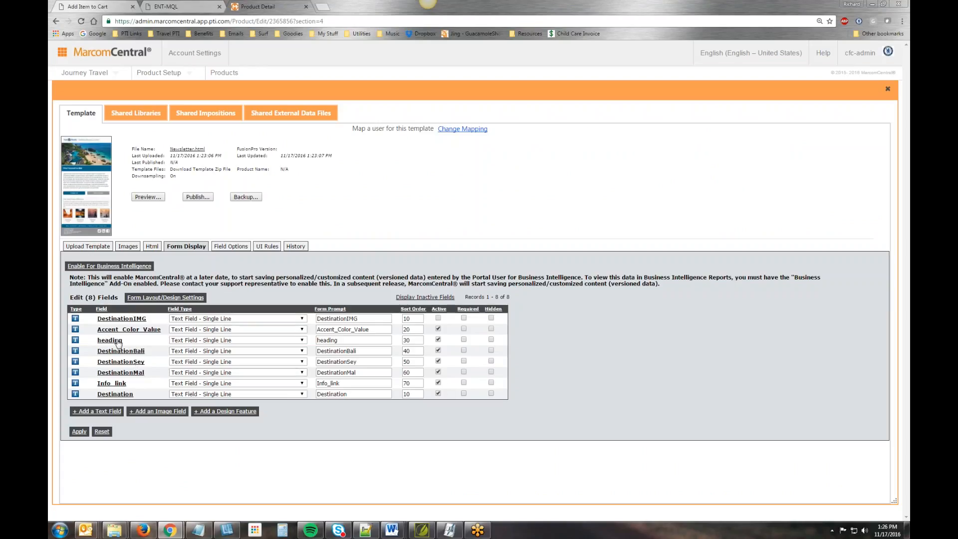
- Hide the Accent_Color_Value, heading, DestinationBali, DestinationSey, DestinationMal and Info_link fields, and apply the form display changes
click(492, 340)
click(491, 329)
click(491, 351)
click(490, 361)
click(490, 372)
click(491, 382)
click(79, 432)
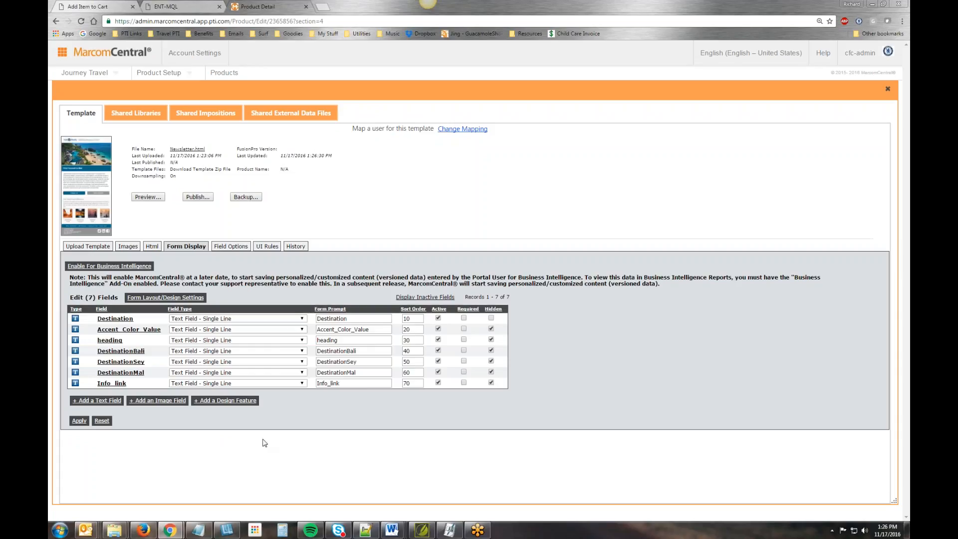
- Add an image field with the form prompt "Destination Graphic"
click(158, 401)
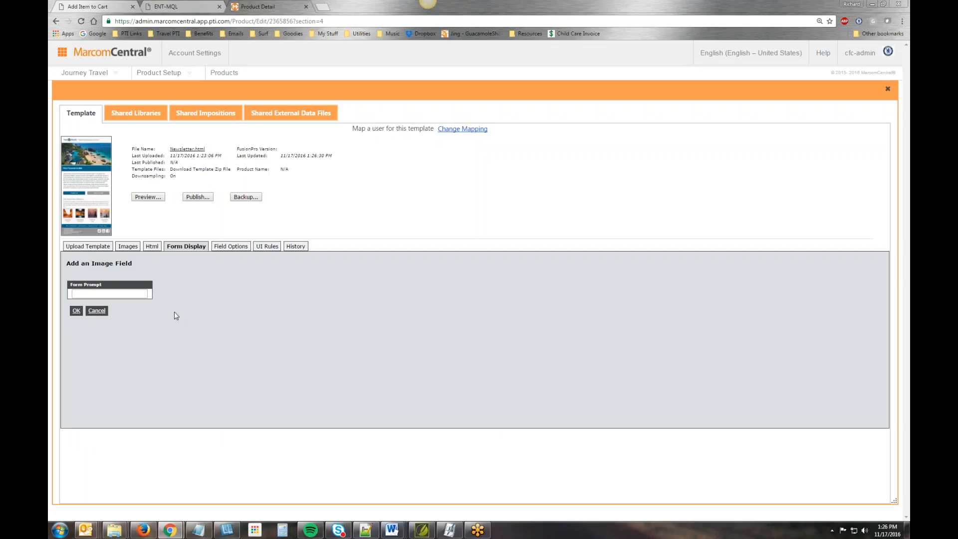
text(Destinat)
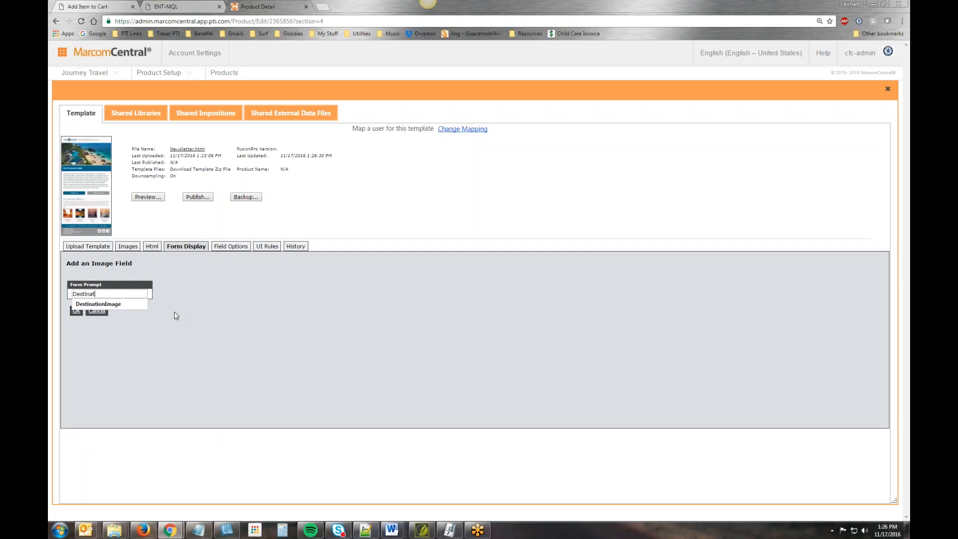
text(ion Graphic)
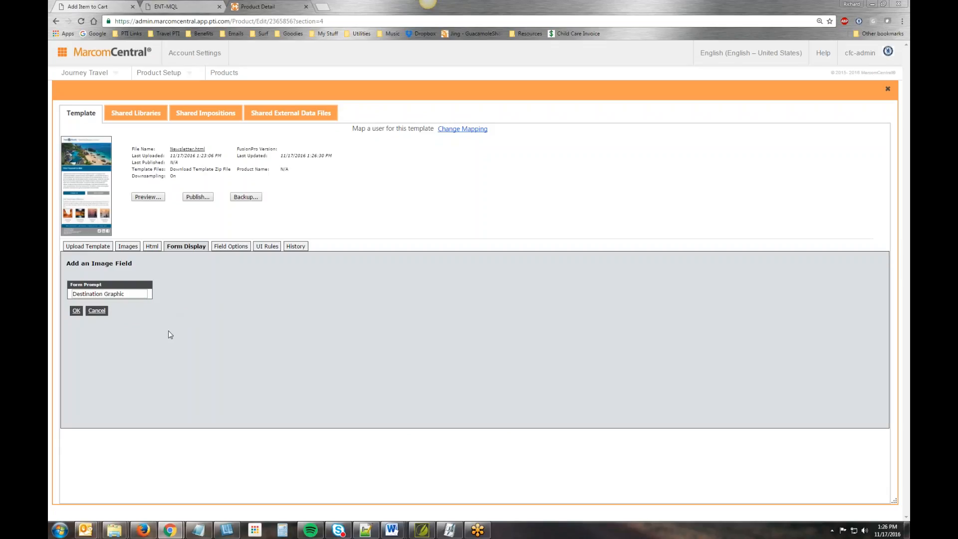
click(76, 310)
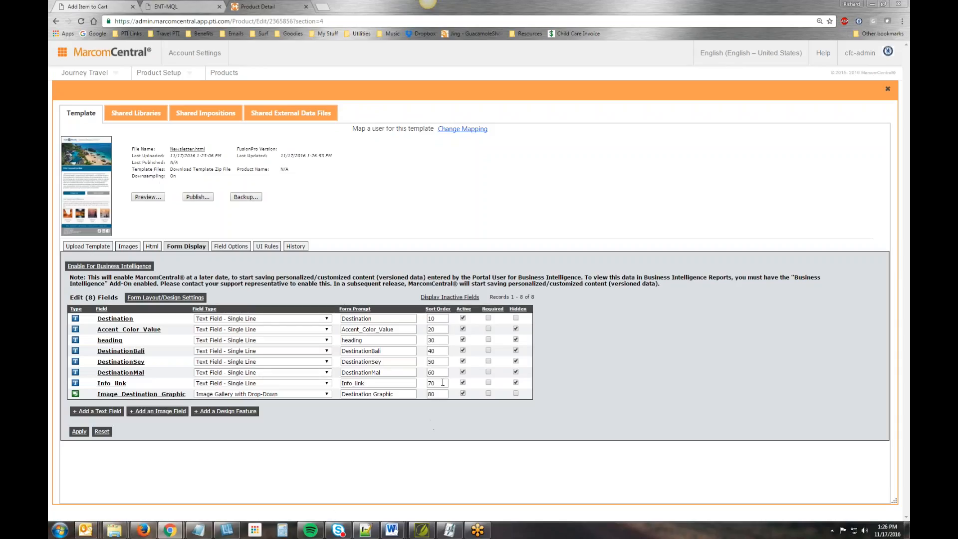
- Hide the Destination Graphic image field, keep its field type as Image Gallery with Drop-Down, and apply the changes
click(515, 393)
click(326, 394)
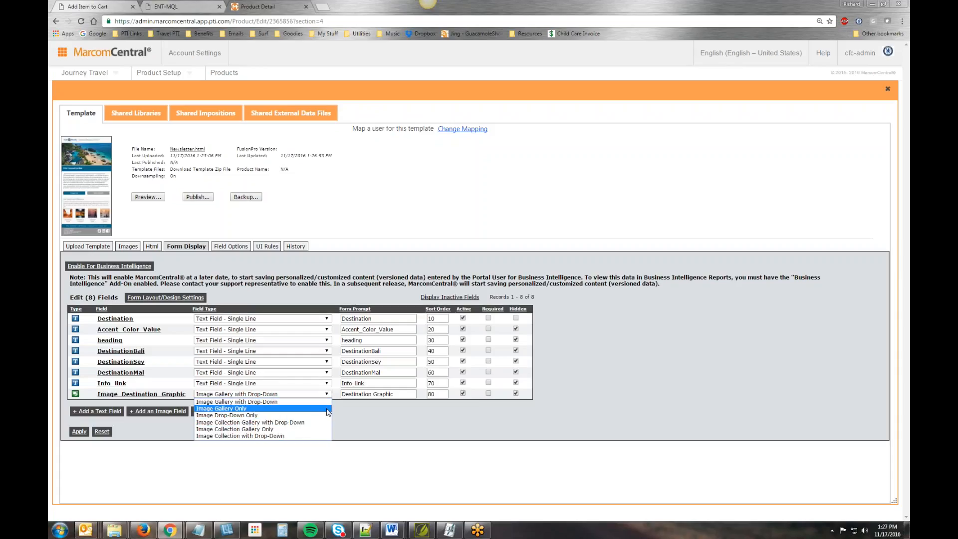
click(360, 420)
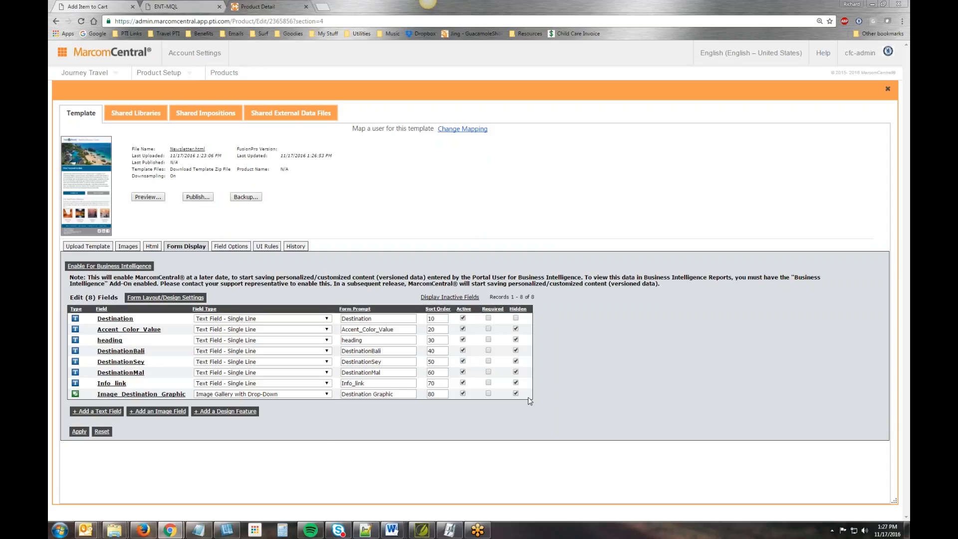
click(79, 431)
- Open the template's HTML code for editing
triple_click(399, 395)
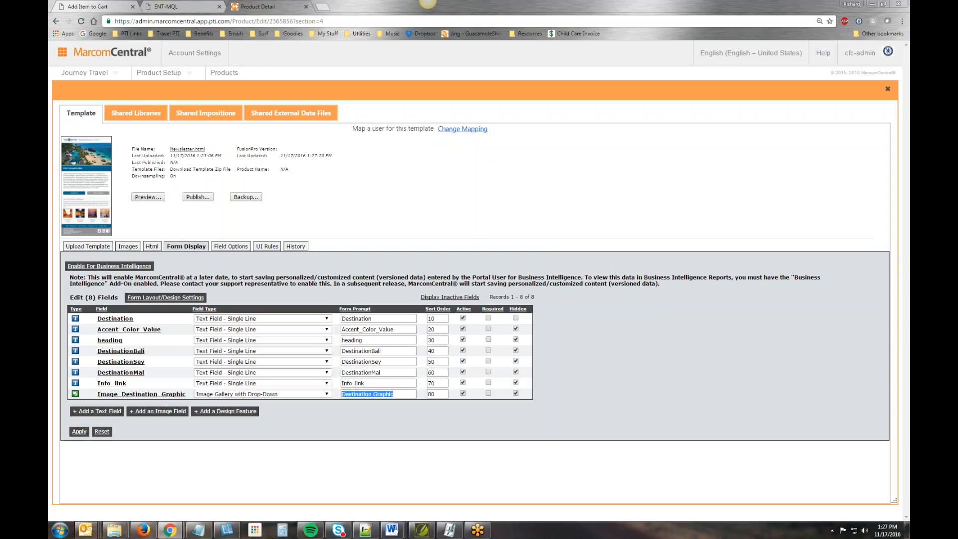
click(152, 246)
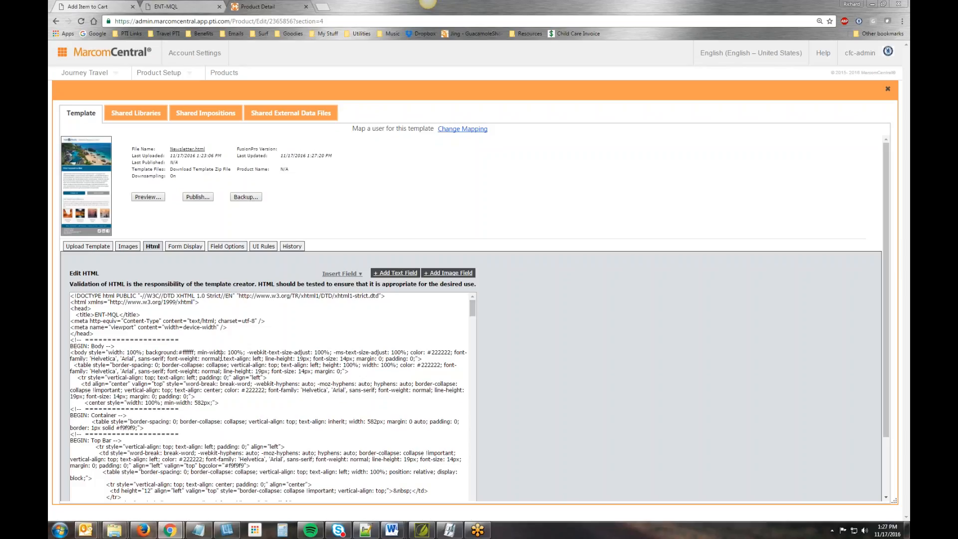
click(202, 367)
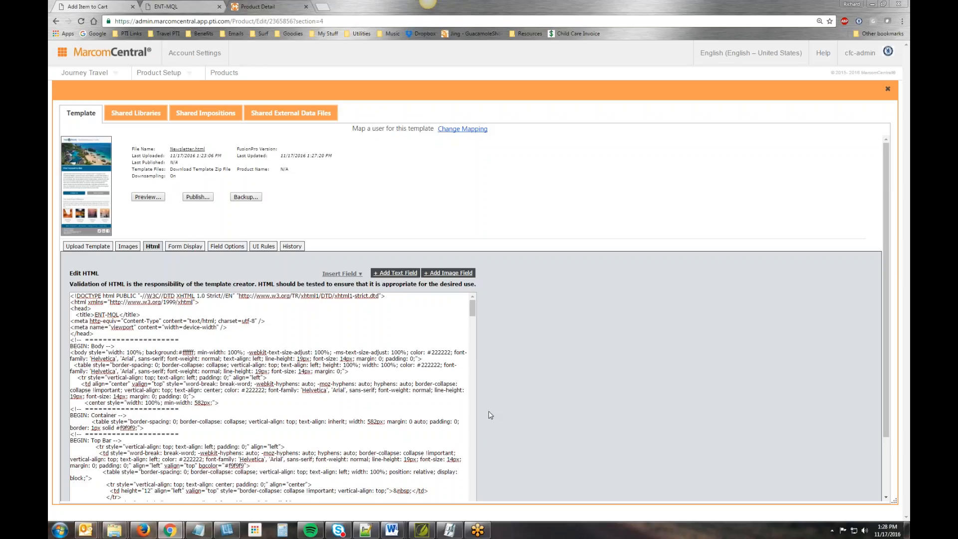
- Replace the {{DestinationIMG}} placeholder in the banner's img source with the Image_Destination_Graphic field and apply the HTML changes
scroll(263, 419, down, 3)
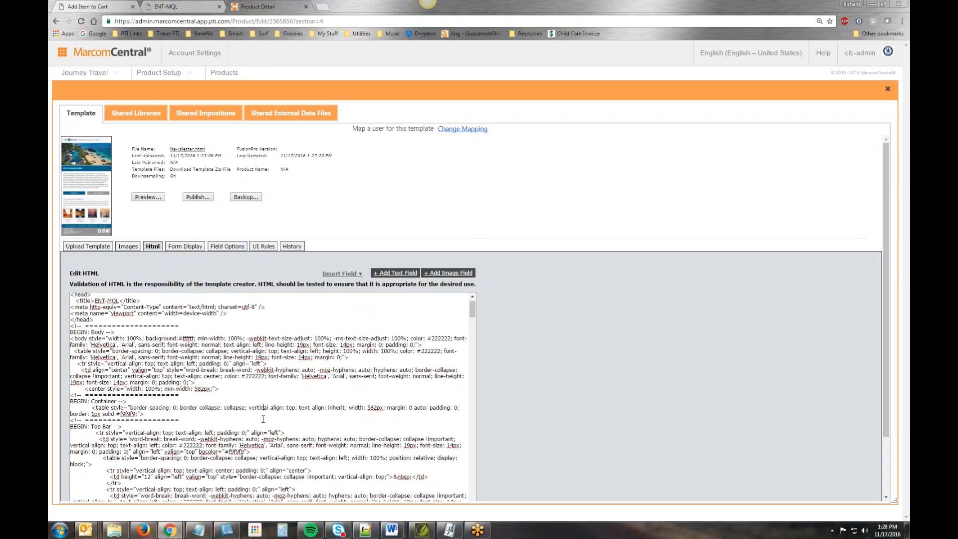
scroll(264, 417, down, 3)
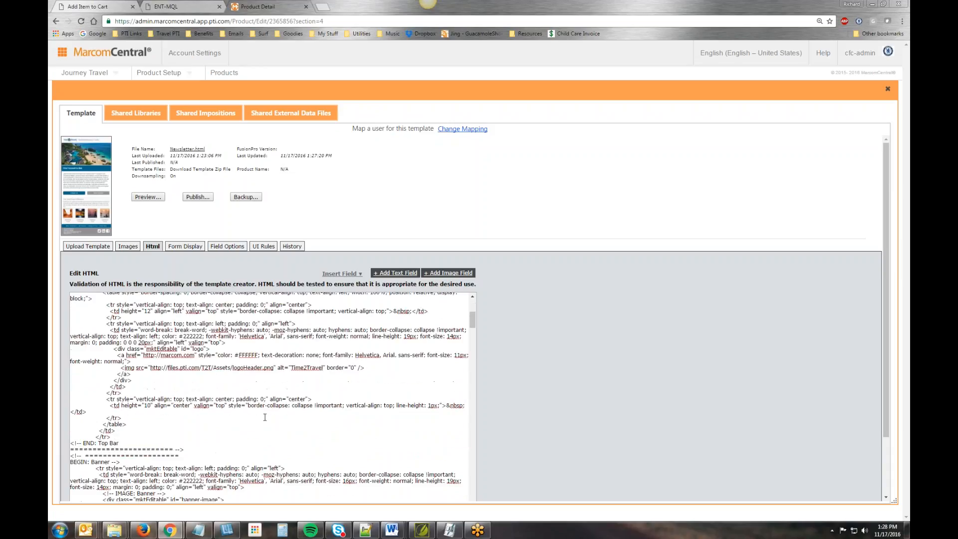
scroll(265, 417, down, 2)
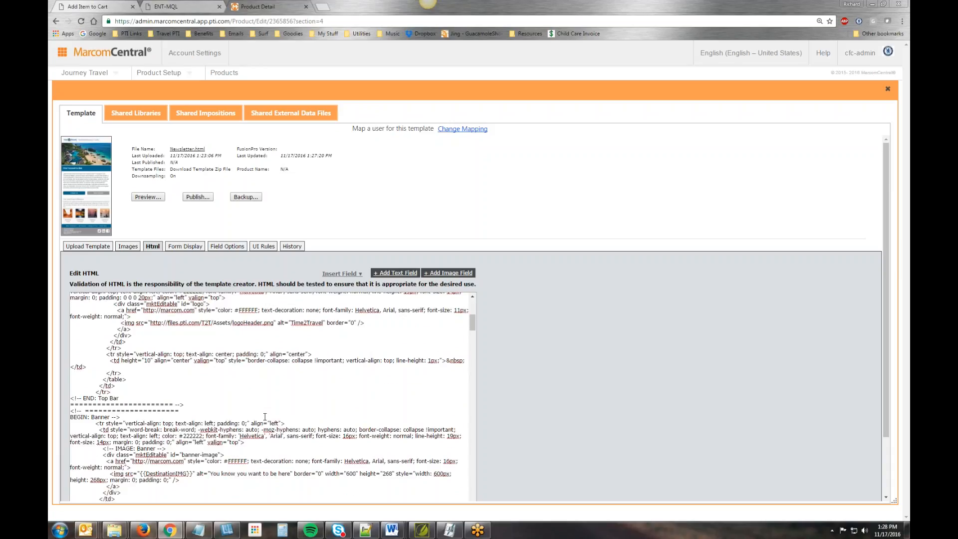
scroll(265, 417, down, 2)
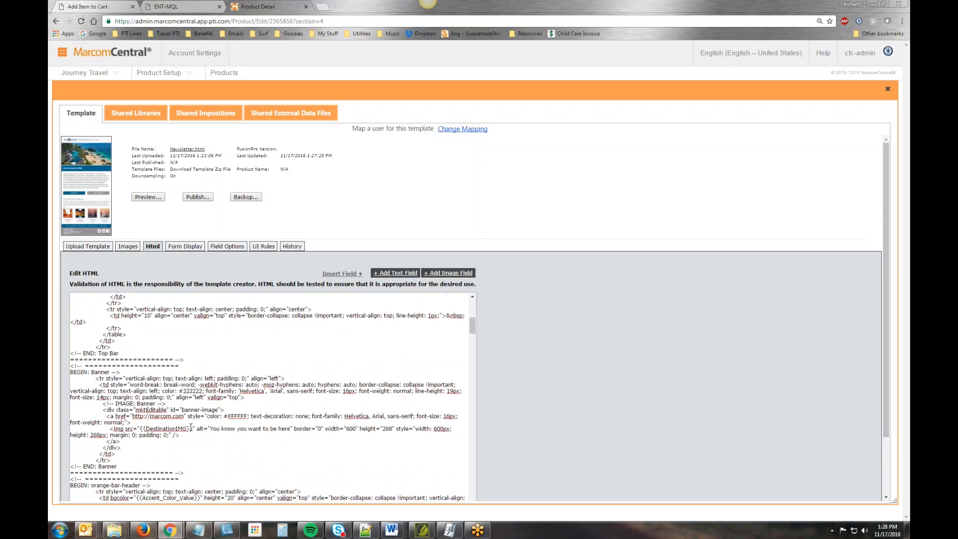
drag(193, 428, 140, 429)
click(341, 274)
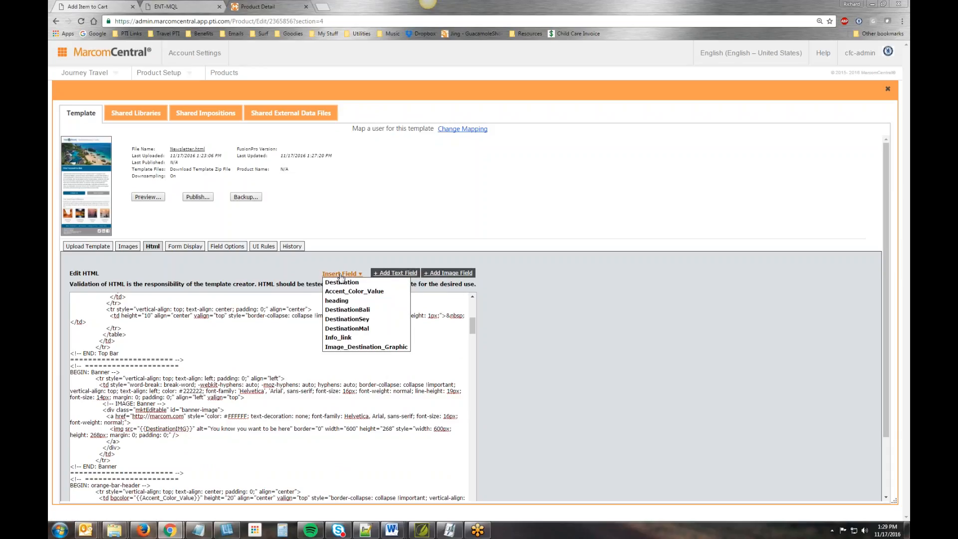
click(368, 348)
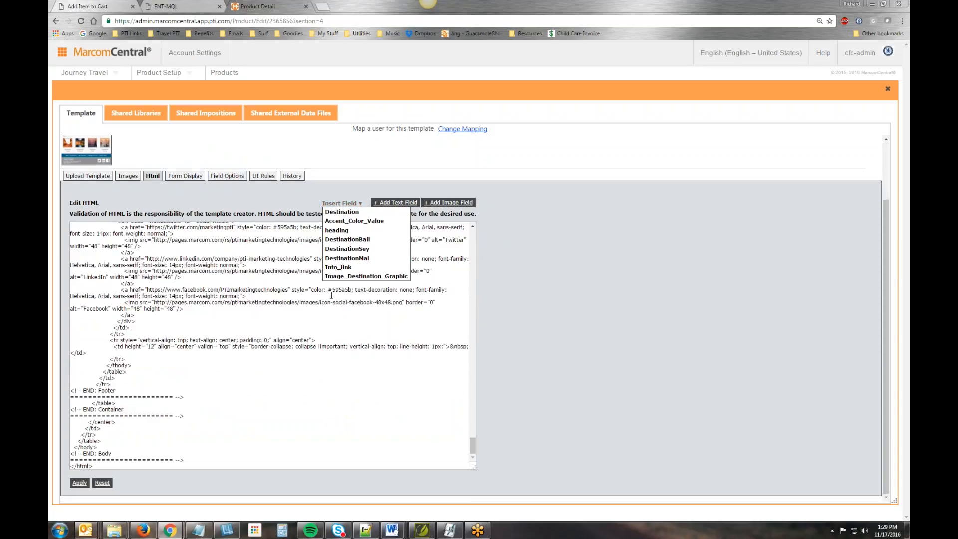
click(80, 483)
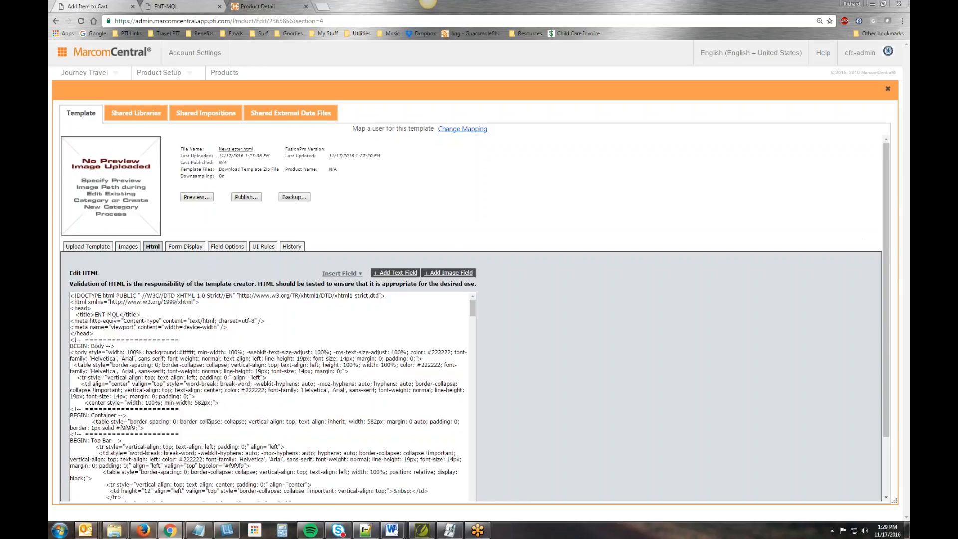
- Check the image field placeholder in the applied HTML's banner img tag
scroll(209, 421, down, 10)
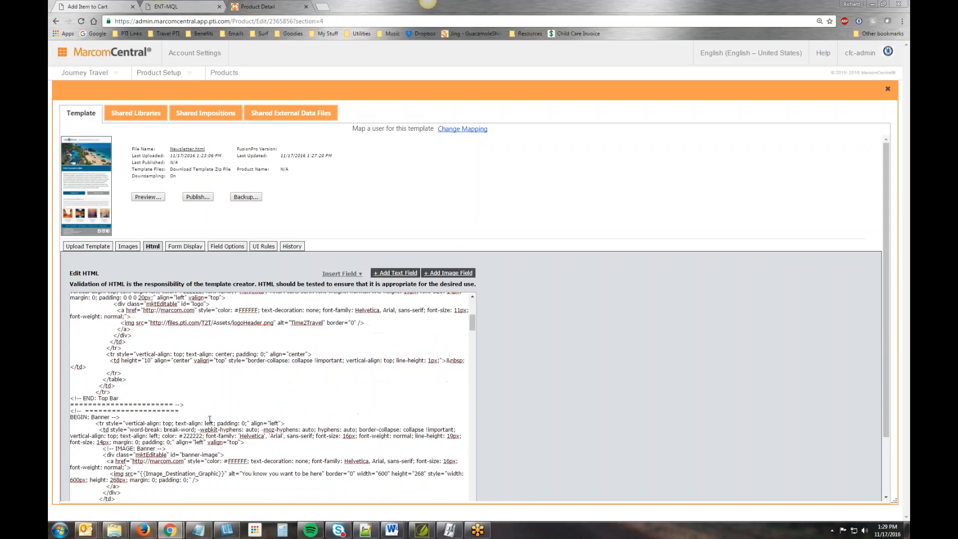
scroll(209, 419, down, 2)
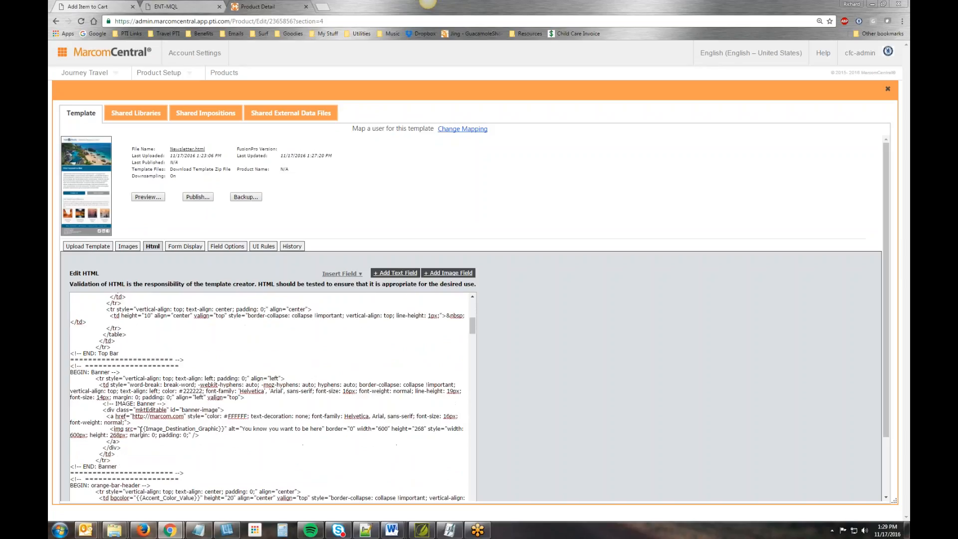
drag(142, 429, 227, 428)
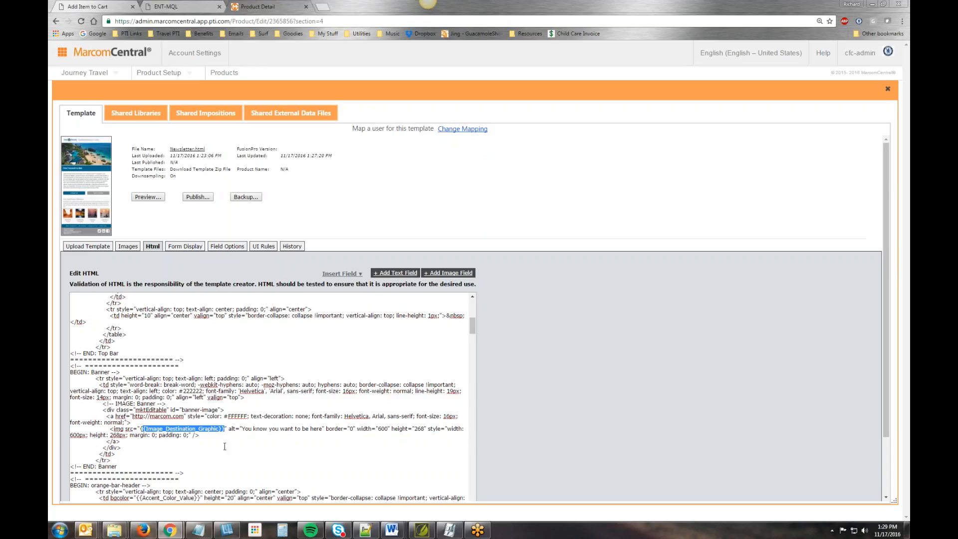
- View the template's form display settings and bring up the HTML_Newsletter folder to look at its destination images
click(185, 246)
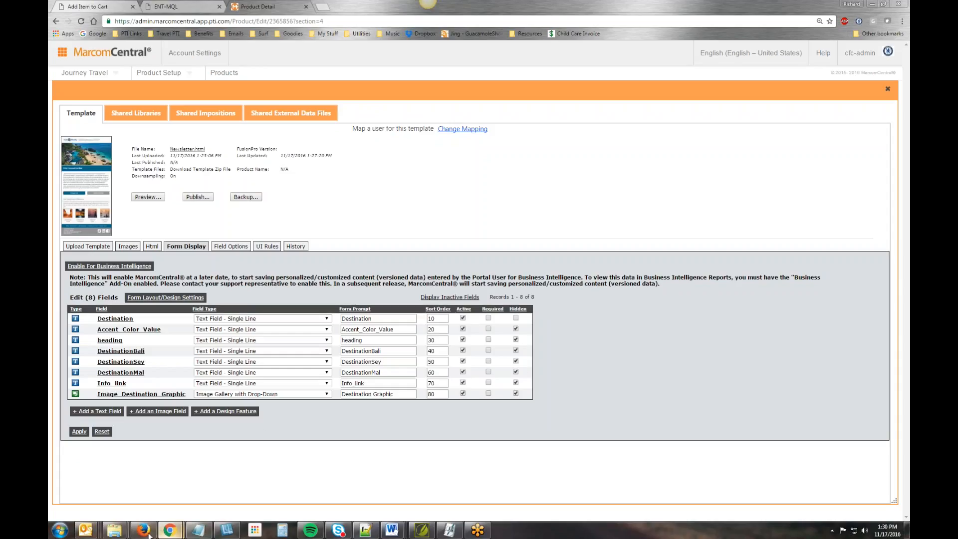
mouse_move(114, 530)
click(205, 473)
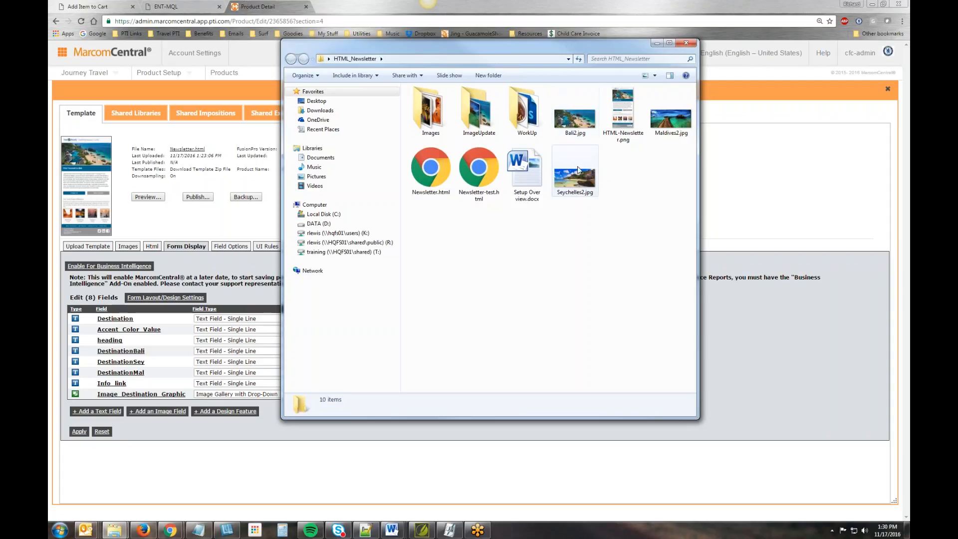
mouse_move(577, 172)
drag(499, 43, 620, 46)
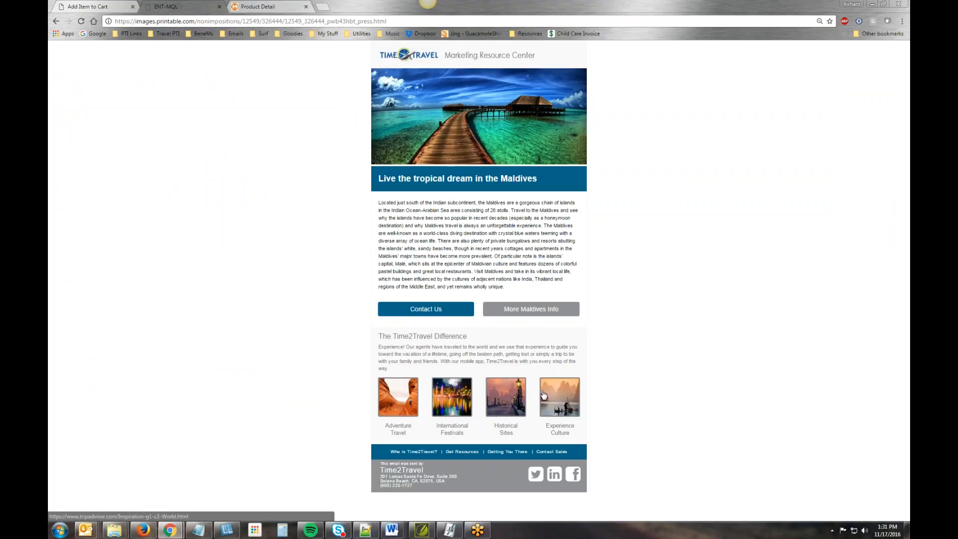
- Switch to Newsletter.html in Notepad++ and examine the image sources and links in the Photo Link and NavLinks sections
click(365, 530)
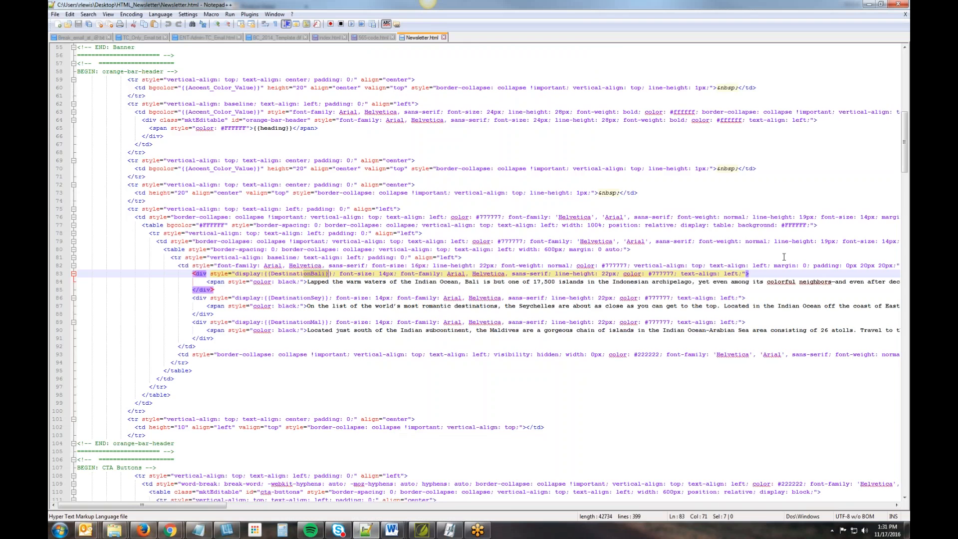
scroll(783, 257, down, 20)
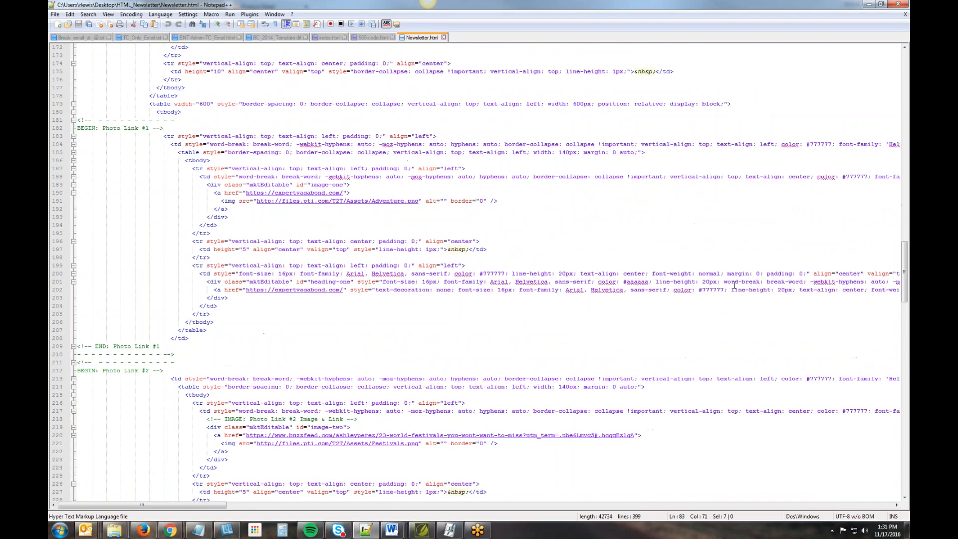
scroll(734, 285, down, 18)
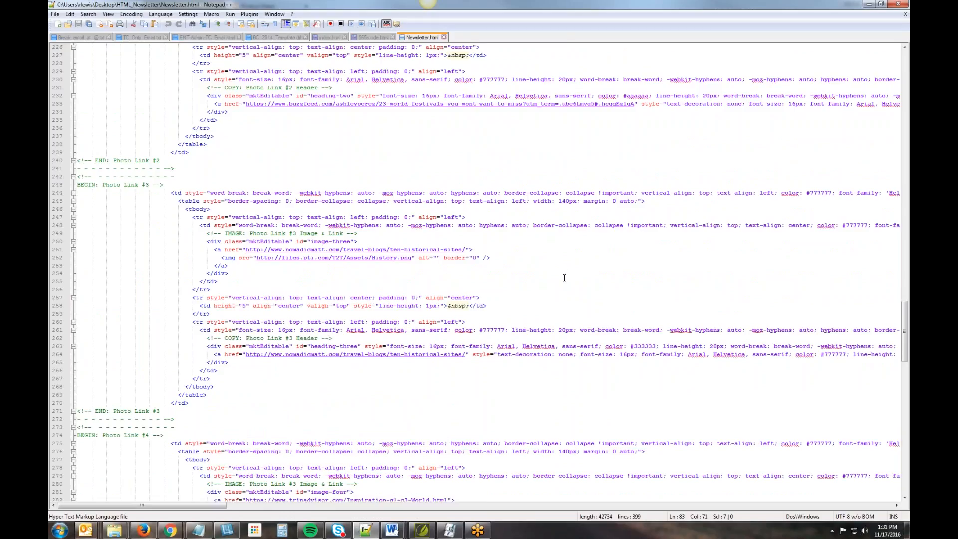
scroll(564, 278, down, 2)
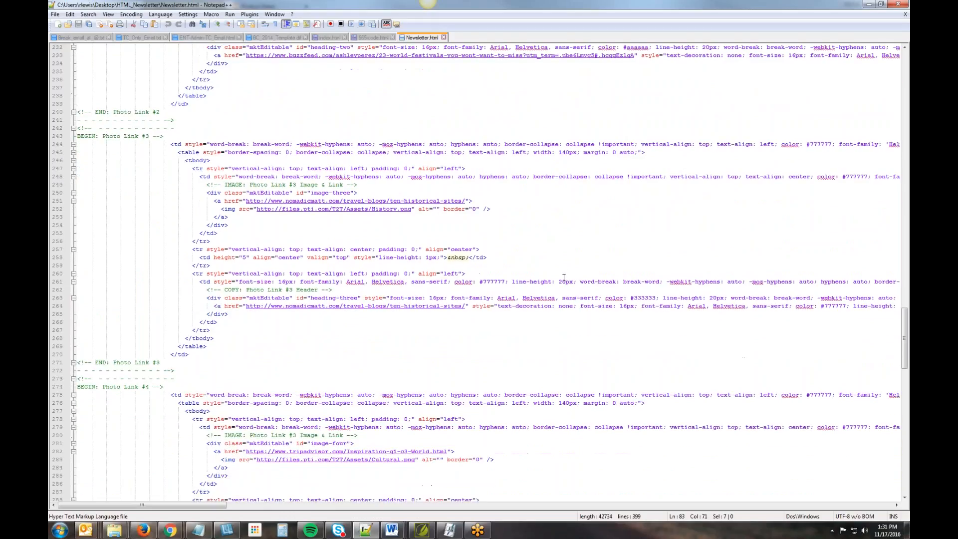
scroll(564, 278, down, 1)
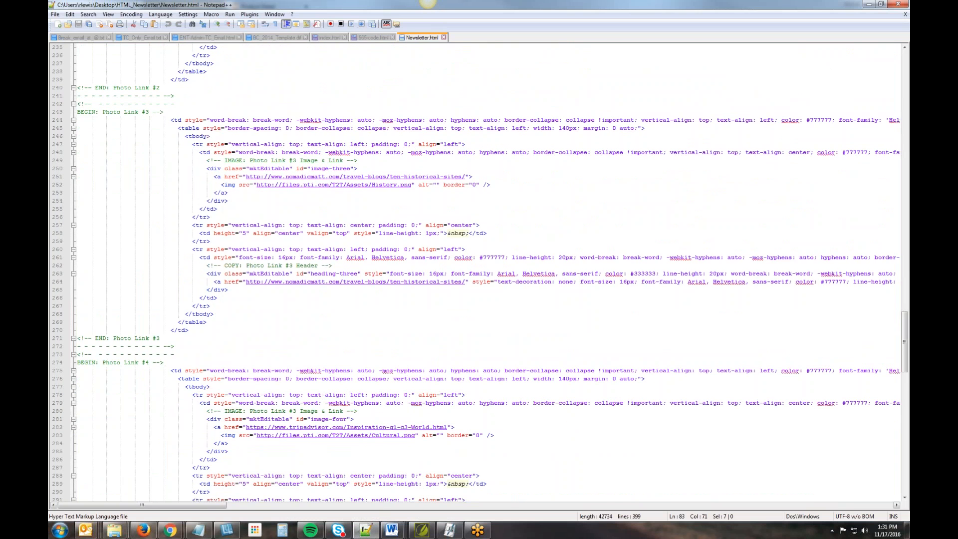
scroll(449, 438, down, 11)
scroll(478, 449, down, 5)
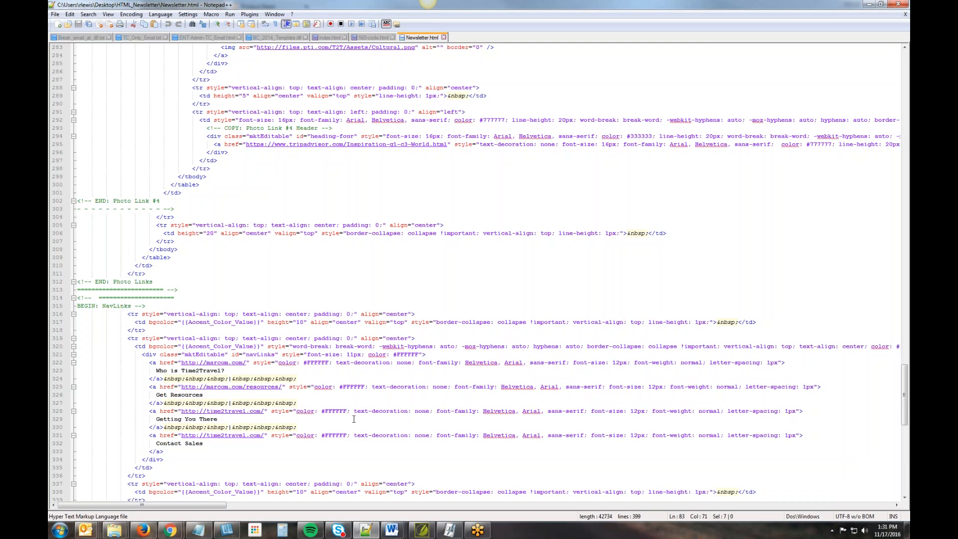
scroll(353, 419, up, 12)
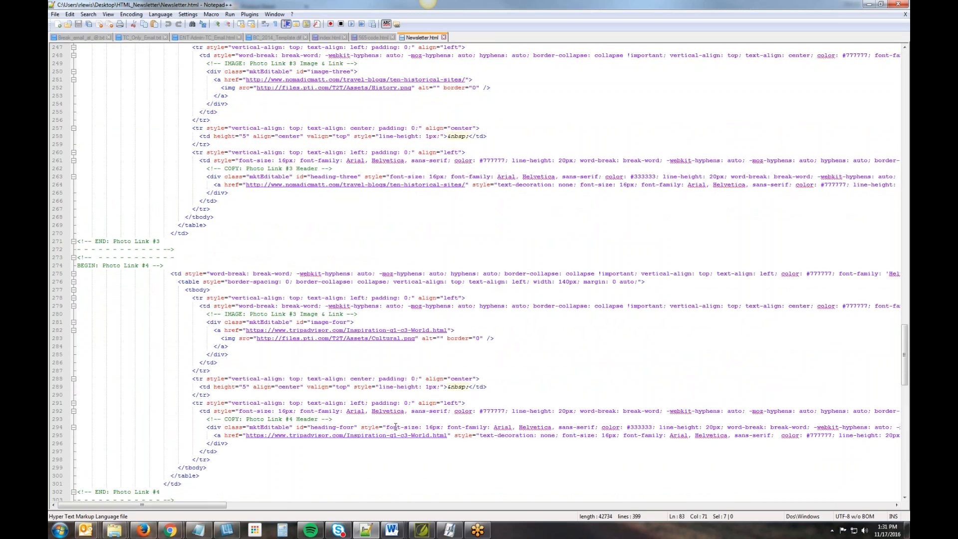
scroll(395, 427, up, 6)
scroll(396, 428, up, 4)
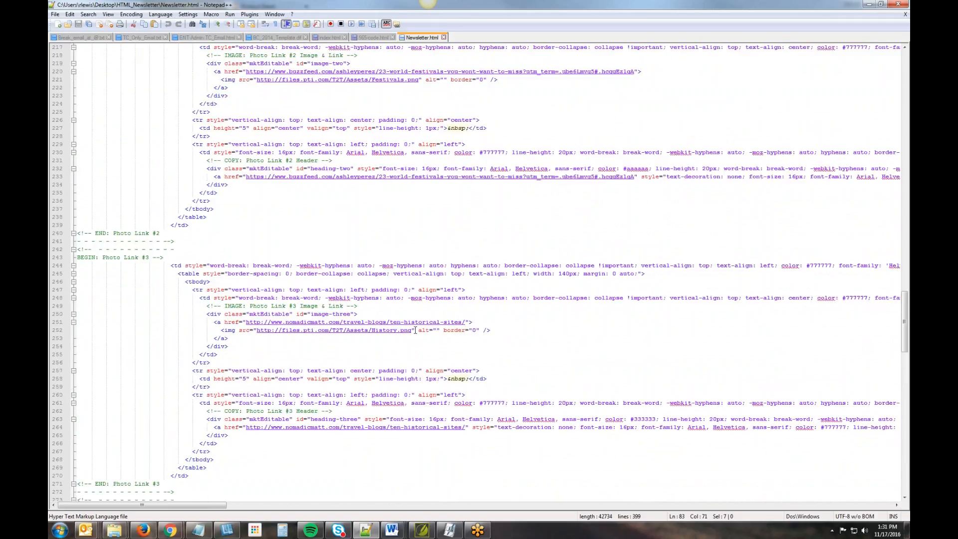
- Copy the quoted History.png image URL from the Photo Link #3 img tag
drag(415, 329, 222, 330)
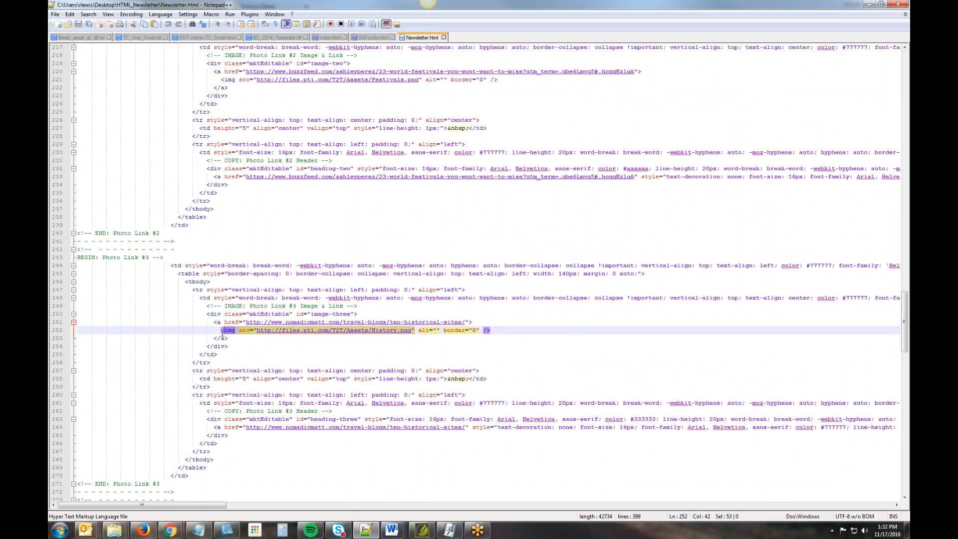
click(297, 340)
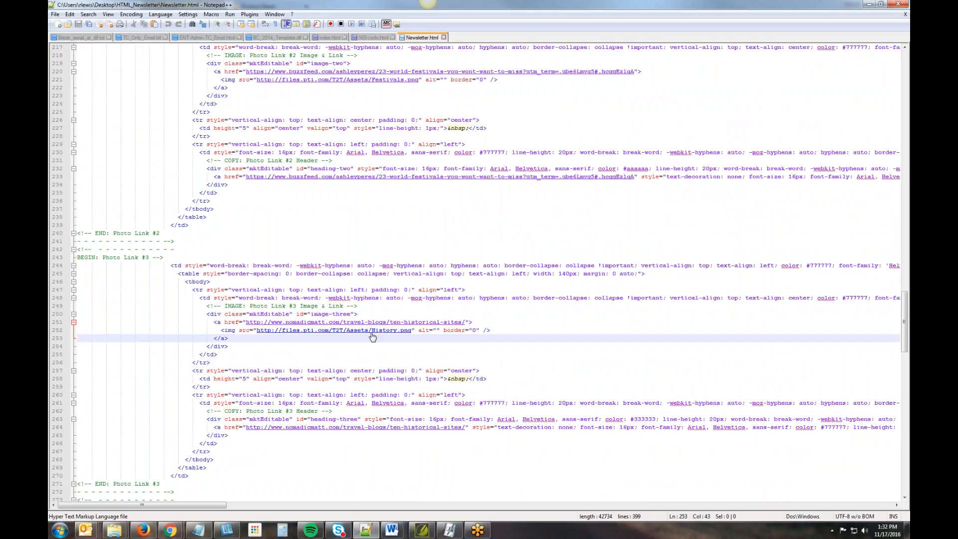
right_click(382, 330)
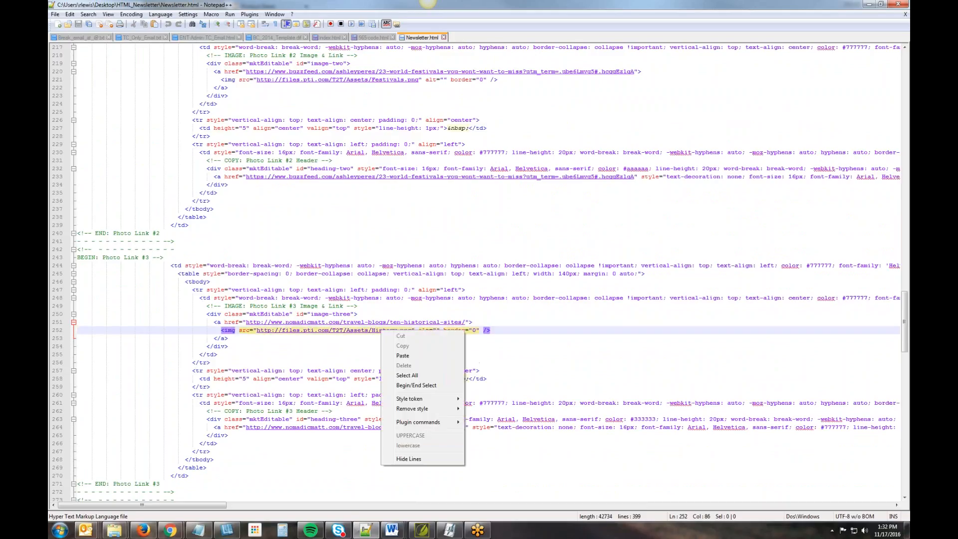
click(360, 356)
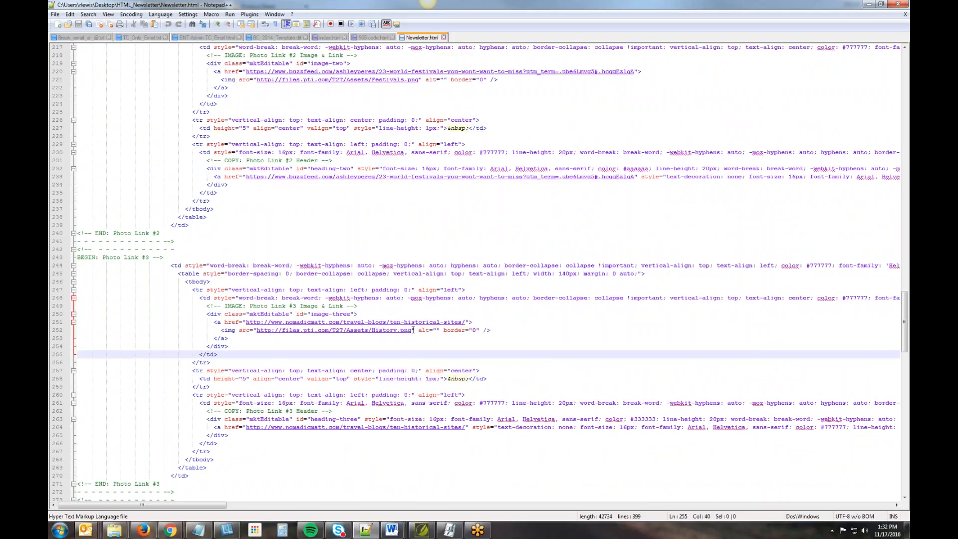
drag(413, 330, 253, 330)
key(ctrl+c)
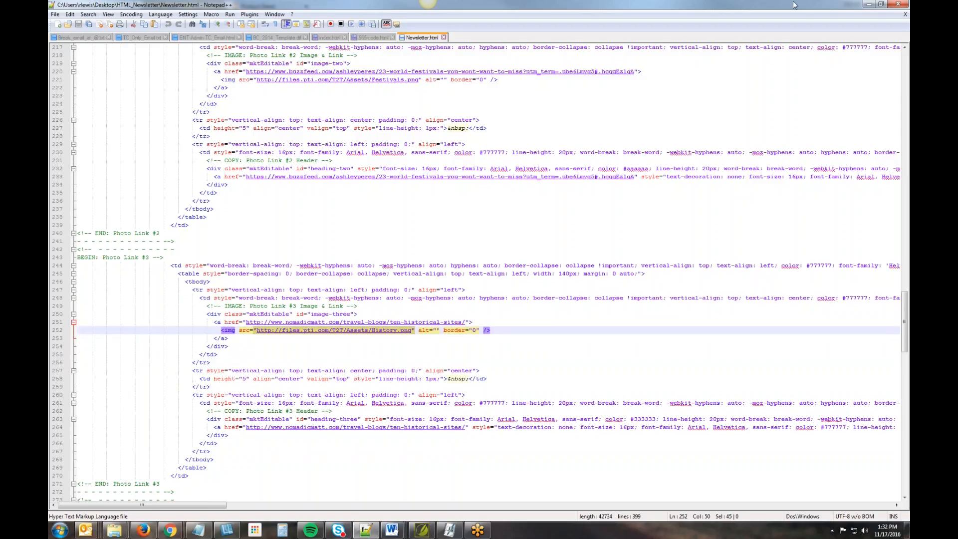
- Switch to Chrome and look up the copied History.png URL in a new tab
click(868, 5)
key(ctrl+t)
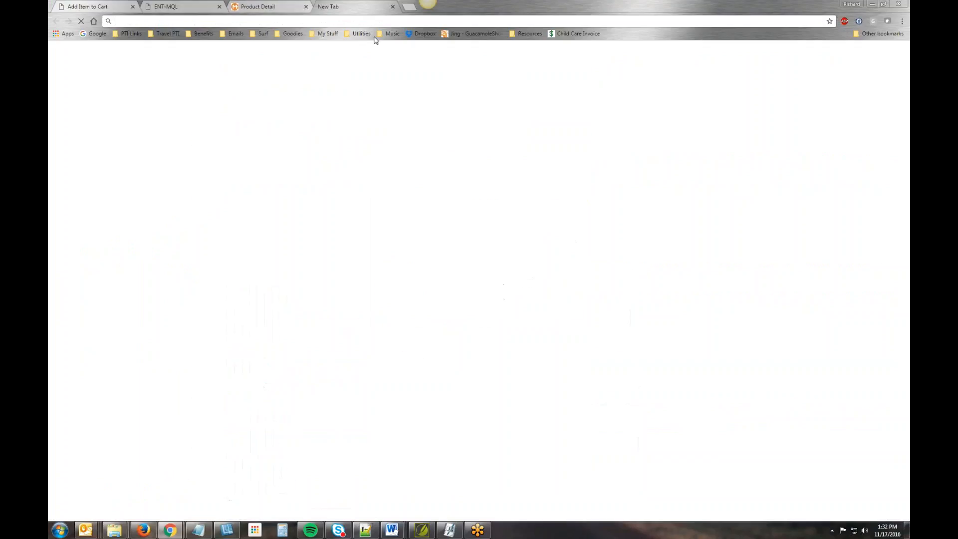
key(ctrl+v)
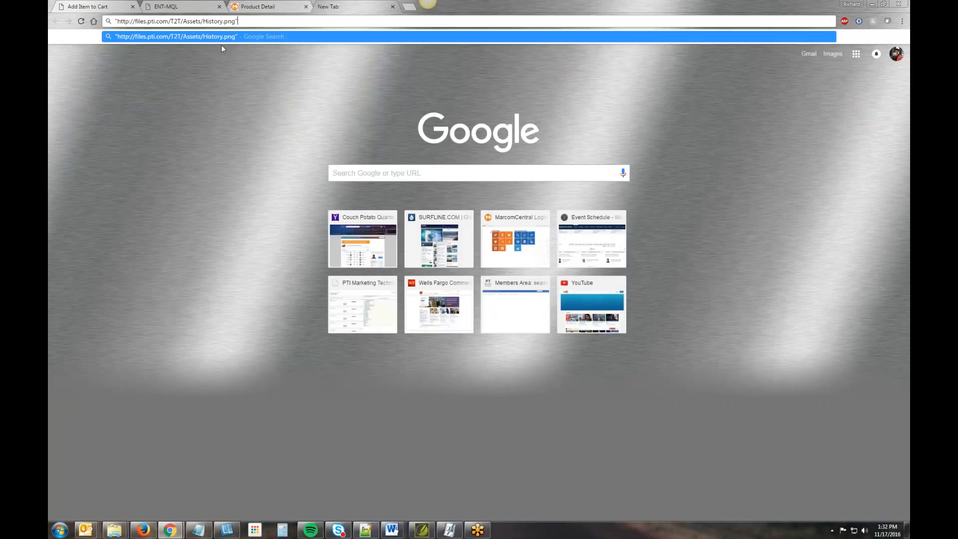
click(205, 36)
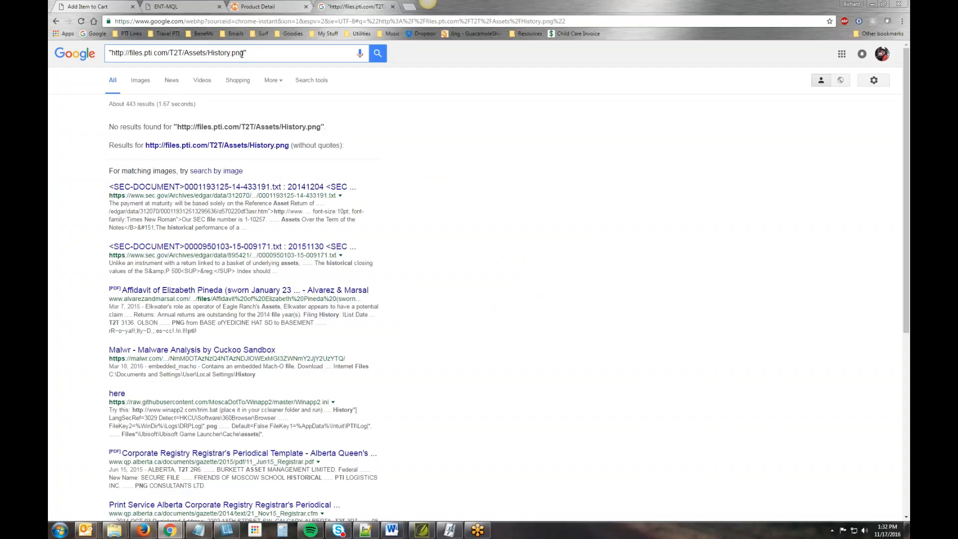
drag(246, 53, 115, 56)
key(BackSpace)
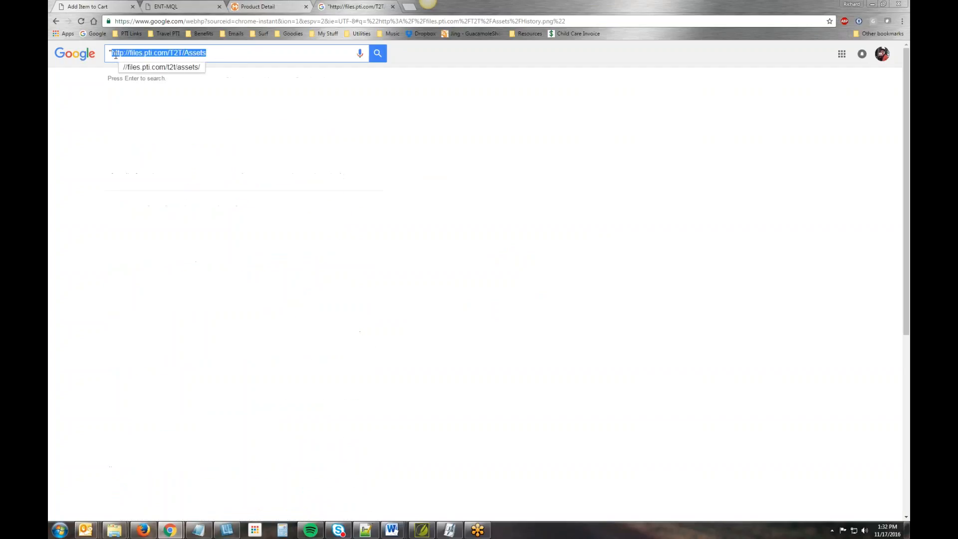
key(ctrl+x)
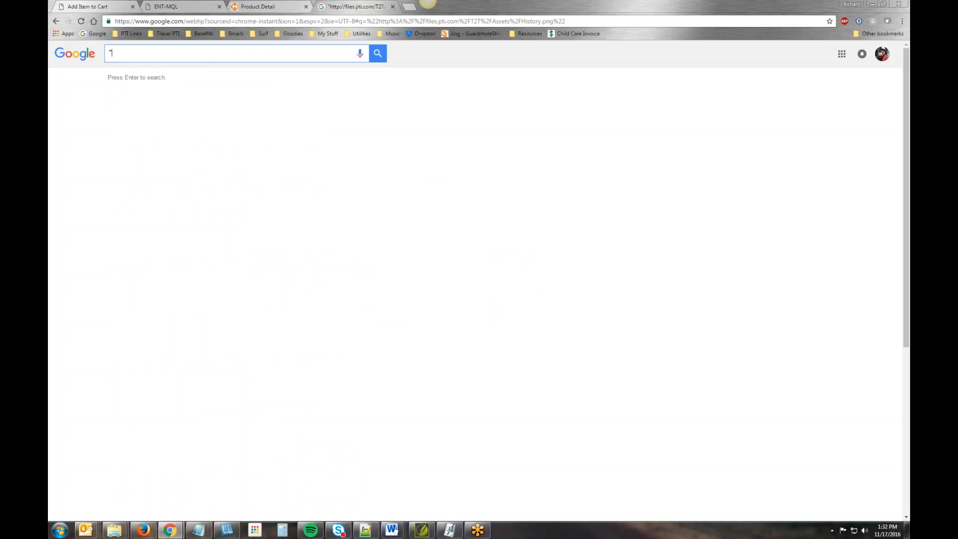
click(324, 20)
key(ctrl+v)
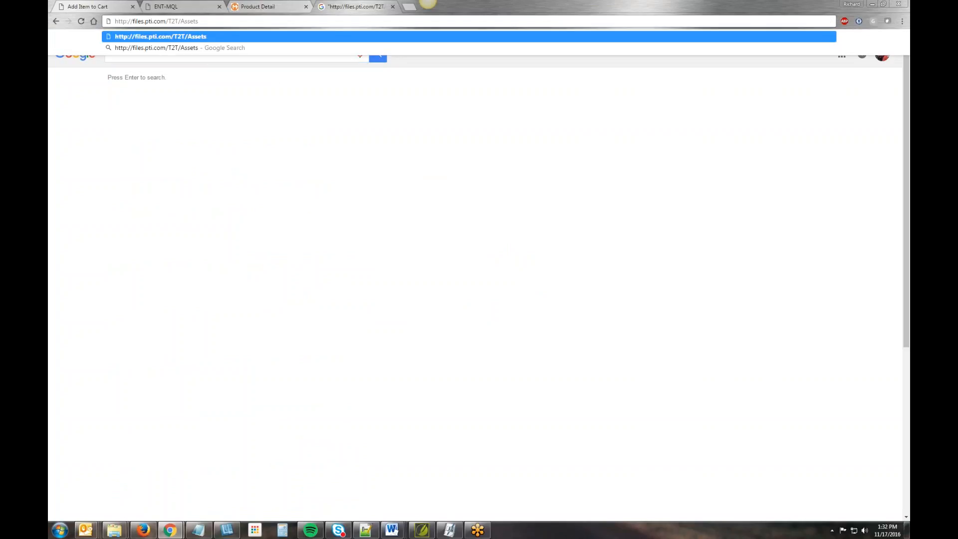
key(Return)
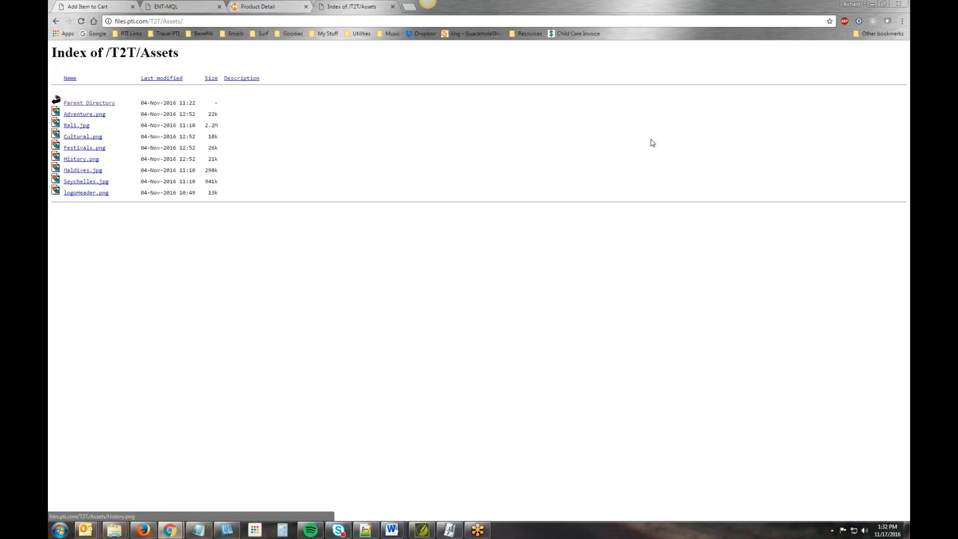
click(871, 6)
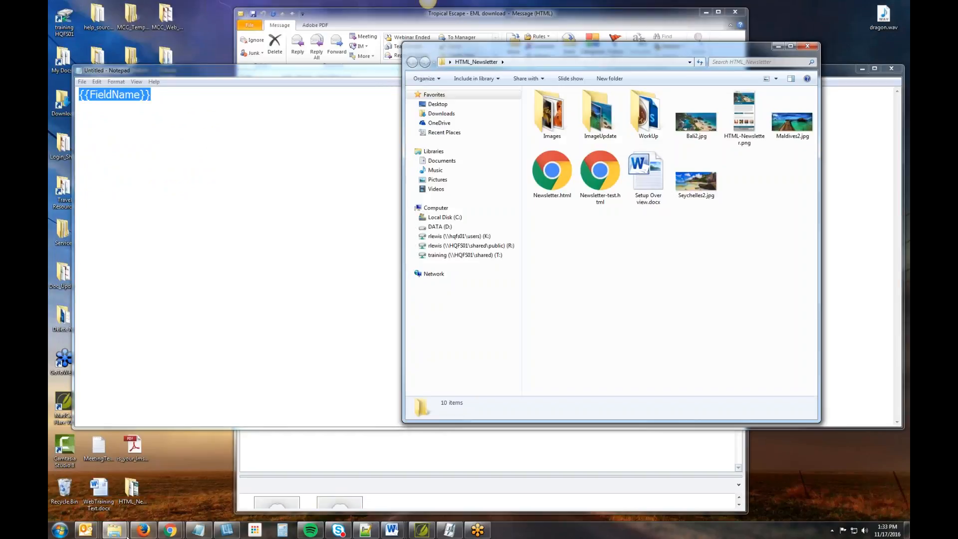
mouse_move(171, 530)
click(210, 487)
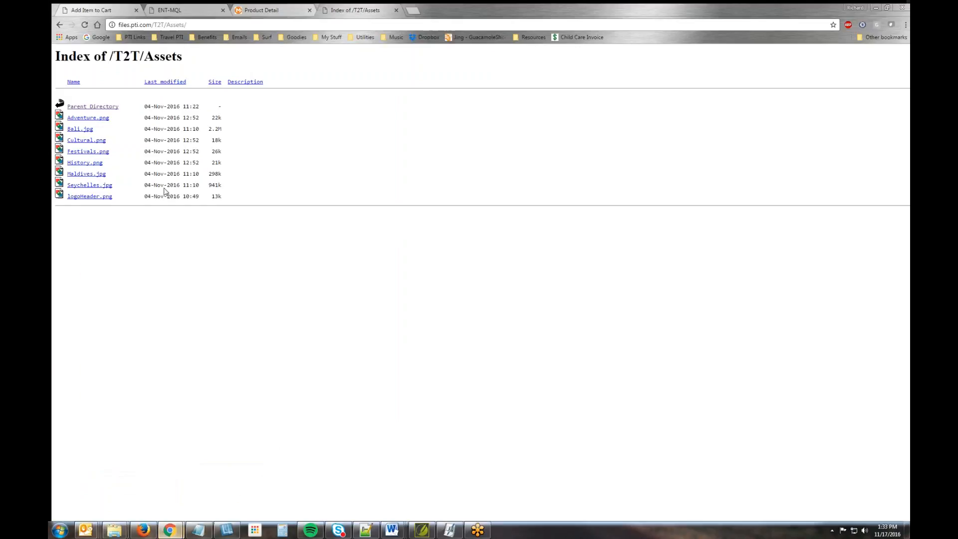
- Return to the Product Detail page and create a shared library named HTML - Newsletter Images
click(273, 7)
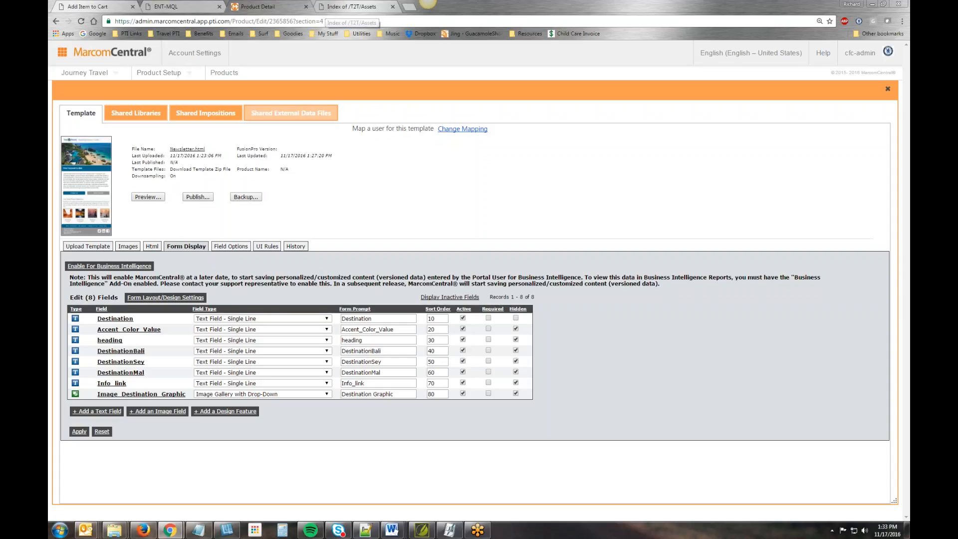
click(134, 116)
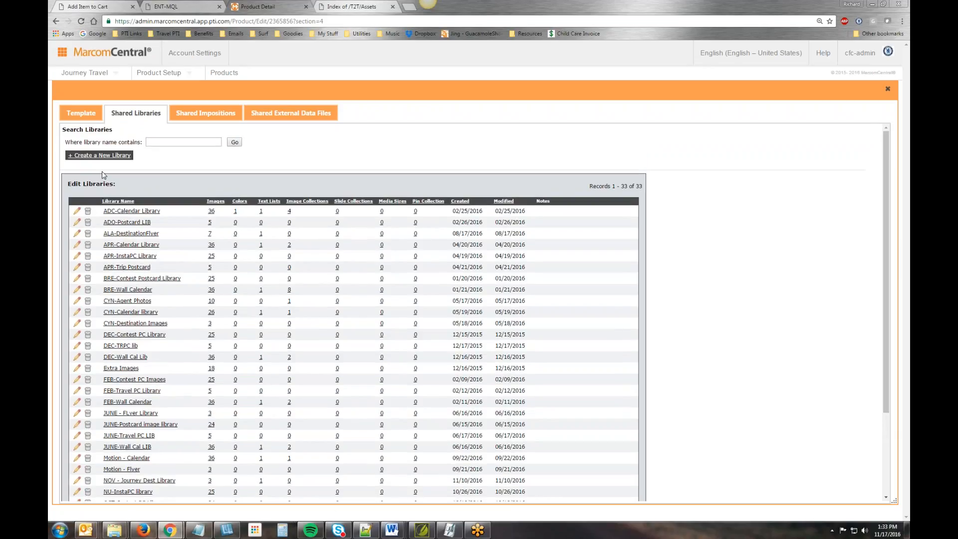
click(100, 156)
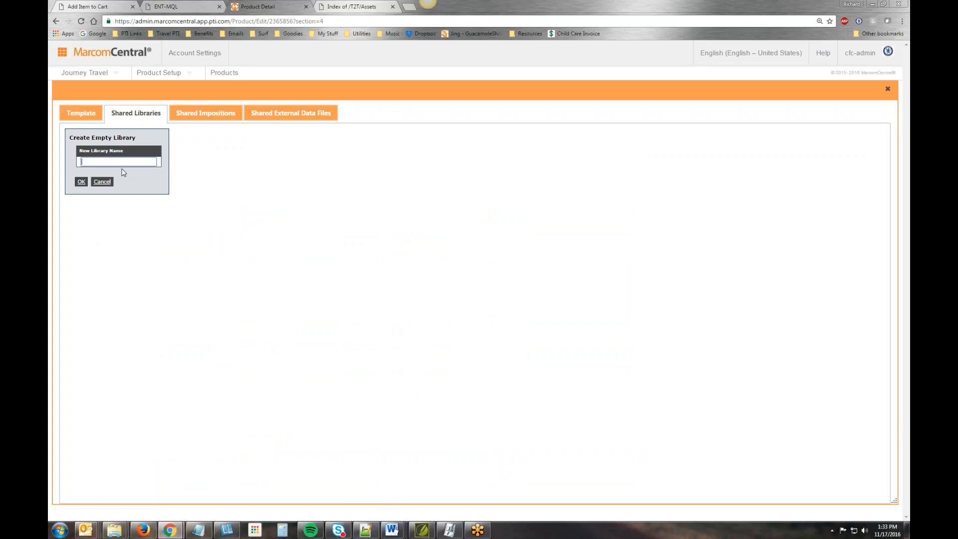
text(HTML )
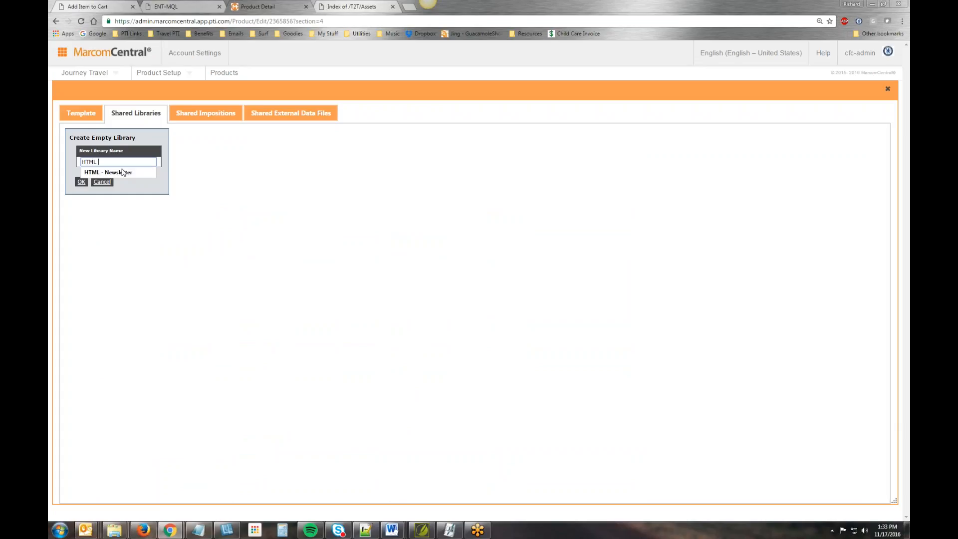
text(- Newsletter Images)
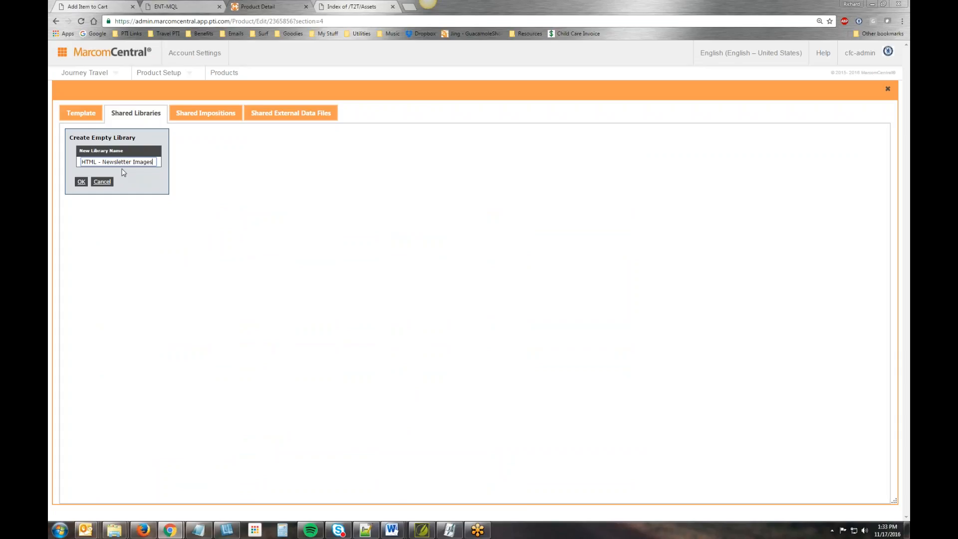
click(81, 182)
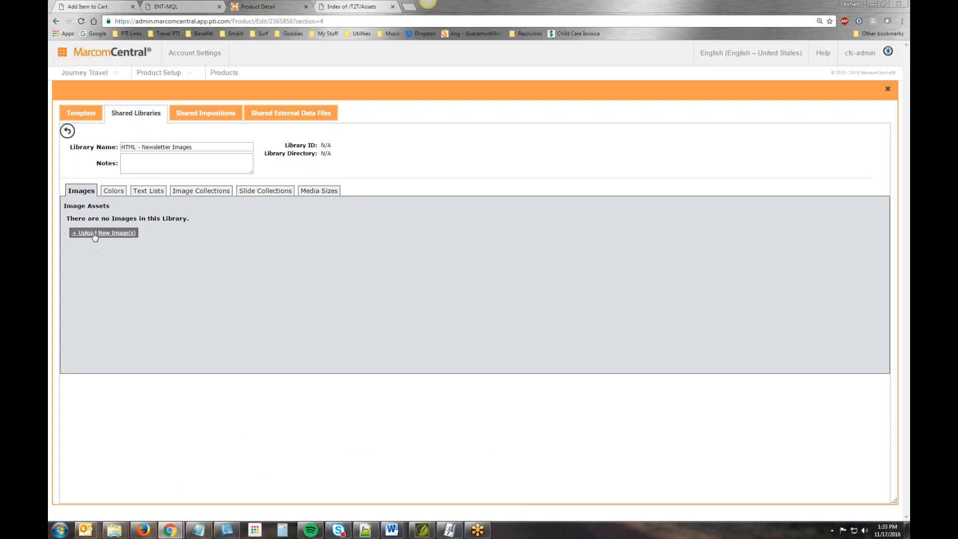
- Upload Bali2.jpg, Maldives2.jpg and Seychelles2.jpg from the HTML_Newsletter folder to the new library
click(102, 232)
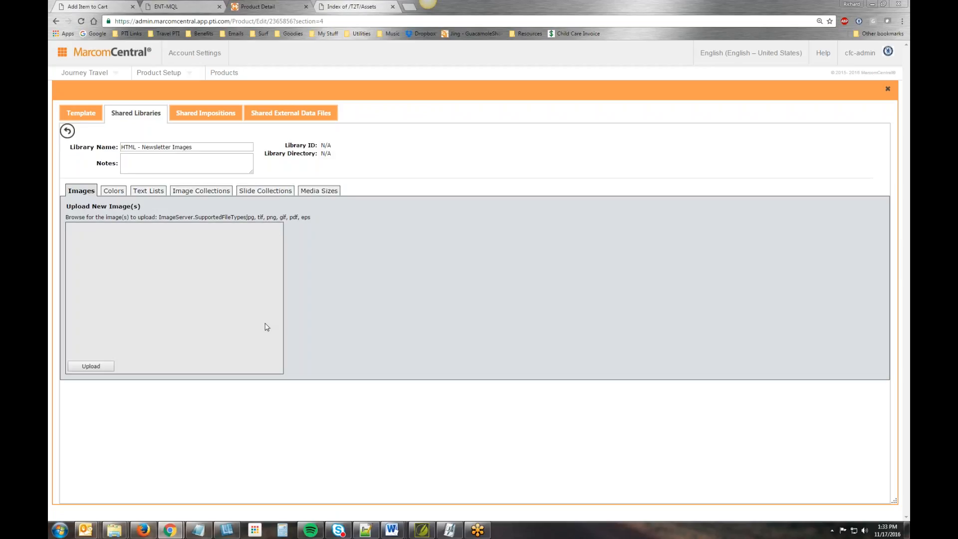
click(98, 233)
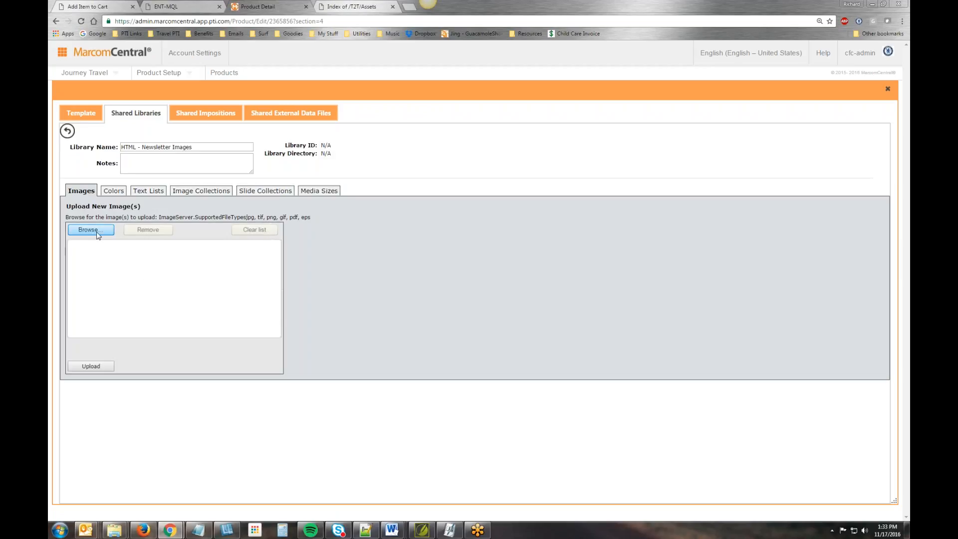
click(148, 119)
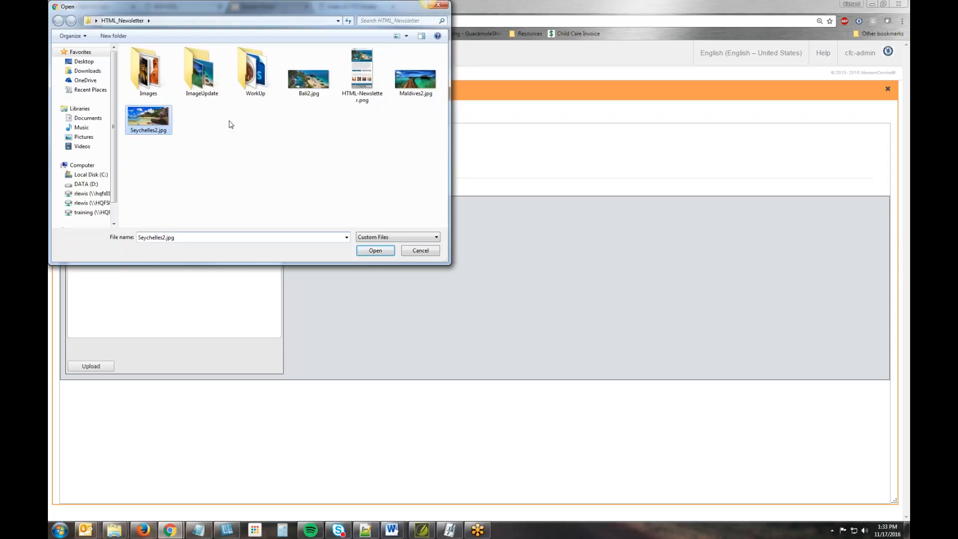
click(315, 81)
ctrl+click(415, 80)
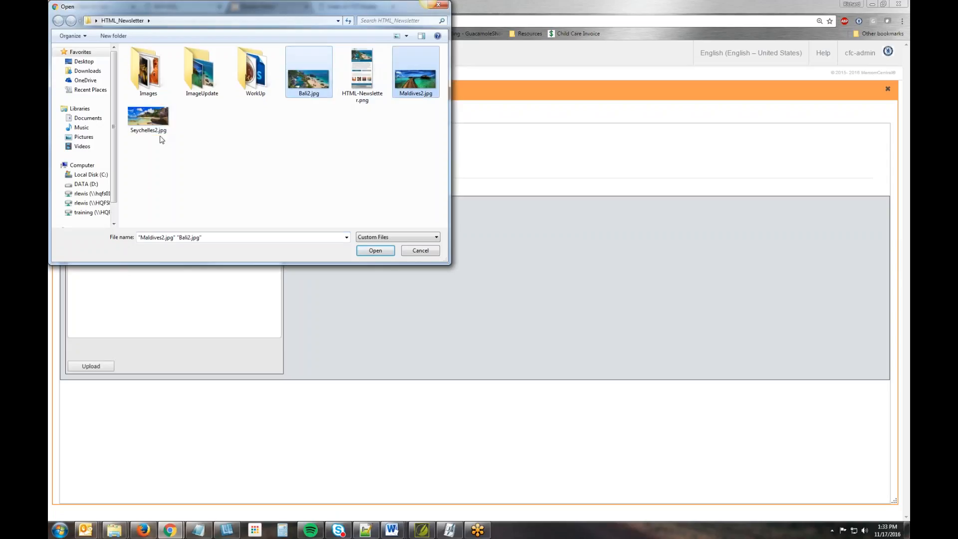
ctrl+click(143, 120)
click(373, 248)
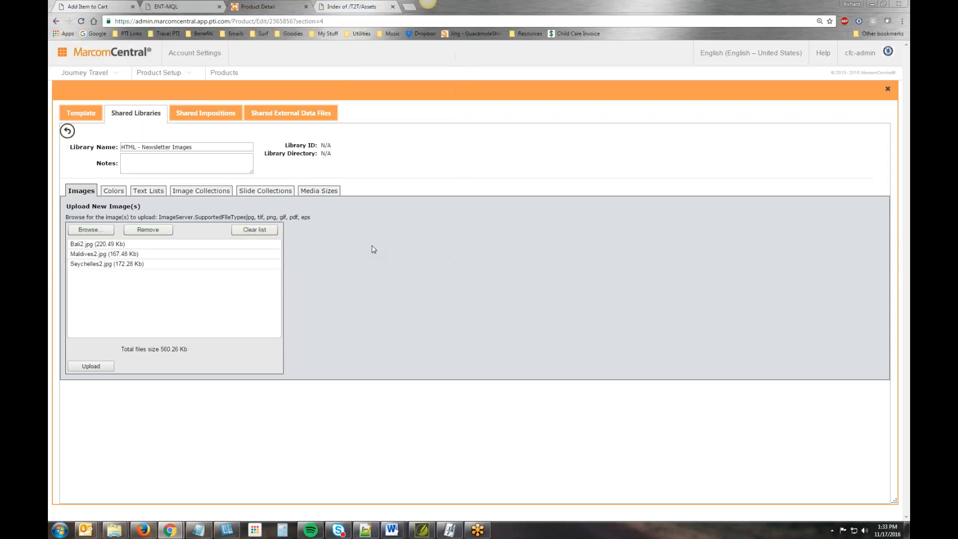
click(91, 366)
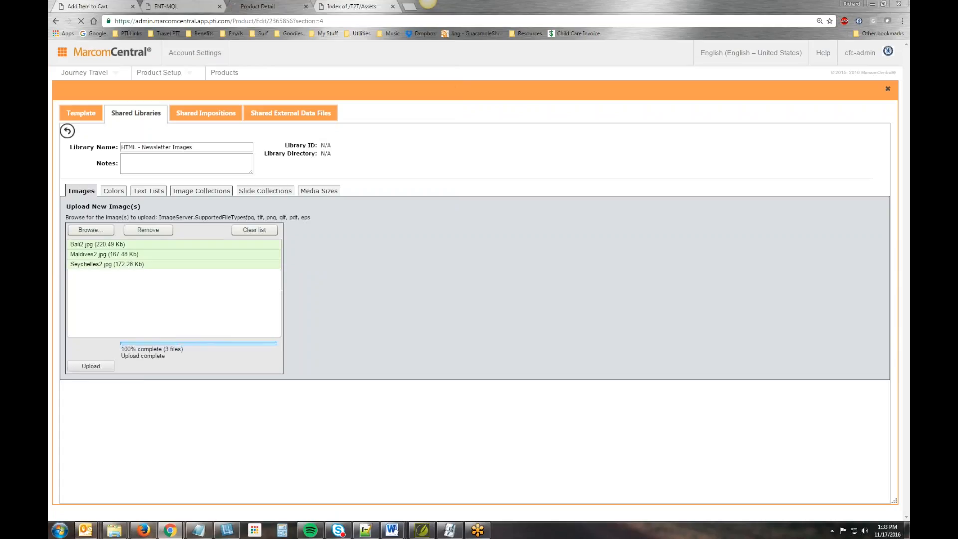
- Have a text list named Destination List created automatically from the uploaded images and continue past the upload confirmation
click(71, 253)
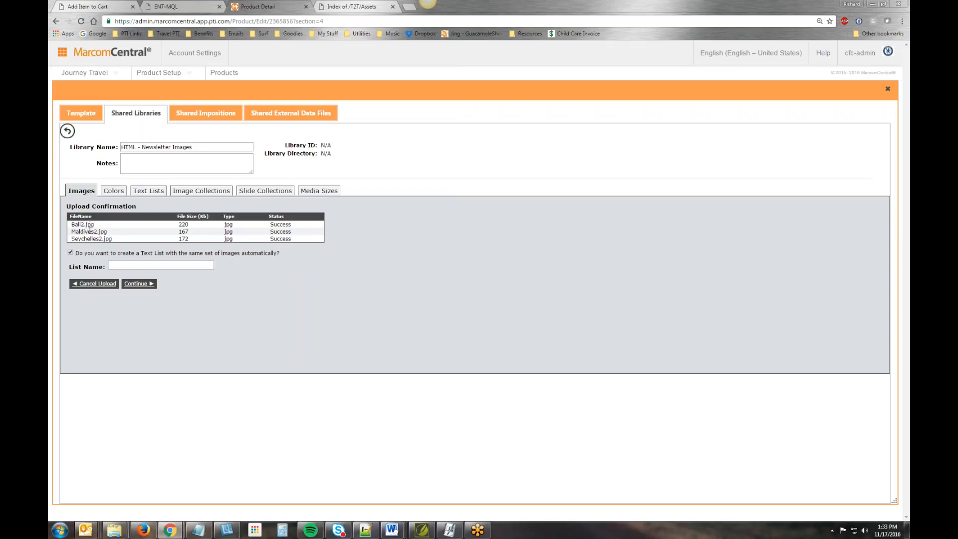
click(127, 265)
text(D)
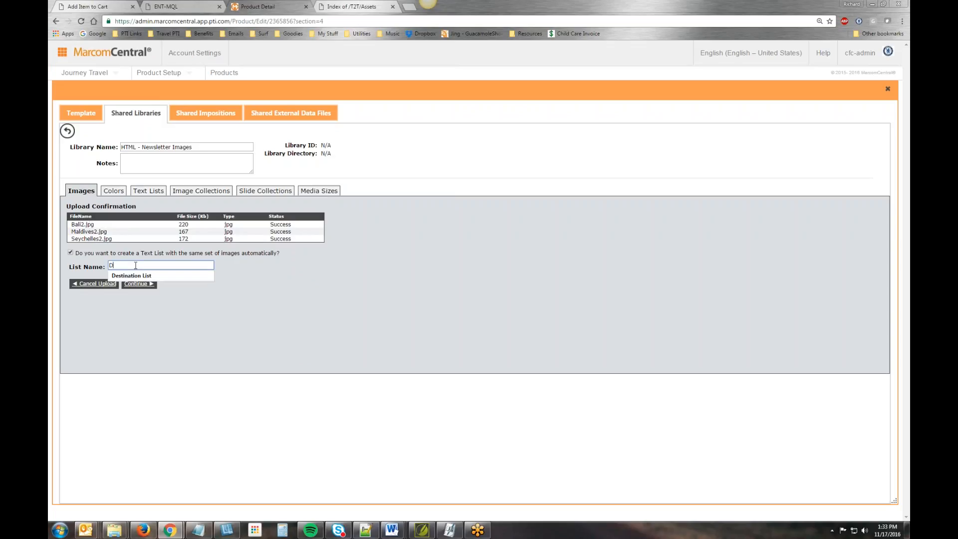
text(erstination List)
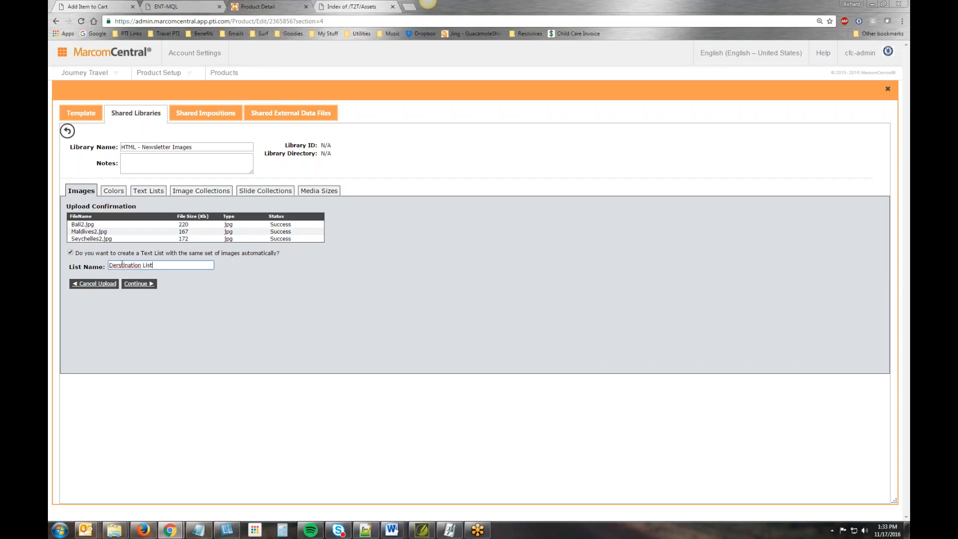
right_click(122, 265)
click(150, 269)
click(140, 283)
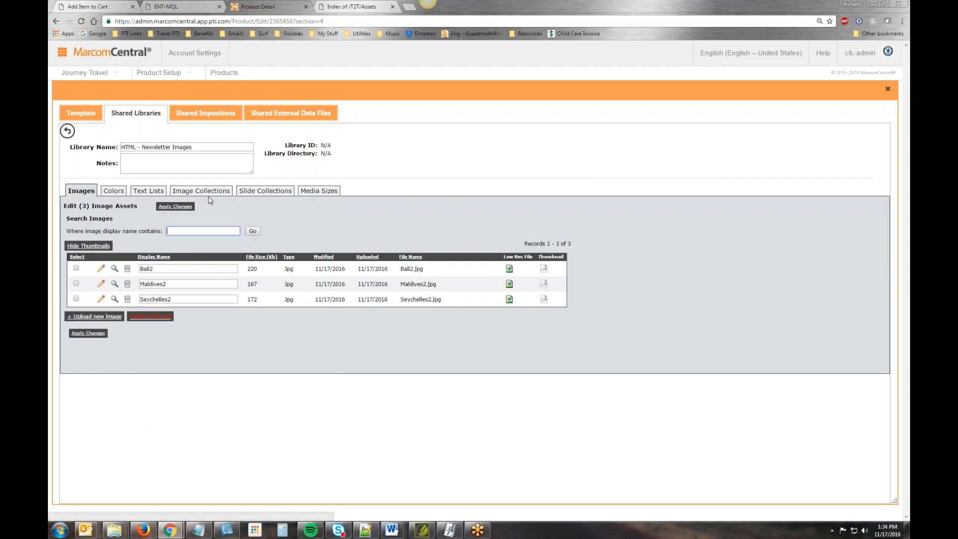
- Open Destination List for editing and rename its entries to Bali, Maldives and Seychelles
click(149, 191)
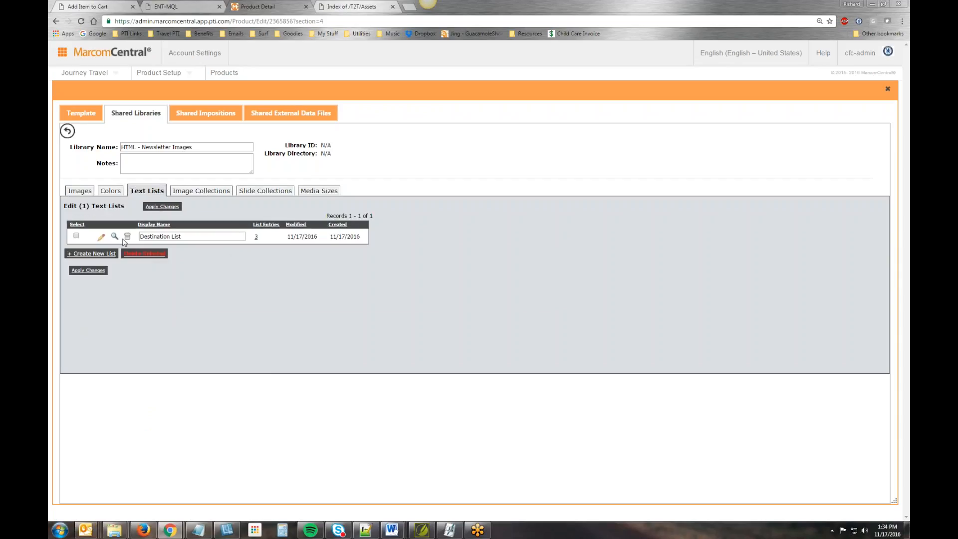
click(101, 236)
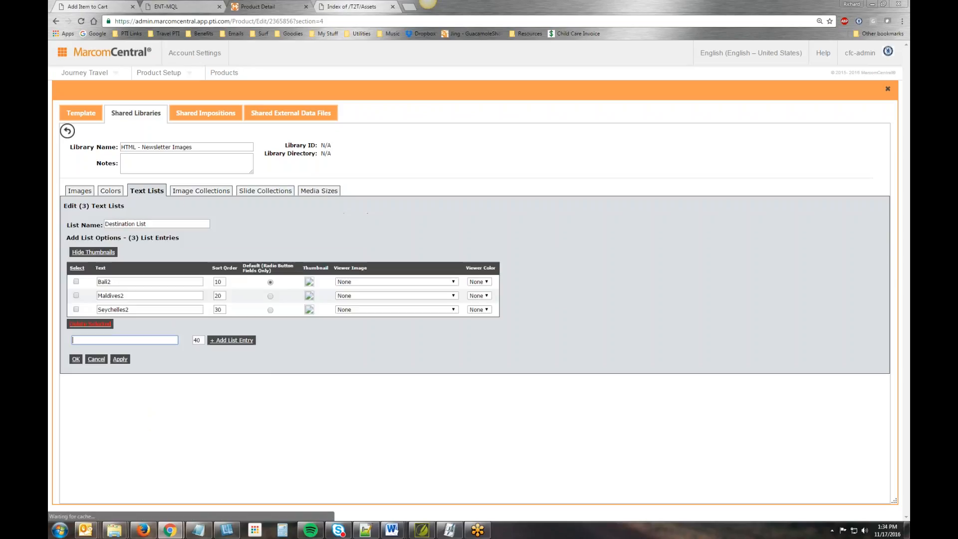
click(124, 282)
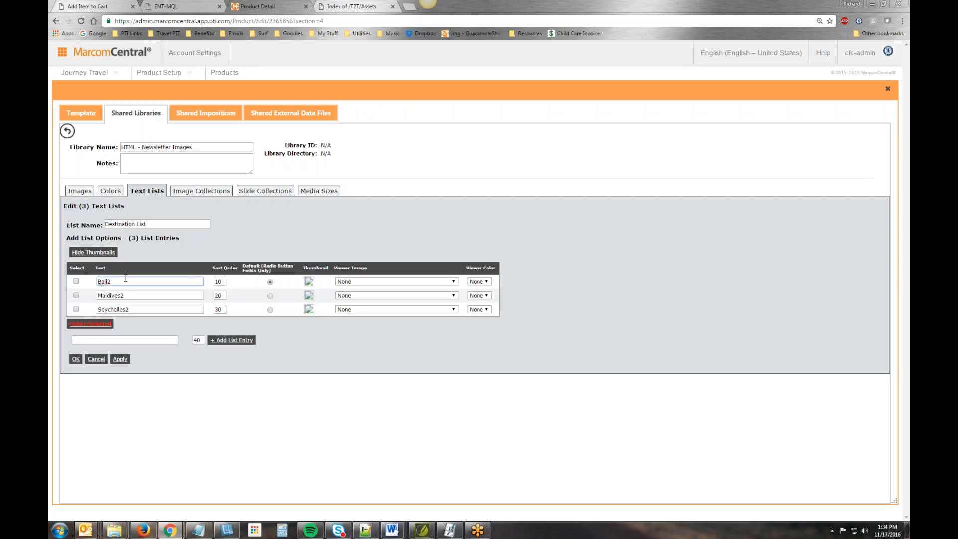
key(BackSpace)
click(141, 296)
key(BackSpace)
click(143, 310)
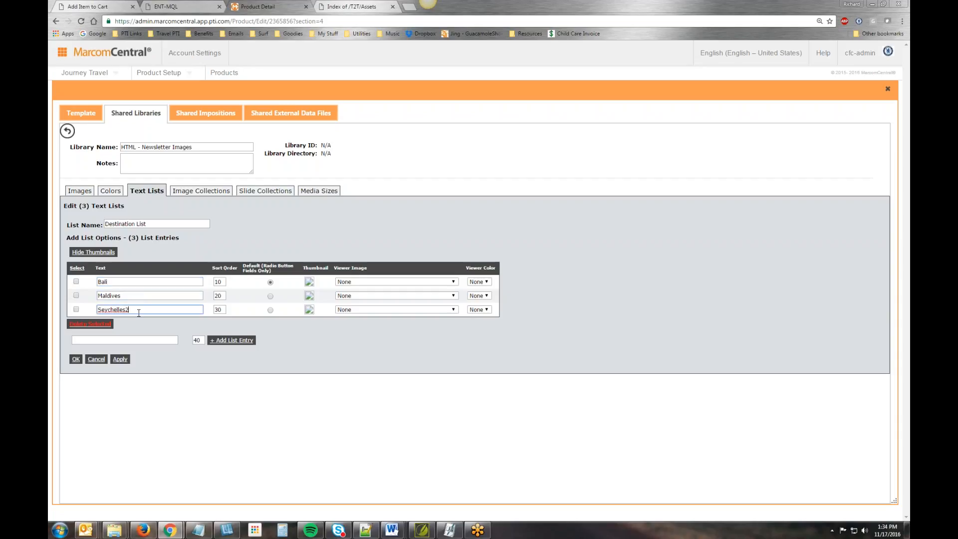
key(BackSpace)
- Set the sort order of Maldives to 30 and Seychelles to 20, and save Destination List
drag(222, 295, 172, 294)
text(30)
double_click(223, 308)
text(20)
click(76, 359)
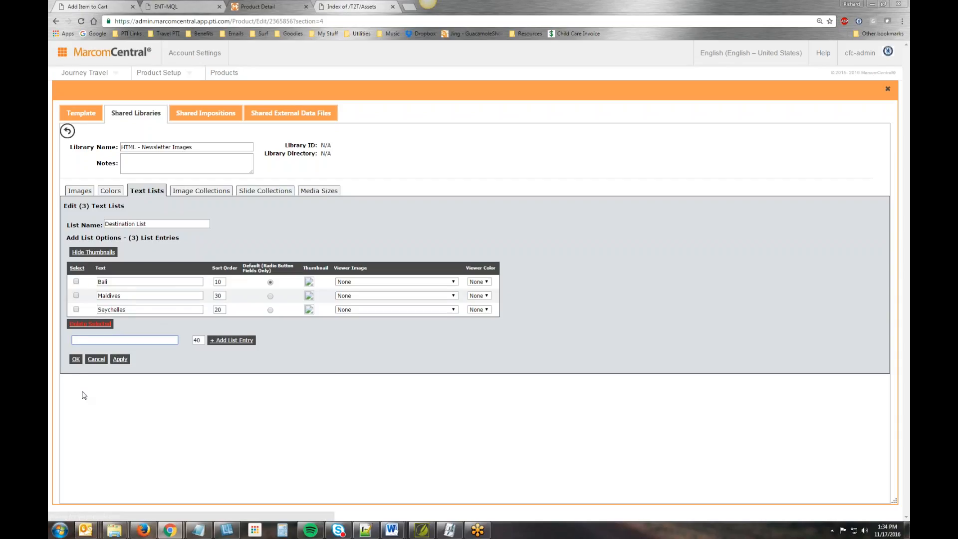
click(76, 359)
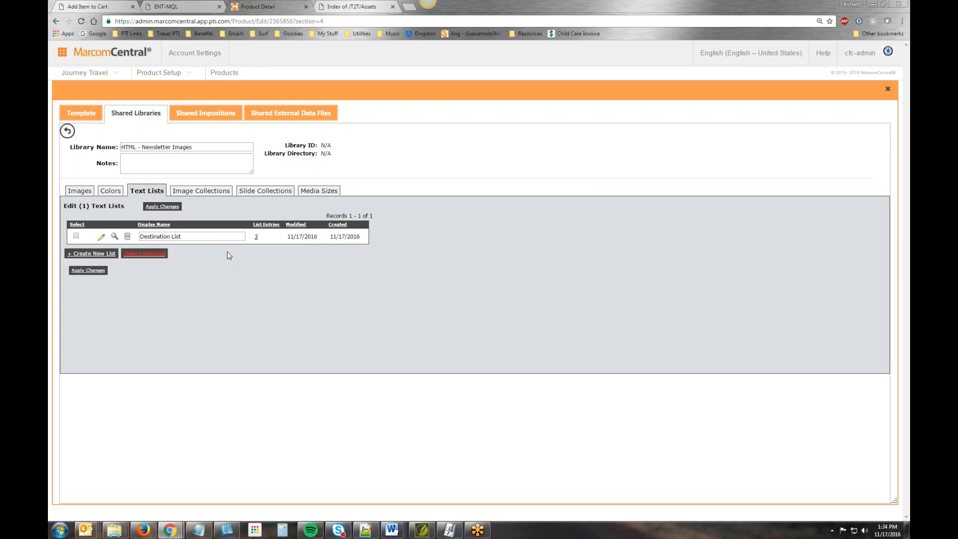
- Check the template's form fields, then create a text list named Text Block list in the library with the entries none and block
click(81, 113)
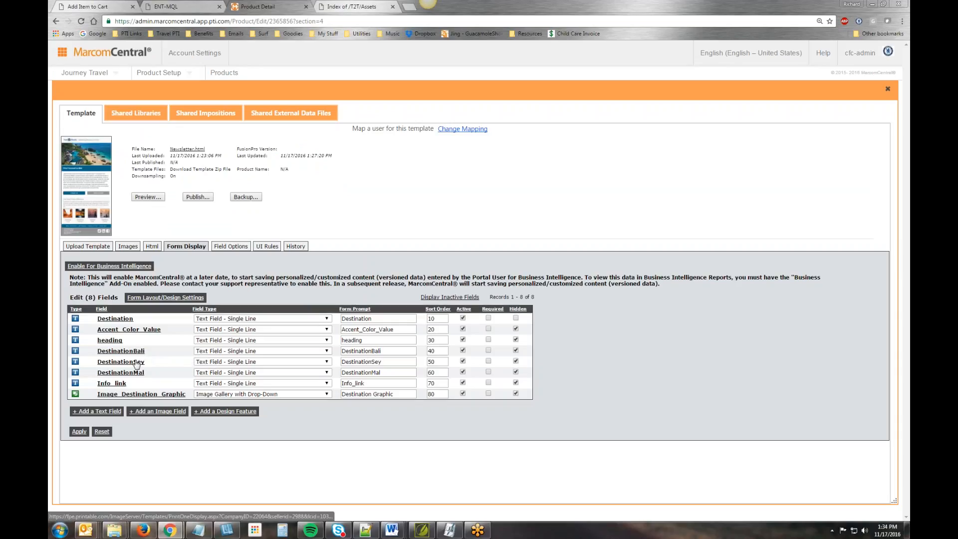
click(135, 113)
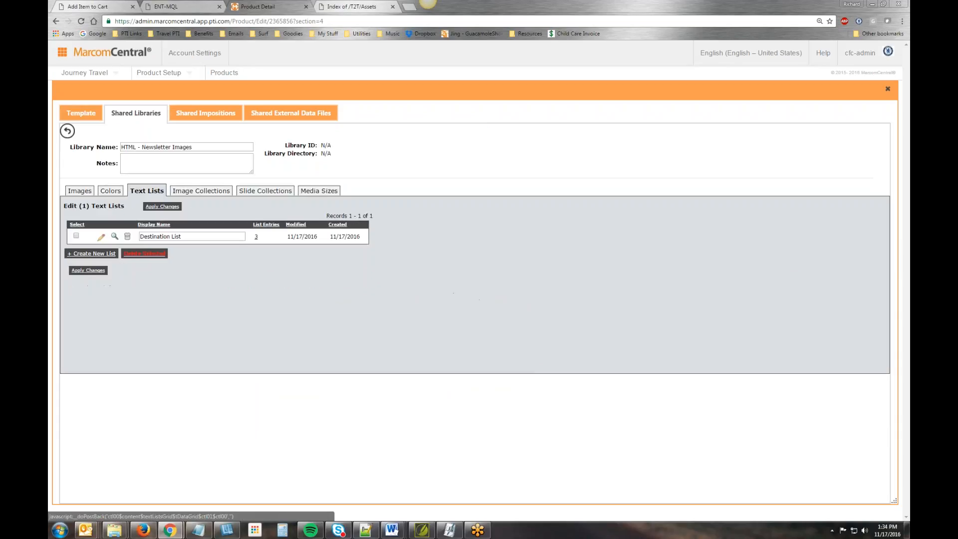
click(98, 254)
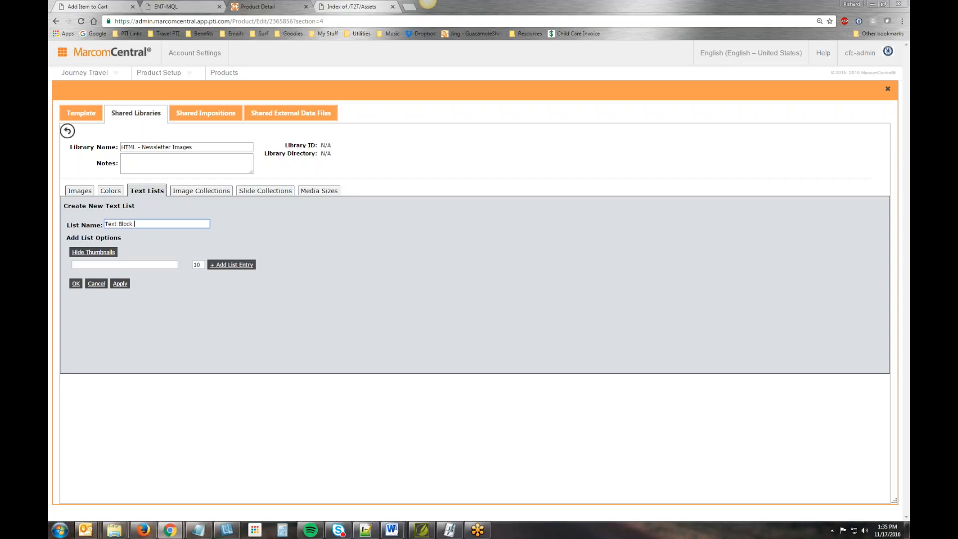
click(113, 264)
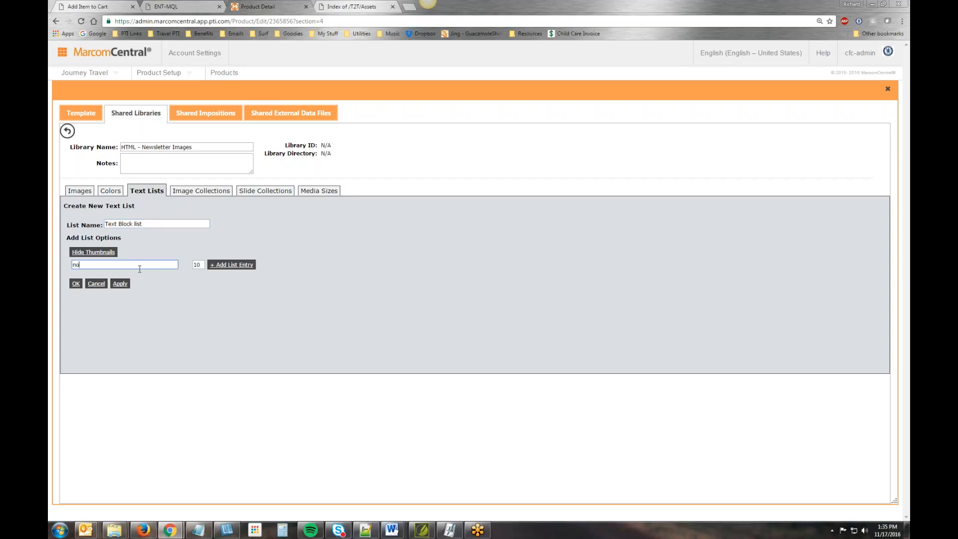
click(231, 265)
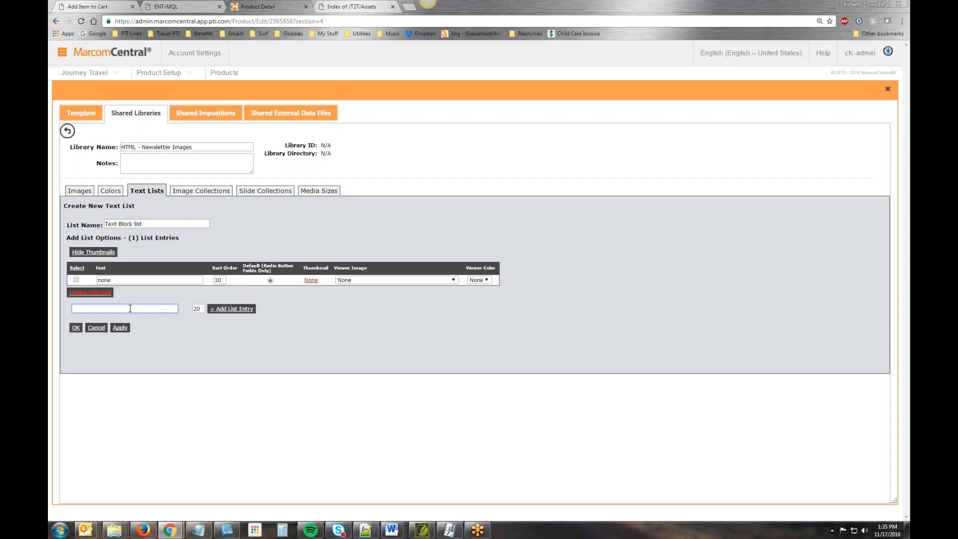
text(block)
click(232, 308)
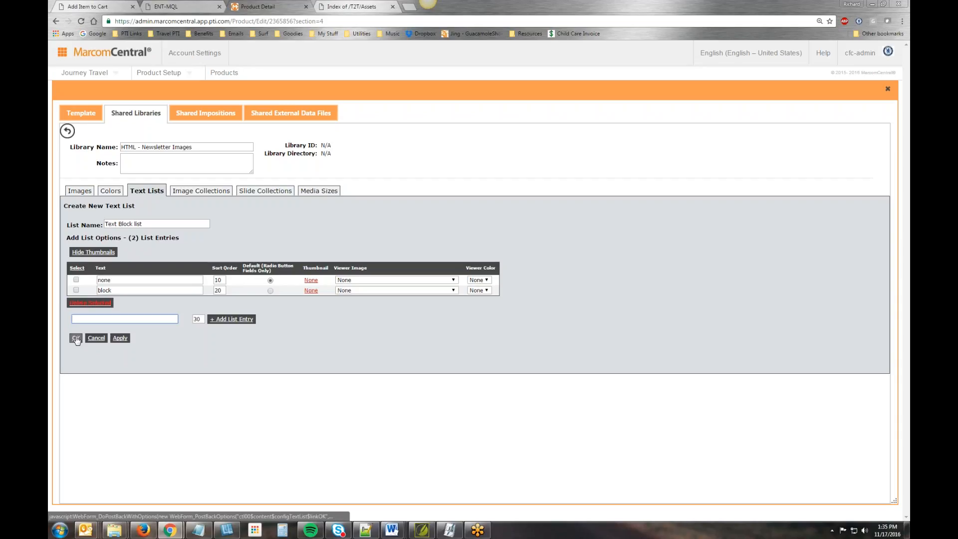
click(76, 339)
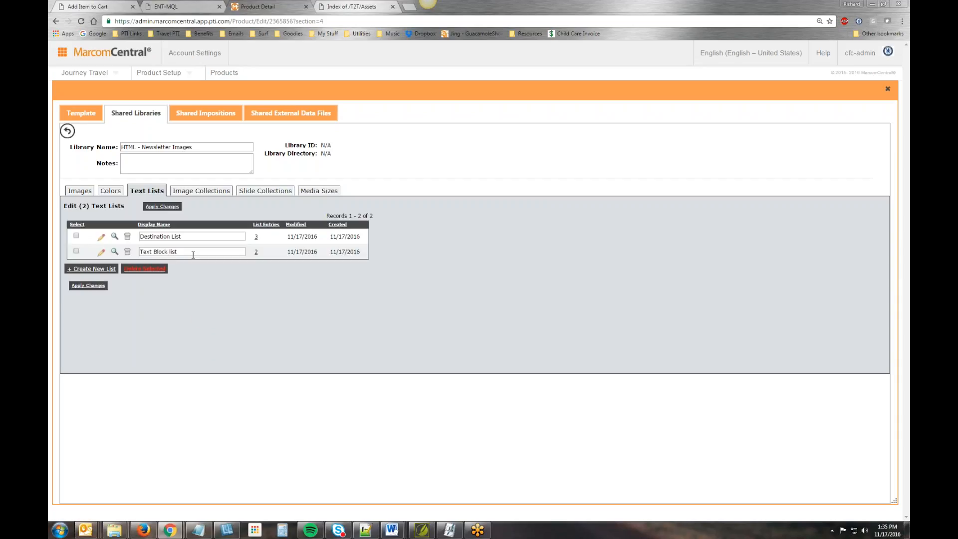
- Review the library's images, open the template's options for adding library images and look for HTML - Newsletter Images among the available libraries
click(83, 191)
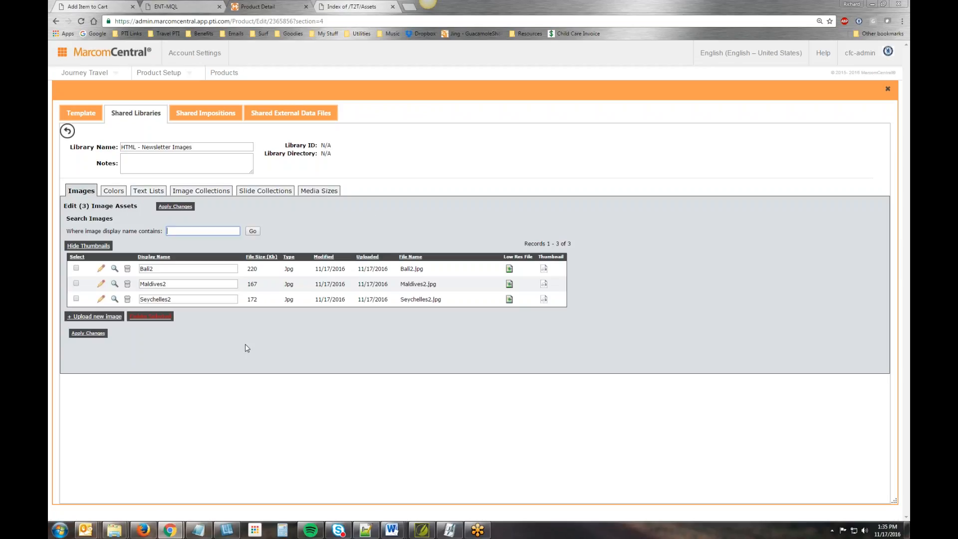
click(80, 113)
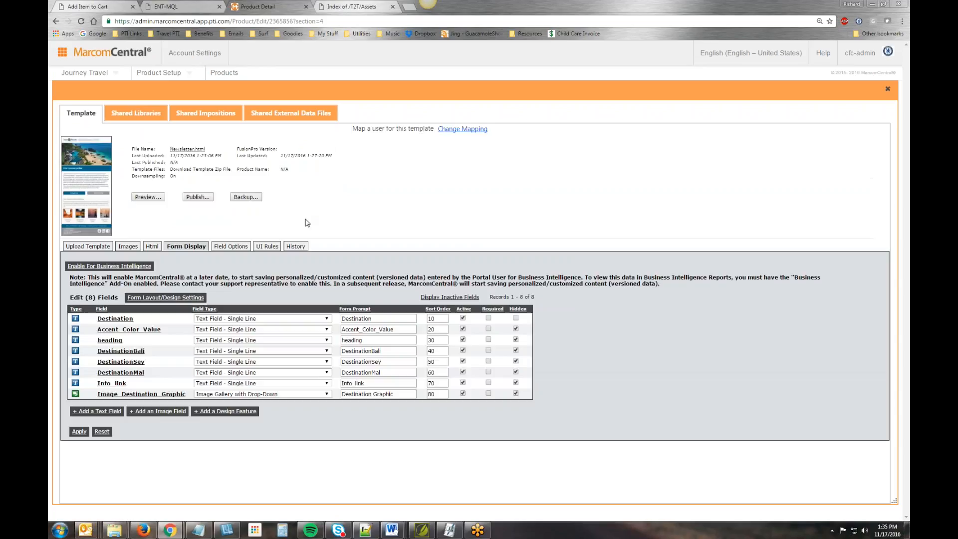
click(128, 246)
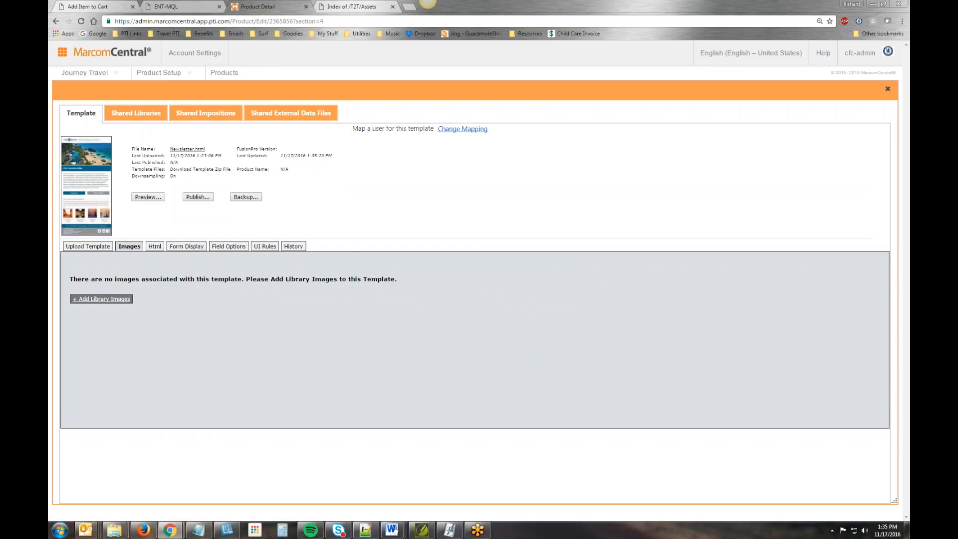
click(101, 298)
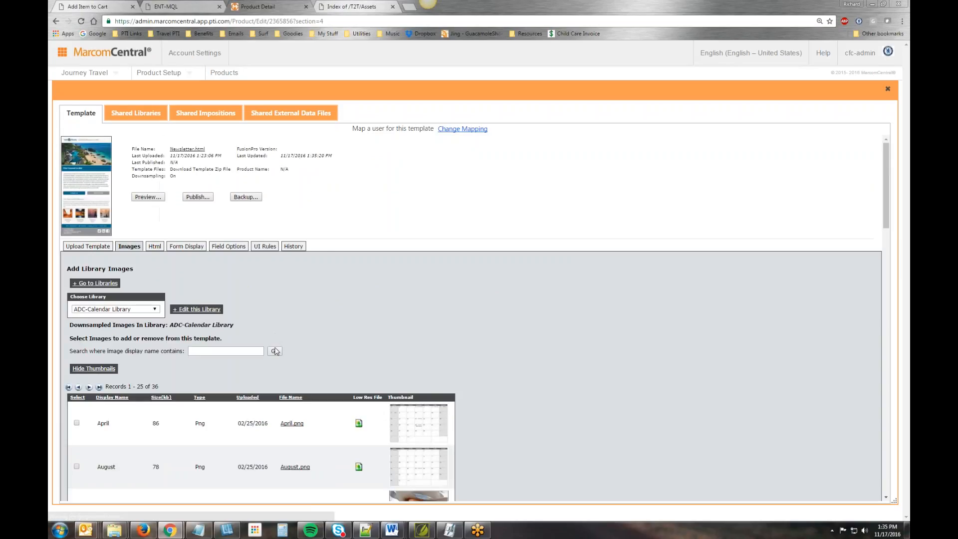
click(158, 309)
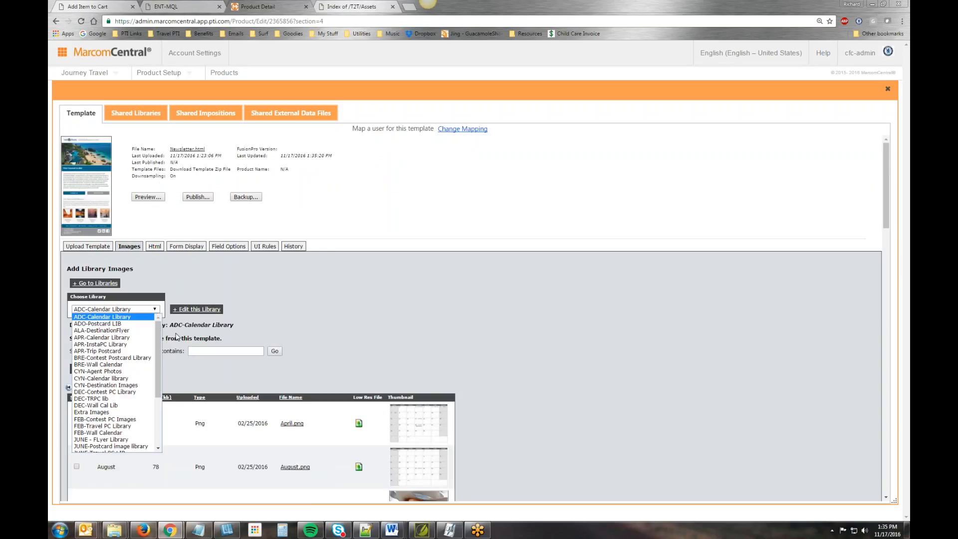
mouse_move(155, 350)
mouse_down()
mouse_move(155, 431)
mouse_move(152, 330)
mouse_move(171, 426)
mouse_move(157, 398)
mouse_move(156, 345)
mouse_up()
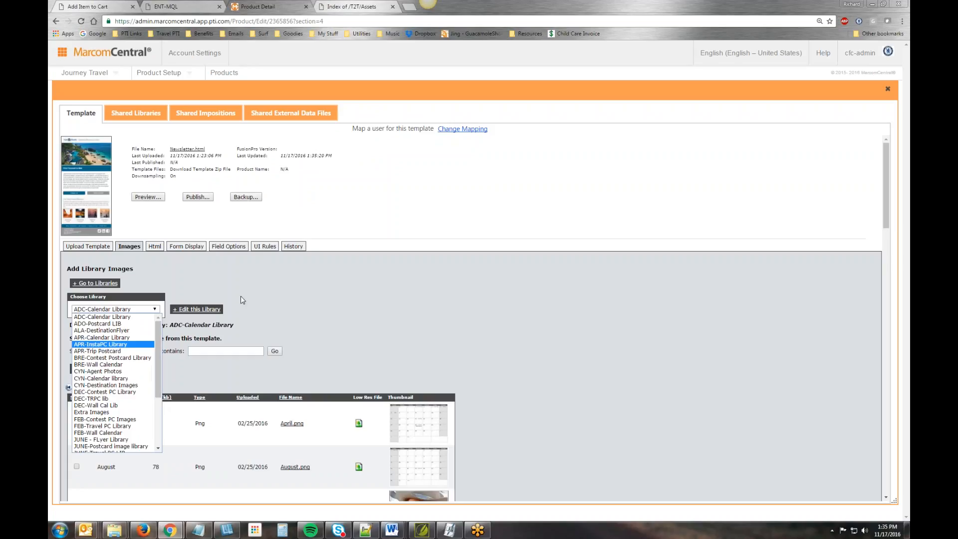
click(609, 178)
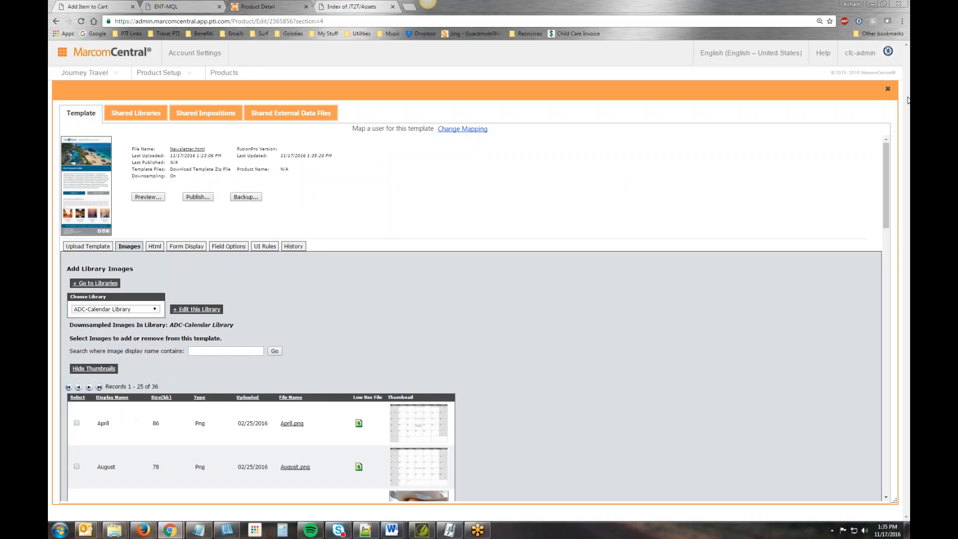
- Reopen the template's library image selection, search the full list of libraries for HTML - Newsletter Images and browse the ADC-Calendar Library images
click(887, 89)
click(478, 192)
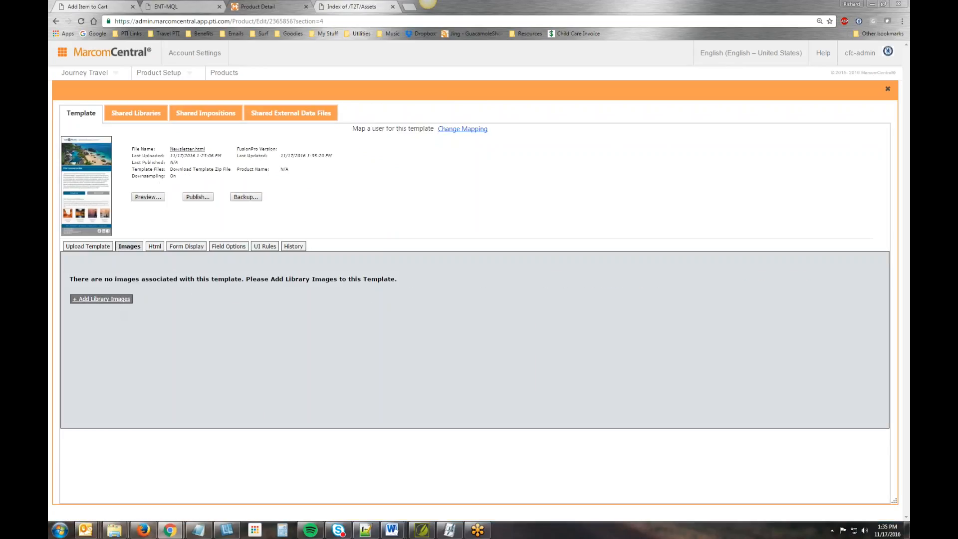
click(116, 300)
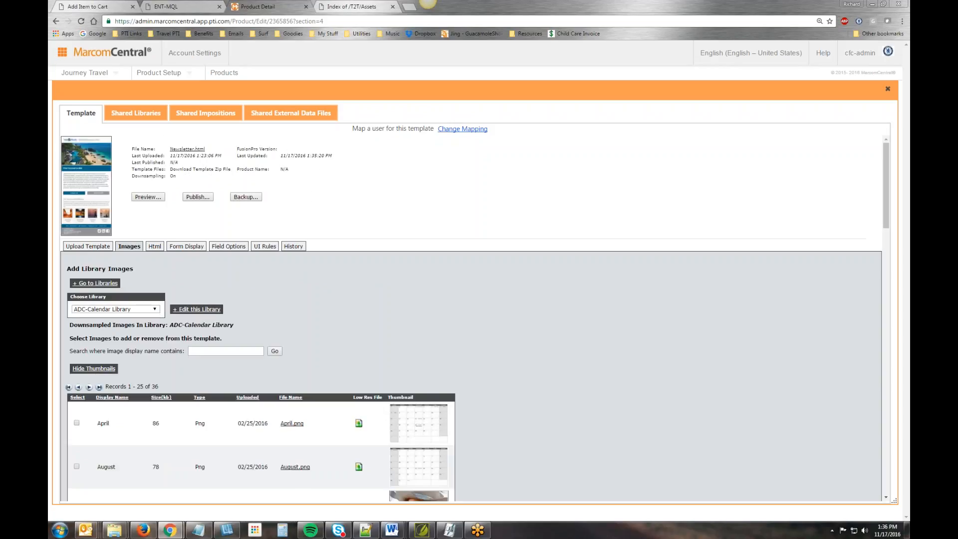
click(159, 309)
scroll(137, 371, down, 5)
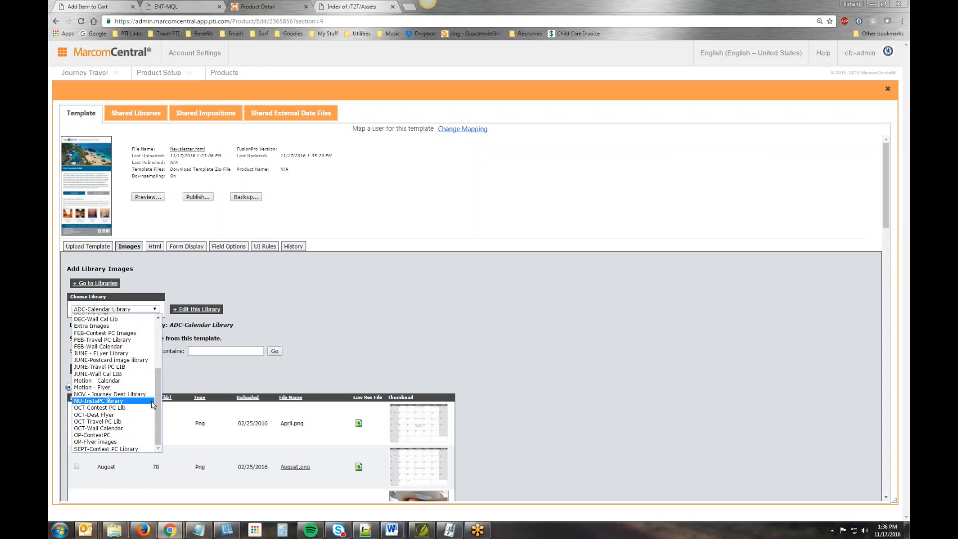
drag(154, 391, 157, 344)
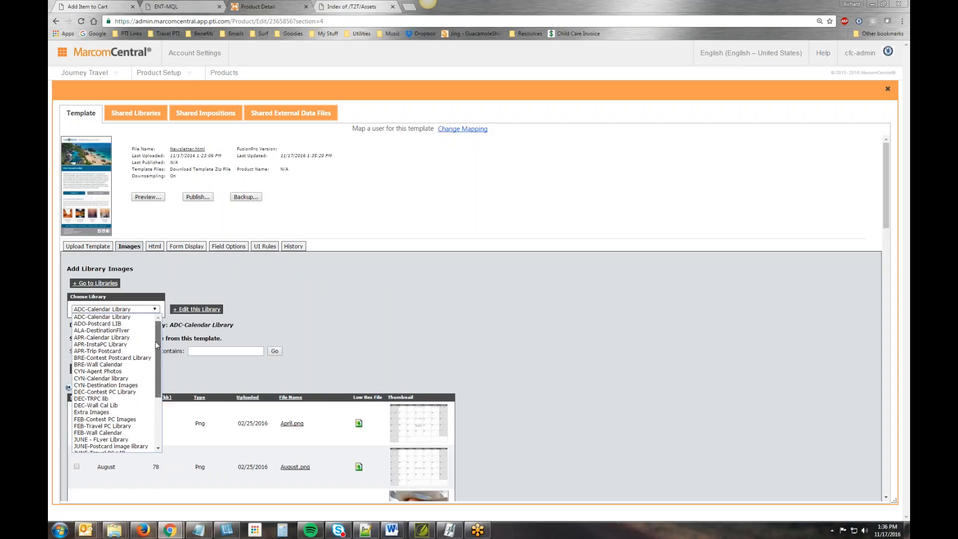
mouse_move(157, 344)
mouse_down()
mouse_move(161, 407)
mouse_move(152, 339)
mouse_up()
drag(160, 388, 164, 397)
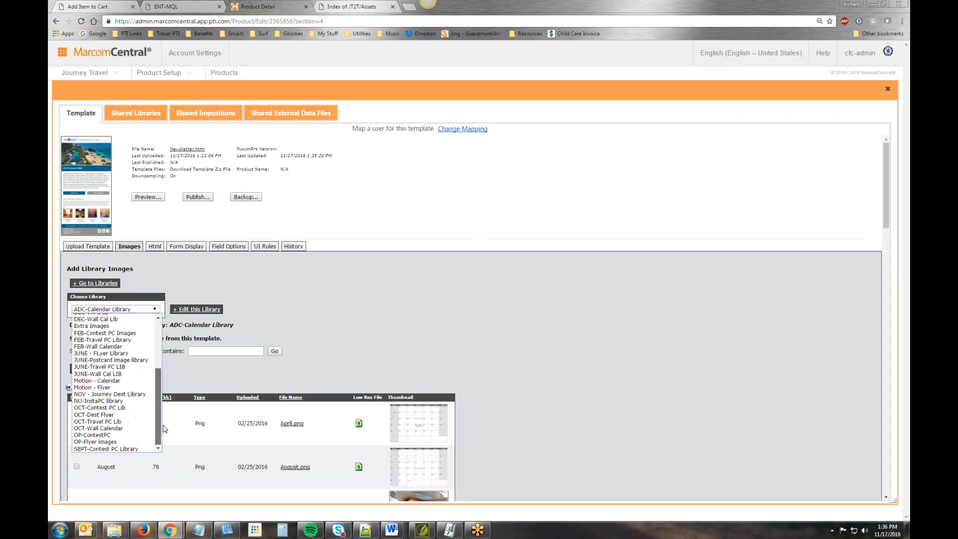
click(285, 352)
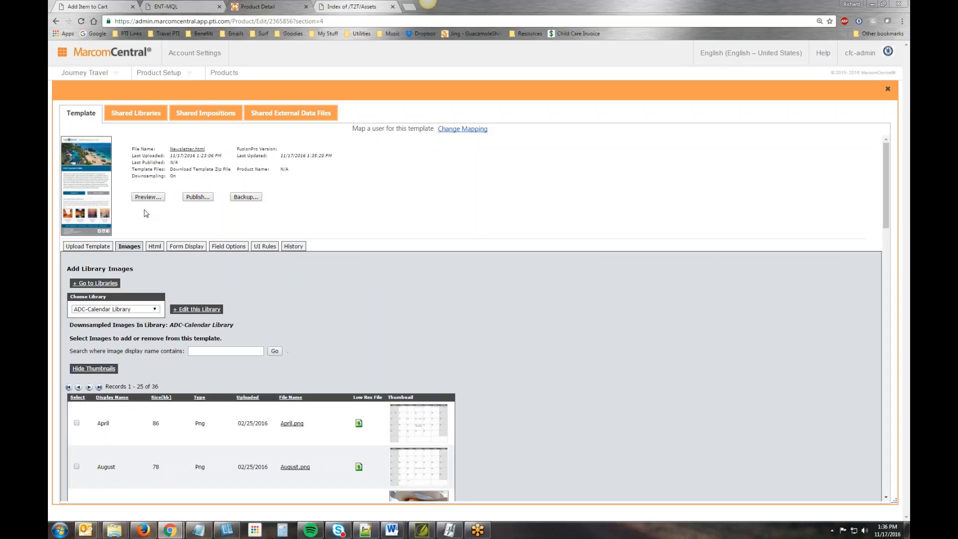
scroll(258, 376, down, 1)
scroll(257, 377, down, 6)
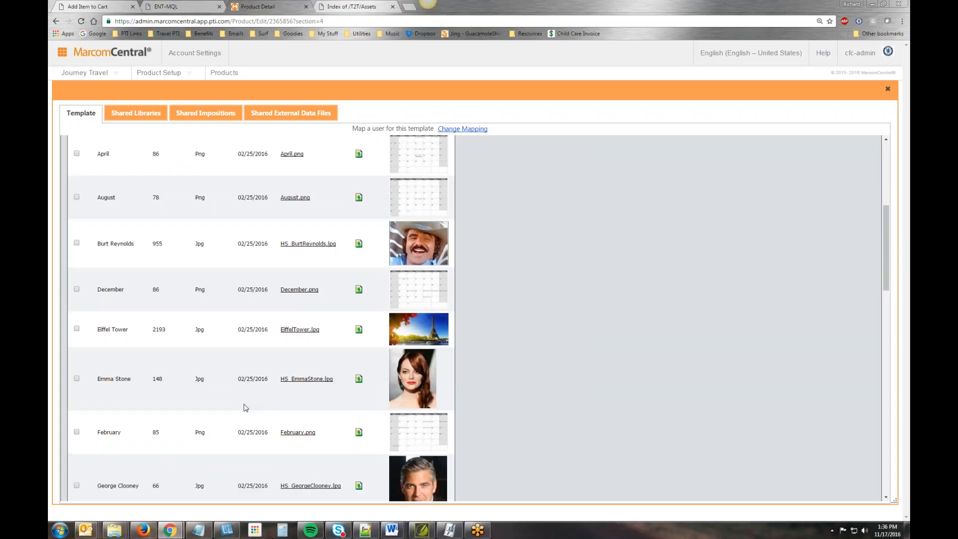
scroll(519, 342, up, 10)
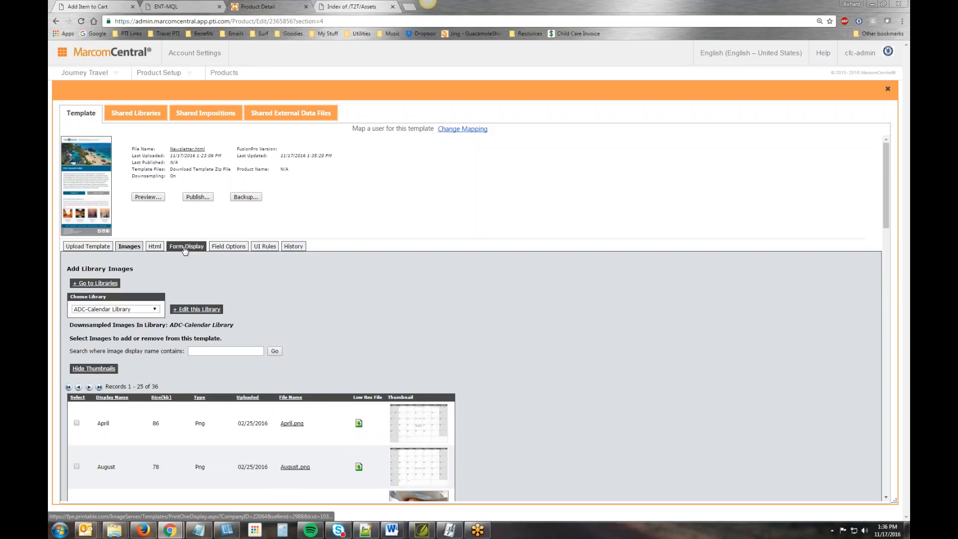
- Apply the template's form display settings again and check the shared libraries list for HTML - Newsletter Images
click(185, 247)
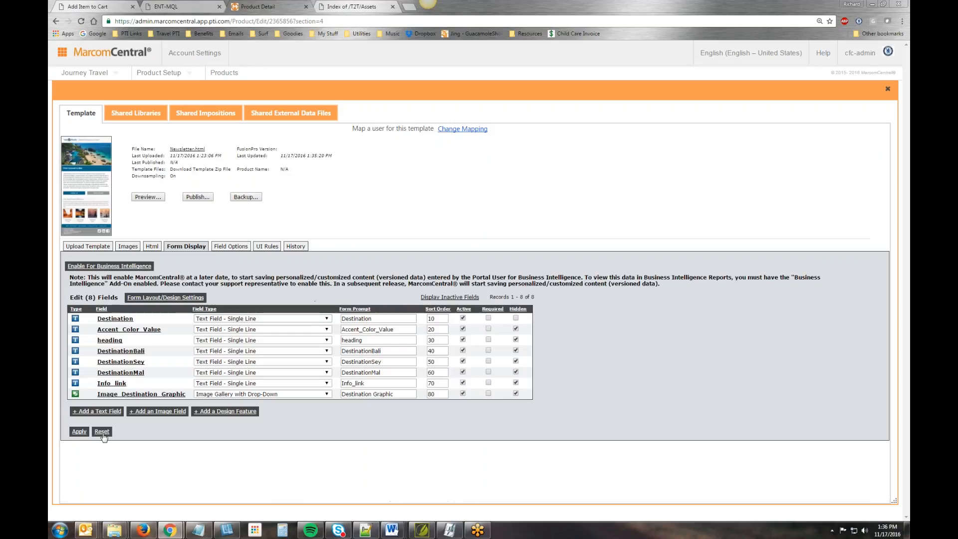
click(80, 431)
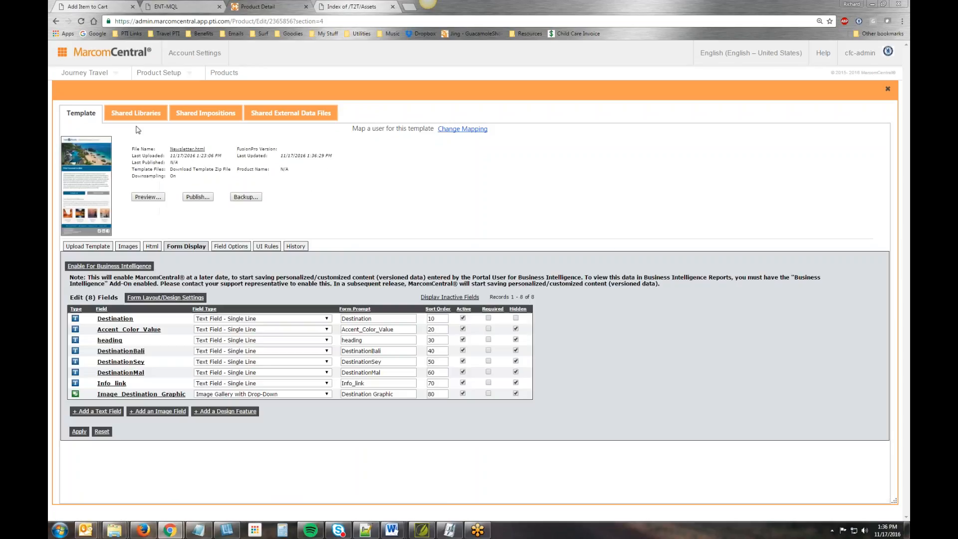
click(135, 113)
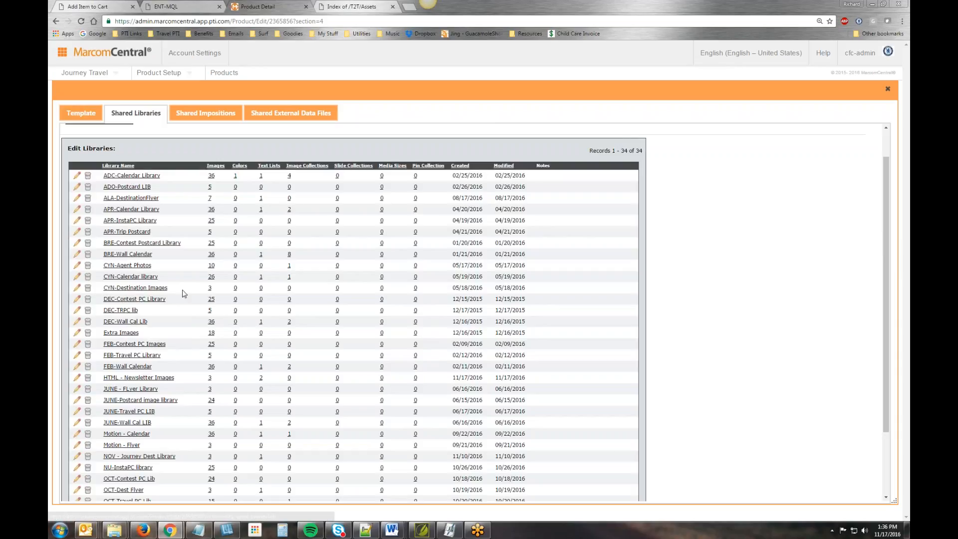
scroll(196, 297, down, 3)
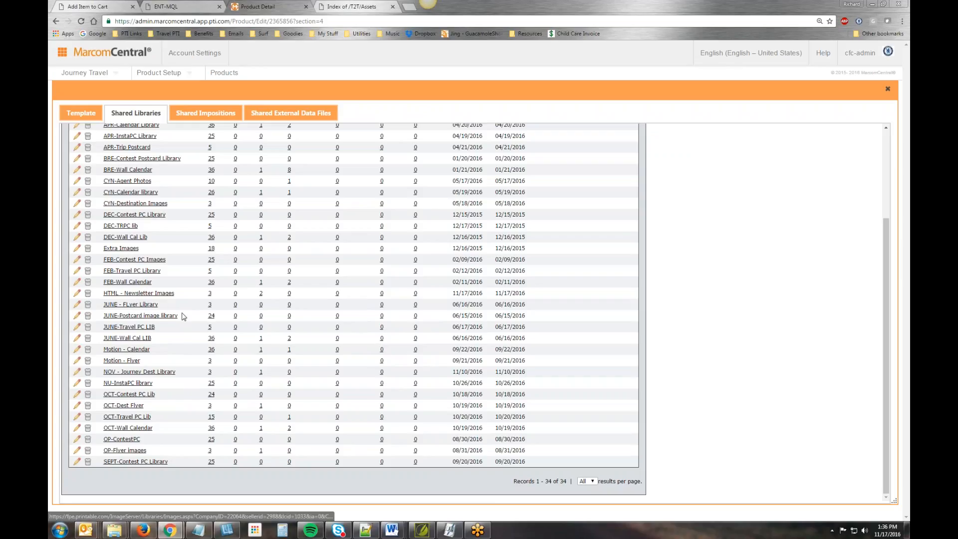
scroll(183, 316, up, 5)
- Return to the template's images and recheck the available library choices for HTML - Newsletter Images
click(80, 112)
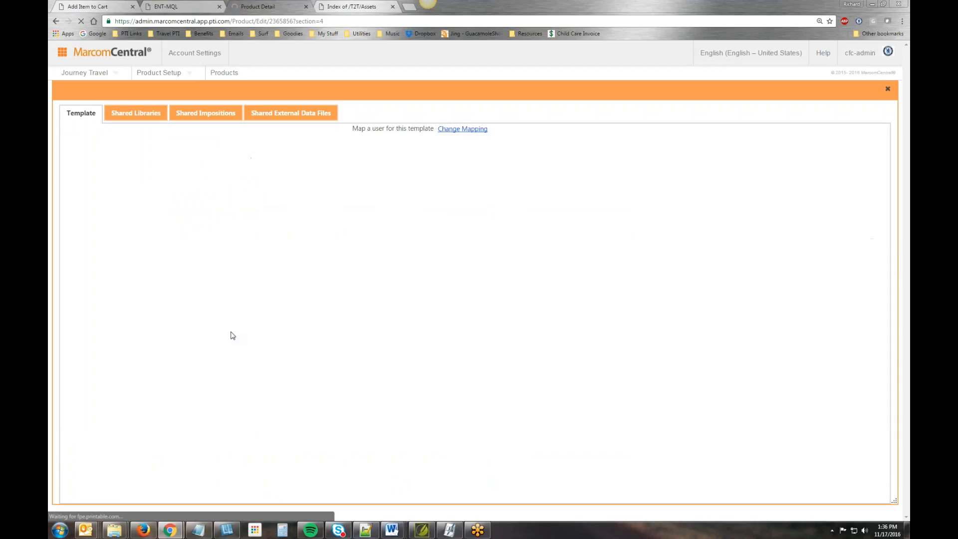
click(154, 310)
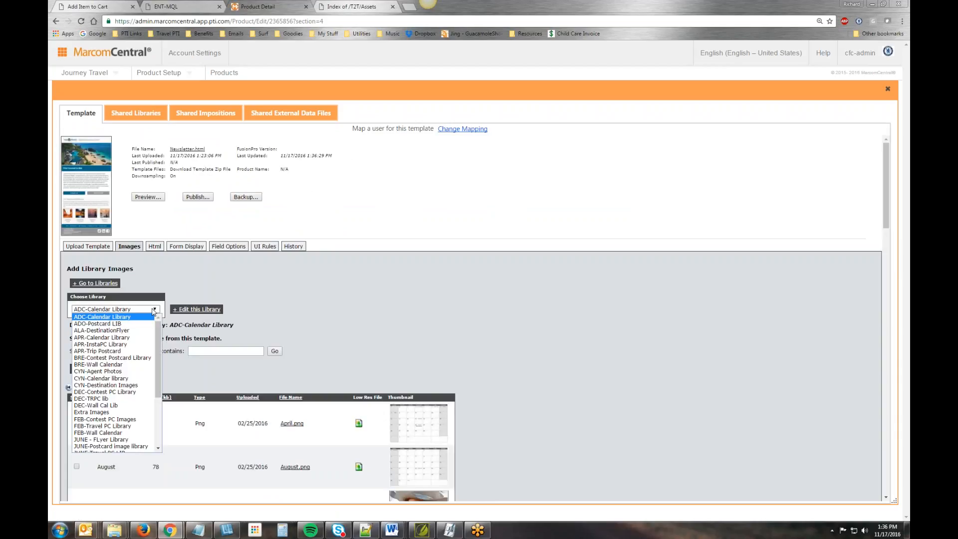
mouse_move(157, 354)
mouse_down()
mouse_move(164, 428)
mouse_move(165, 338)
mouse_up()
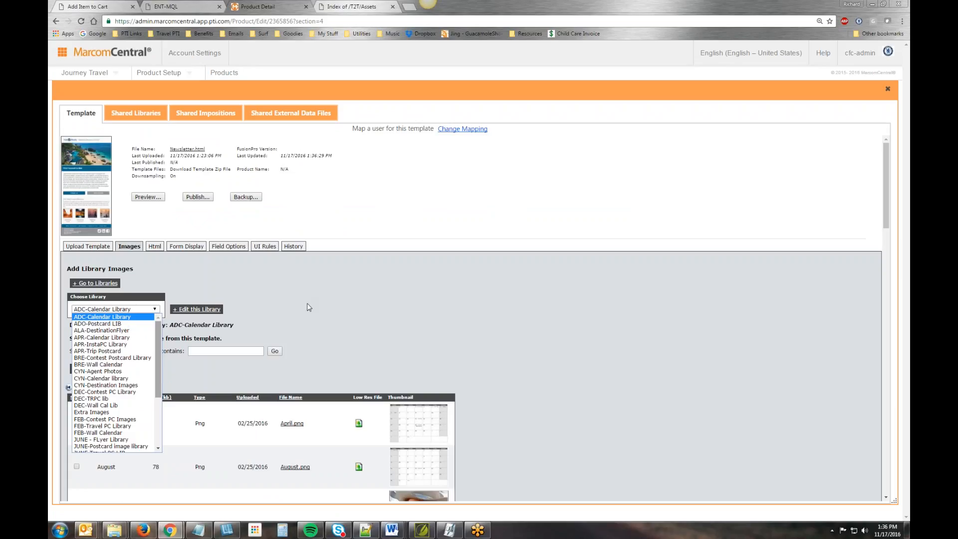
click(307, 304)
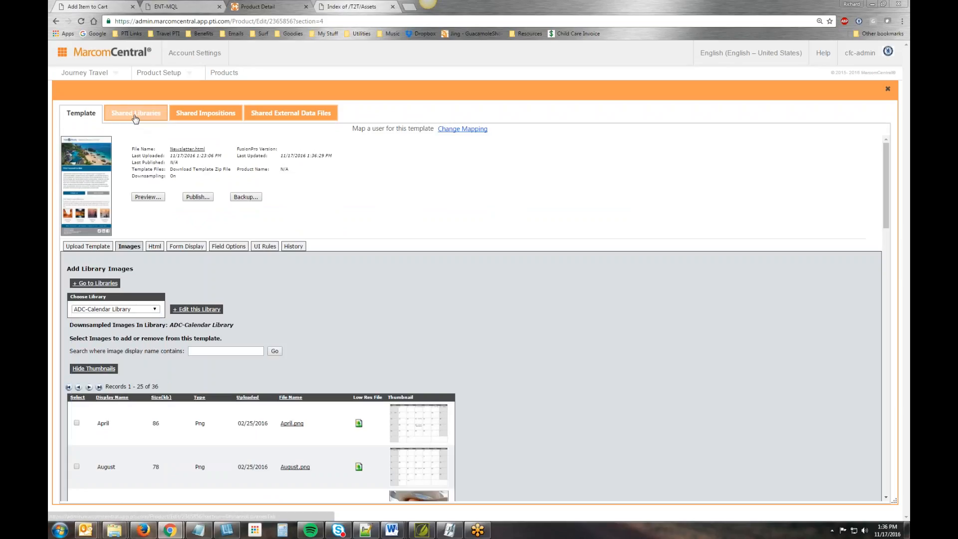
- Open the HTML - Newsletter Images shared library and inspect its images and text lists, toggling the image thumbnails to check them
click(135, 113)
click(126, 413)
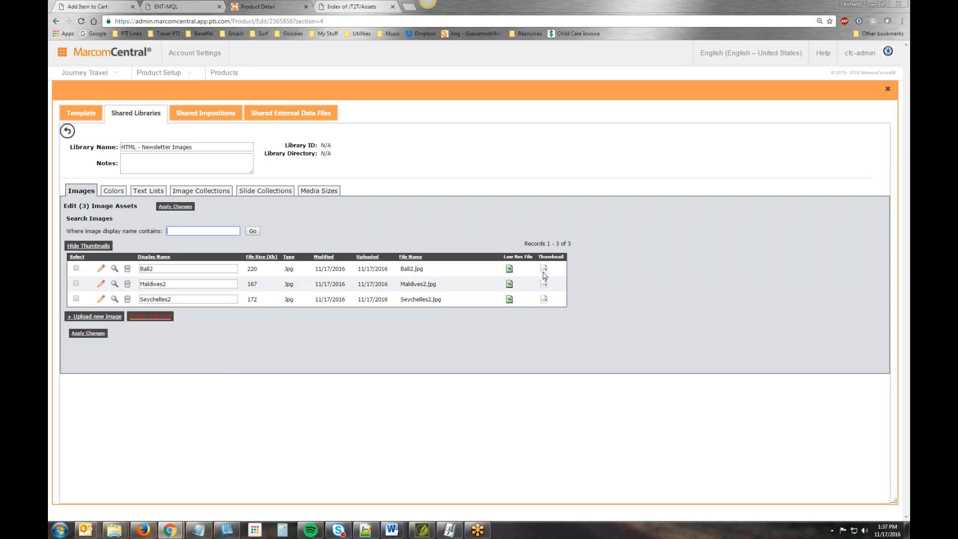
click(89, 246)
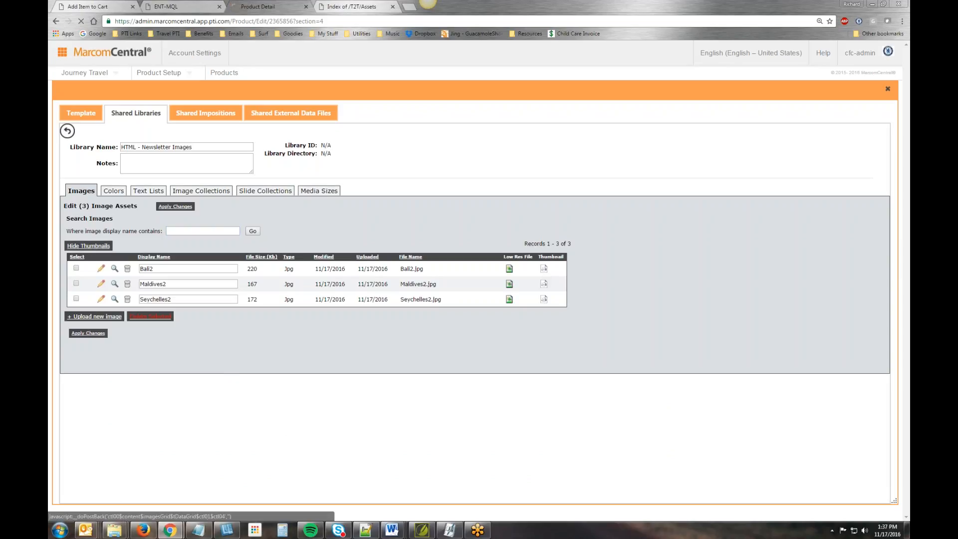
click(89, 246)
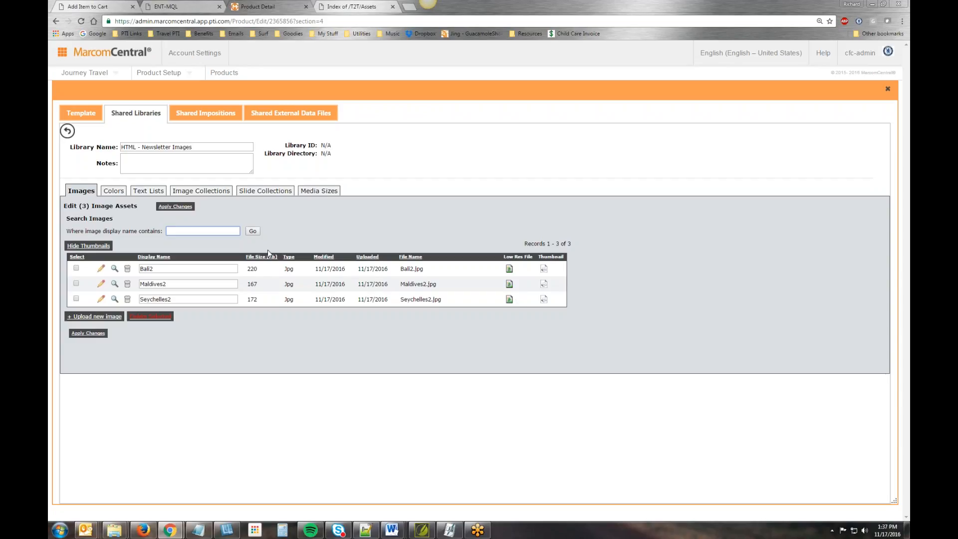
click(114, 191)
click(148, 191)
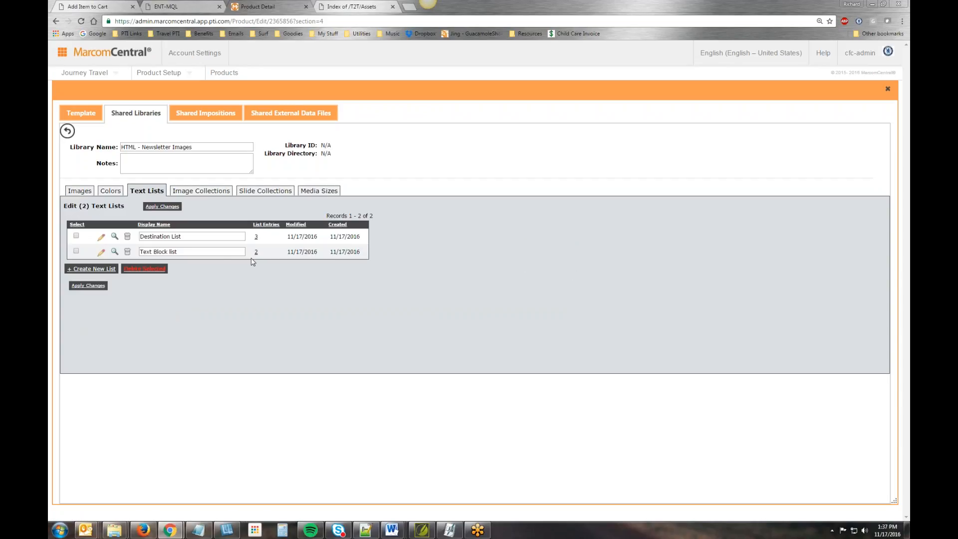
click(80, 191)
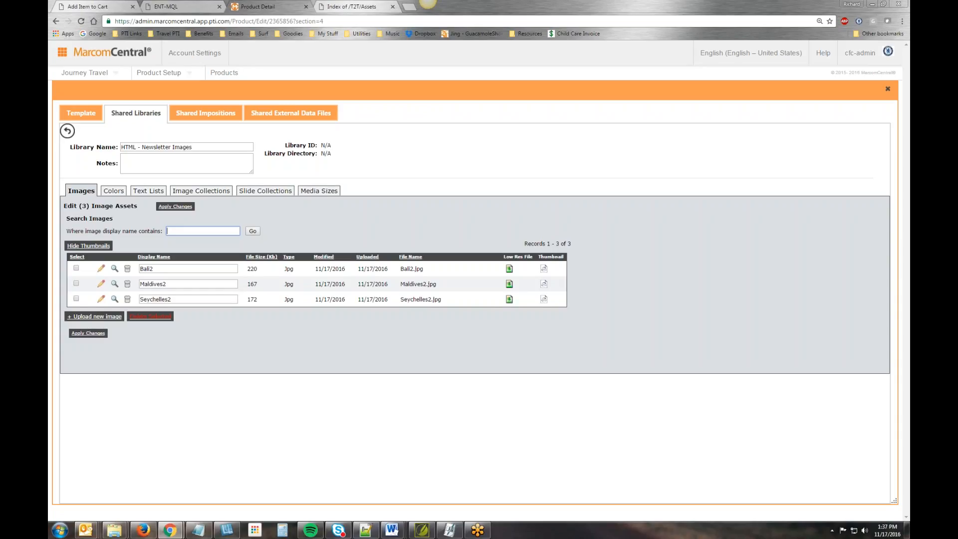
click(89, 246)
click(90, 245)
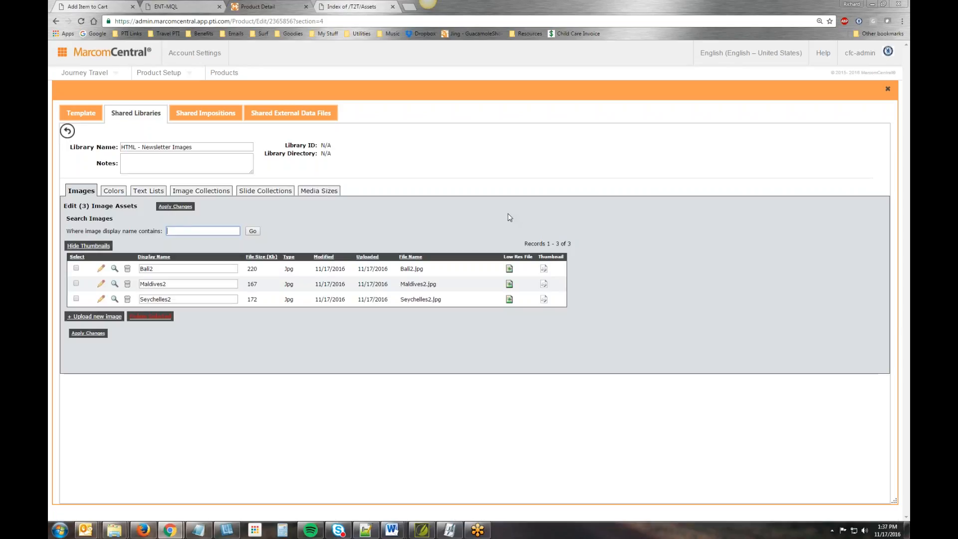
- Upload Bali2.jpg, Maldives2.jpg and Seychelles2.jpg to the HTML - Newsletter Images library again and continue past the upload confirmation
click(95, 316)
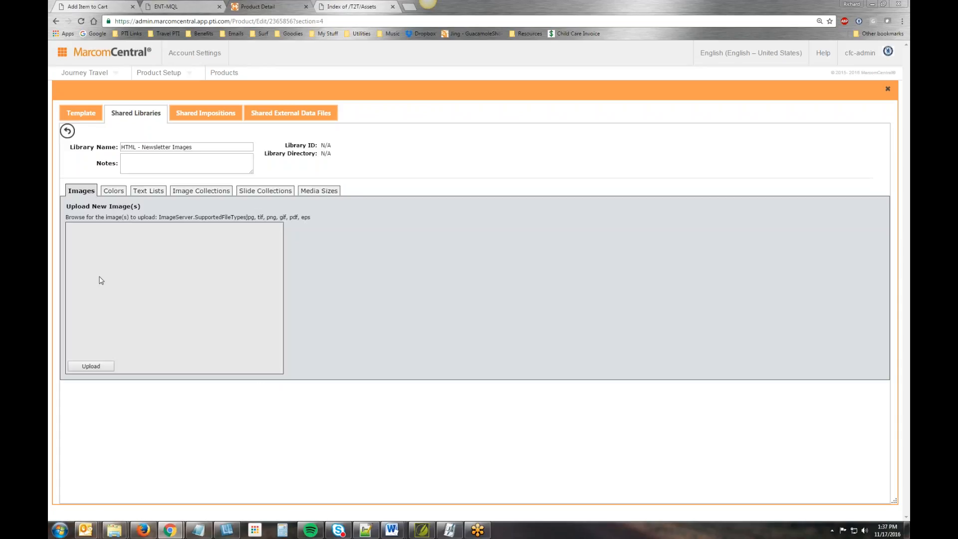
click(95, 231)
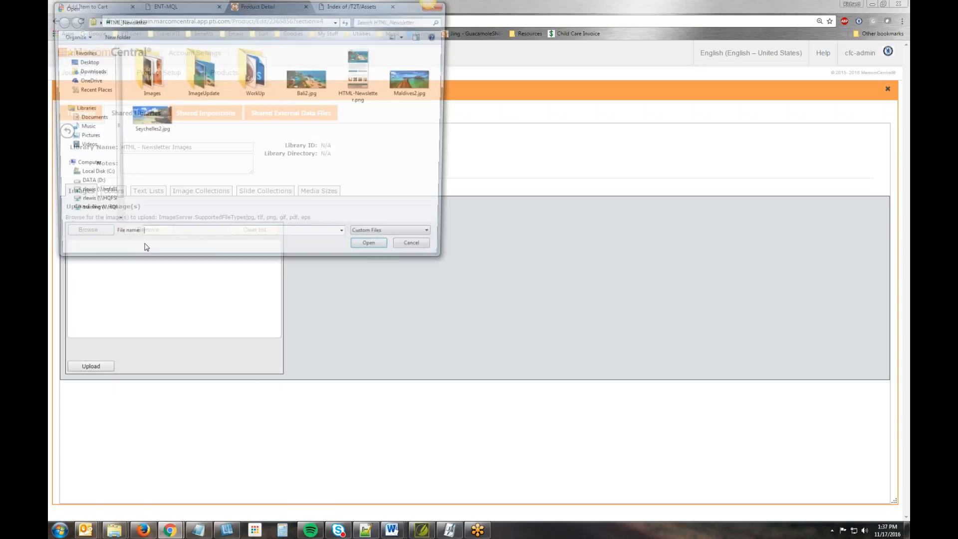
click(148, 118)
ctrl+click(312, 80)
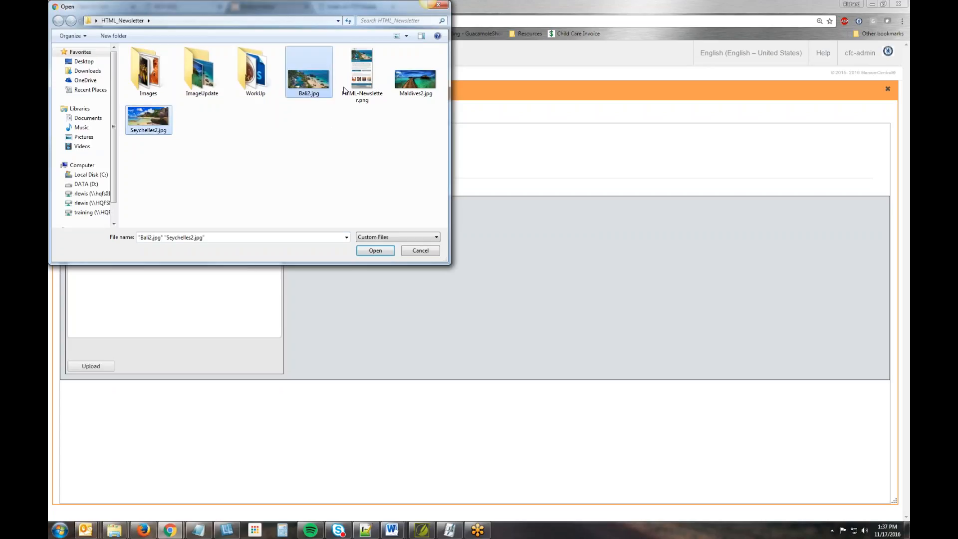
ctrl+click(411, 77)
click(376, 250)
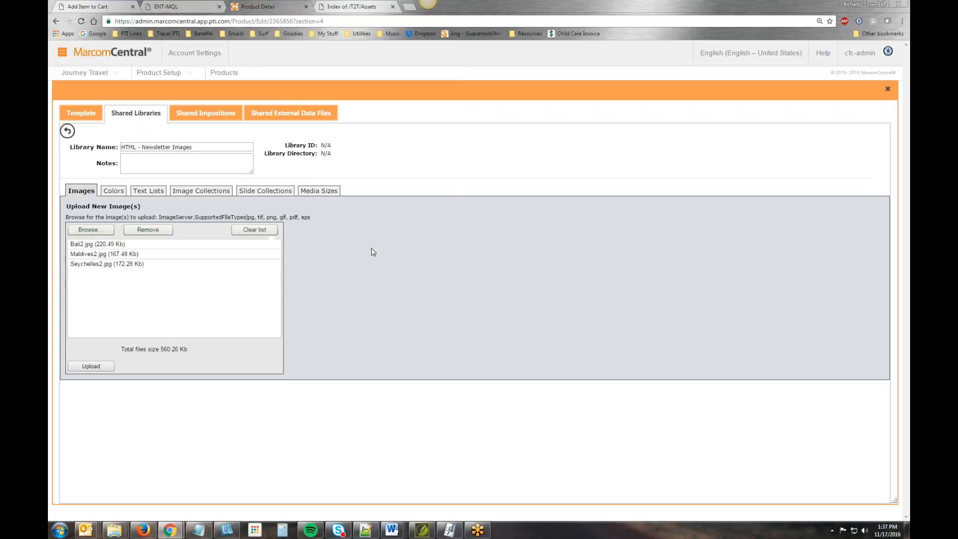
click(89, 367)
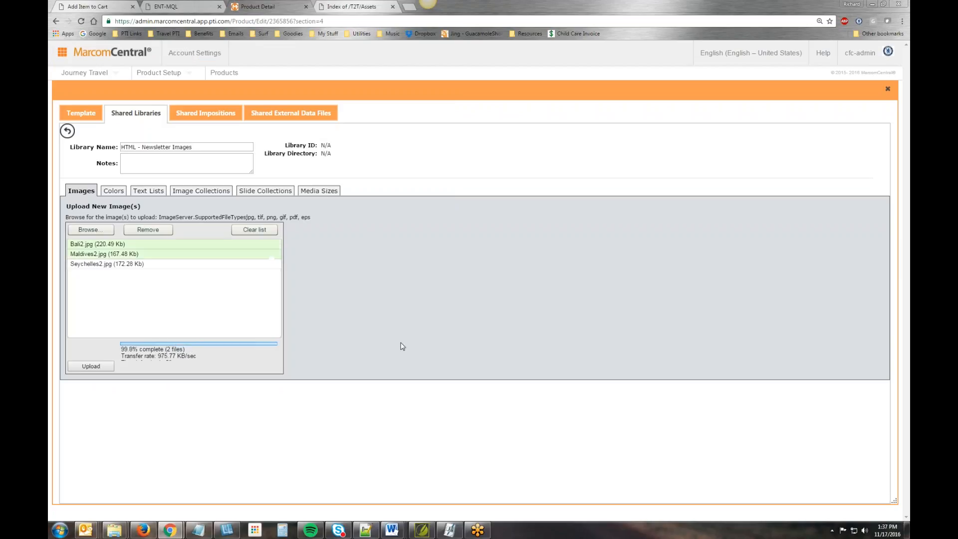
click(139, 267)
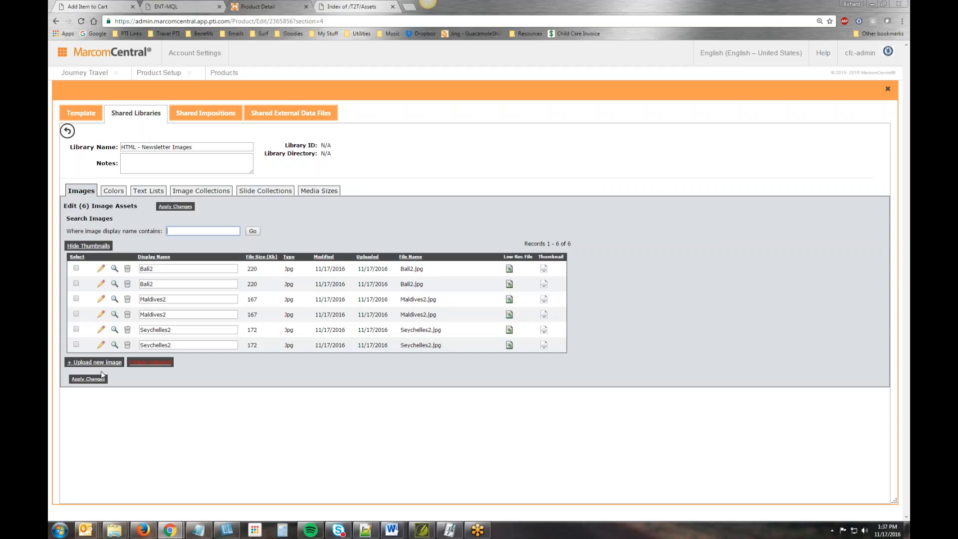
- Delete the duplicate Bali2, Maldives2 and Seychelles2 images from the HTML - Newsletter Images library
click(88, 245)
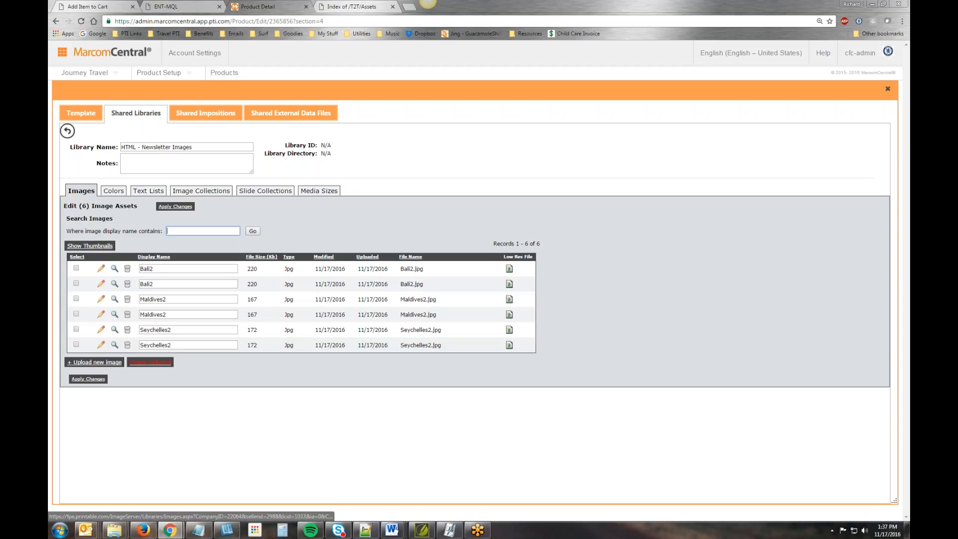
click(89, 245)
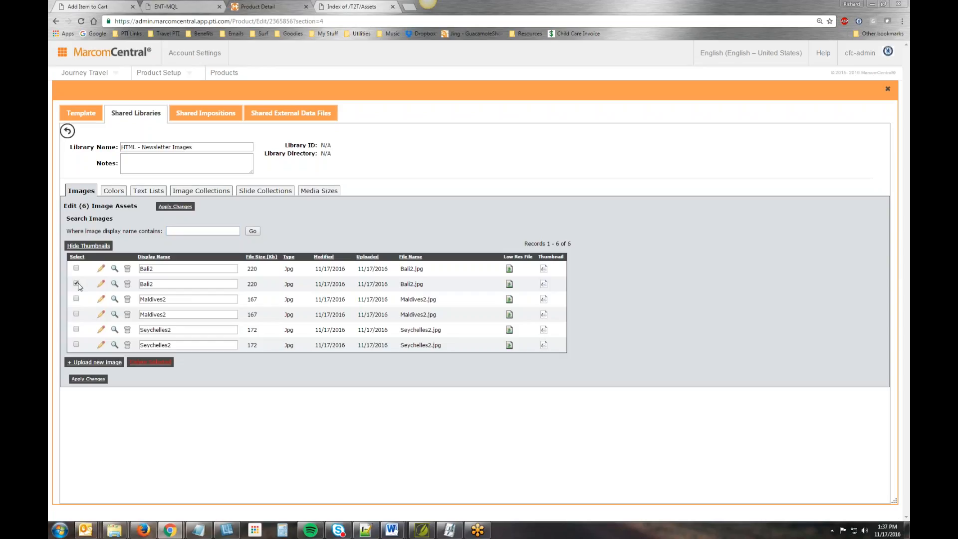
click(77, 314)
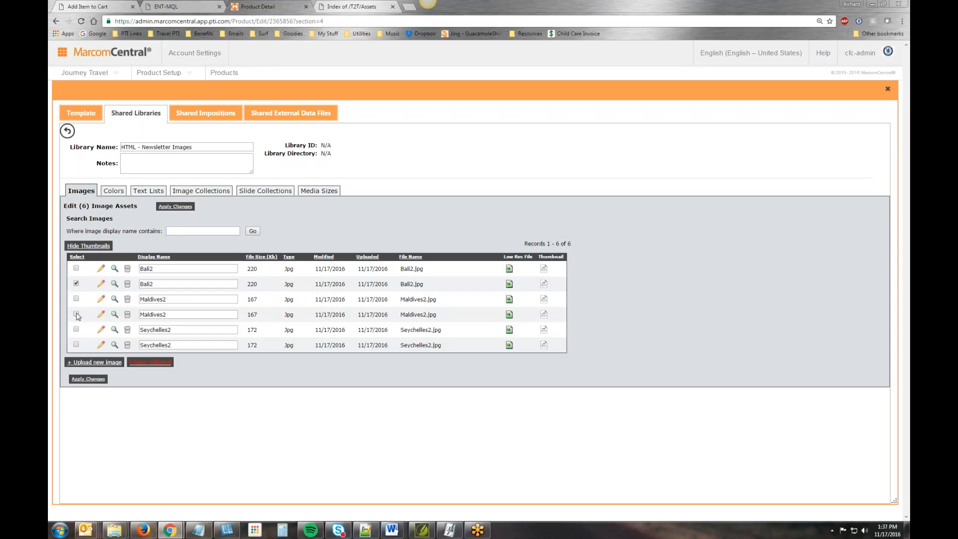
click(76, 345)
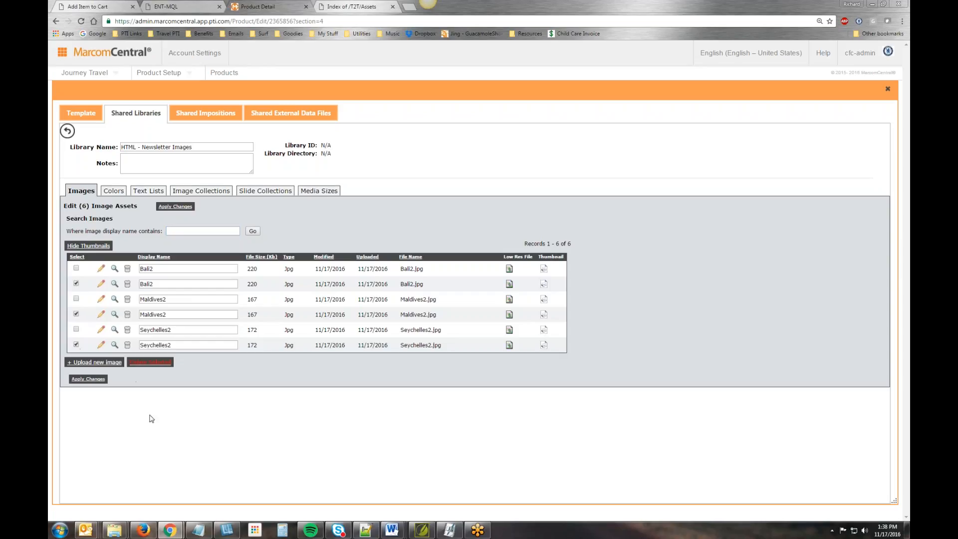
click(149, 363)
click(517, 153)
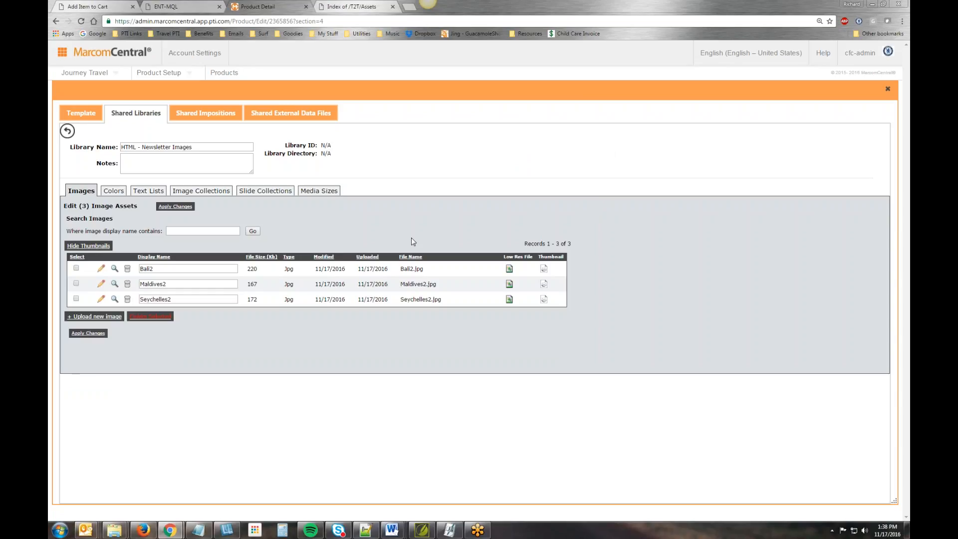
- Hide and show the image thumbnails again to check the remaining library images
click(93, 247)
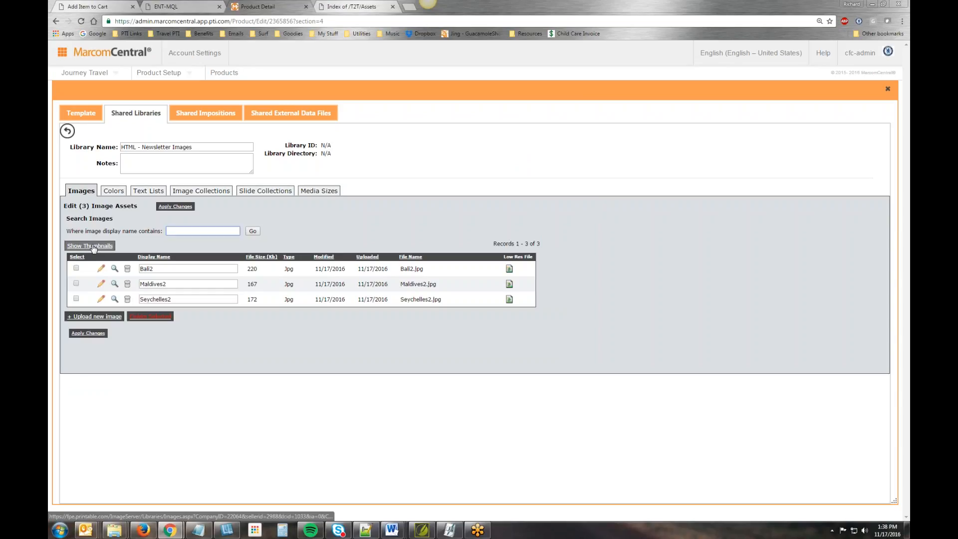
click(93, 247)
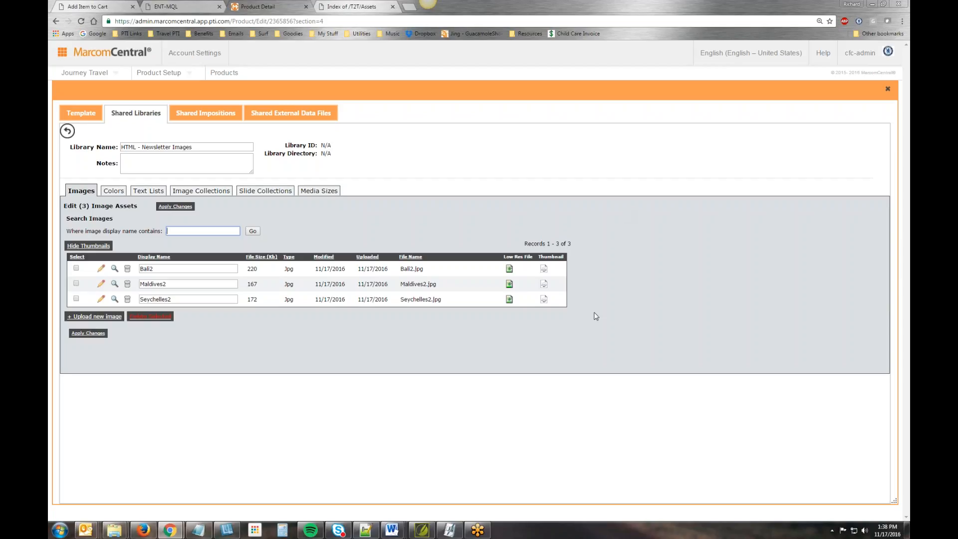
click(639, 244)
- Return to the template's images and look through the library choices for HTML - Newsletter Images
click(81, 114)
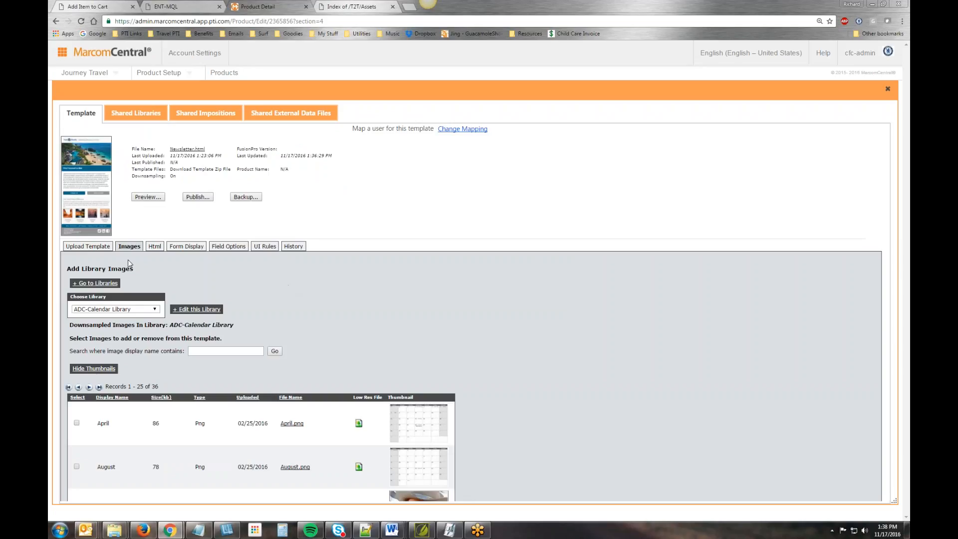
click(155, 309)
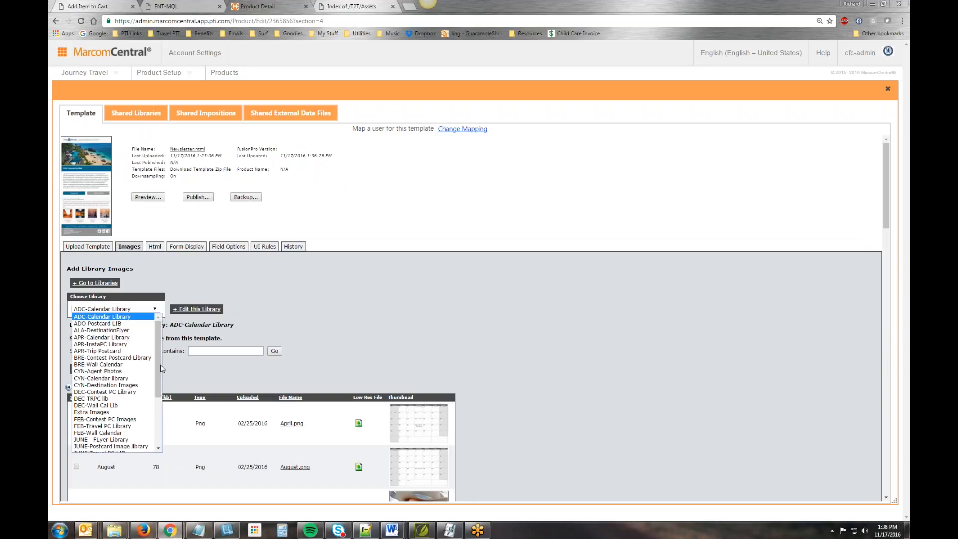
drag(161, 357, 163, 278)
click(162, 278)
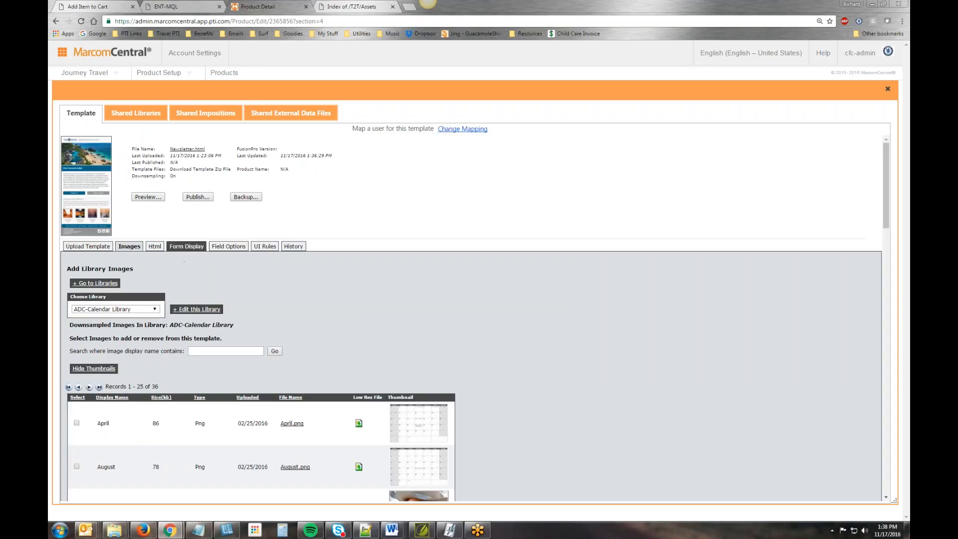
- In the template's form display, set the Destination field type to Text Drop-Down (Library) and Accent_Color_Value to Text Drop-Down
click(186, 246)
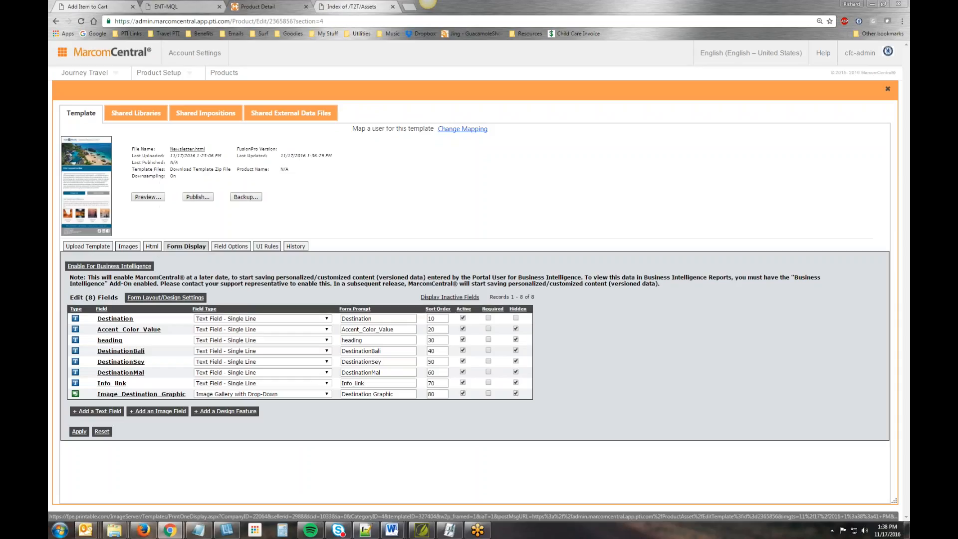
click(248, 319)
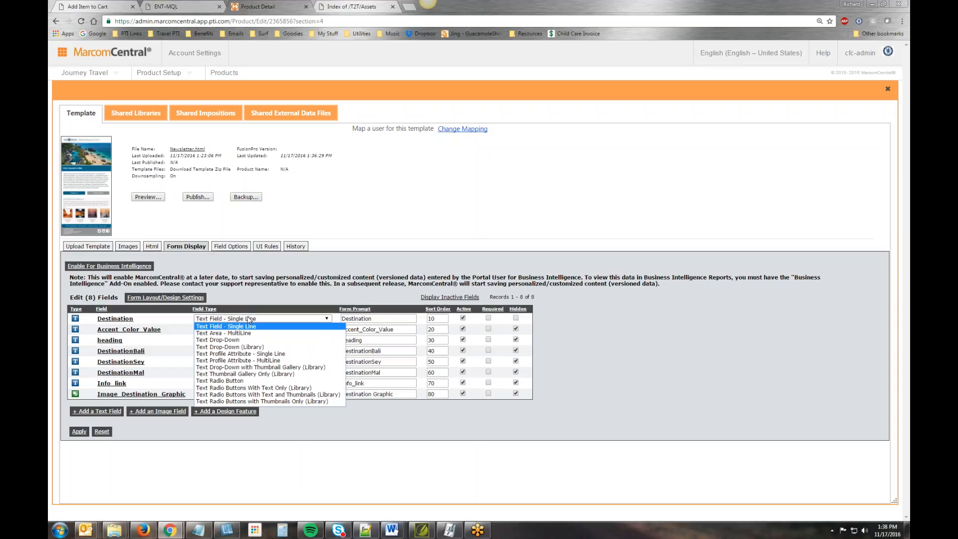
click(254, 347)
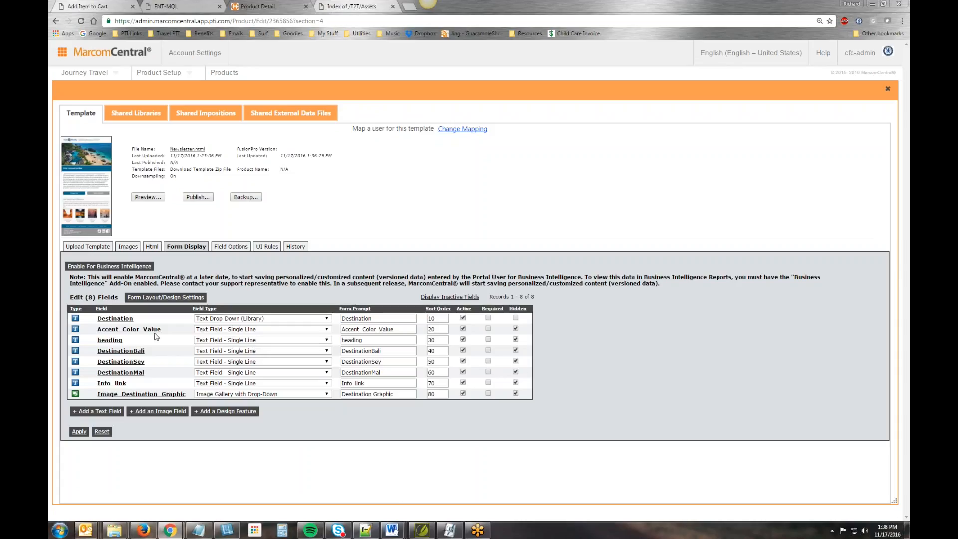
click(271, 330)
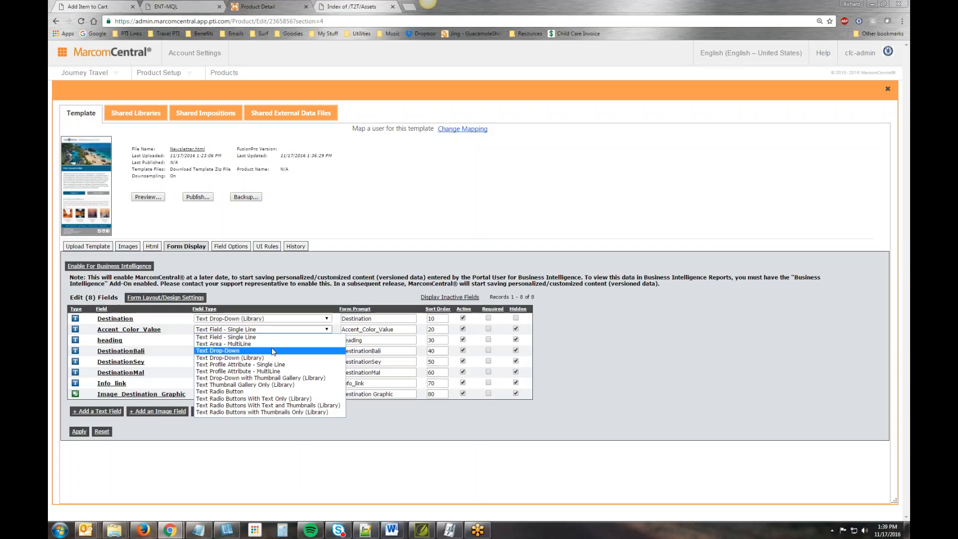
click(273, 351)
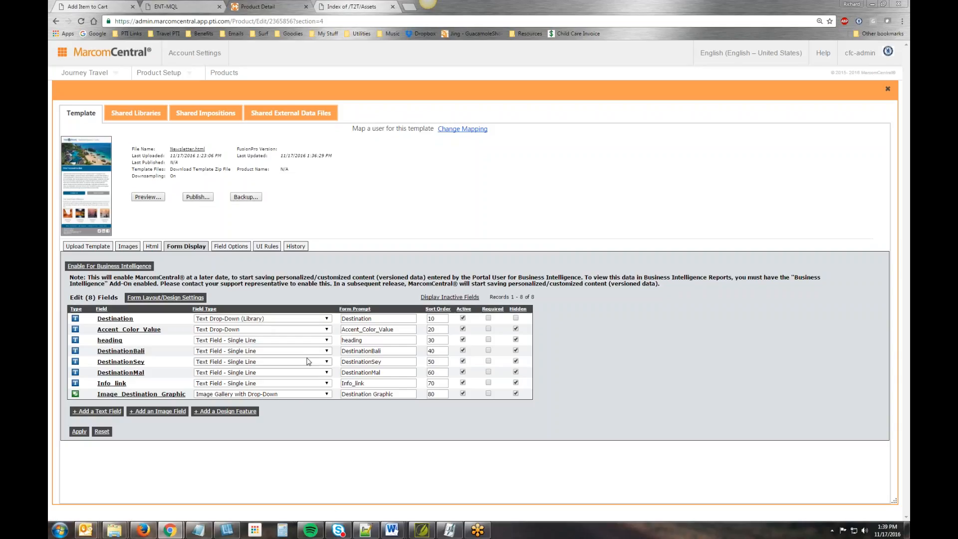
- Unhide the heading field, keep it as a single-line text field, and change its form prompt to Headline
click(273, 342)
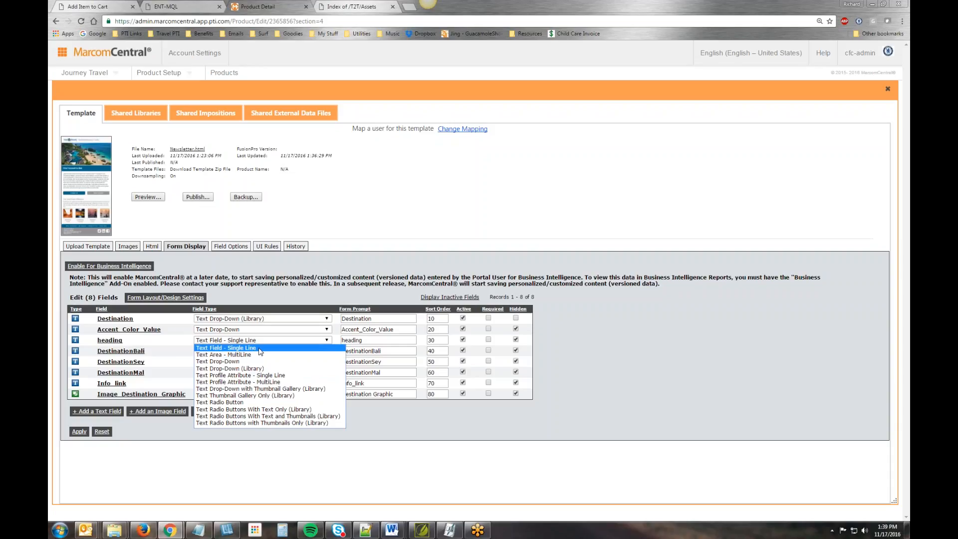
click(516, 340)
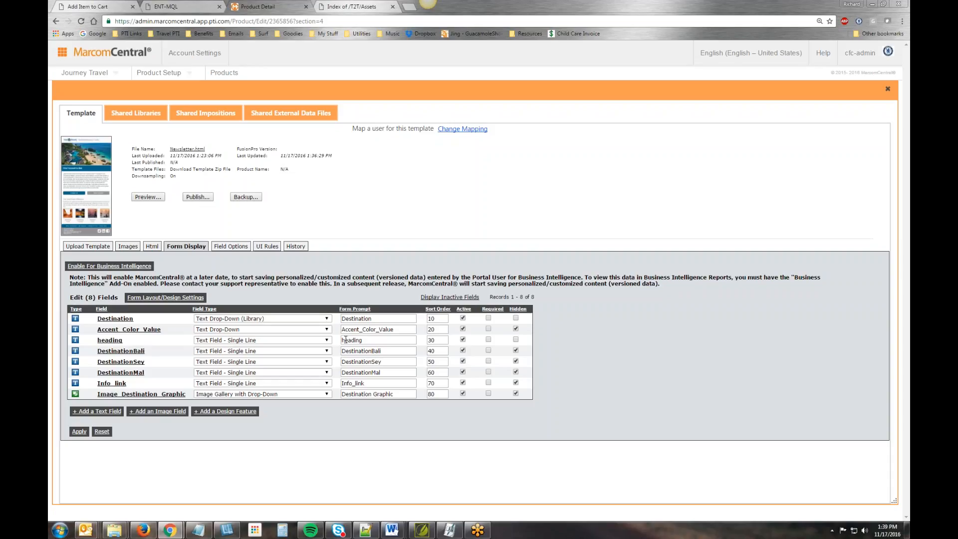
drag(345, 339, 342, 339)
text(H)
text(line)
- Set the DestinationBali, DestinationSey and DestinationMal field types to Text Drop-Down (Library)
click(264, 351)
click(262, 379)
click(258, 361)
click(260, 389)
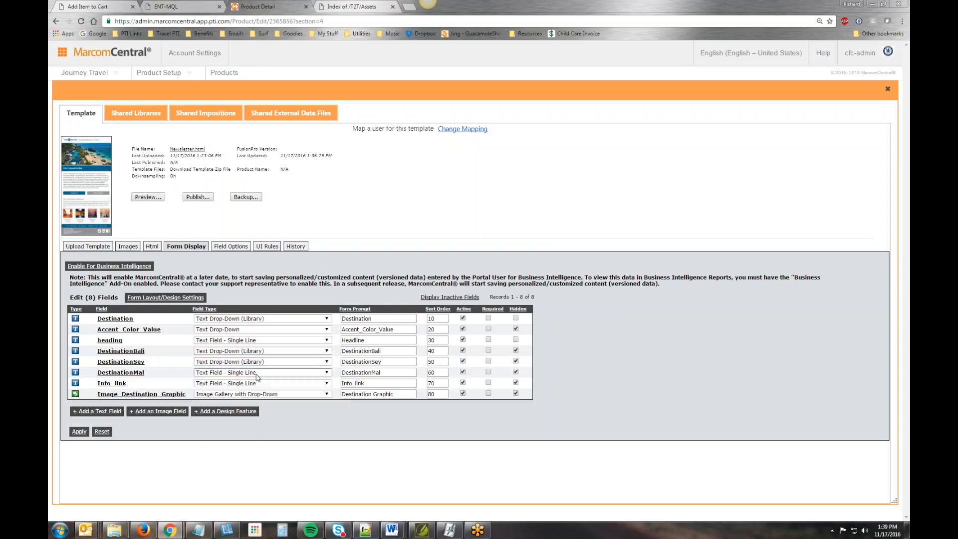
click(257, 372)
click(264, 401)
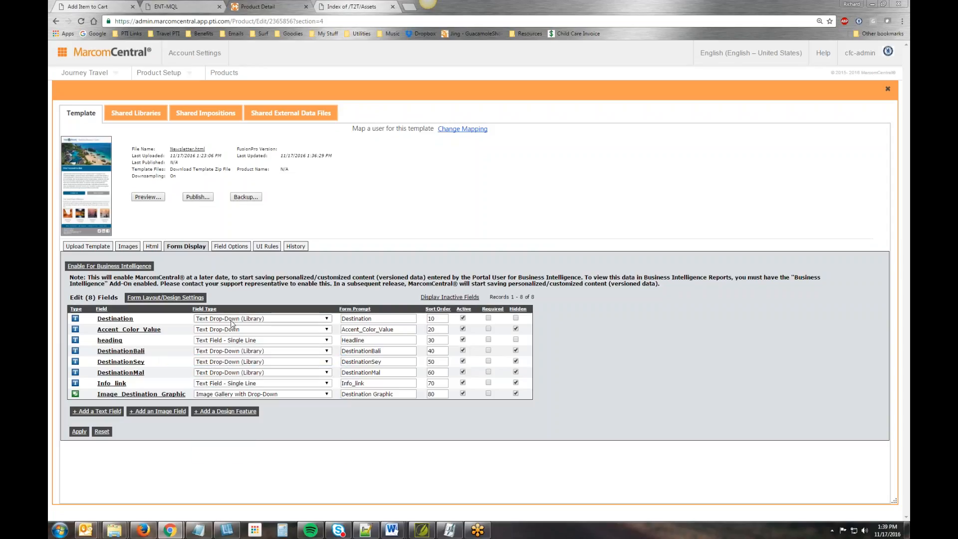
- Set the Info_link field type to Text Drop-Down and apply the form display changes
click(281, 382)
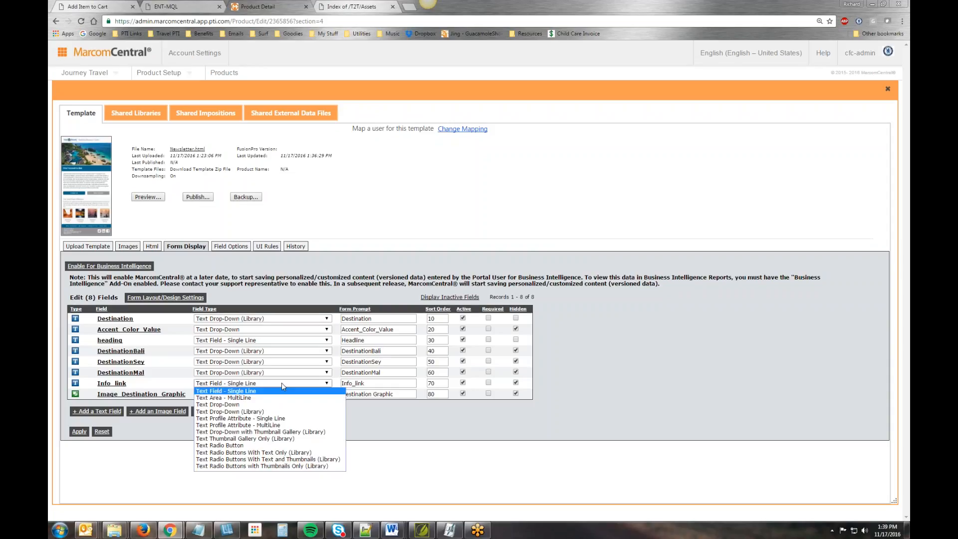
click(284, 405)
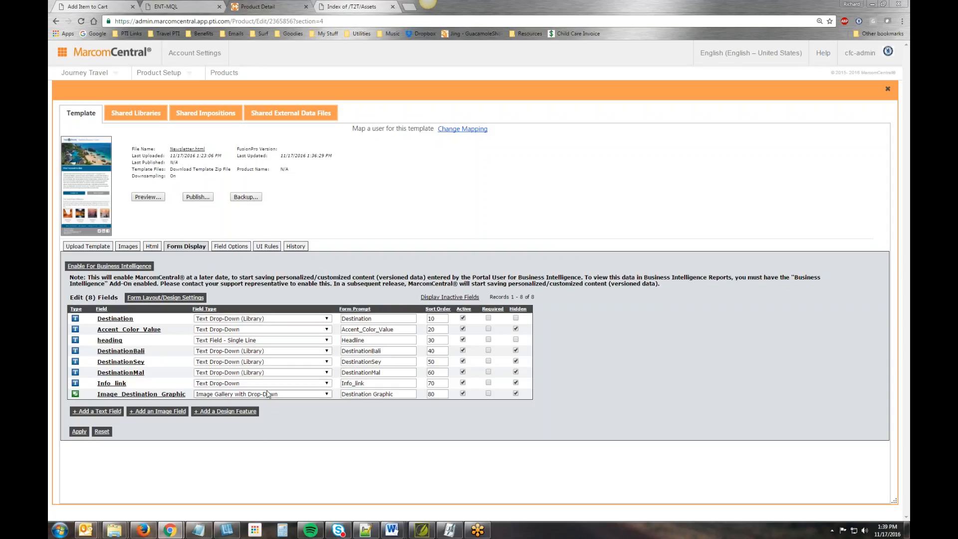
click(79, 431)
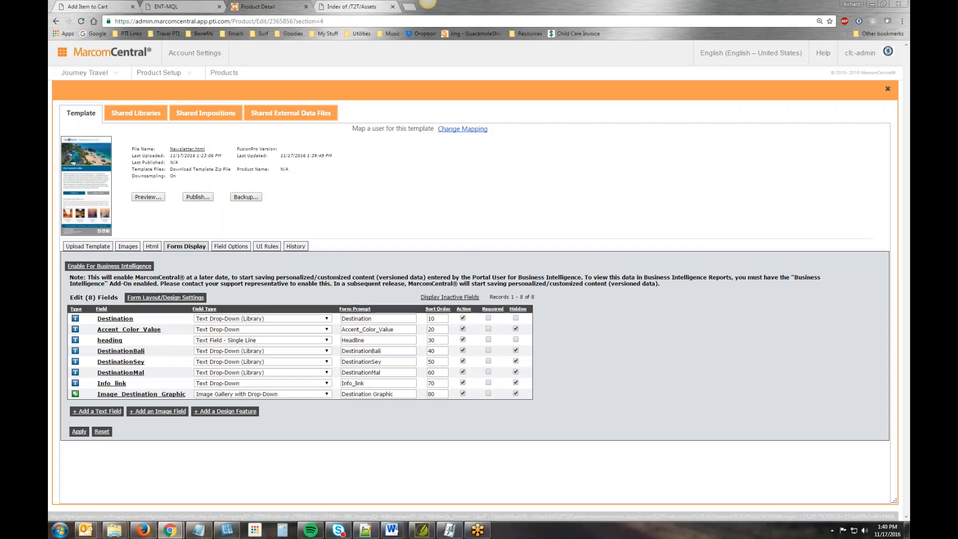
- Add a new text field with the form prompt Color Theme and sort order 30
drag(404, 330, 329, 329)
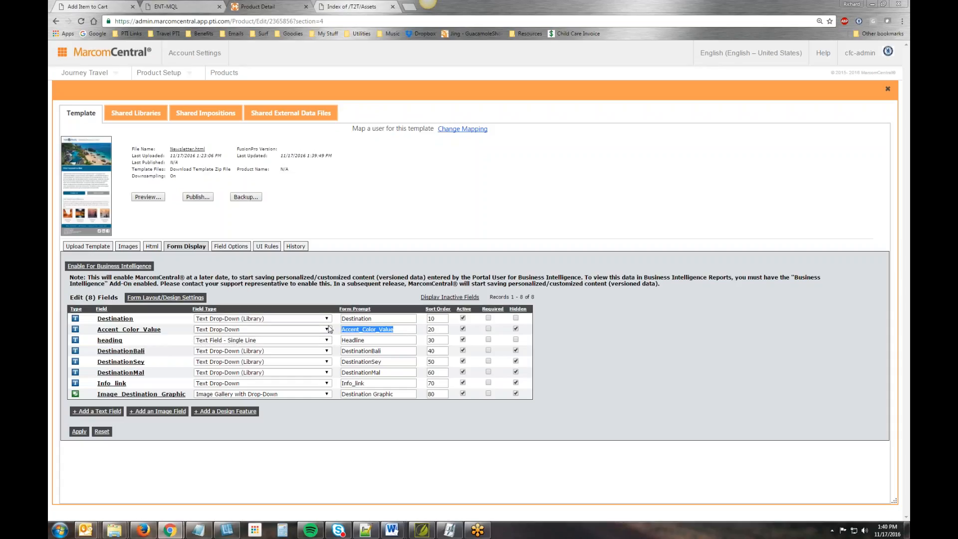
click(102, 412)
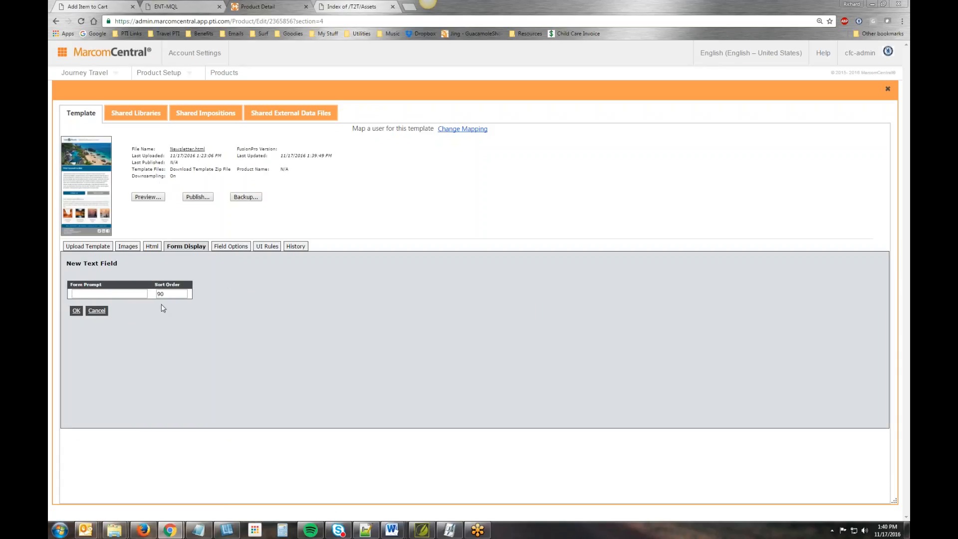
text(Color Theme)
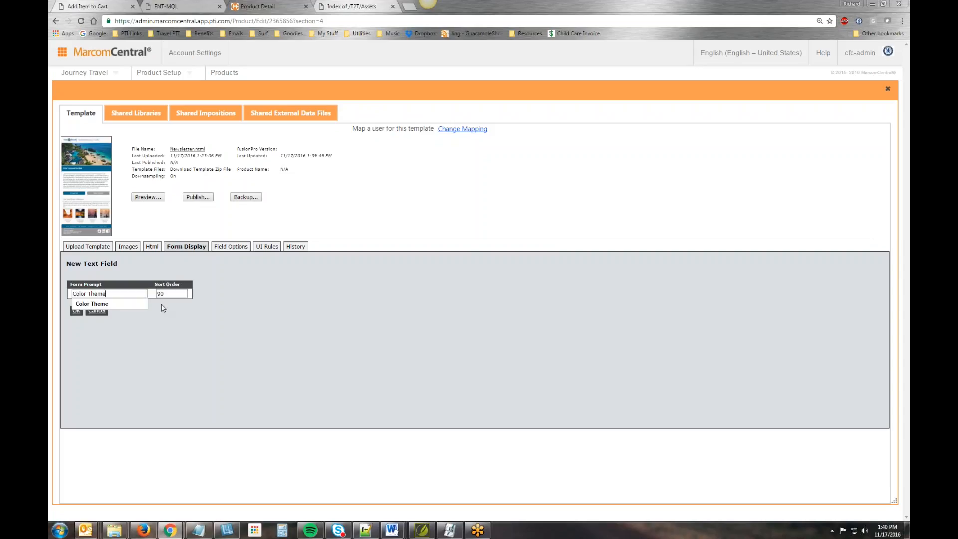
key(Tab)
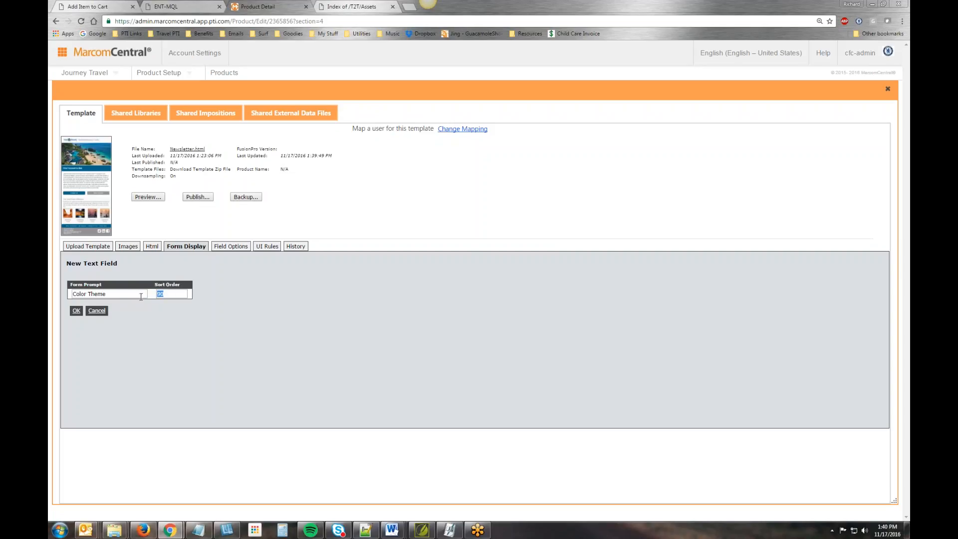
text(30)
click(76, 310)
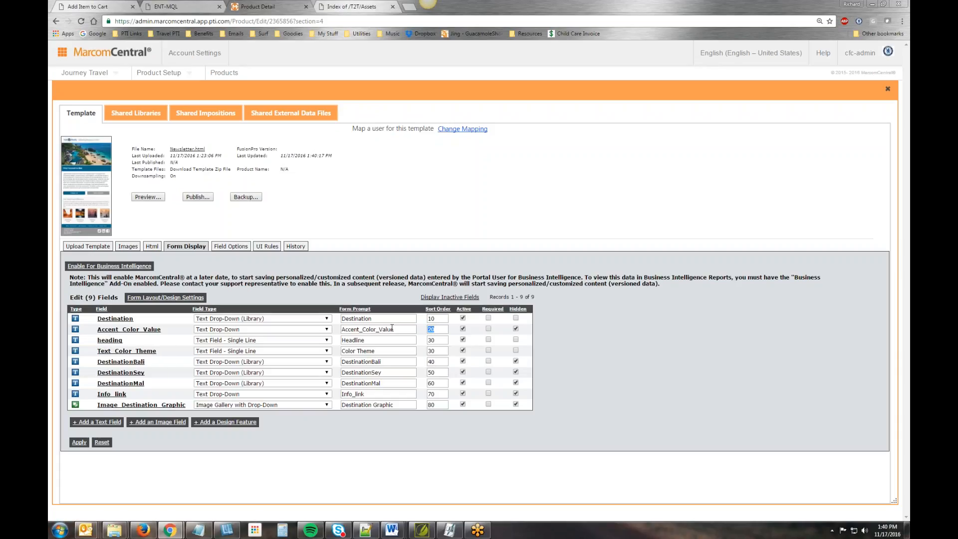
- Set the sort order of Accent_Color_Value to 35 and of heading to 20, and apply the changes
text(35)
click(434, 341)
text(20)
click(80, 442)
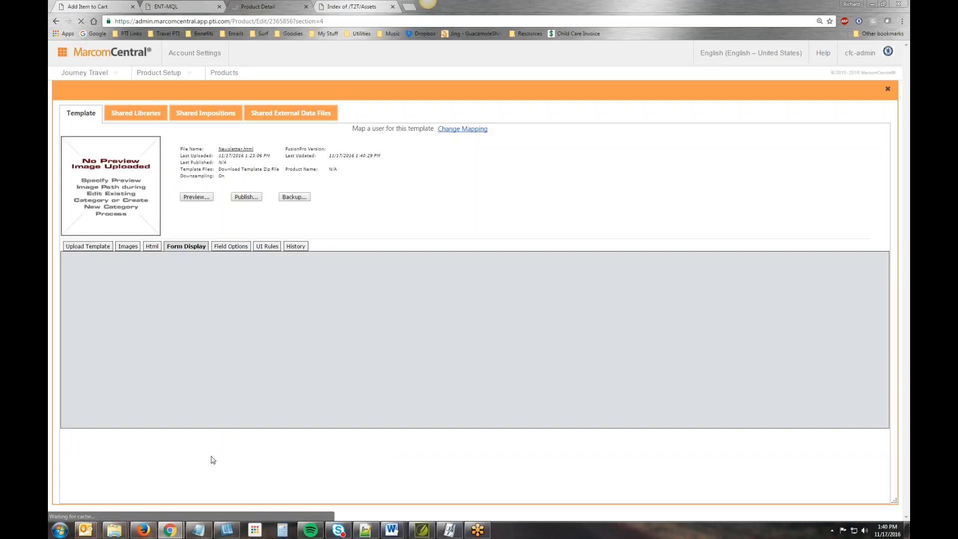
double_click(369, 318)
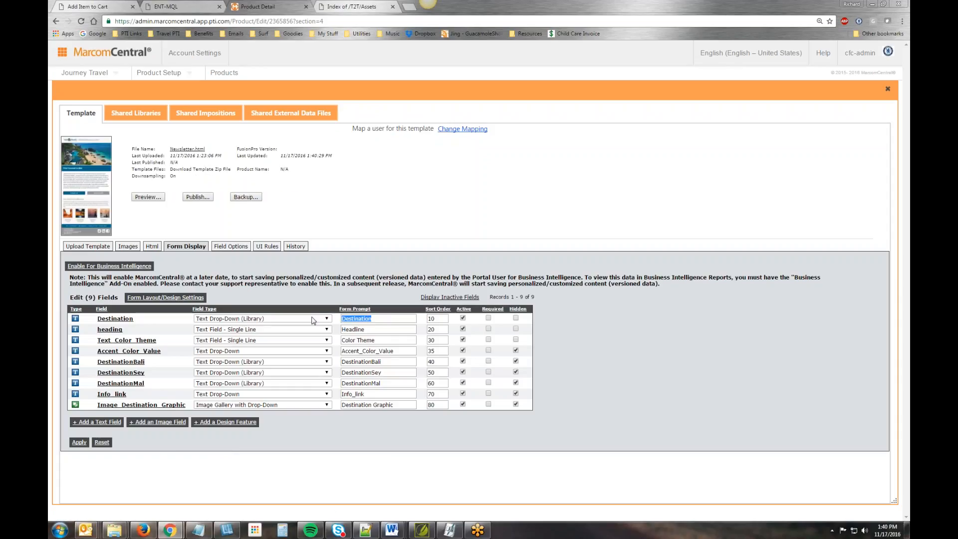
double_click(379, 329)
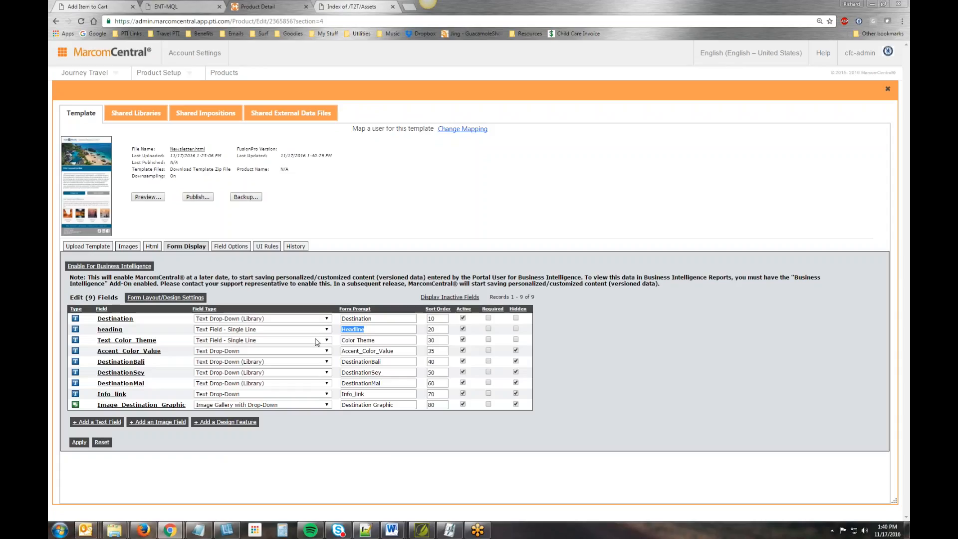
double_click(383, 340)
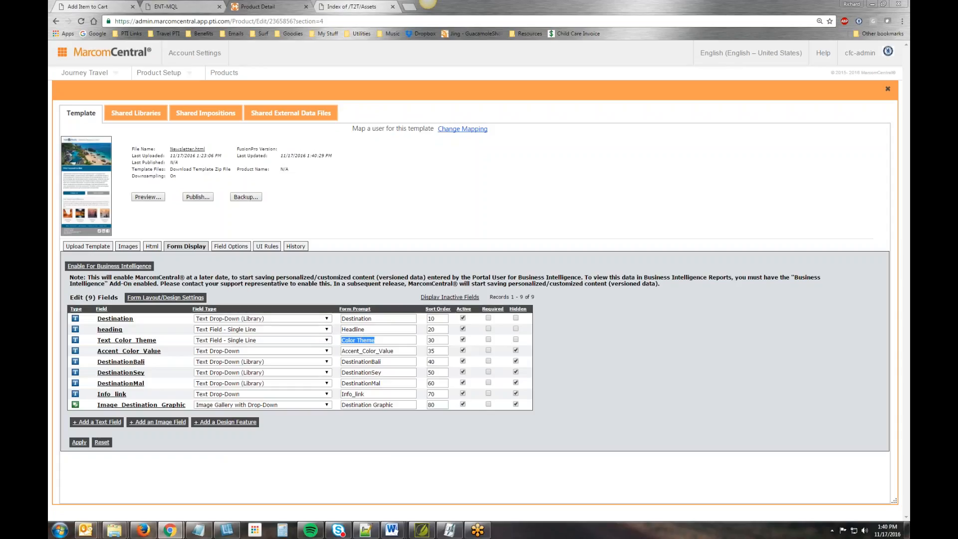
- Set the Text_Color_Theme field type to Text Drop-Down and apply the change
click(257, 340)
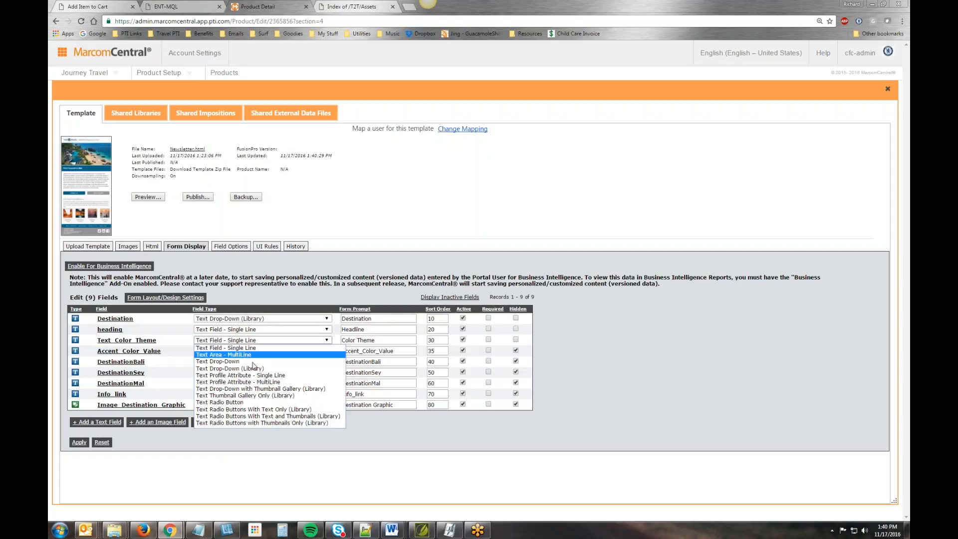
click(252, 362)
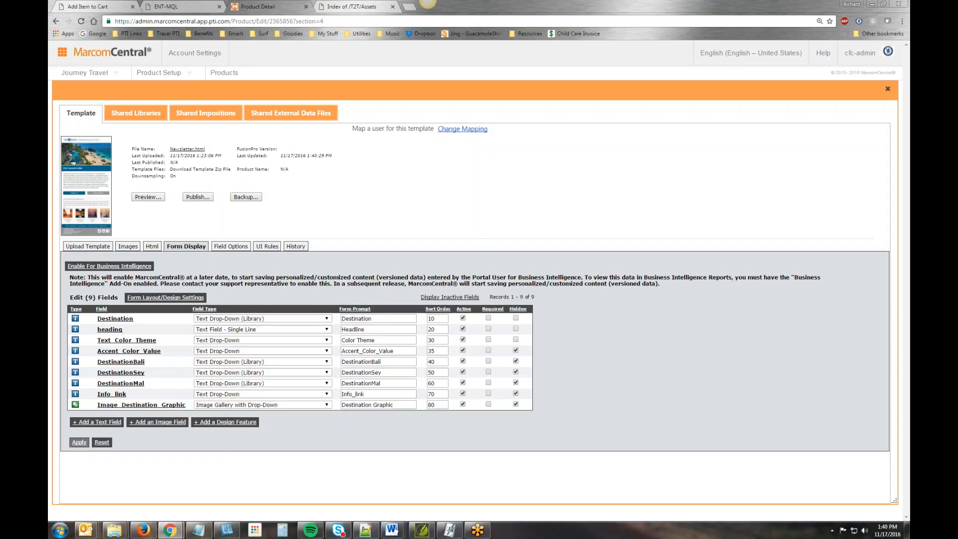
click(79, 442)
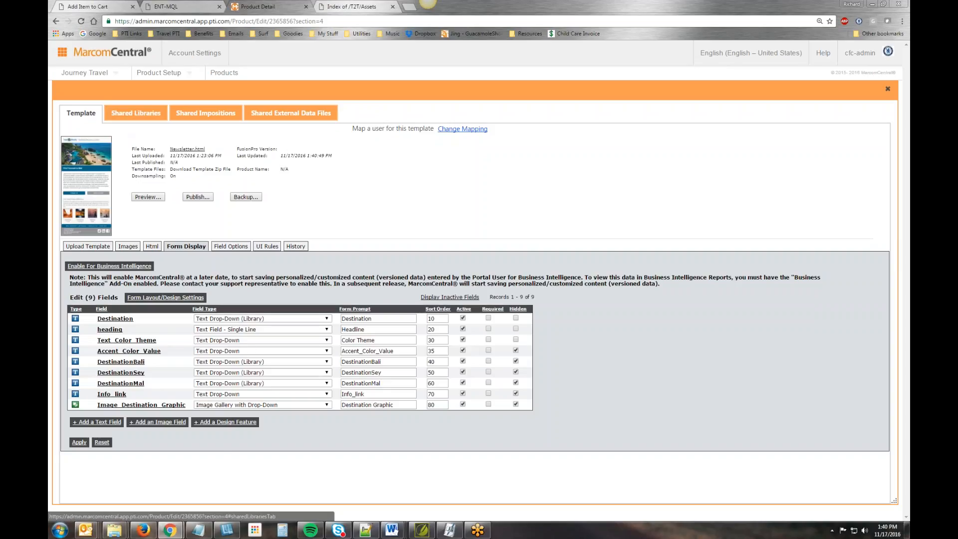
- Populate the Destination field's drop-down from the Destination List of the HTML - Newsletter Images library
click(118, 319)
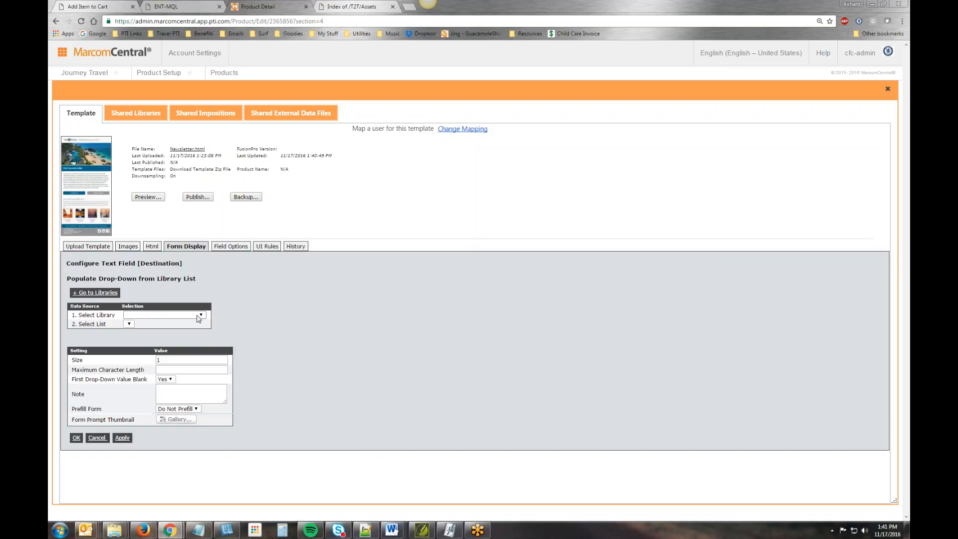
click(199, 315)
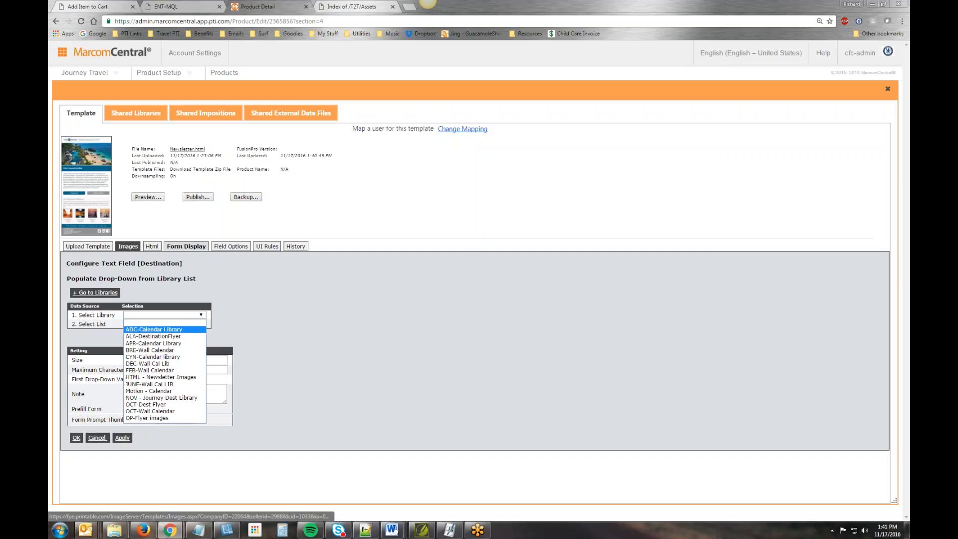
click(184, 378)
click(169, 332)
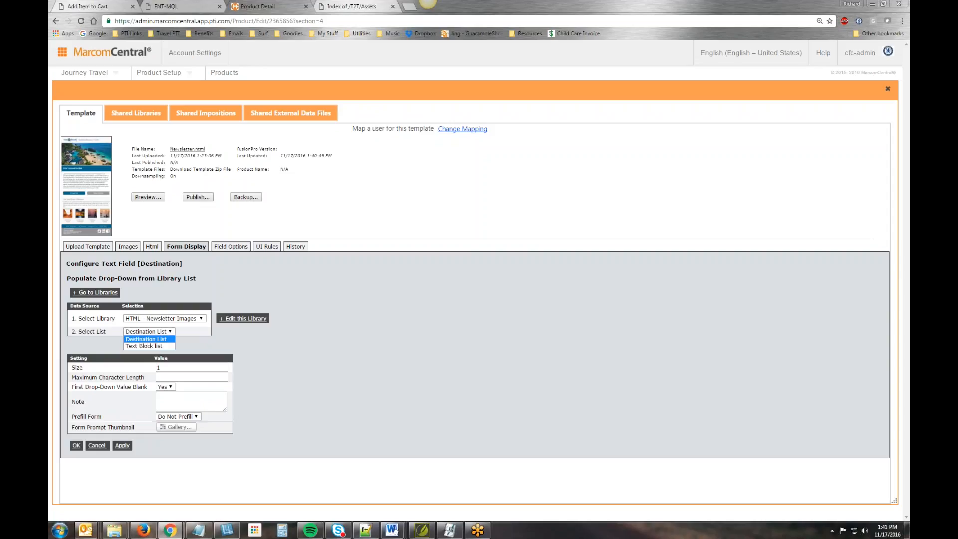
click(194, 341)
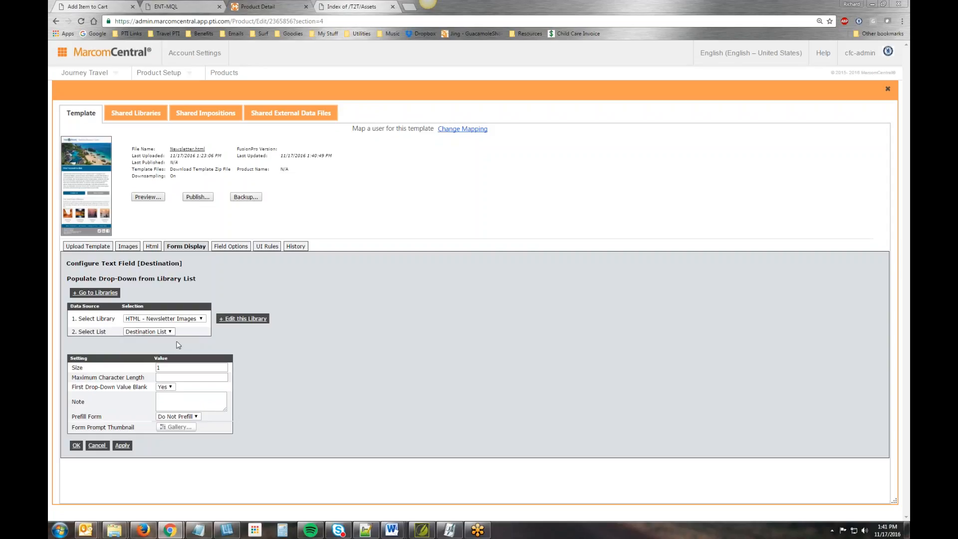
- Set First Drop-Down Value Blank to No for the Destination field and save its configuration
click(169, 388)
click(172, 402)
double_click(76, 367)
click(201, 320)
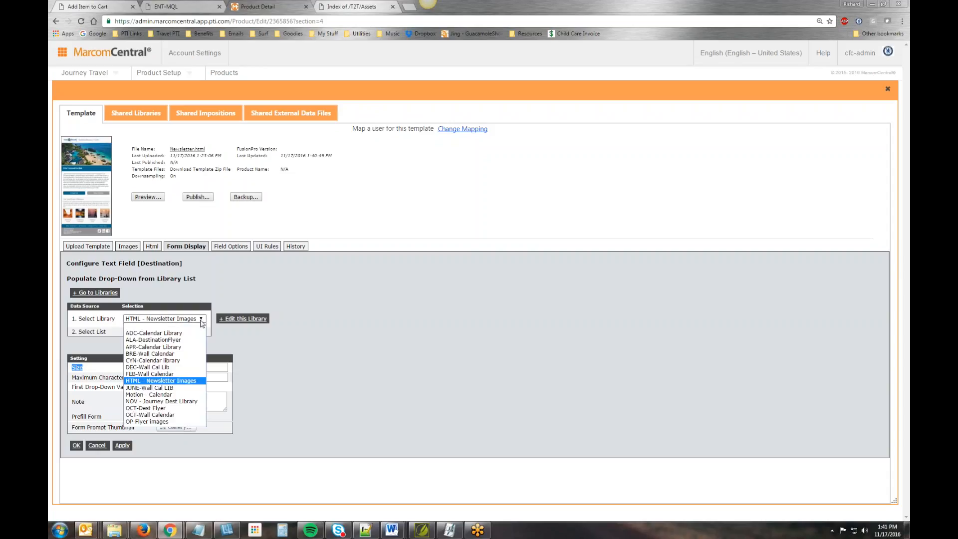
click(230, 342)
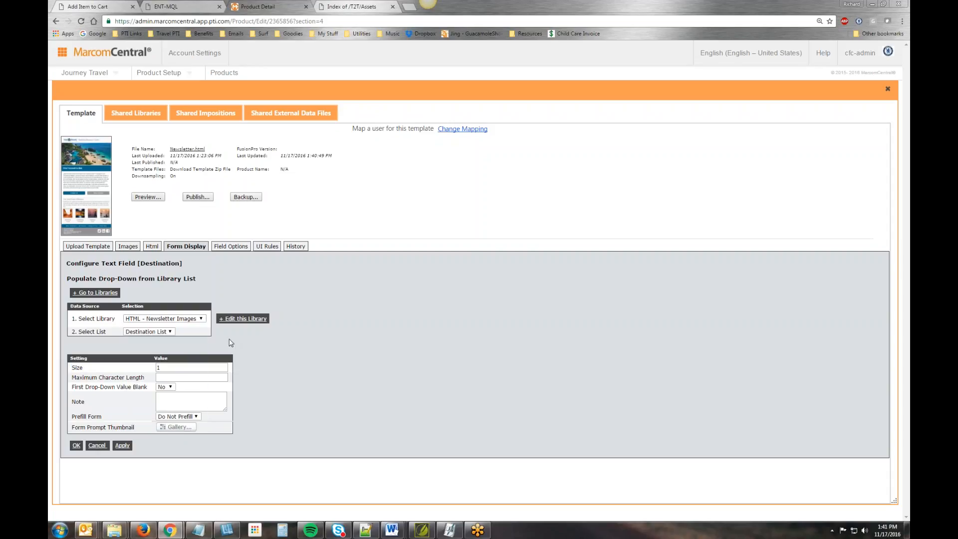
drag(72, 368, 86, 368)
click(296, 395)
click(76, 445)
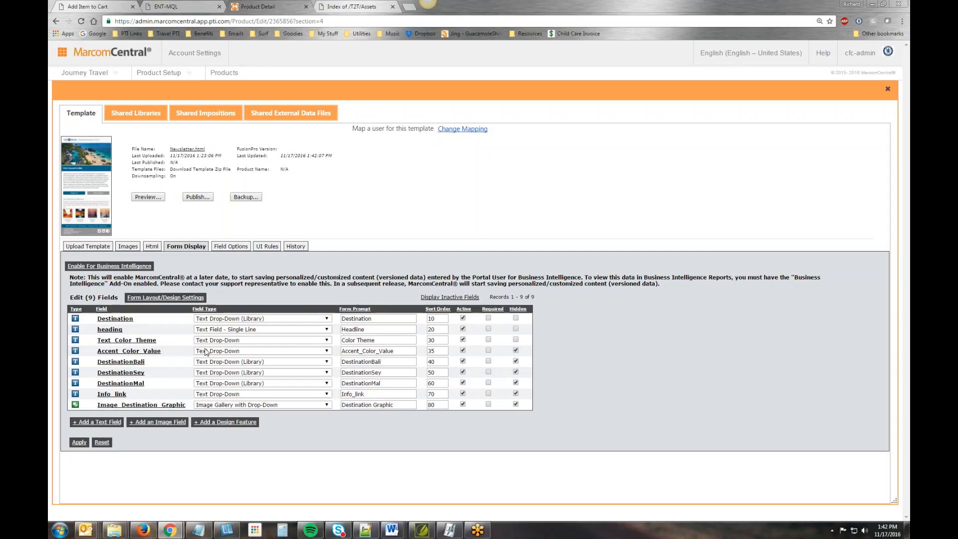
- Give the heading field a maximum character length of 35 and the note "Enter your headline for the selected Destination.", and save it
click(109, 331)
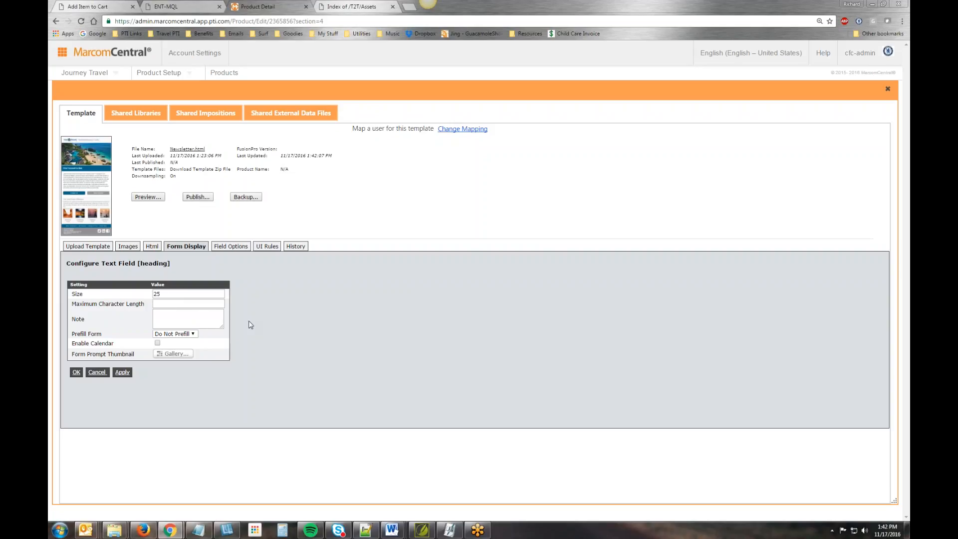
text(35)
text(Enter your )
text(headline for )
text(the selected )
text(ZD)
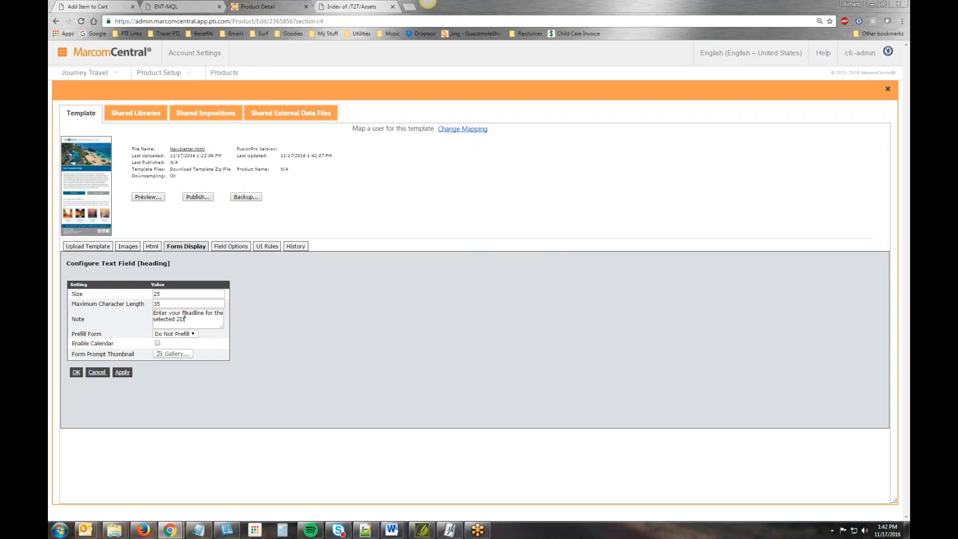
text(estination.)
key(BackSpace)
click(76, 372)
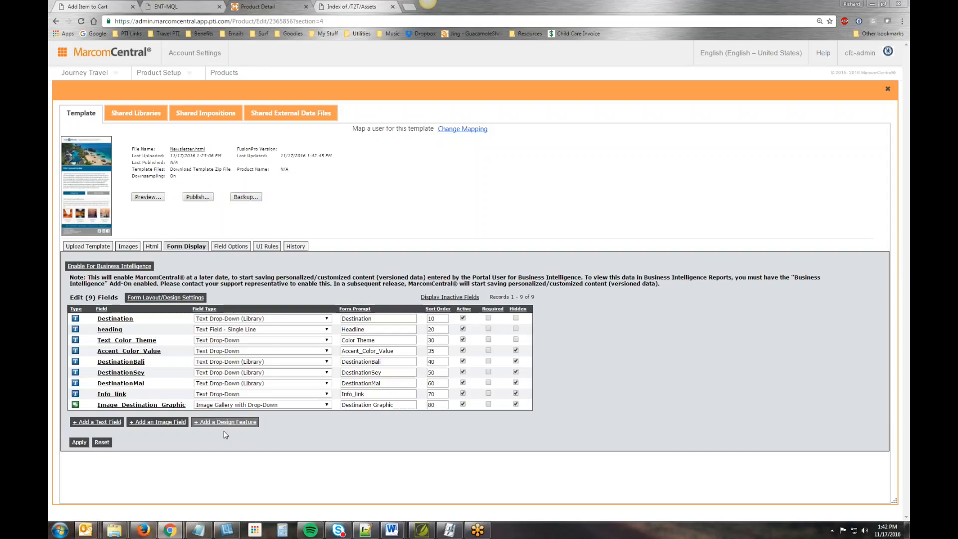
- Add the list entries Travel Blue with sort order 10 and Travel Green with sort order 20 to the Text_Color_Theme drop-down
click(129, 340)
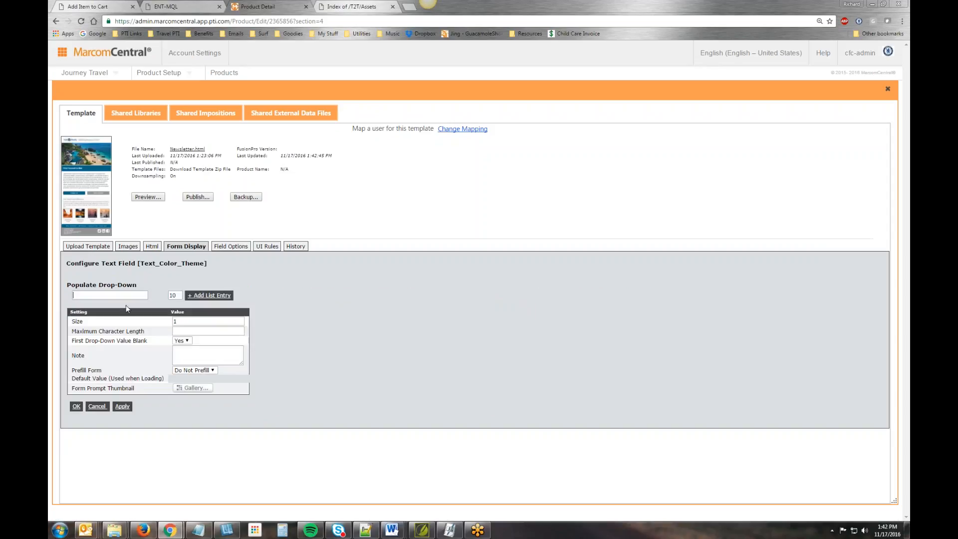
text(Travel Blue)
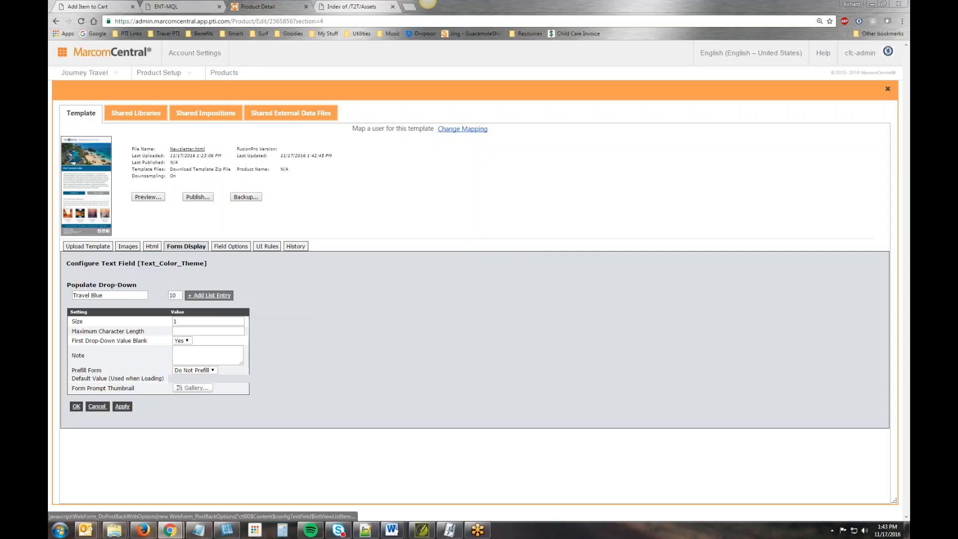
click(212, 295)
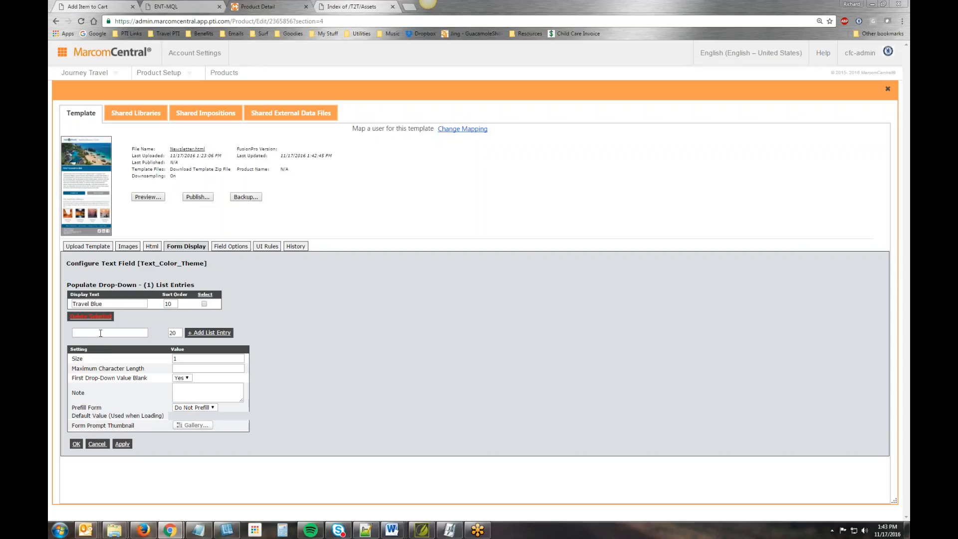
text(Travel Green)
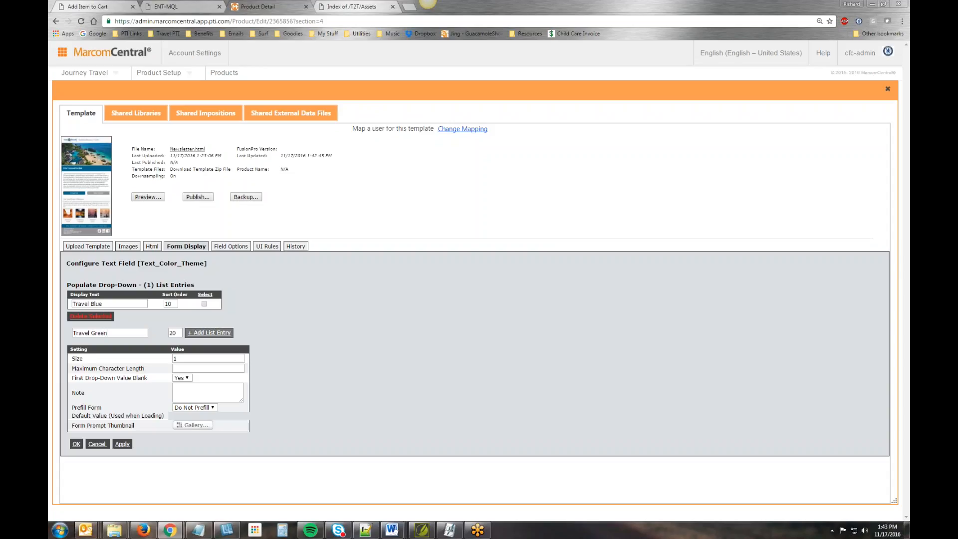
click(191, 338)
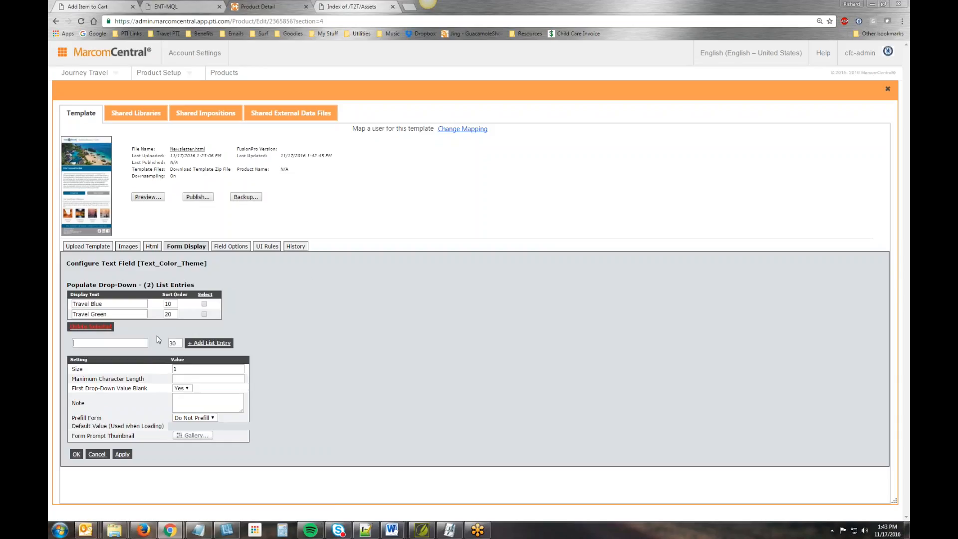
- Add the list entry Sky Blue with sort order 30 to the Text_Color_Theme drop-down
text(Sky Blkue)
key(Left)
key(Left)
key(BackSpace)
click(219, 342)
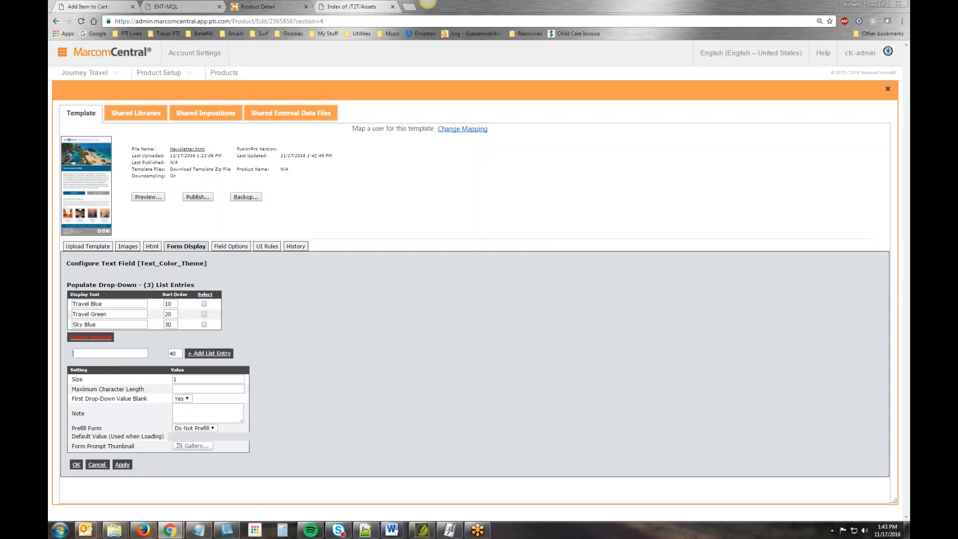
- Set First Drop-Down Value Blank to No for the Text_Color_Theme field and save its configuration
click(184, 398)
click(187, 413)
click(188, 398)
click(180, 412)
click(76, 465)
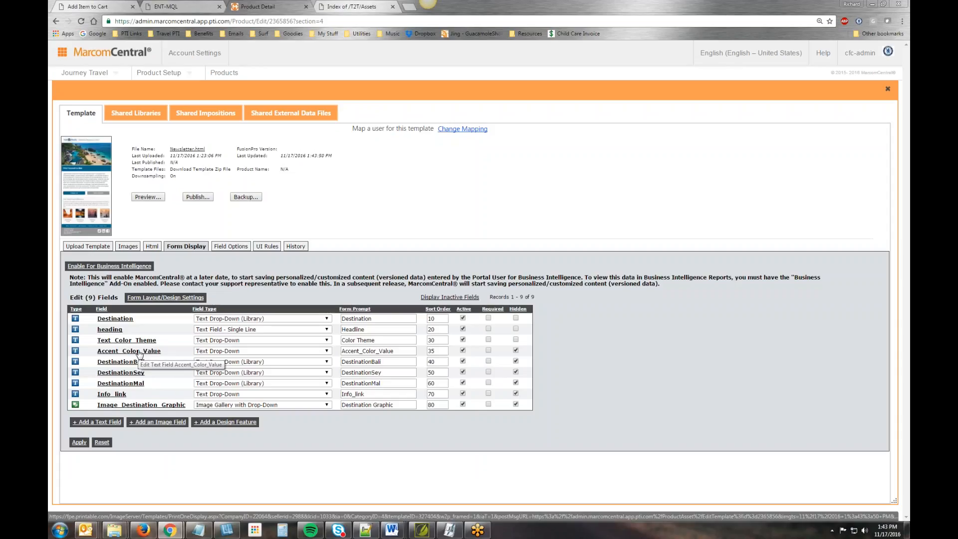
- Add the colour value #006588 as the first list entry of the Accent_Color_Value drop-down
click(140, 352)
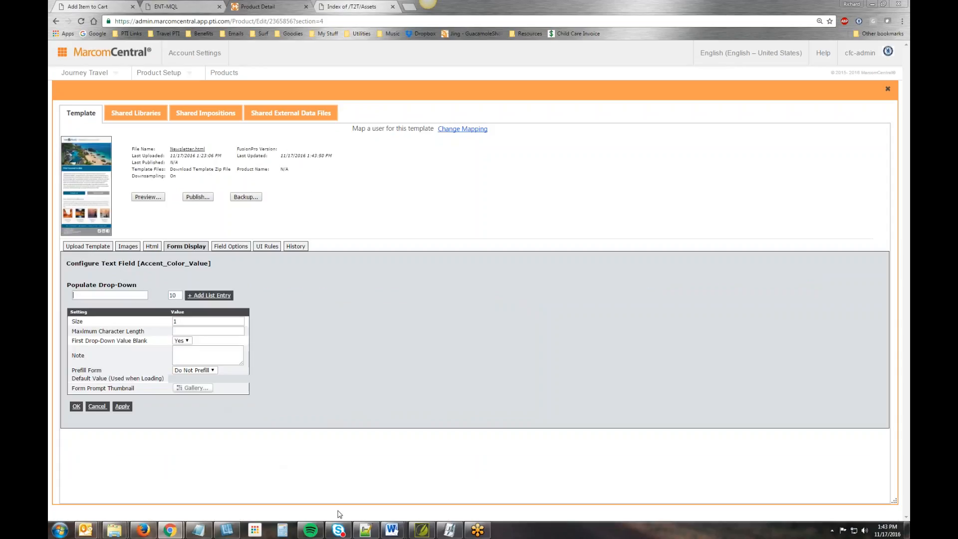
mouse_move(394, 527)
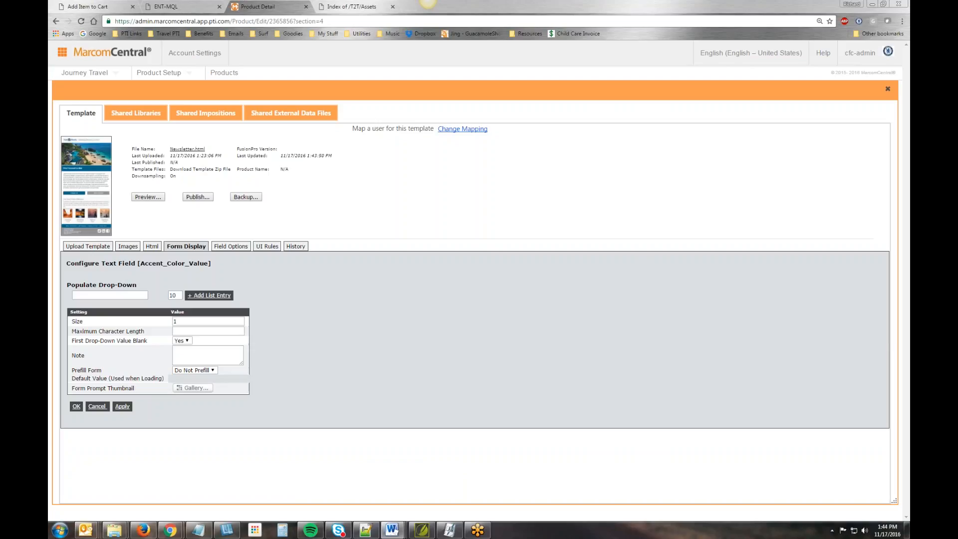
click(116, 293)
text(#006588)
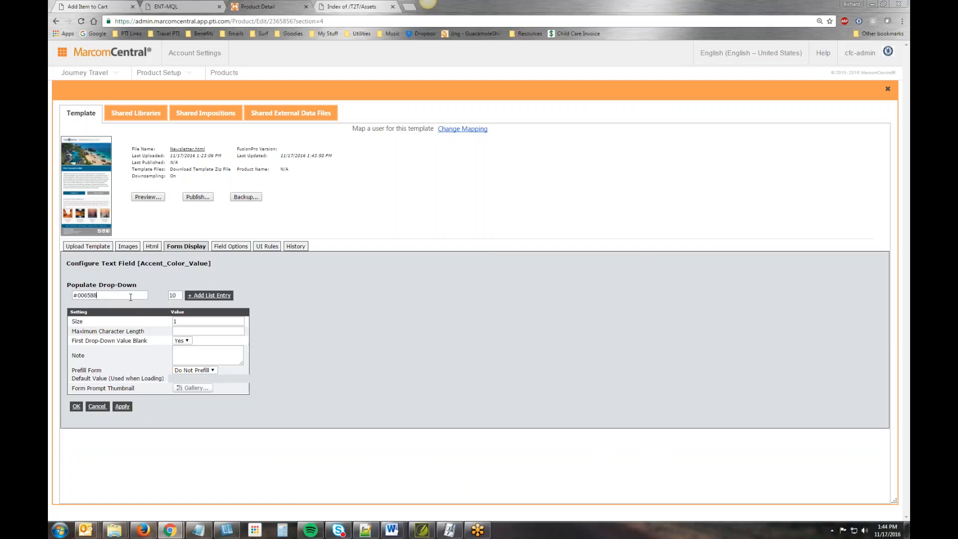
click(210, 296)
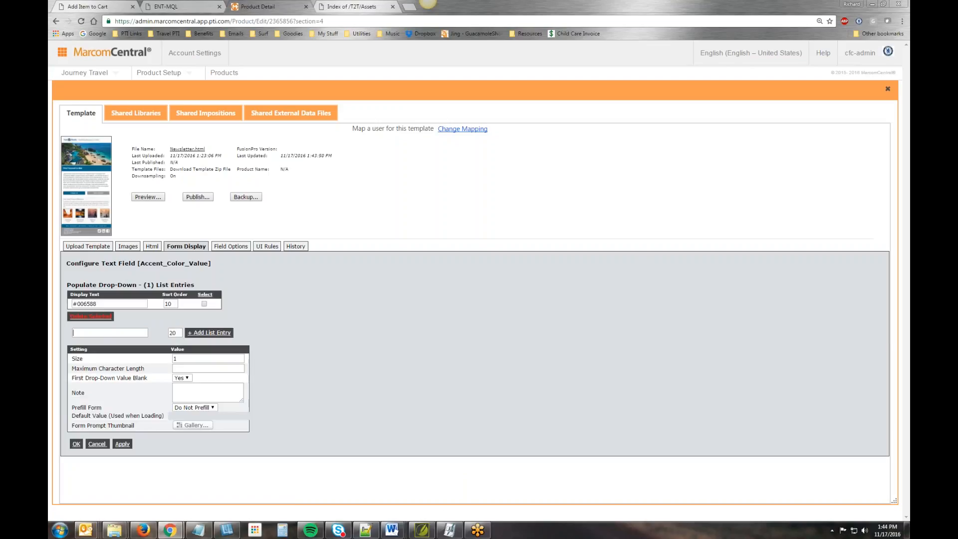
- Add the colour value #33CC00 with sort order 20 to the Accent_Color_Value drop-down
click(427, 1)
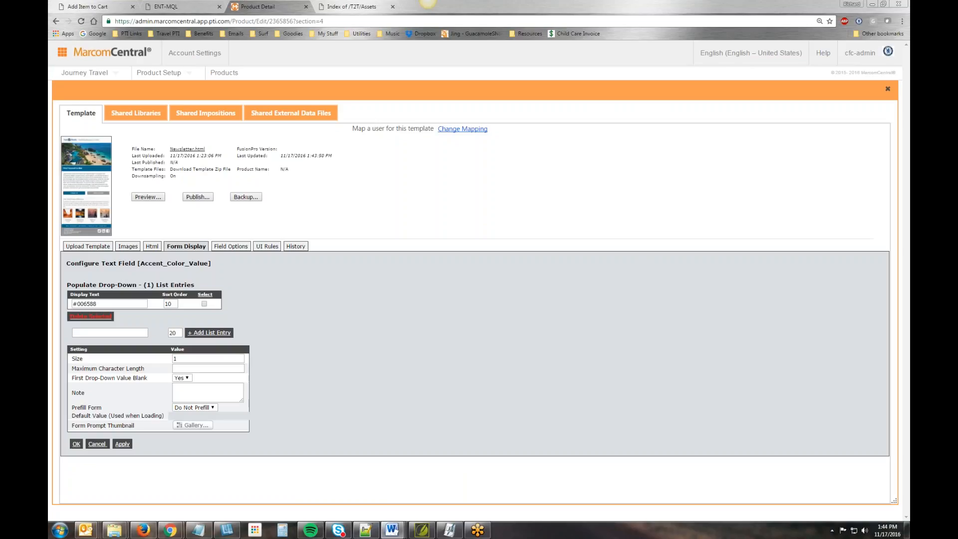
click(110, 332)
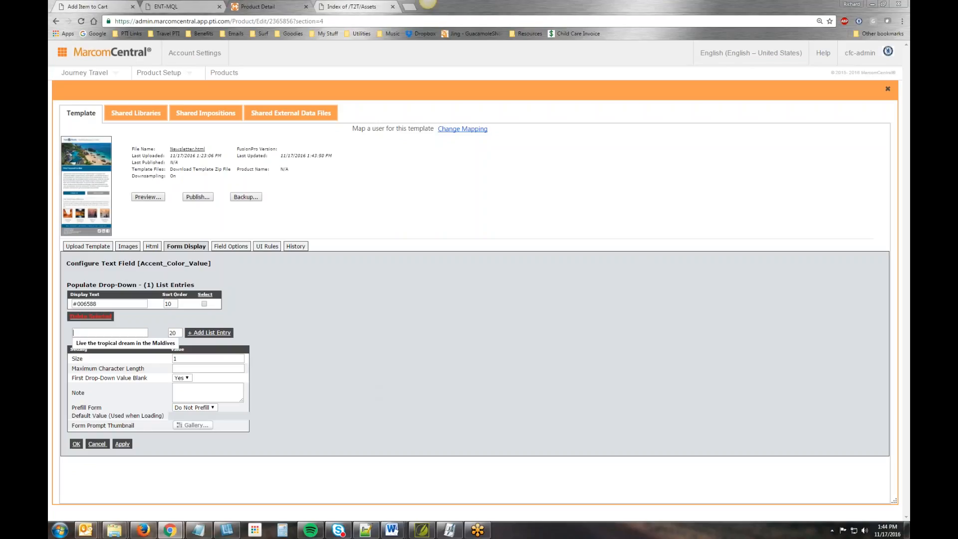
text(#33CC00)
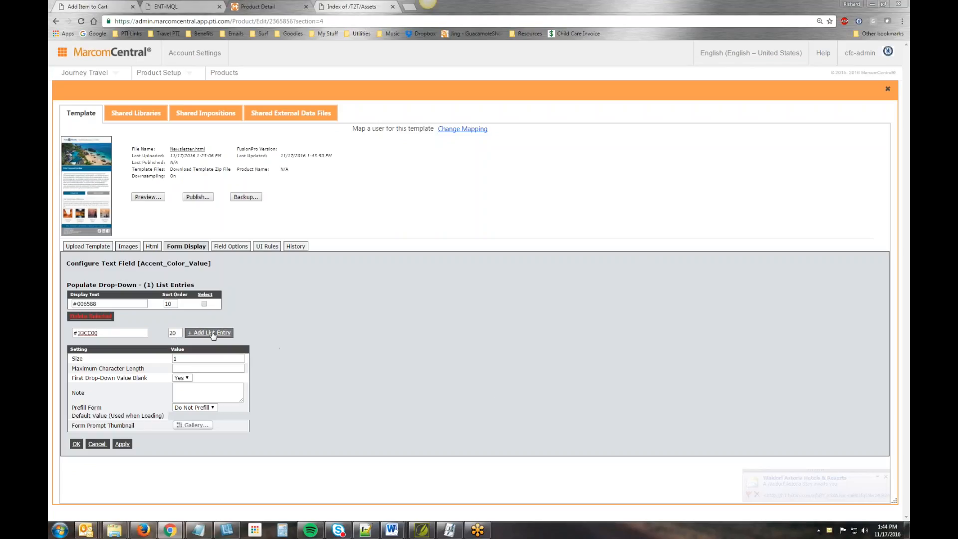
click(211, 334)
- Add the colour value #99CCFF with sort order 30 to the Accent_Color_Value drop-down
key(alt+Tab)
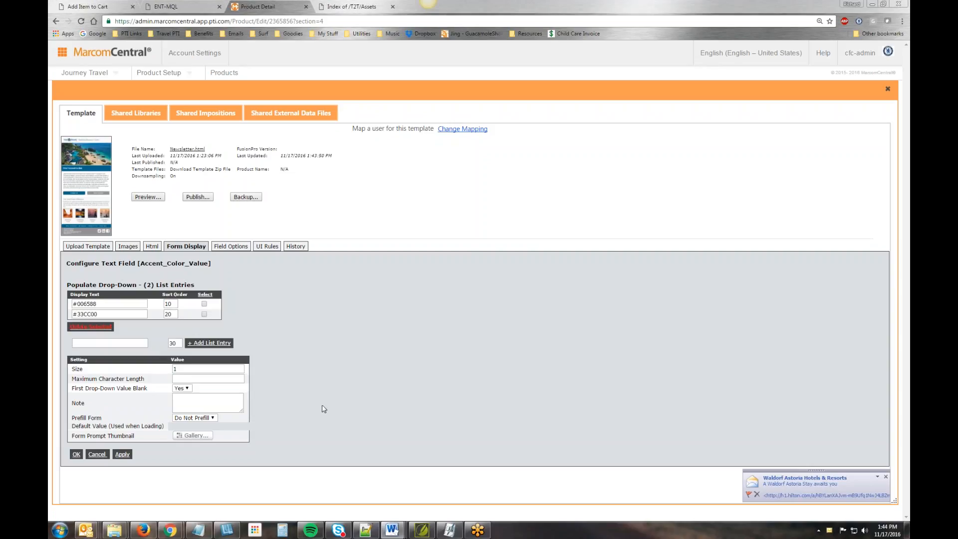
click(94, 343)
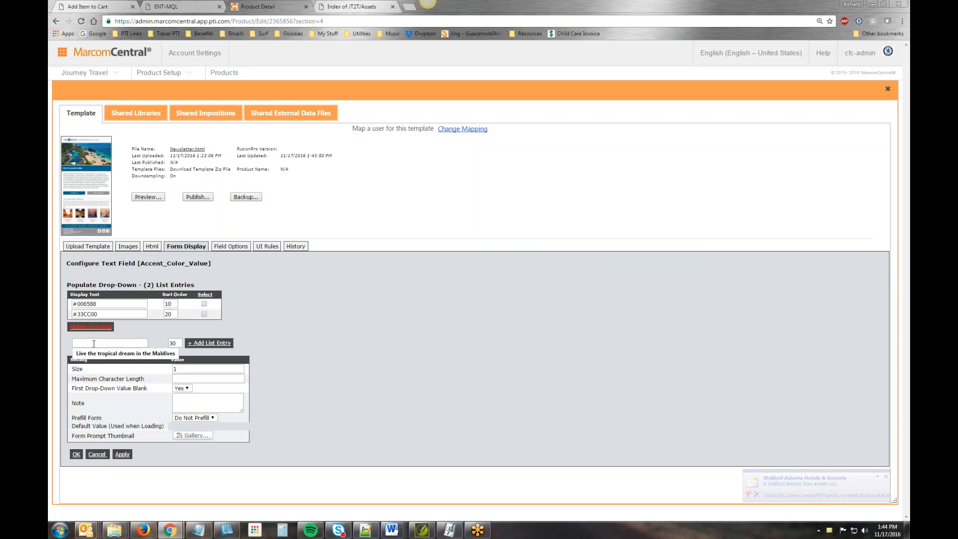
text(#99CCFF)
click(214, 344)
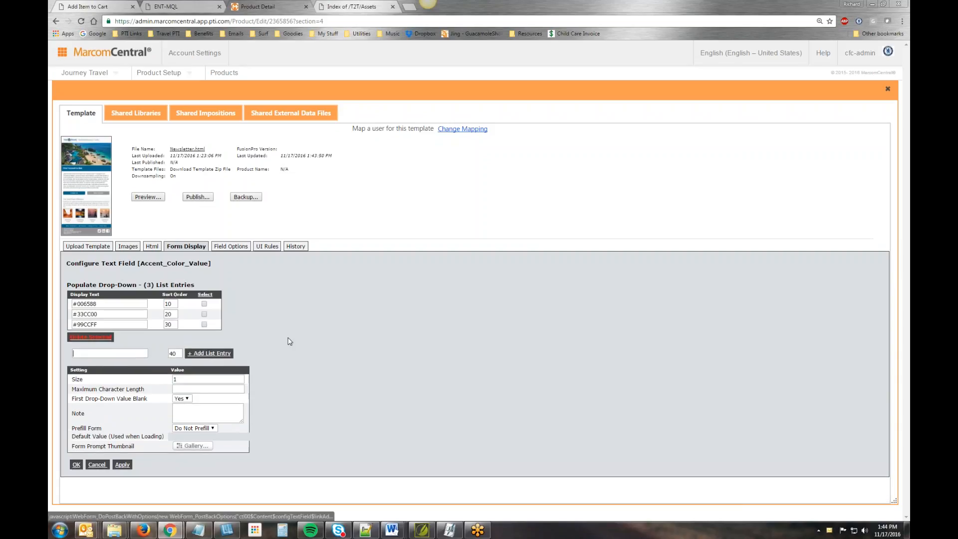
- Set First Drop-Down Value Blank to No for the Accent_Color_Value field and save its configuration
click(183, 398)
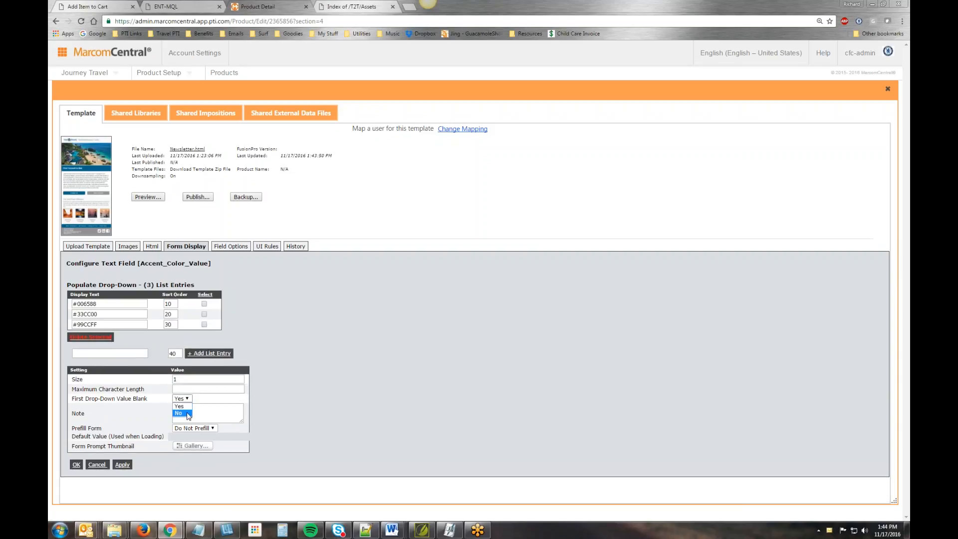
click(187, 413)
click(77, 465)
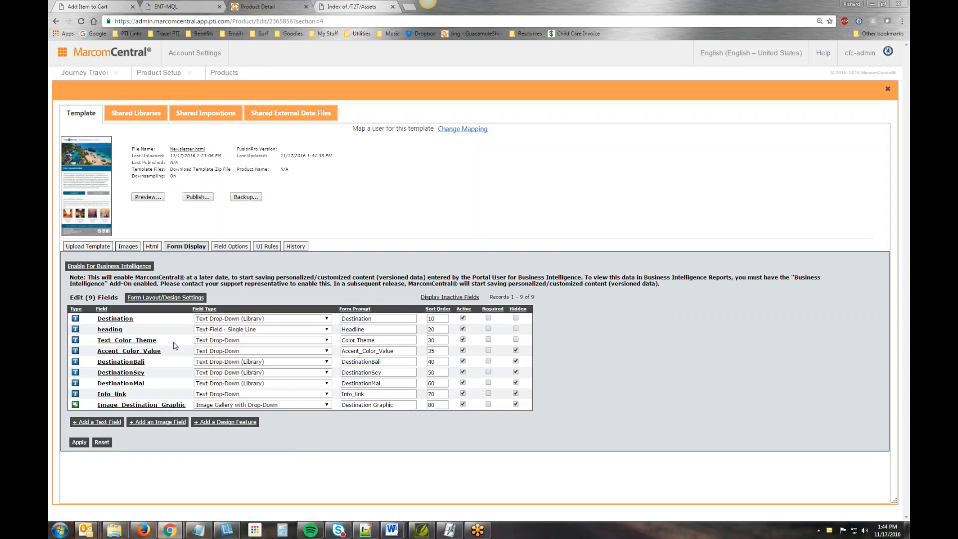
- Populate the DestinationBali drop-down from the Text Block list of the HTML - Newsletter Images library, with First Drop-Down Value Blank set to No
click(144, 362)
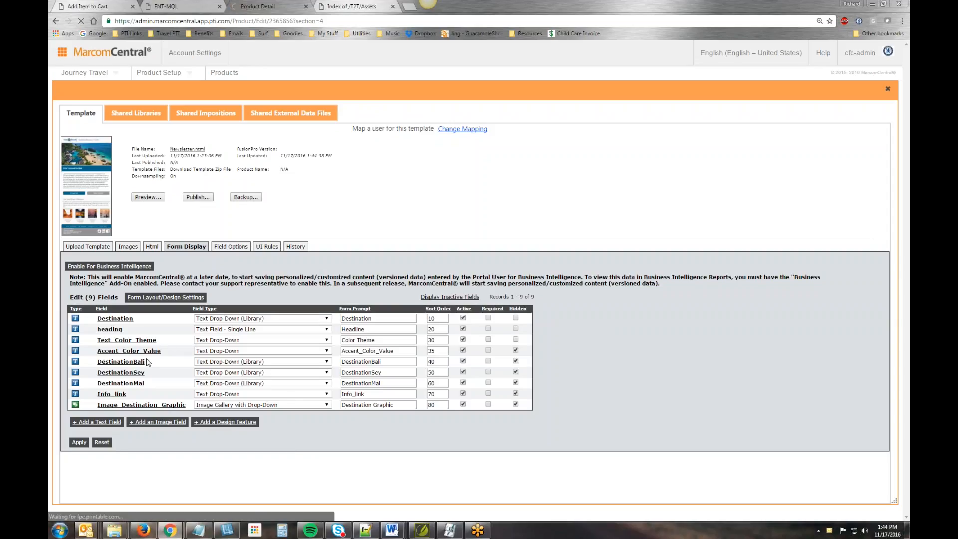
click(159, 318)
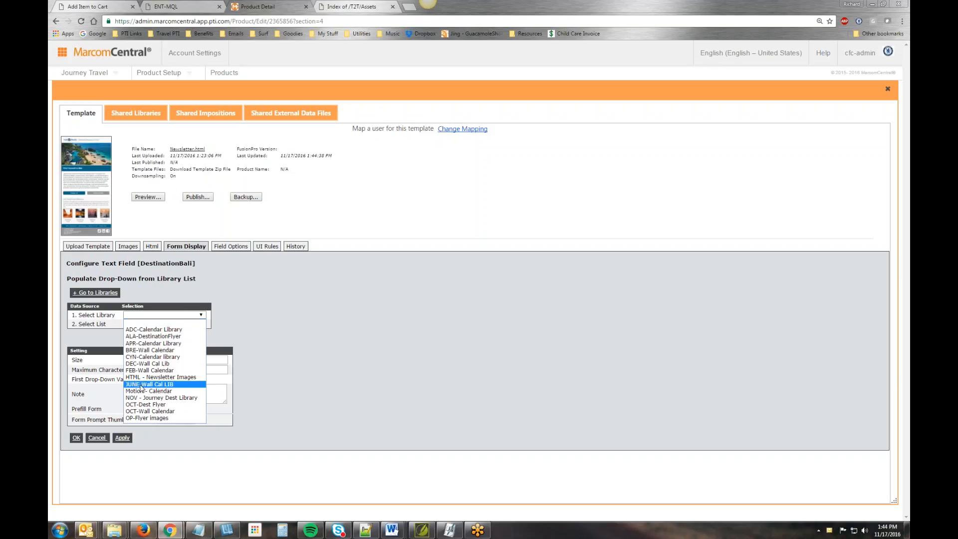
click(152, 382)
click(147, 334)
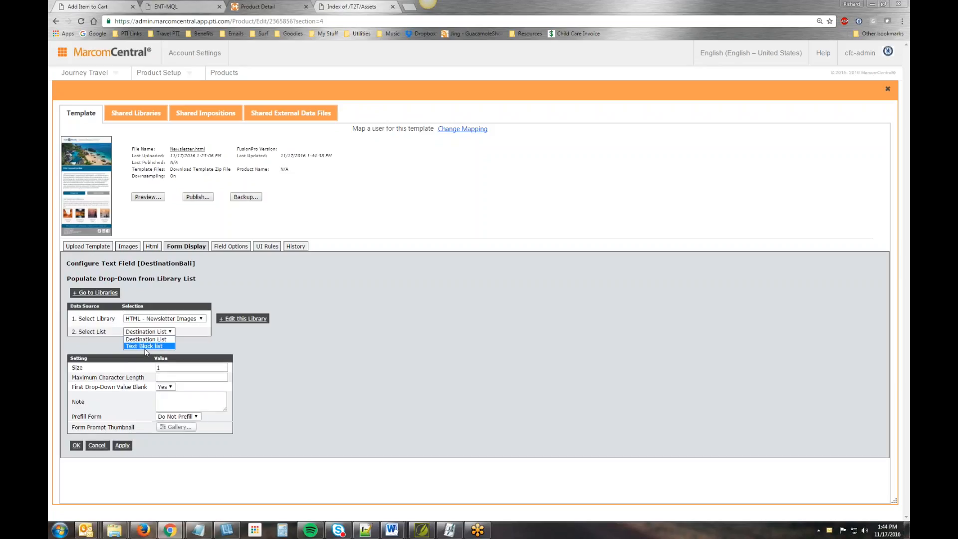
click(145, 345)
click(165, 386)
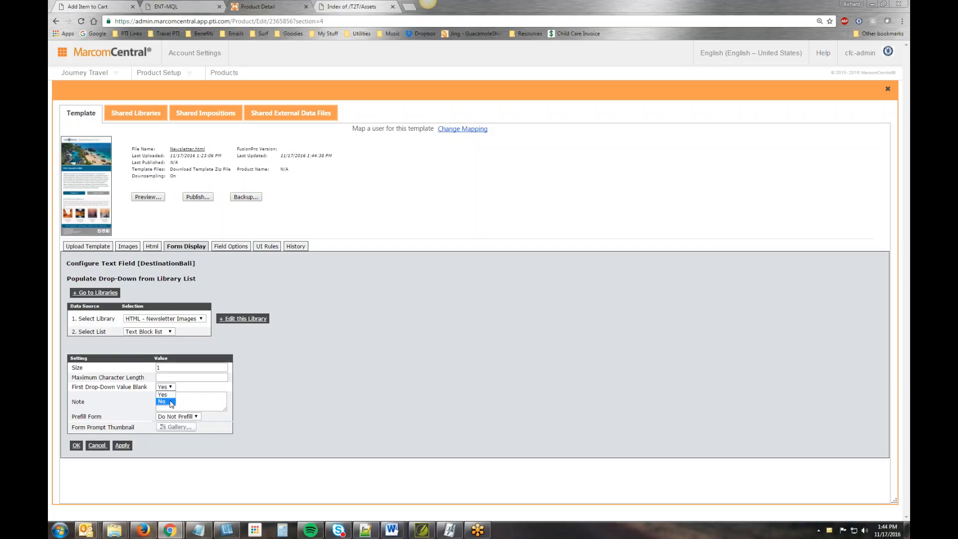
click(171, 402)
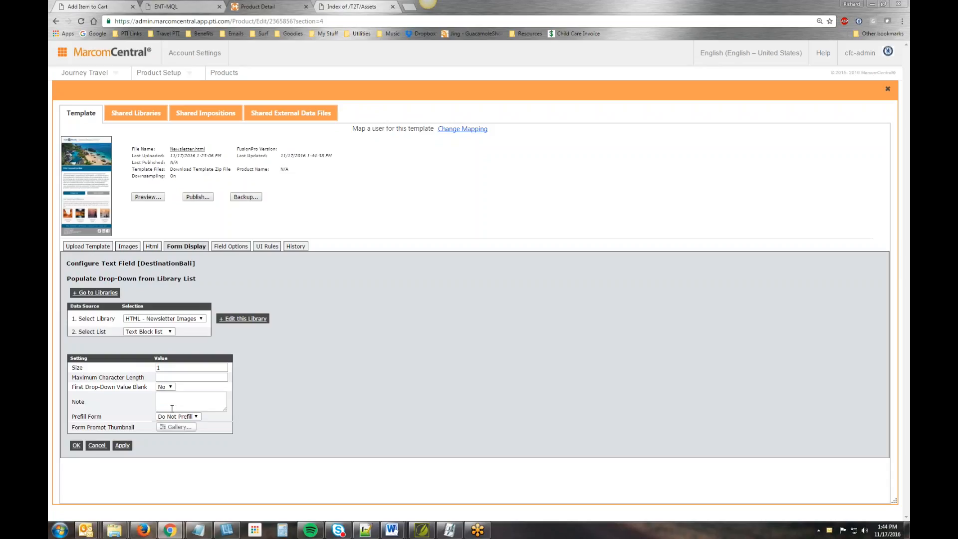
click(77, 446)
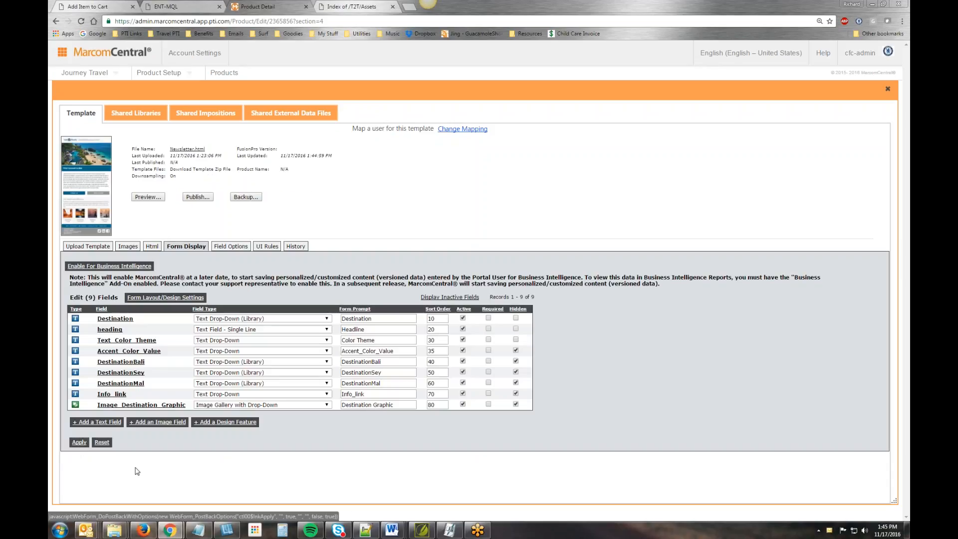
- Populate the DestinationSey drop-down from the Text Block list of the HTML - Newsletter Images library, with First Drop-Down Value Blank set to No
click(121, 372)
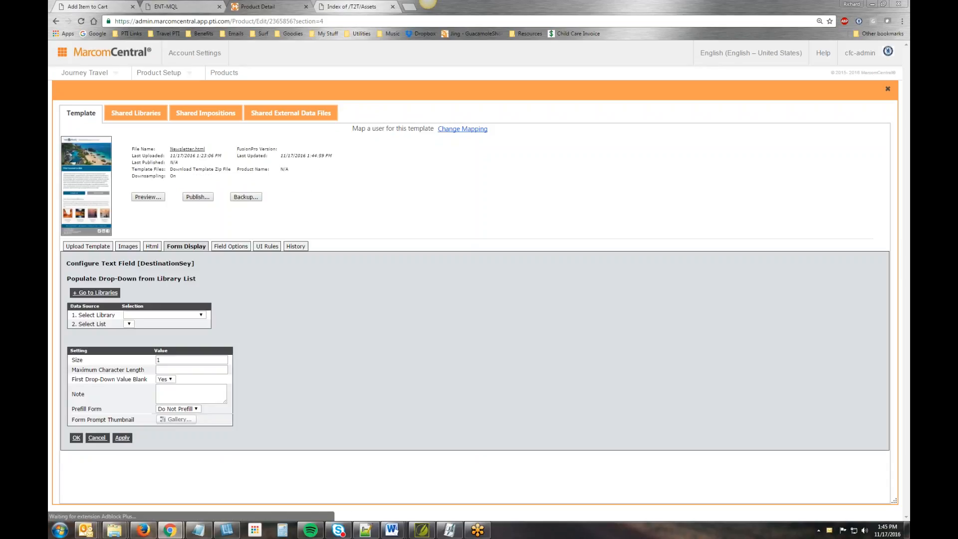
click(187, 314)
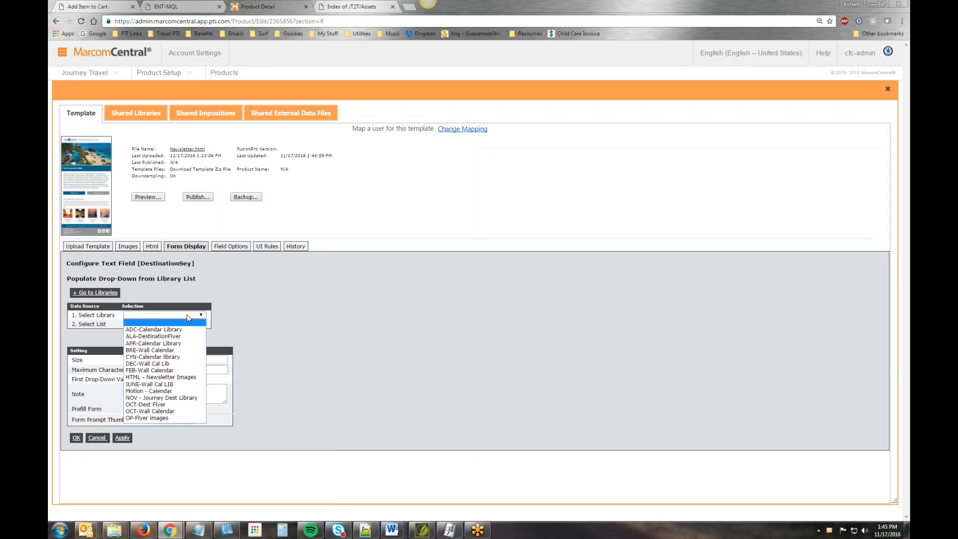
click(172, 380)
click(149, 332)
click(150, 343)
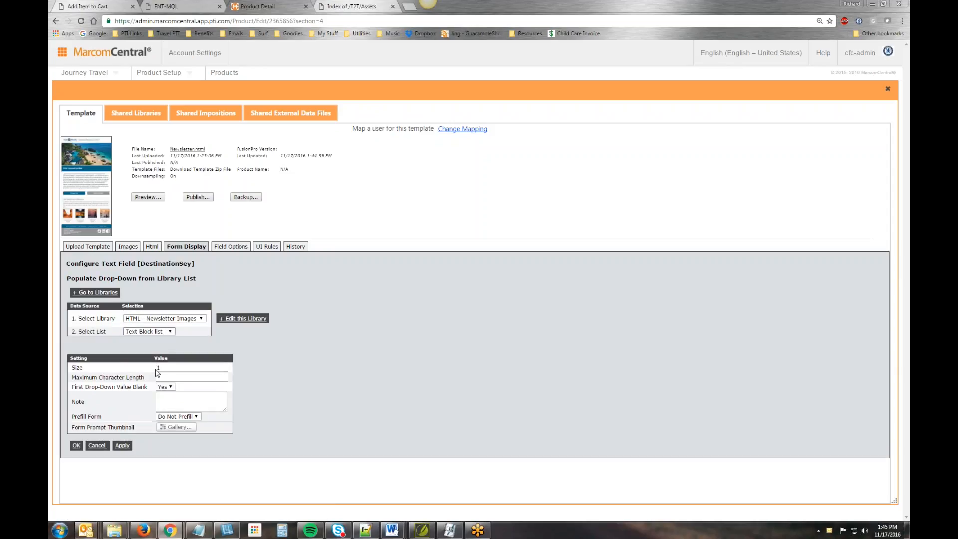
click(165, 387)
click(162, 399)
click(76, 445)
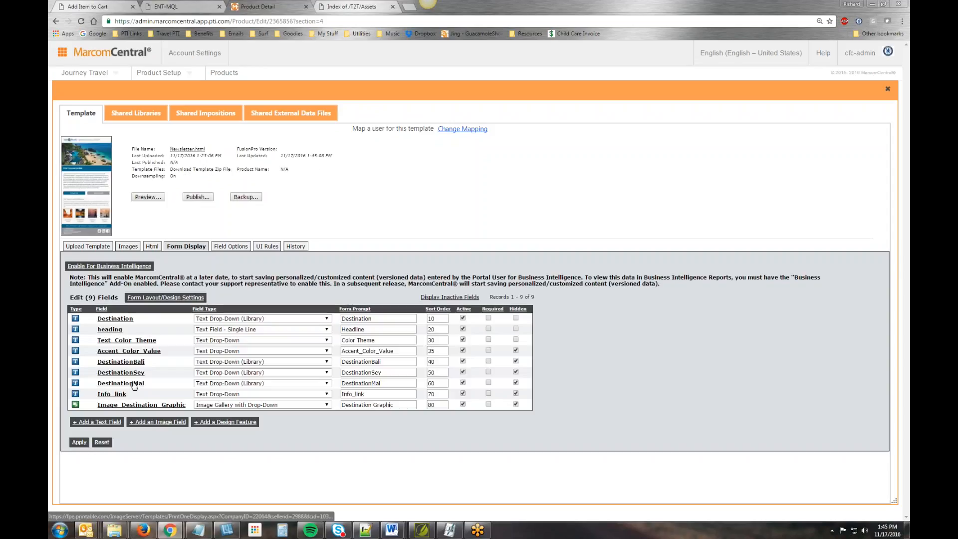
- Populate the DestinationMal drop-down from the Text Block list of the HTML - Newsletter Images library, with First Drop-Down Value Blank set to No
click(133, 383)
click(185, 314)
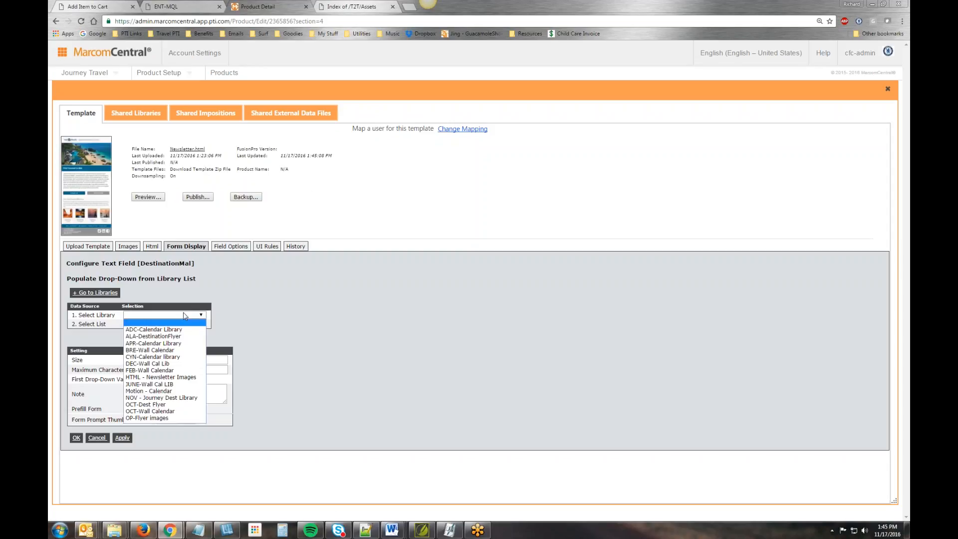
click(161, 377)
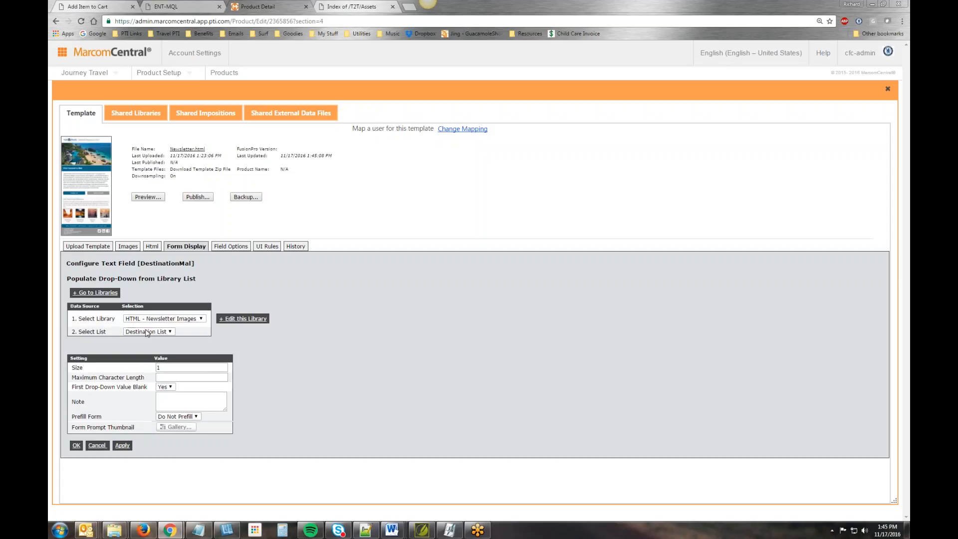
click(154, 331)
click(147, 346)
click(166, 387)
click(169, 402)
click(76, 445)
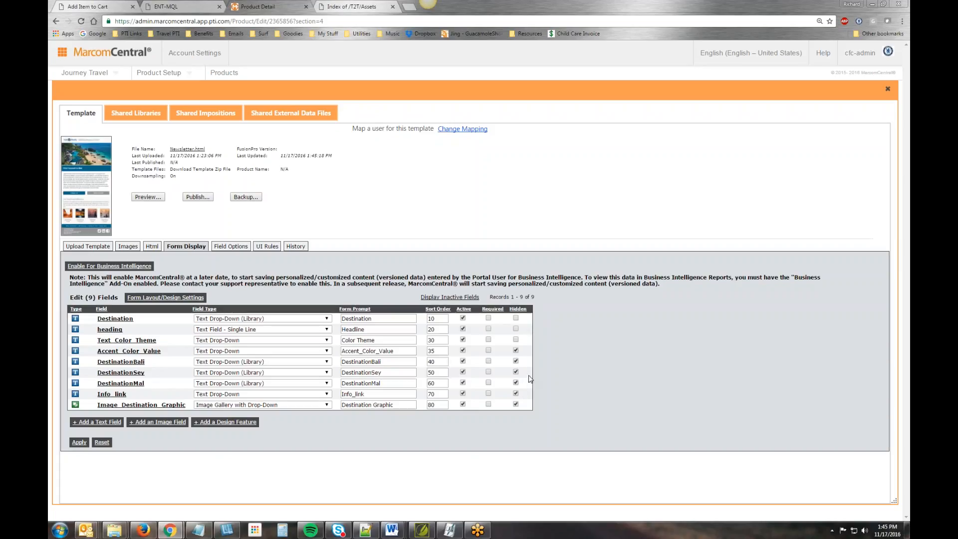
- Unhide the Accent_Color_Value, DestinationBali, DestinationSey, DestinationMal, Info_link and Image_Destination_Graphic fields and apply the change
click(516, 350)
click(516, 361)
click(515, 372)
click(515, 382)
click(516, 404)
click(78, 442)
- Add the Bali travel guide link from the Word document as the Info_link drop-down's first entry, with sort order 10
click(114, 394)
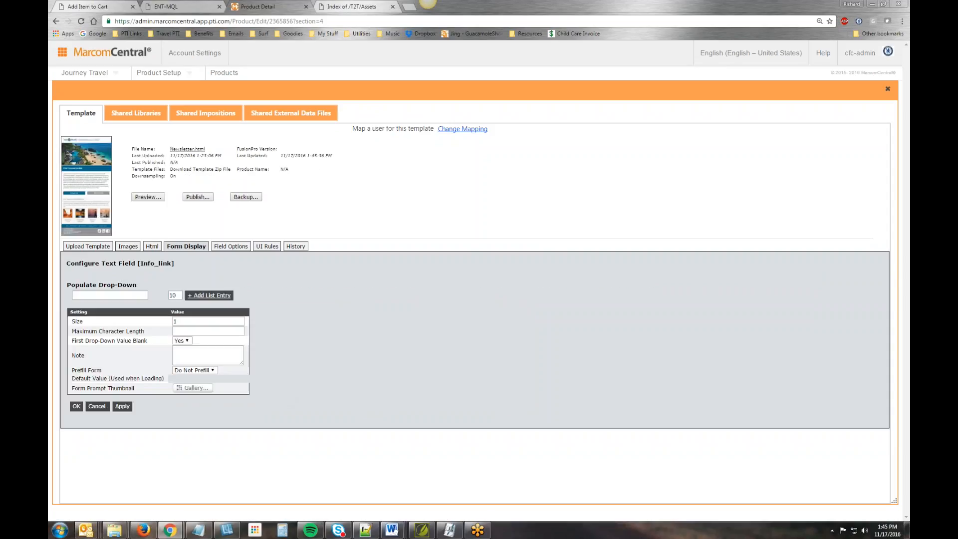
key(alt+Tab)
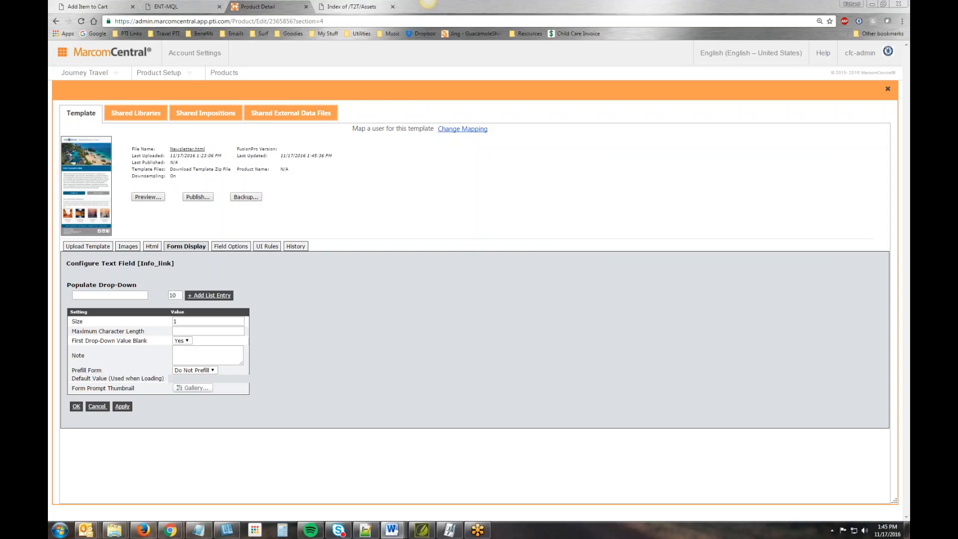
click(102, 295)
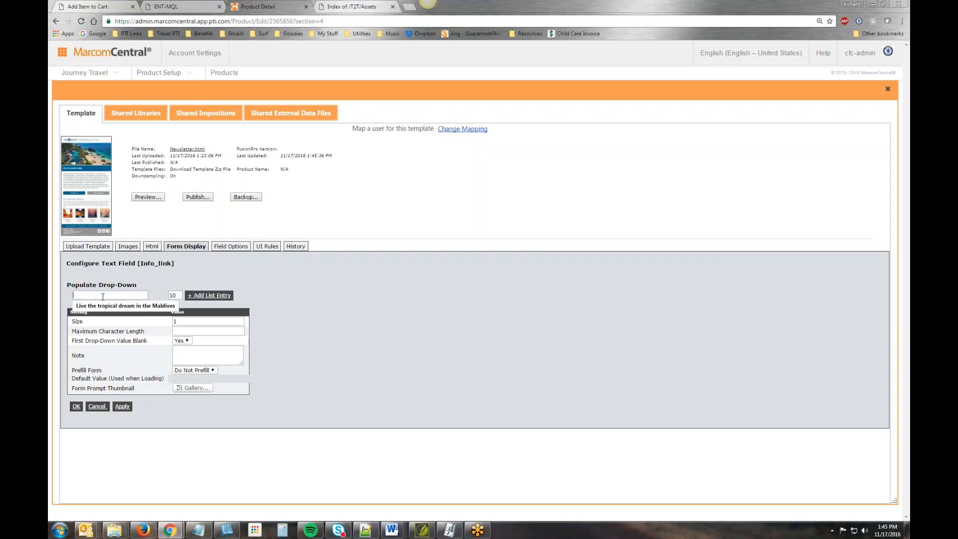
key(ctrl+v)
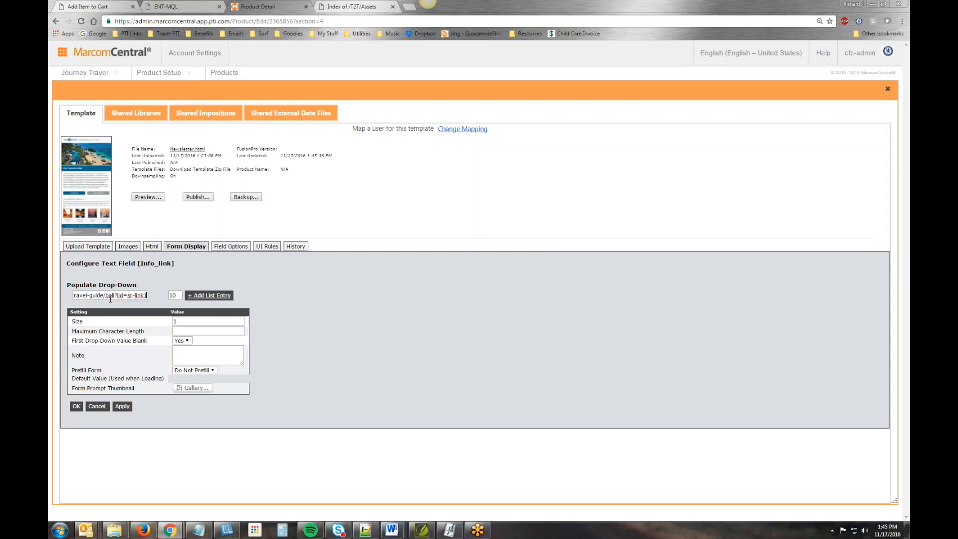
click(217, 295)
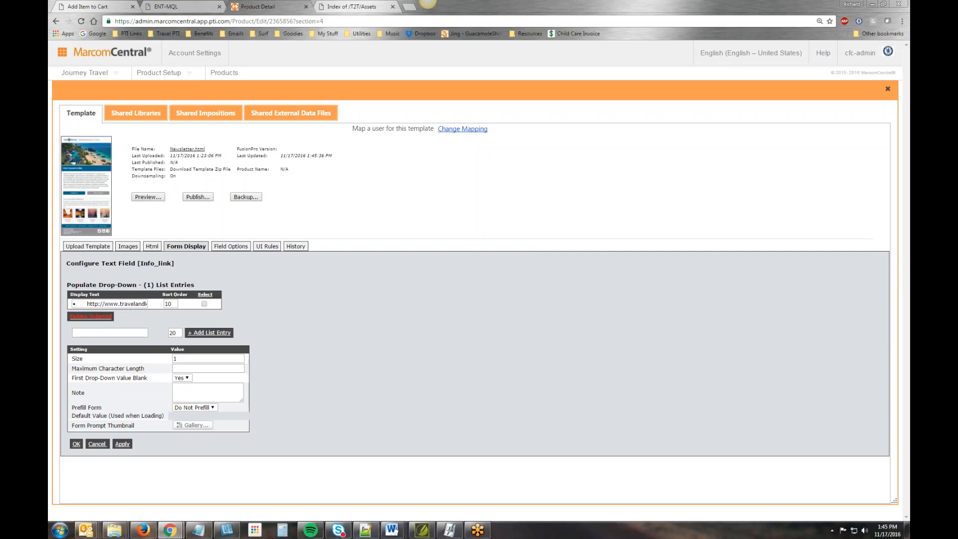
- Add the other two travelandleisure links from the Word document to the Info_link drop-down with sort orders 20 and 30
key(alt+Tab)
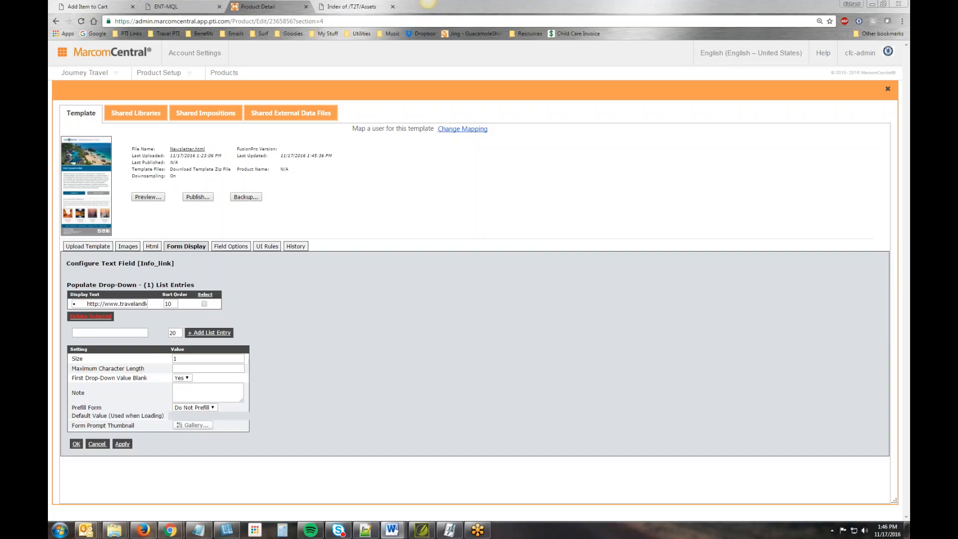
key(alt+Tab)
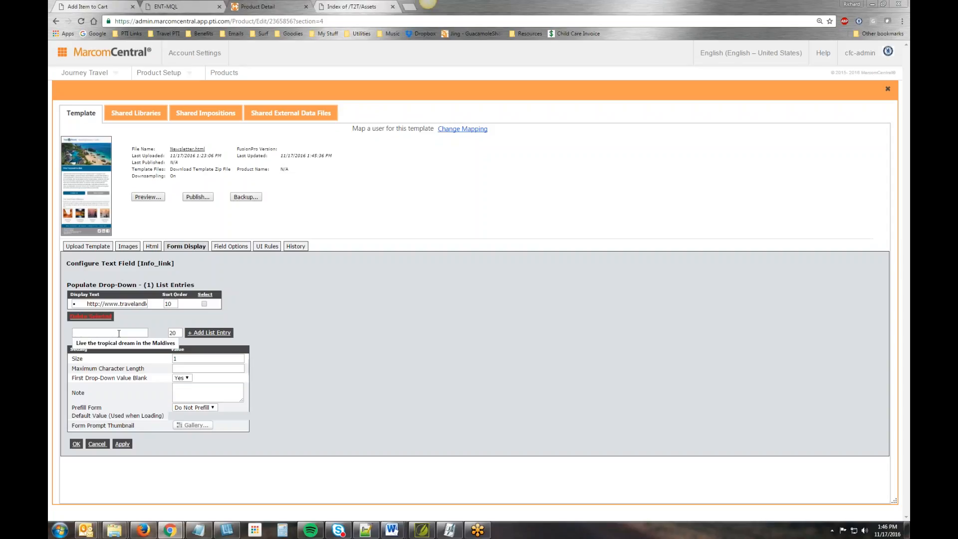
key(ctrl+v)
click(220, 332)
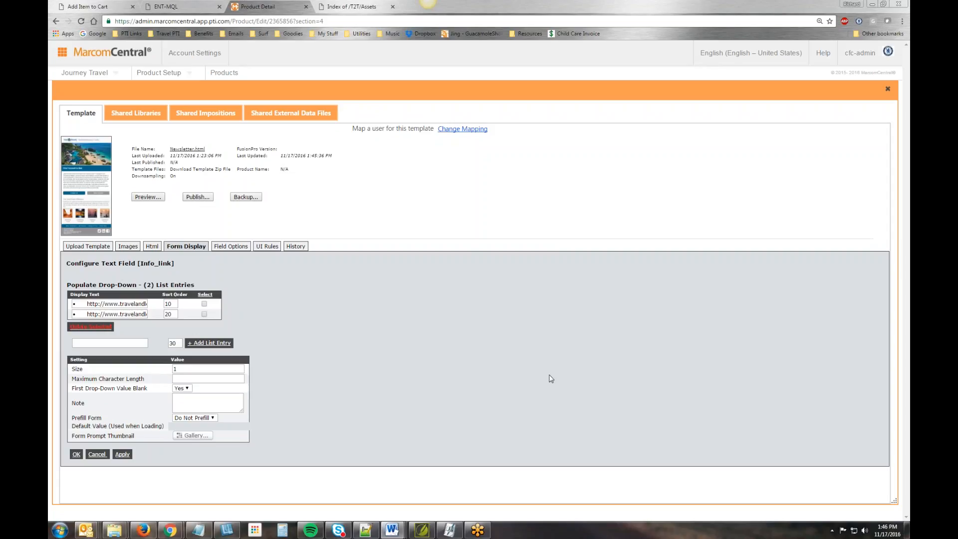
click(98, 342)
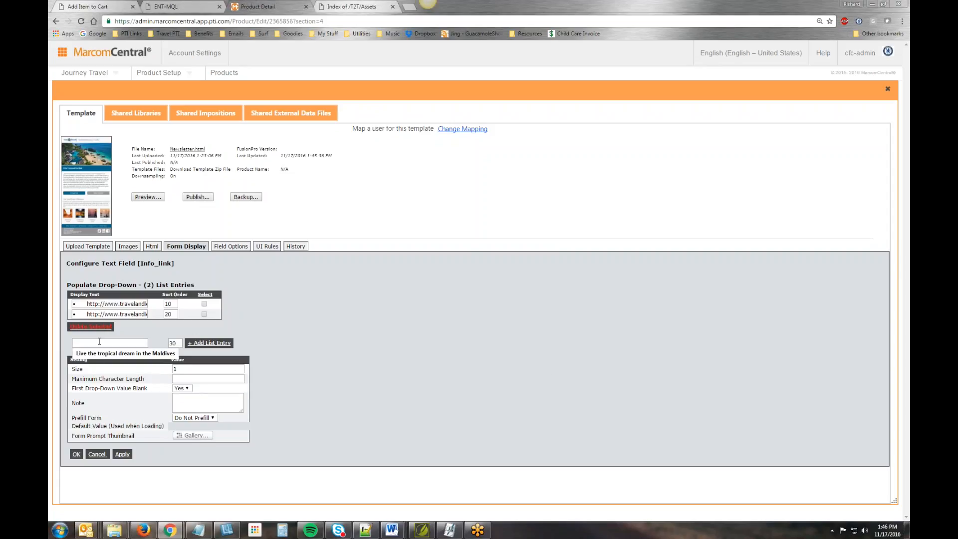
key(ctrl+v)
click(208, 345)
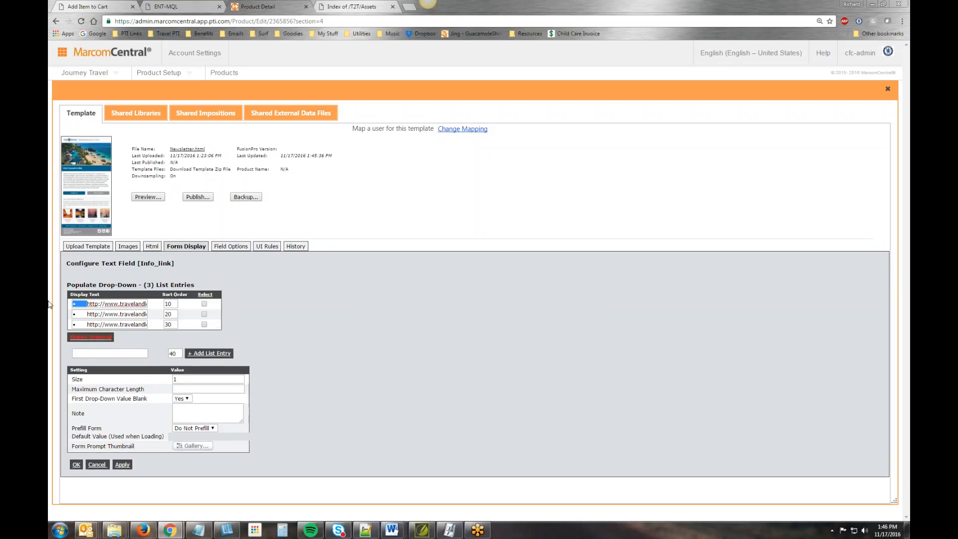
click(87, 304)
click(87, 314)
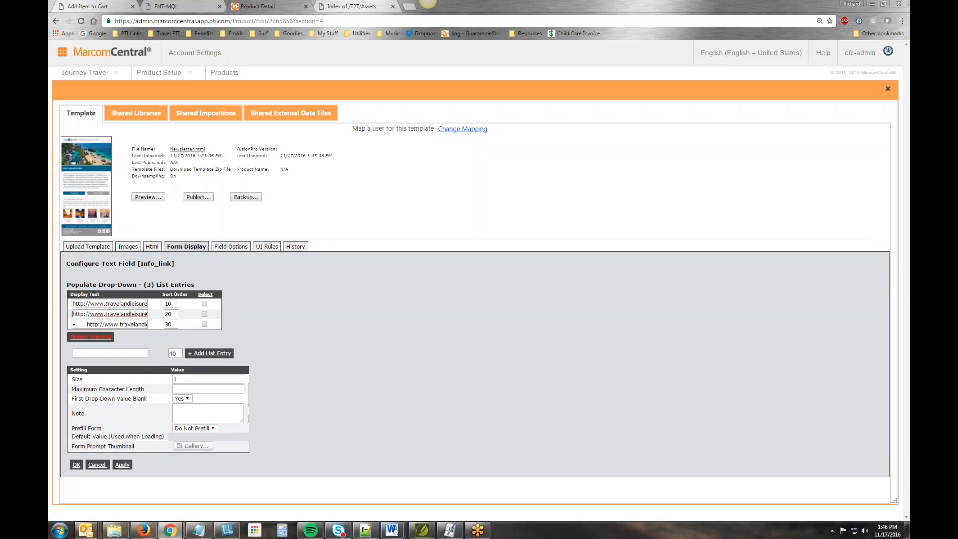
click(87, 325)
- Set First Drop-Down Value Blank to No for the Info_link field and save its configuration
click(188, 400)
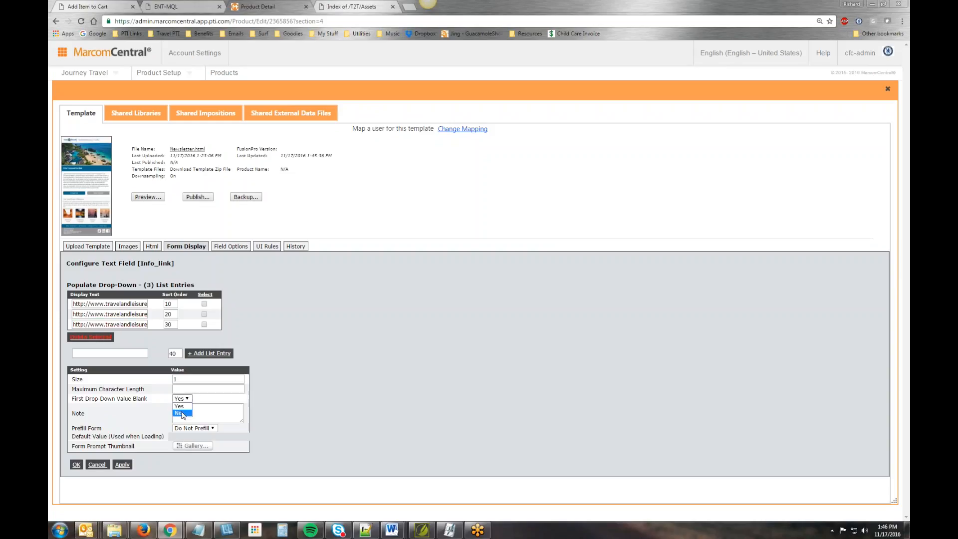
click(184, 415)
click(76, 465)
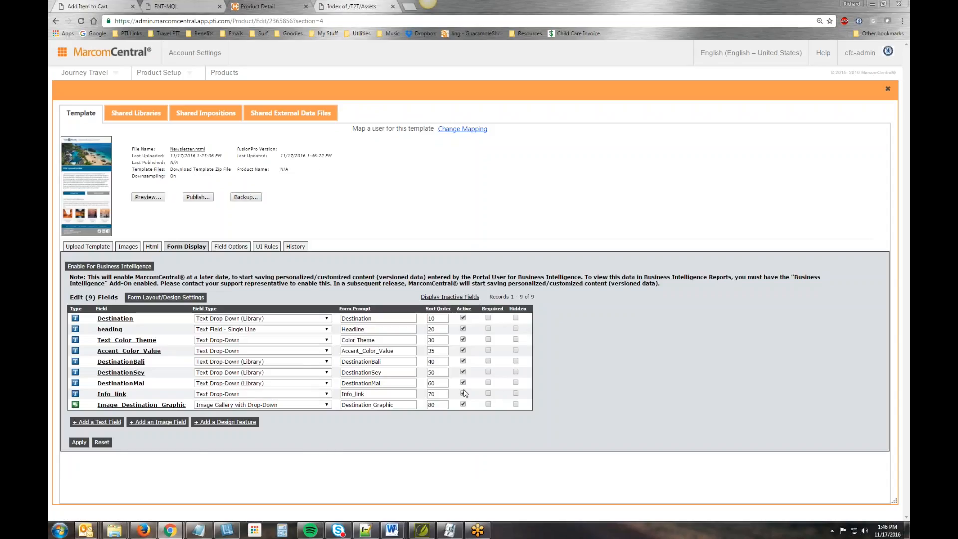
- Select the Bali2, Maldives2 and Seychelles2 images from the HTML - Newsletter Images library for adding to the template
click(128, 246)
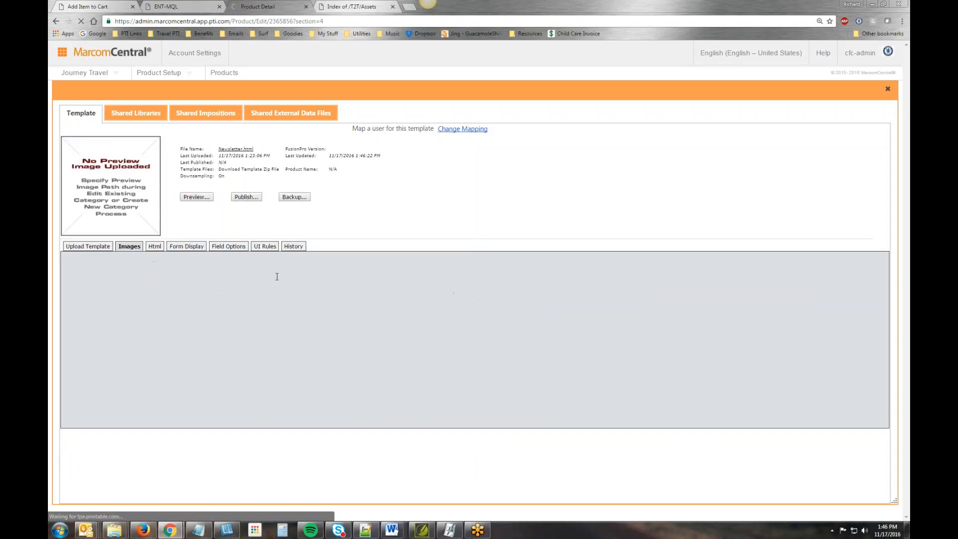
click(122, 302)
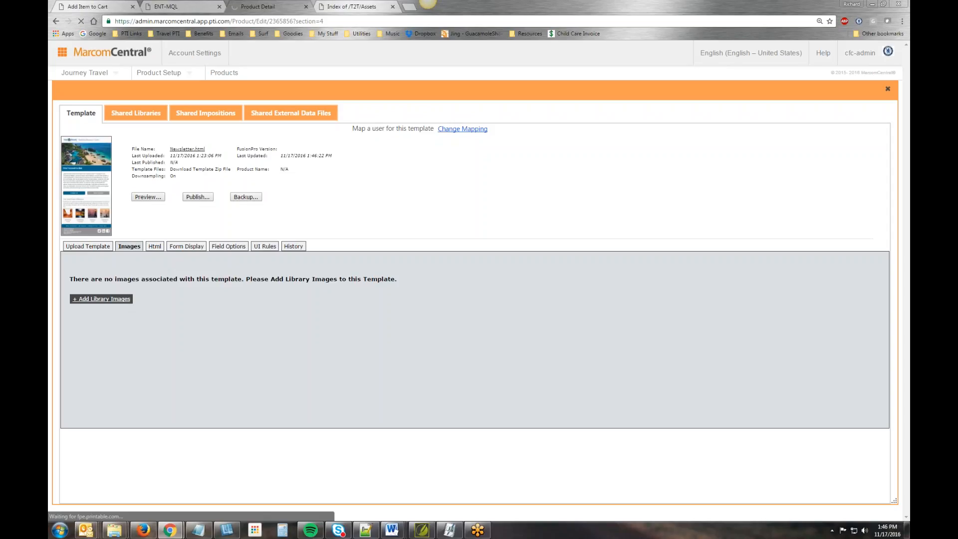
click(156, 308)
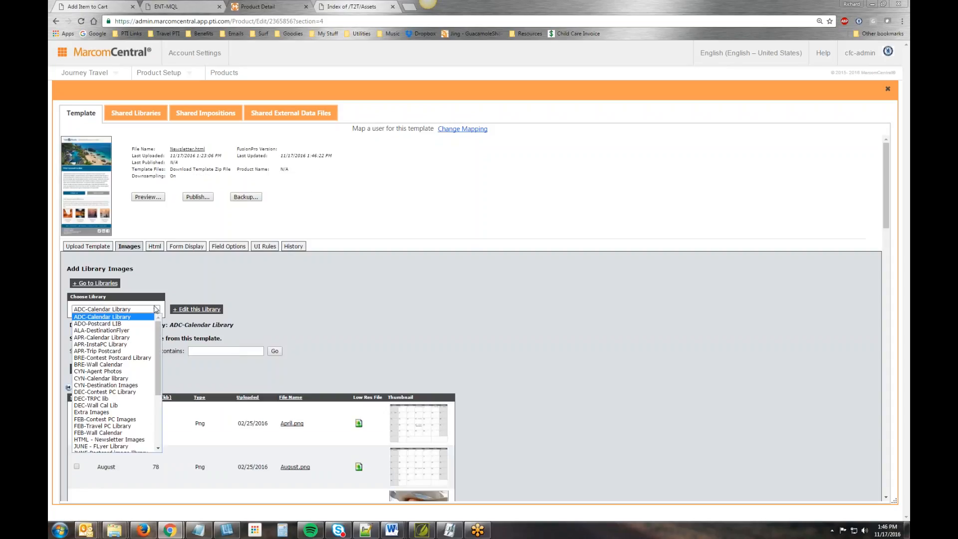
click(110, 439)
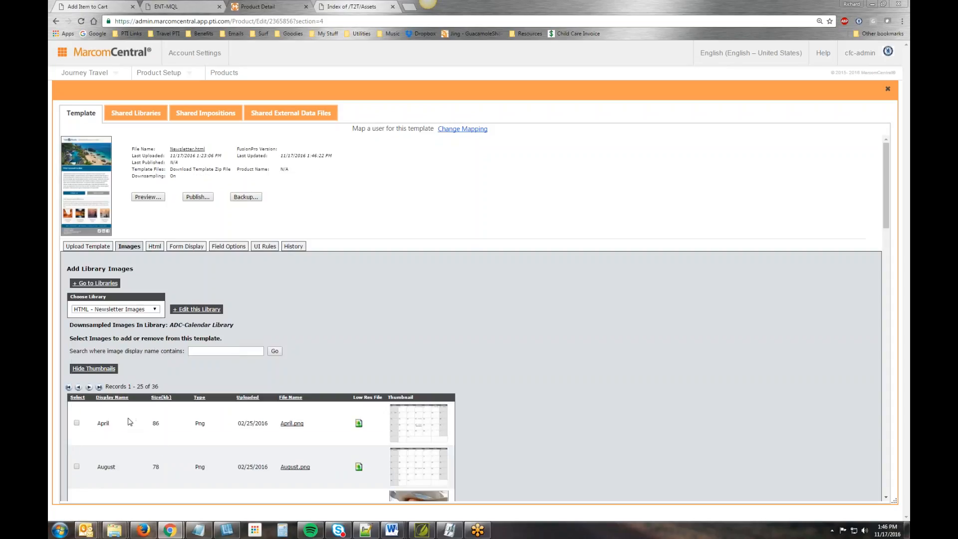
scroll(439, 343, down, 2)
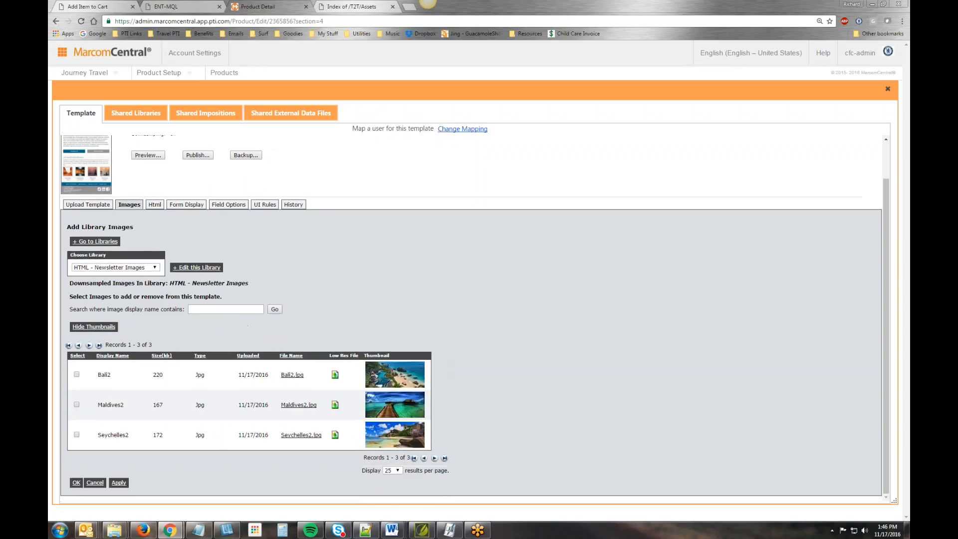
click(76, 374)
click(77, 405)
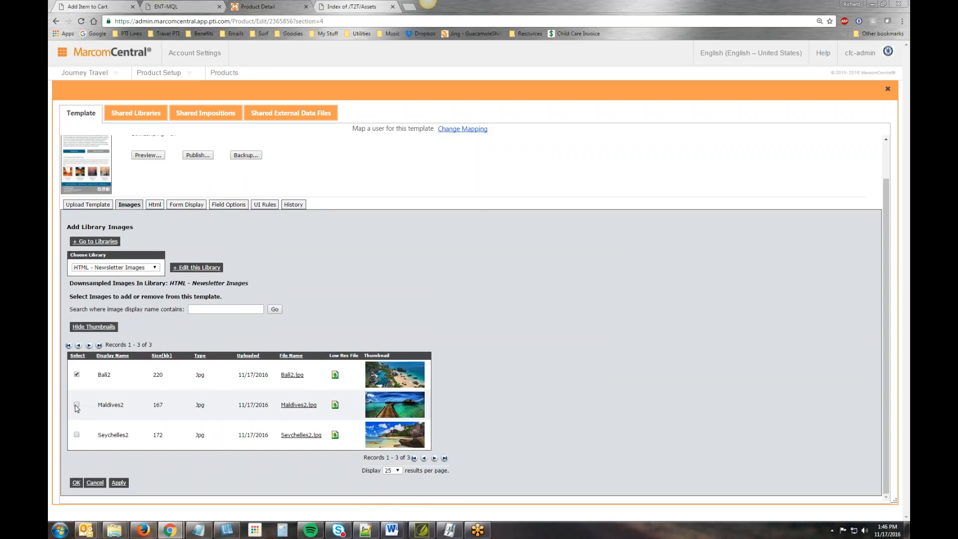
click(77, 435)
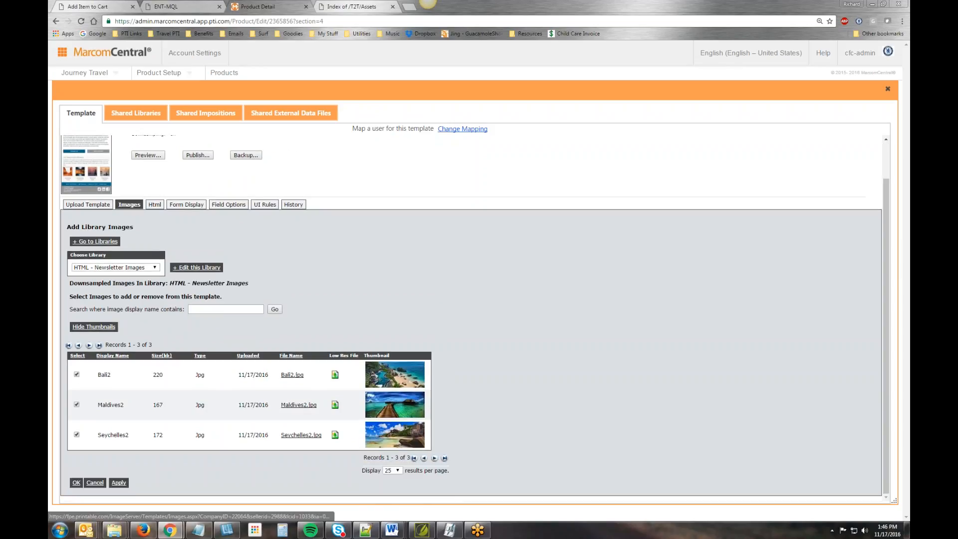
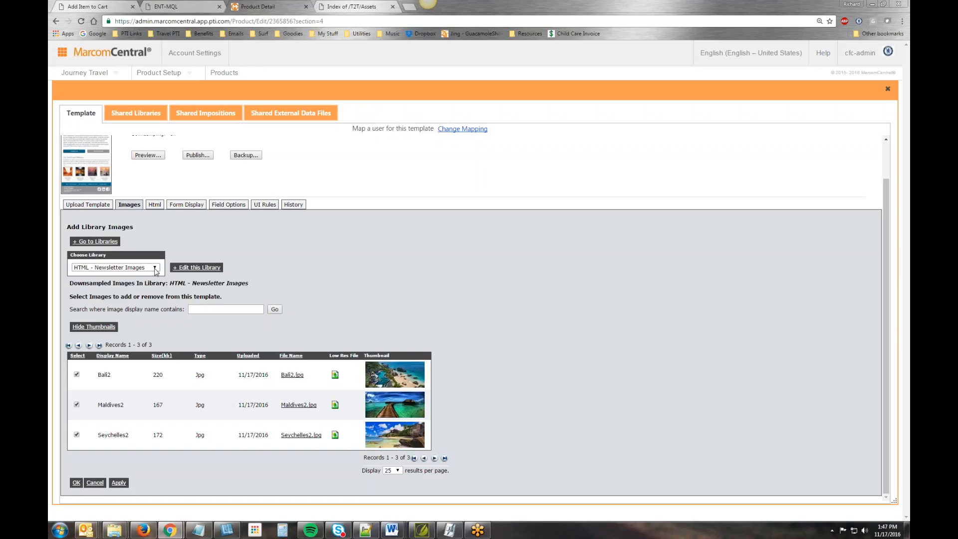
- Add the Bali2, Maldives2 and Seychelles2 library images to the template and to the Image_Destination_Graphic drop-down, and save the field
click(77, 483)
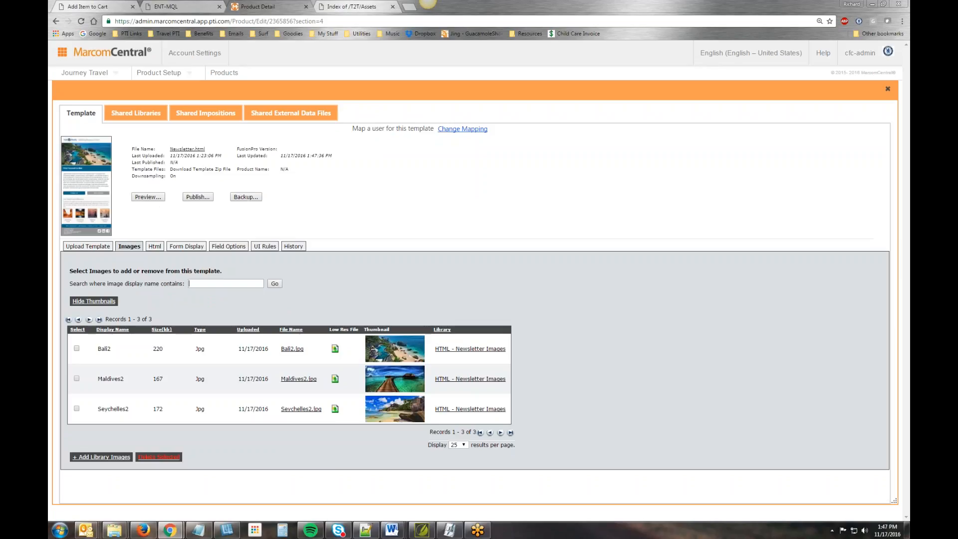
click(188, 247)
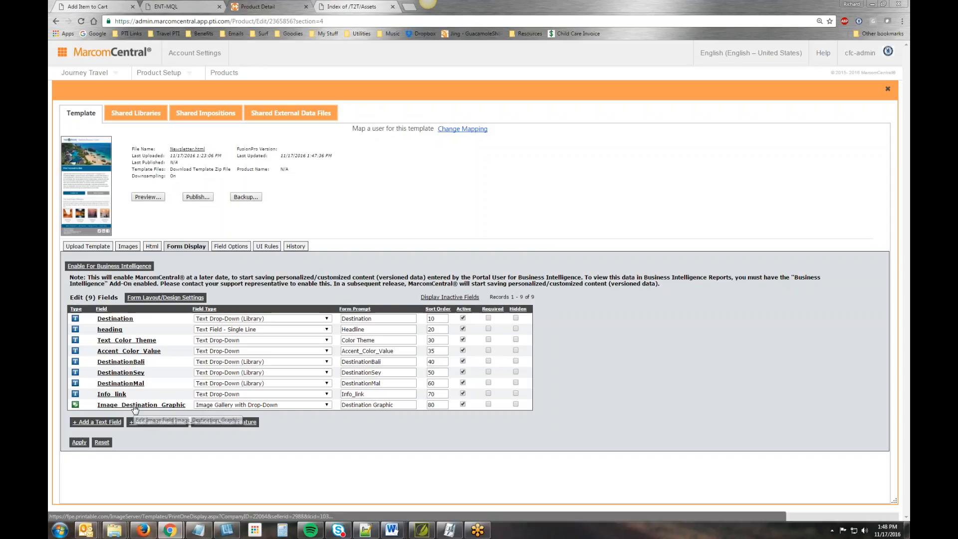
click(134, 406)
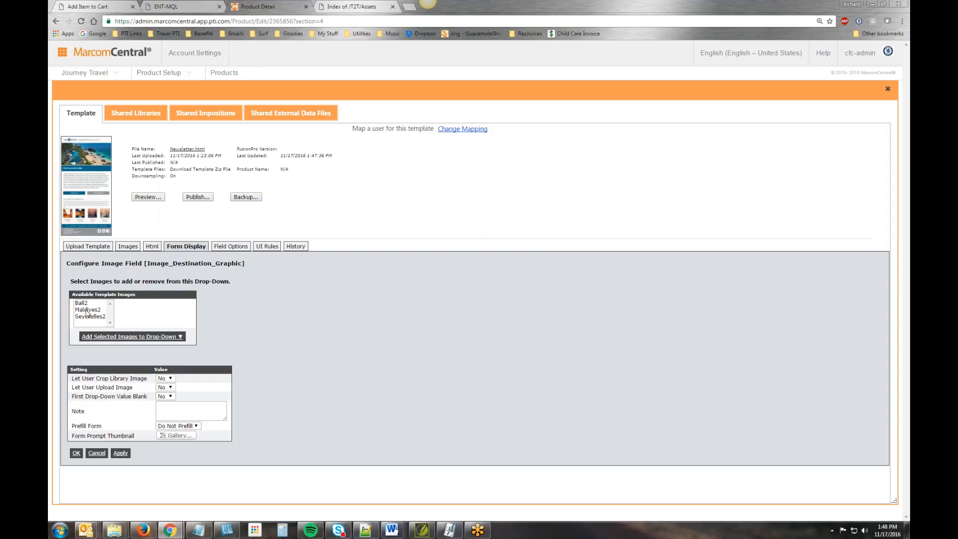
click(85, 303)
shift+click(96, 317)
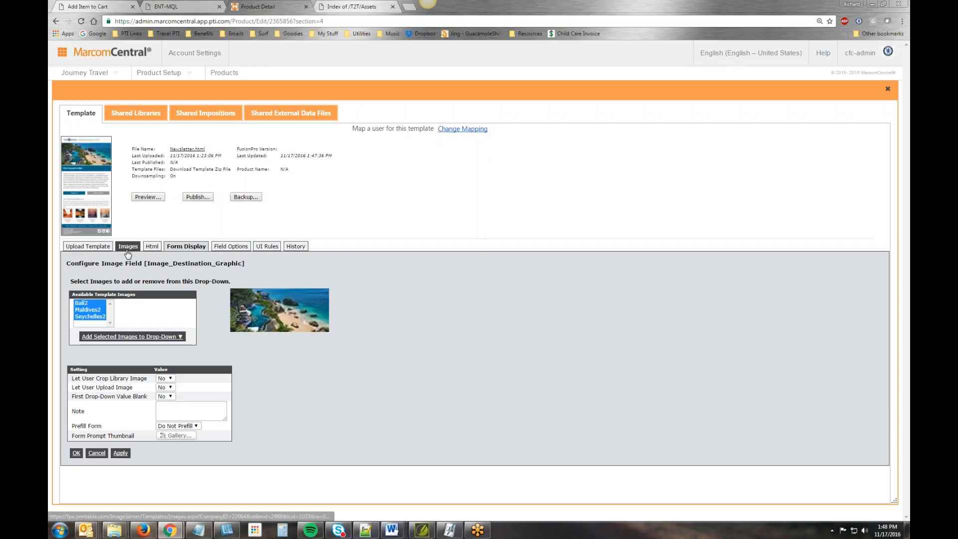
click(132, 336)
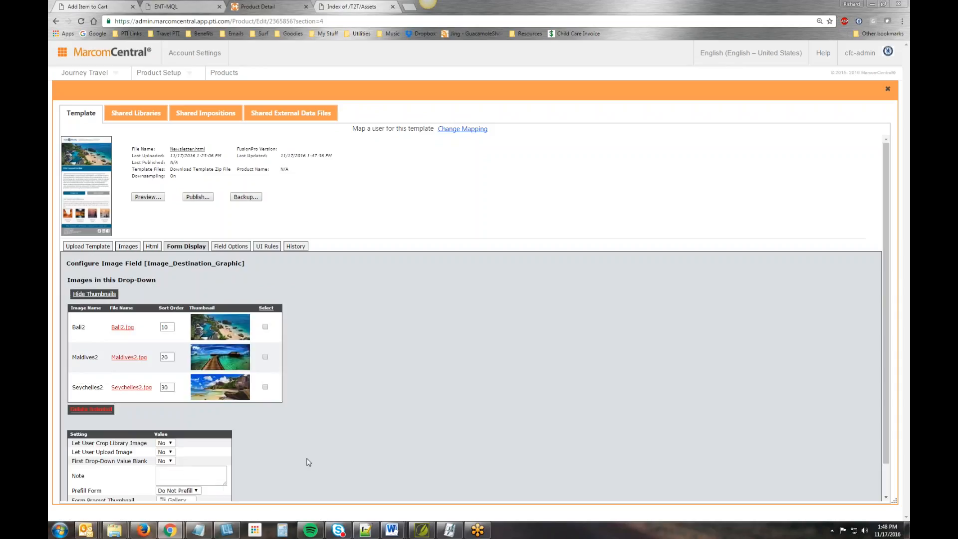
scroll(310, 461, down, 1)
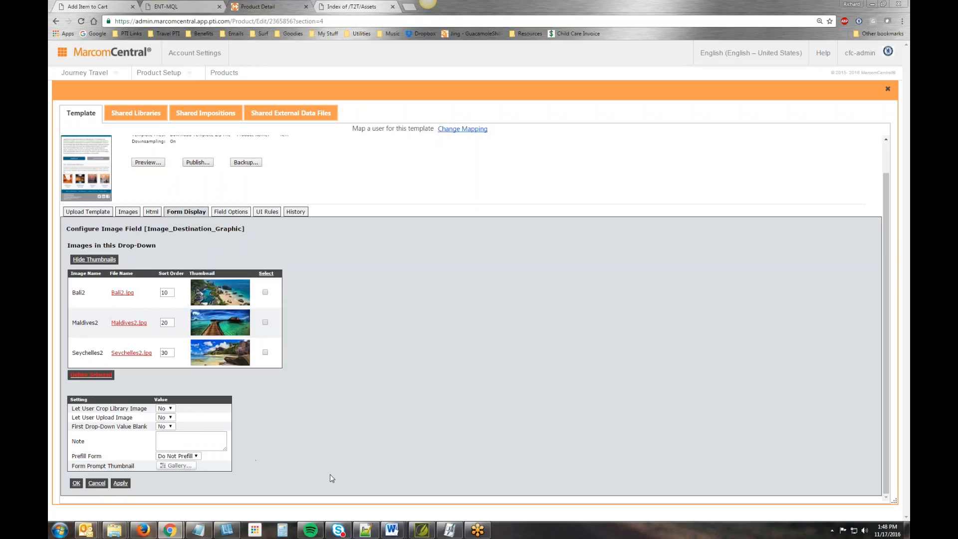
click(76, 483)
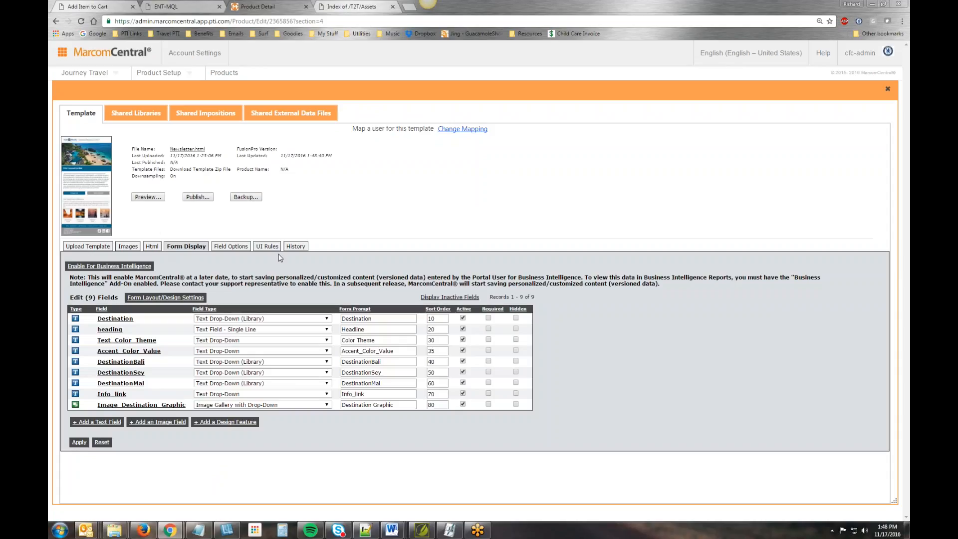
- Preview the template and test the form with Destination Seychelles, Color Theme Travel Green and Accent_Color_Value #33CC00
click(147, 197)
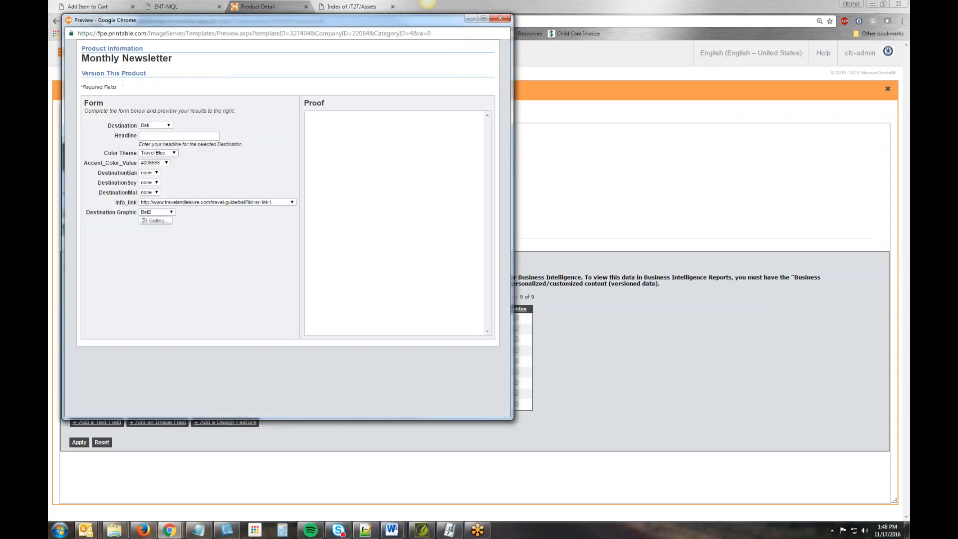
click(170, 129)
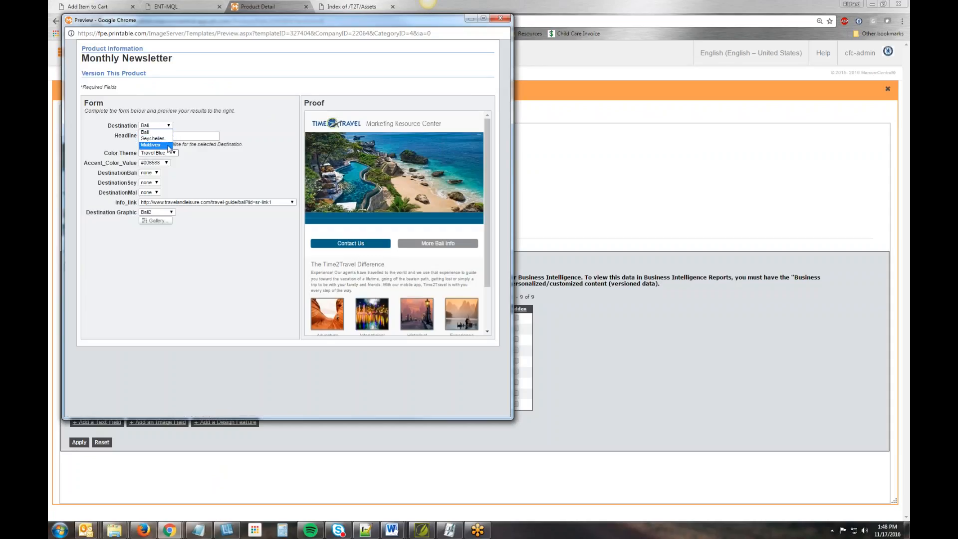
click(155, 138)
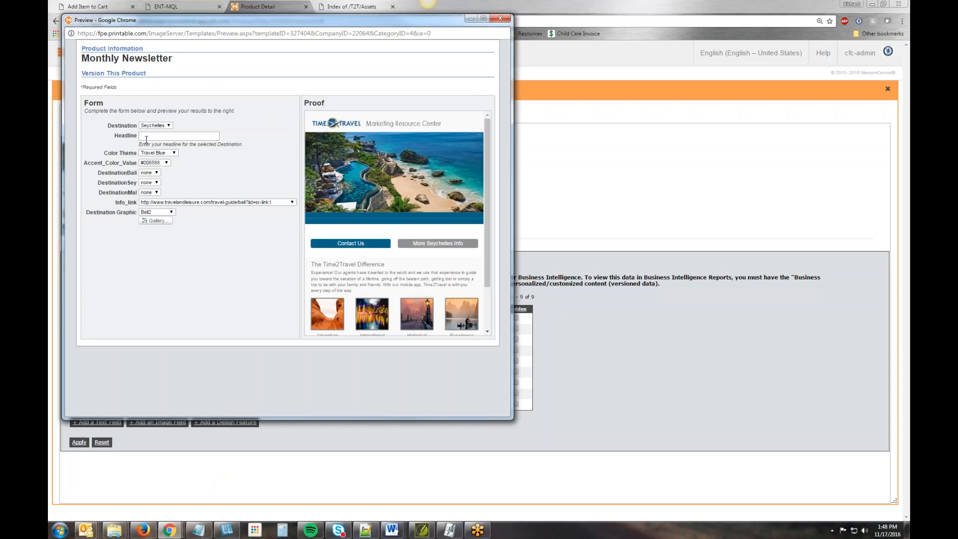
click(149, 136)
click(174, 153)
click(203, 162)
click(174, 153)
click(167, 163)
click(167, 165)
click(167, 176)
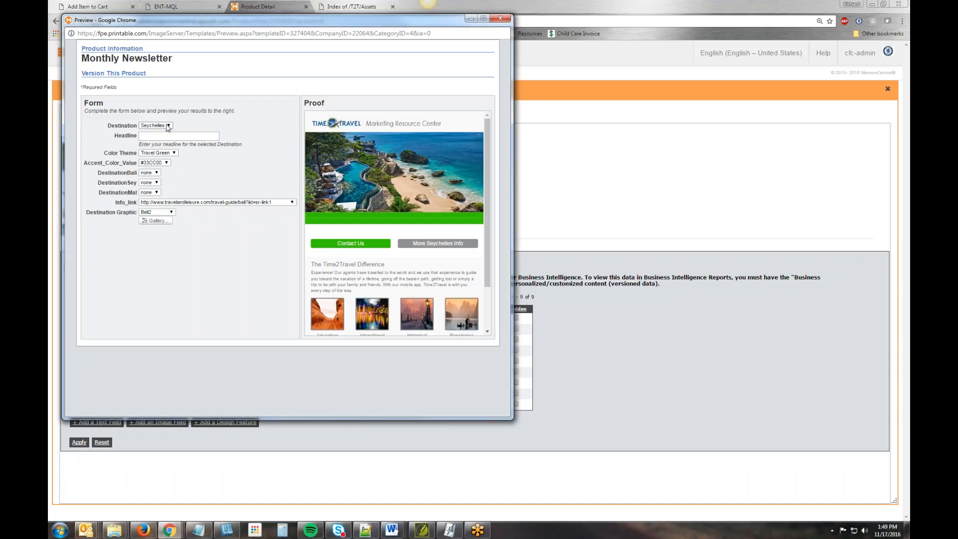
- Examine the options offered by the preview form's destination, link, graphic and color drop-downs, and close the preview
click(161, 217)
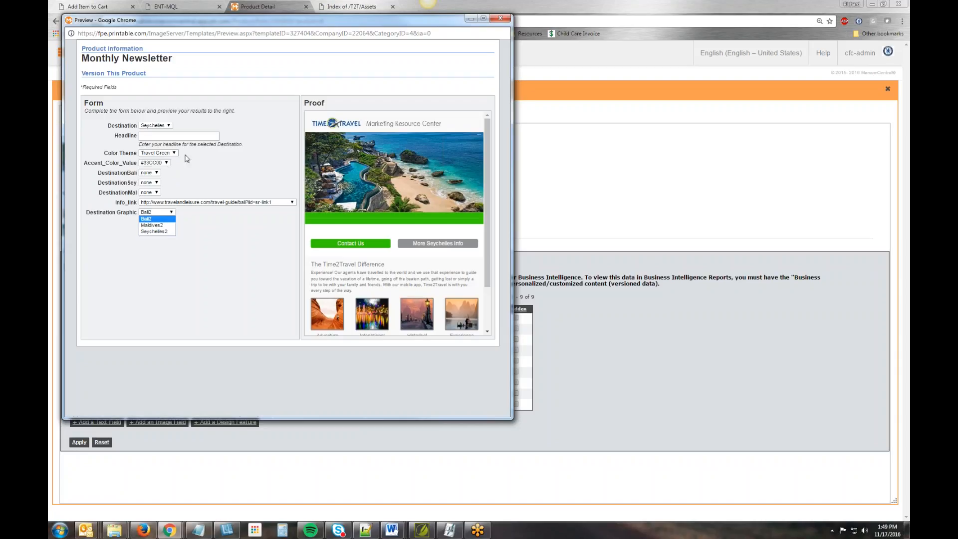
click(202, 202)
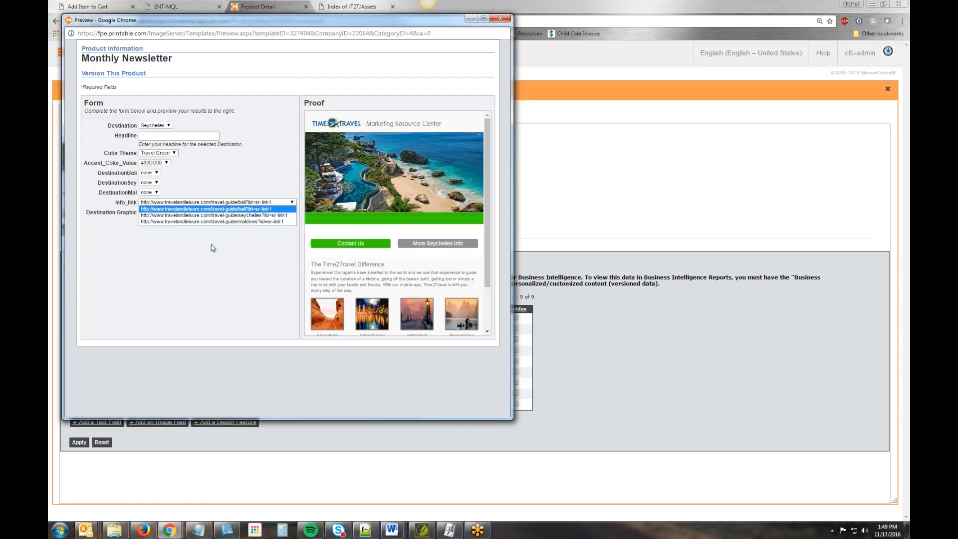
click(161, 126)
click(200, 173)
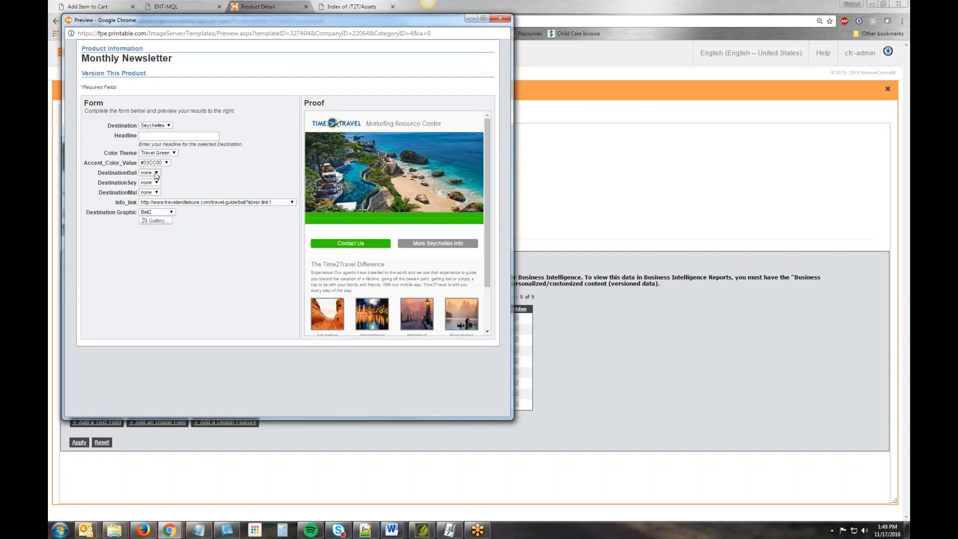
click(157, 172)
click(182, 184)
click(156, 182)
click(156, 189)
click(204, 202)
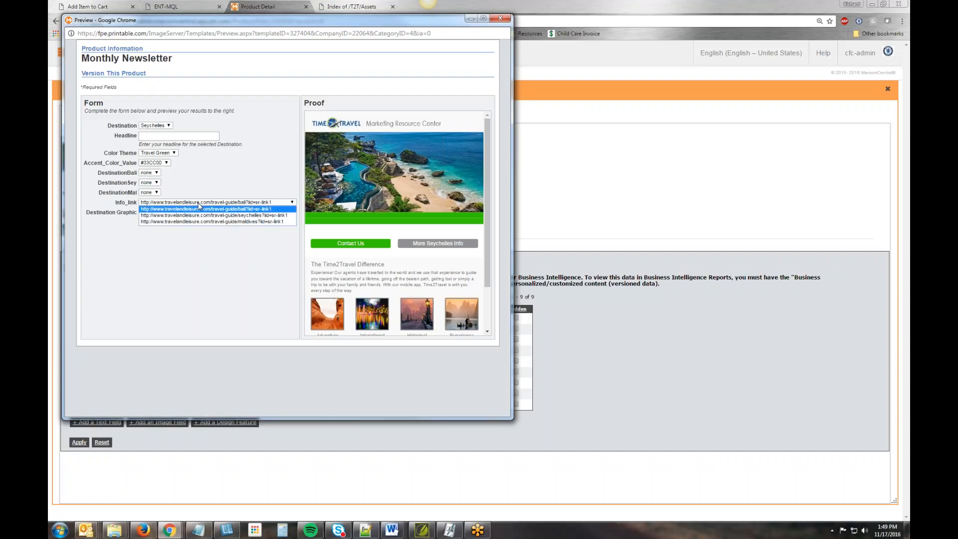
click(206, 180)
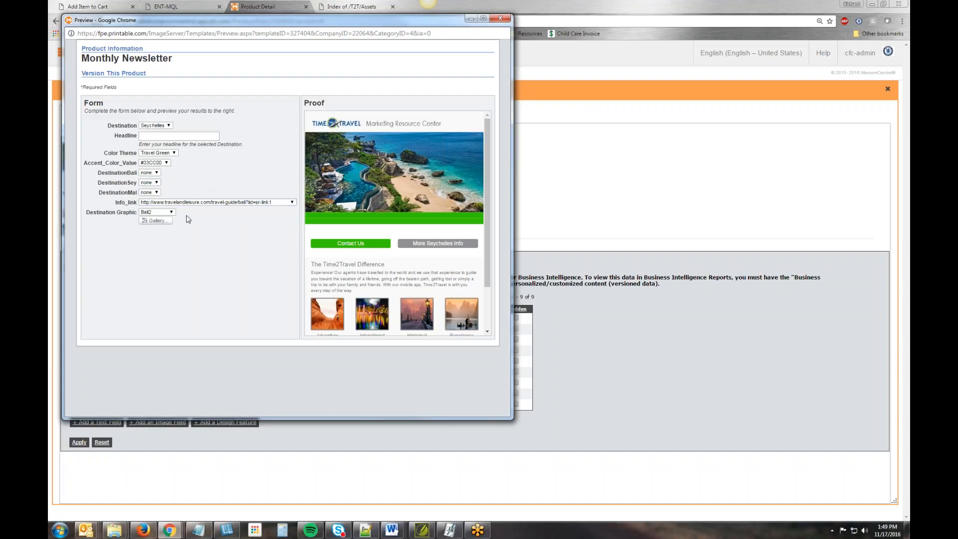
click(169, 213)
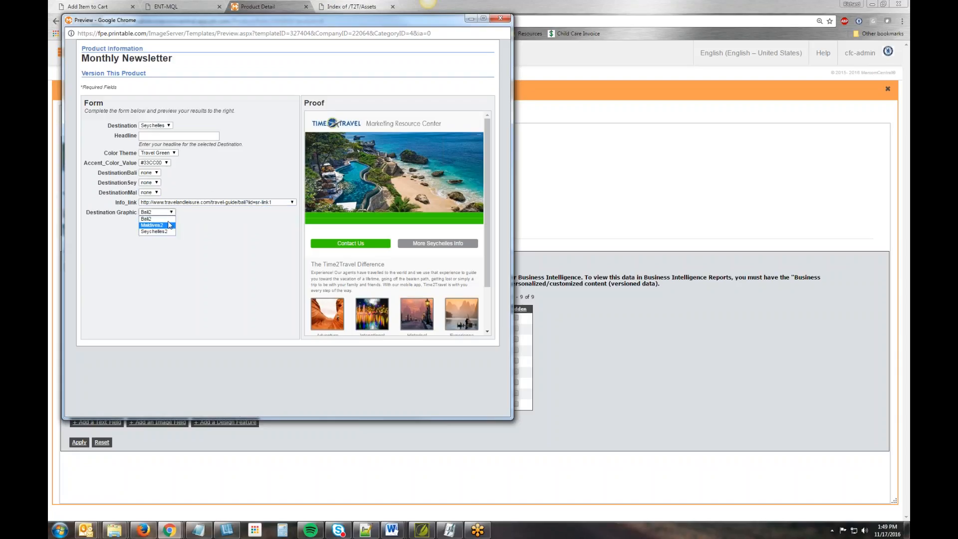
click(165, 163)
click(164, 174)
click(173, 154)
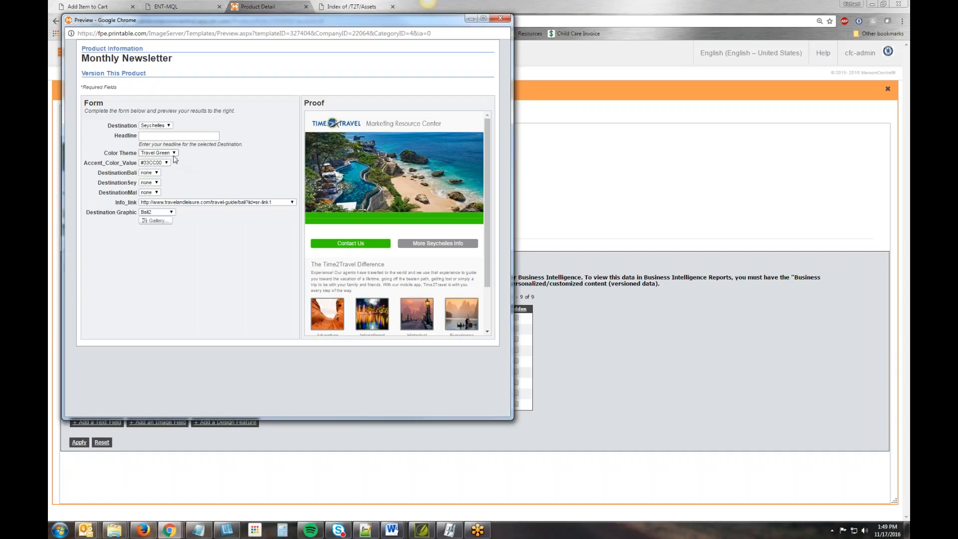
click(212, 170)
click(500, 19)
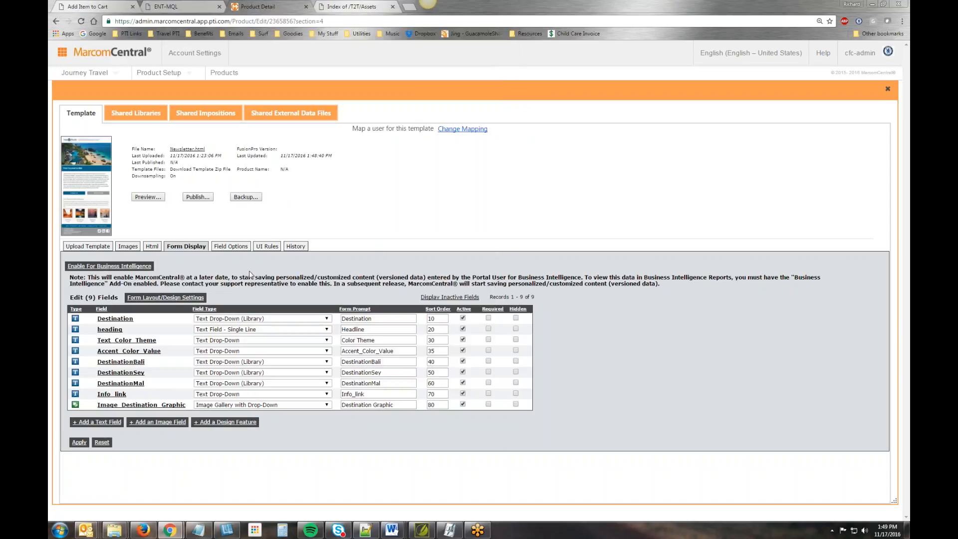
- Create a cascading drop-down UI rule that limits Image_Destination_Graphic to Bali2 when Destination is Bali
click(271, 246)
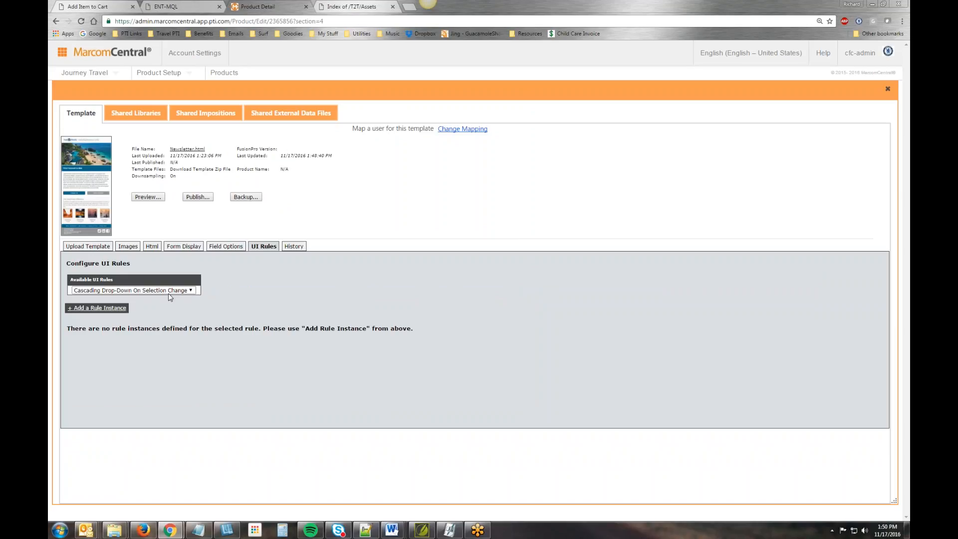
click(97, 307)
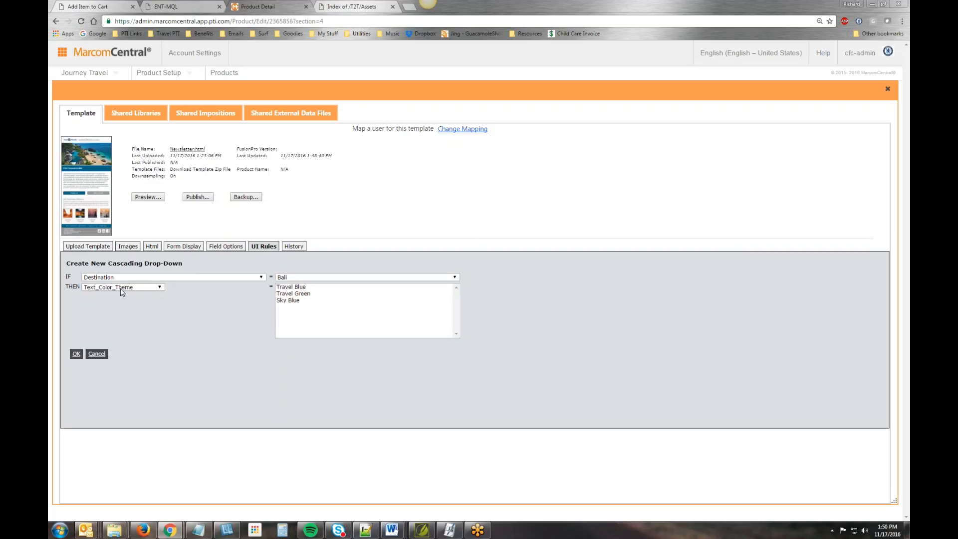
click(159, 287)
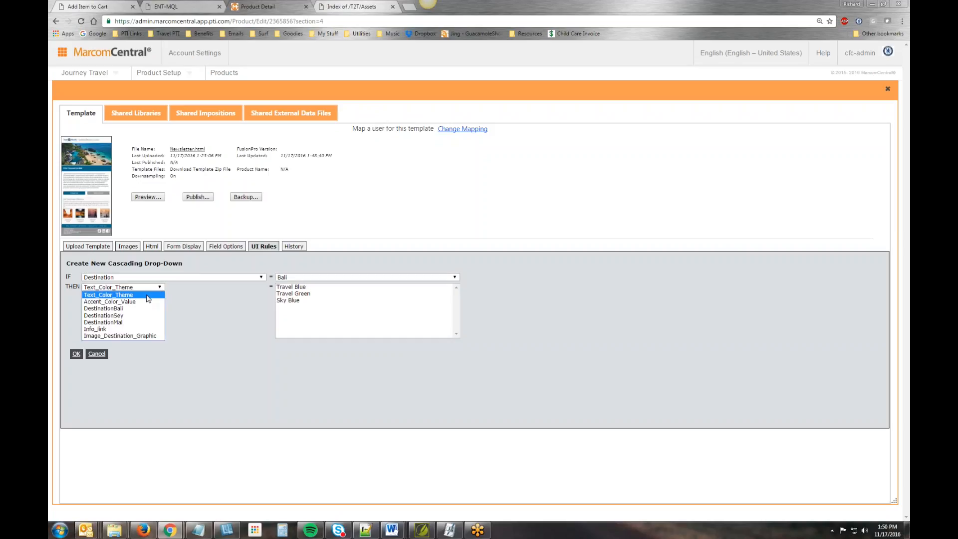
click(147, 336)
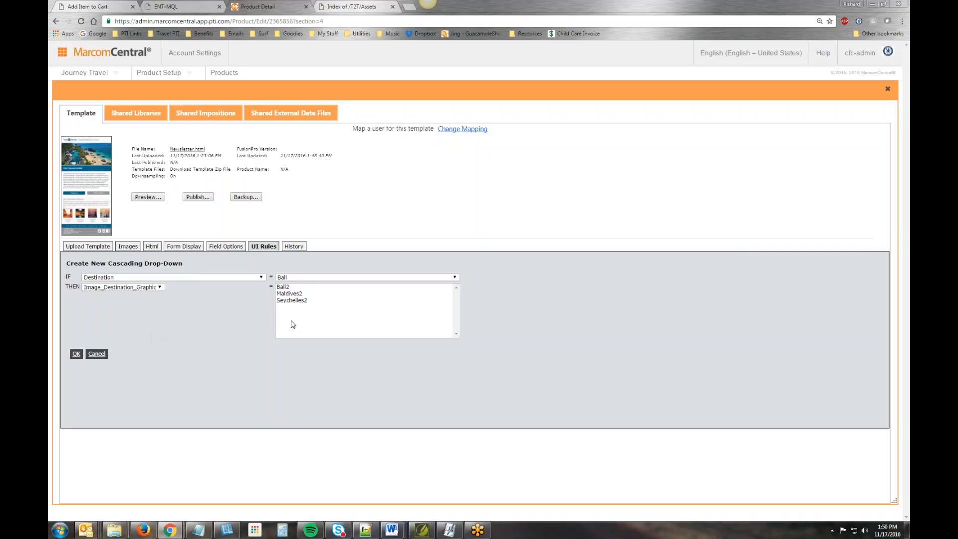
click(283, 287)
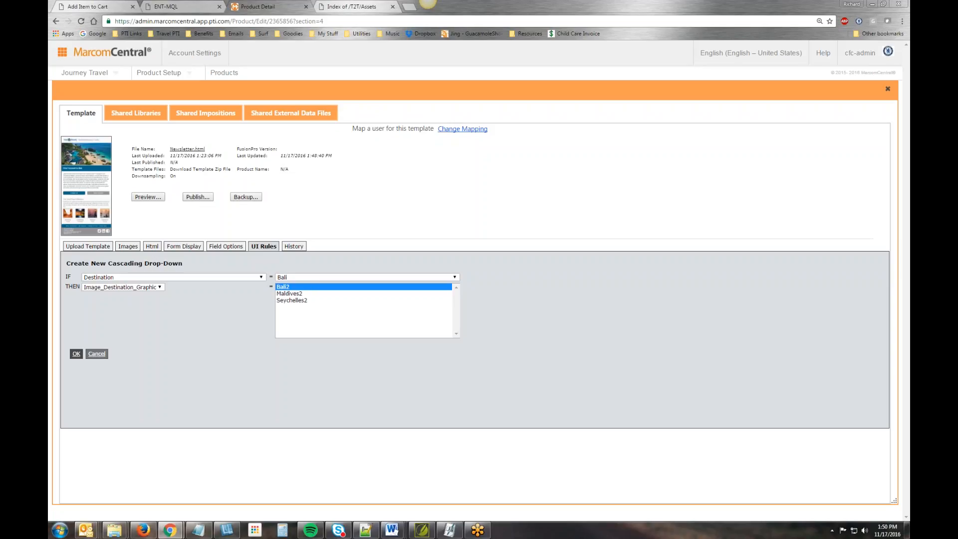
click(77, 354)
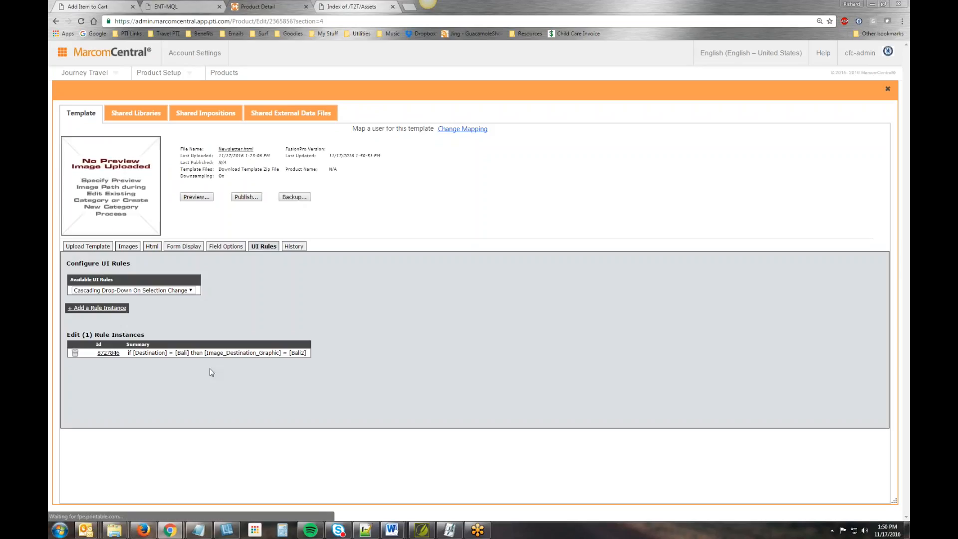
- Add a cascading drop-down rule that limits Image_Destination_Graphic to Seychelles2 when Destination is Seychelles
click(113, 309)
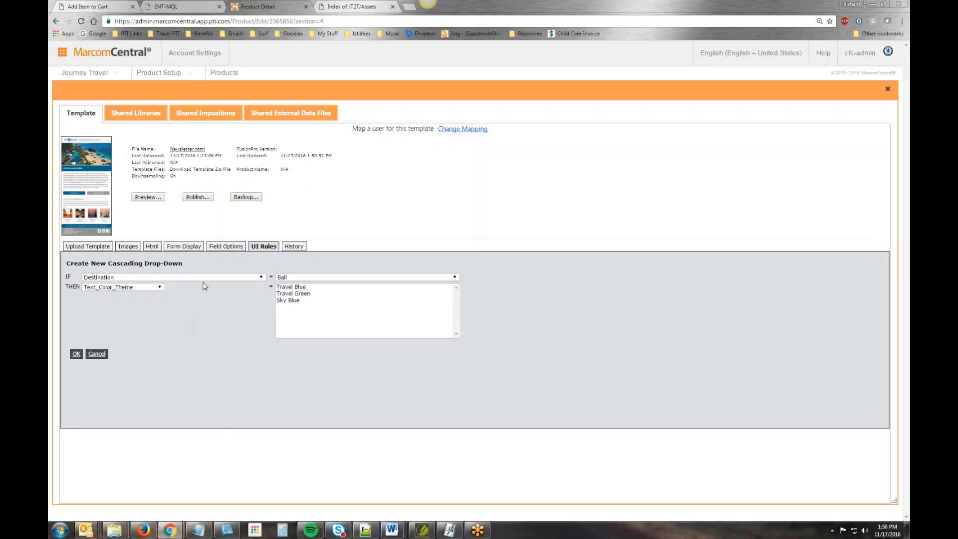
click(294, 277)
click(291, 292)
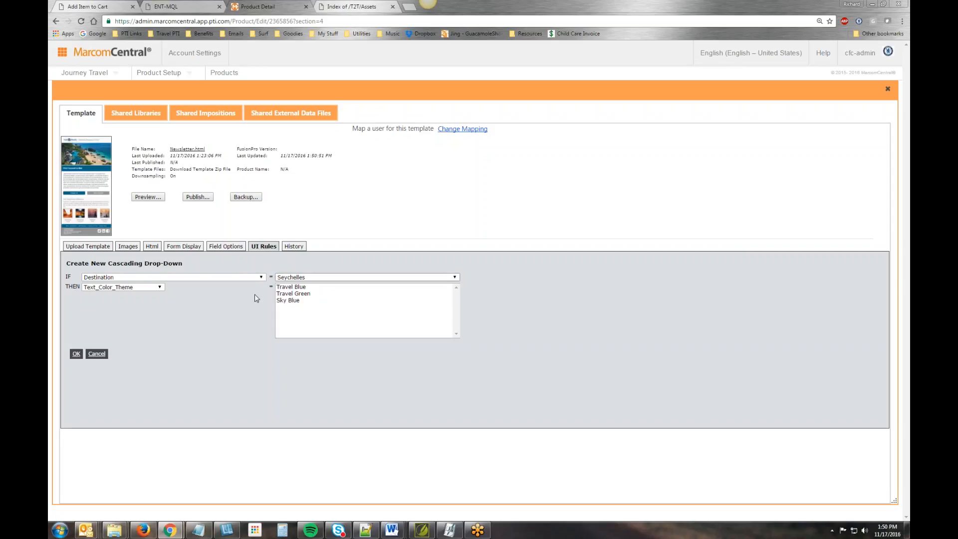
click(155, 288)
click(119, 338)
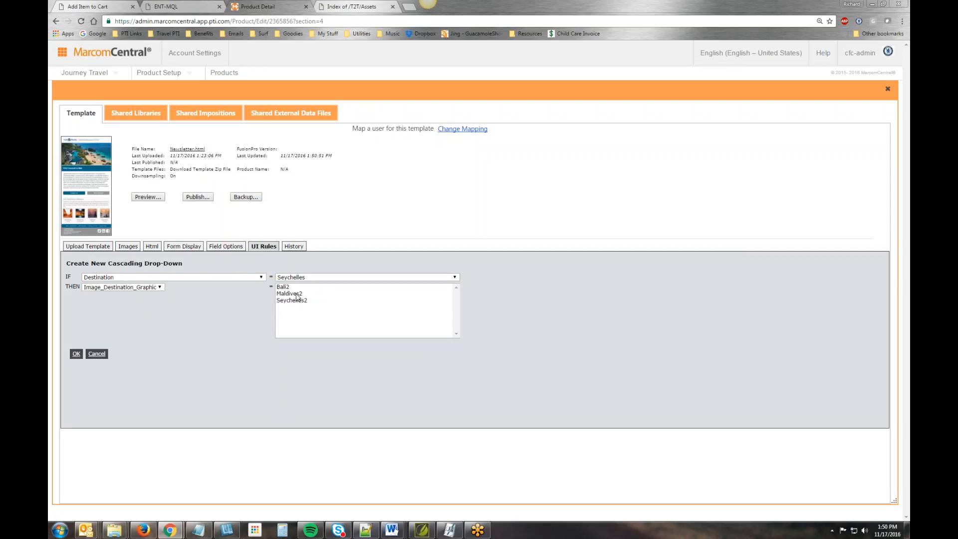
click(295, 300)
click(77, 353)
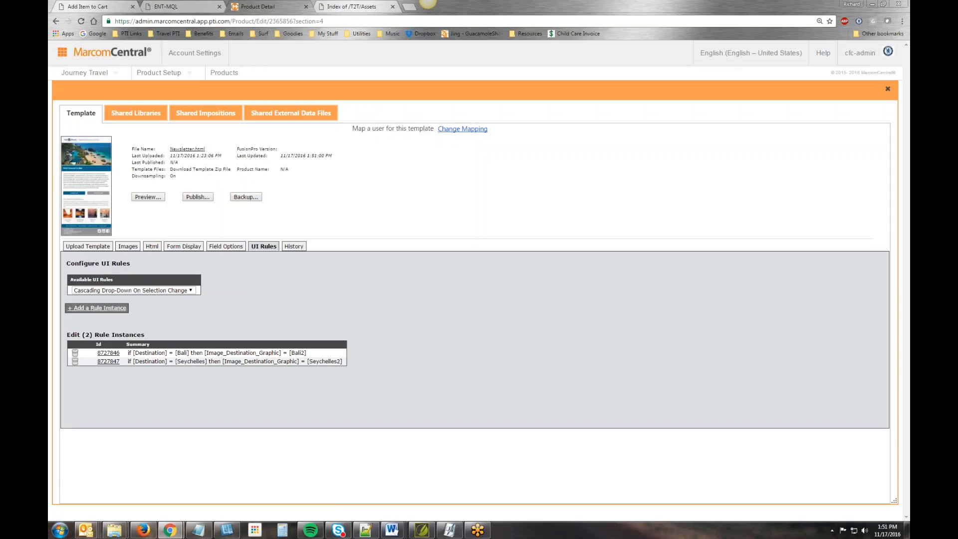
- Add a cascading drop-down rule that limits Image_Destination_Graphic to Maldives2 when Destination is Maldives
click(97, 307)
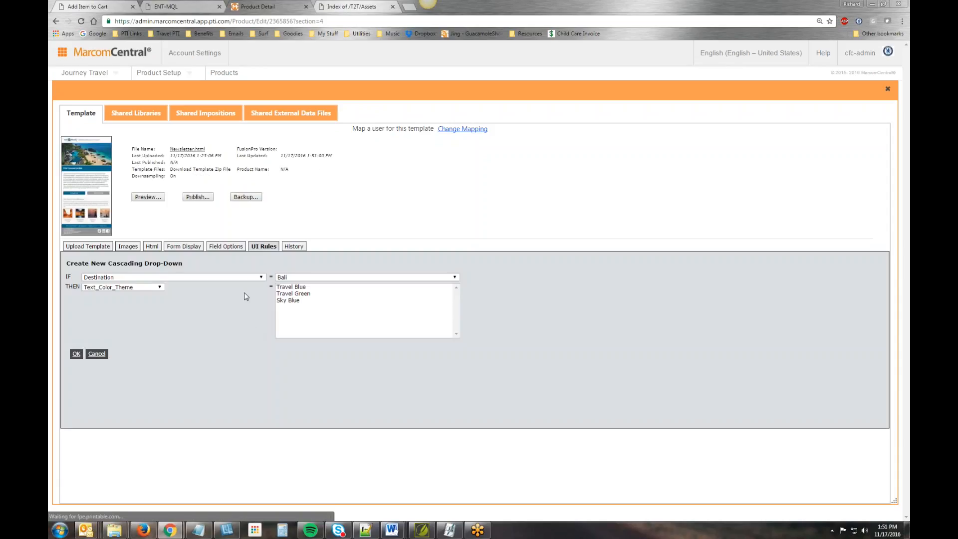
click(293, 278)
click(292, 299)
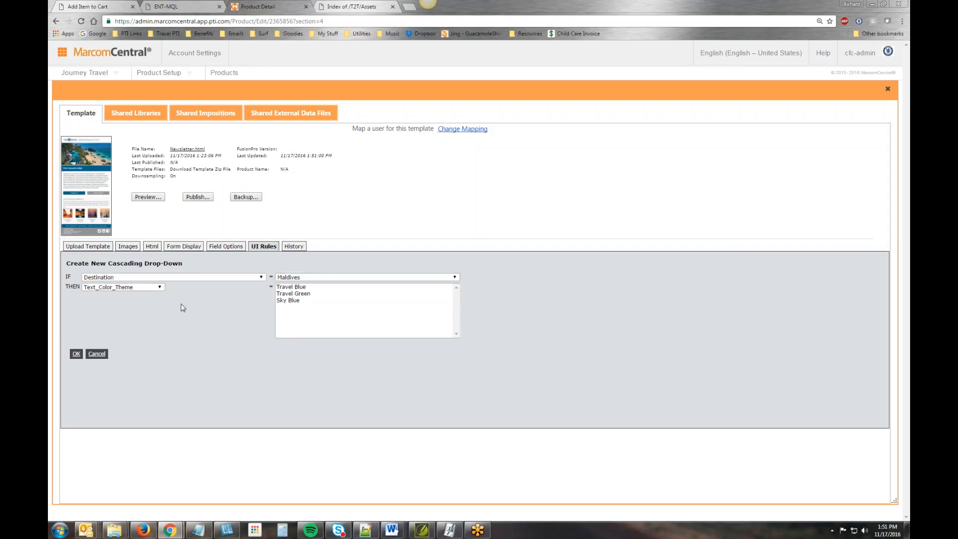
click(159, 287)
click(120, 333)
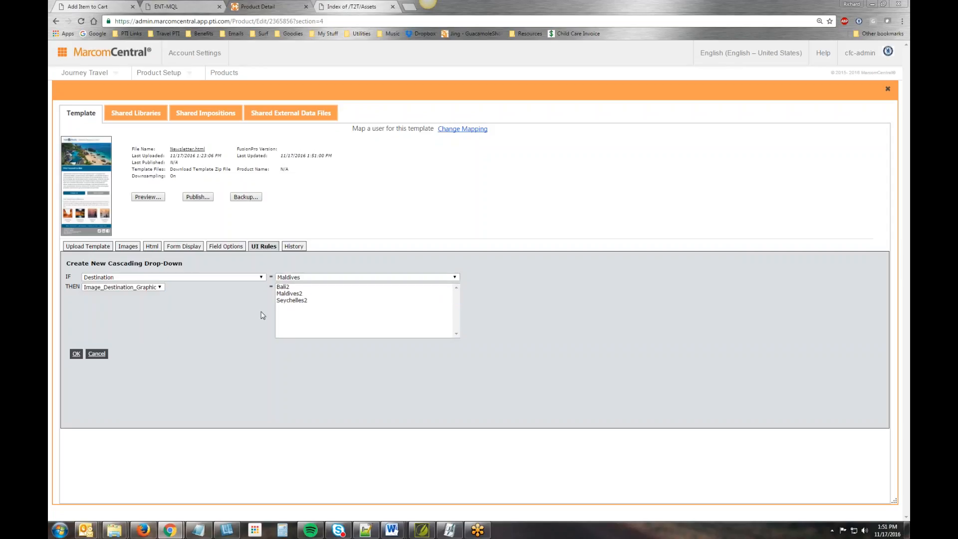
click(294, 294)
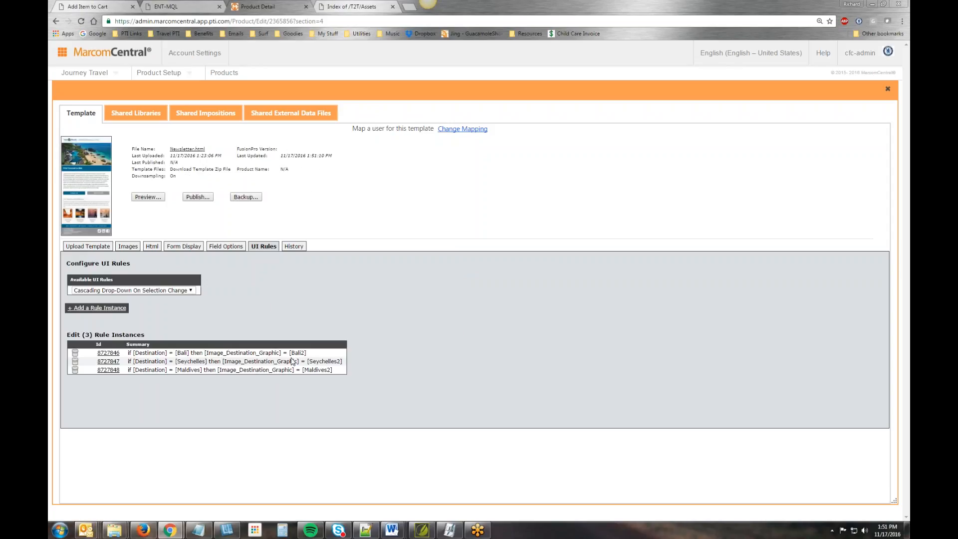
- Add a cascading drop-down rule that limits Info_link to the travelandleisure.com Bali guide link when Destination is Bali
click(107, 308)
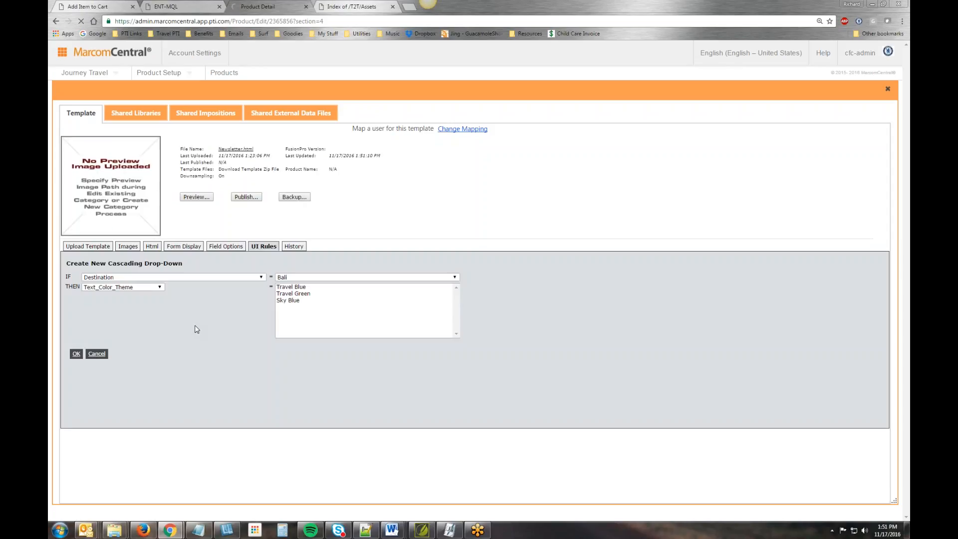
click(155, 287)
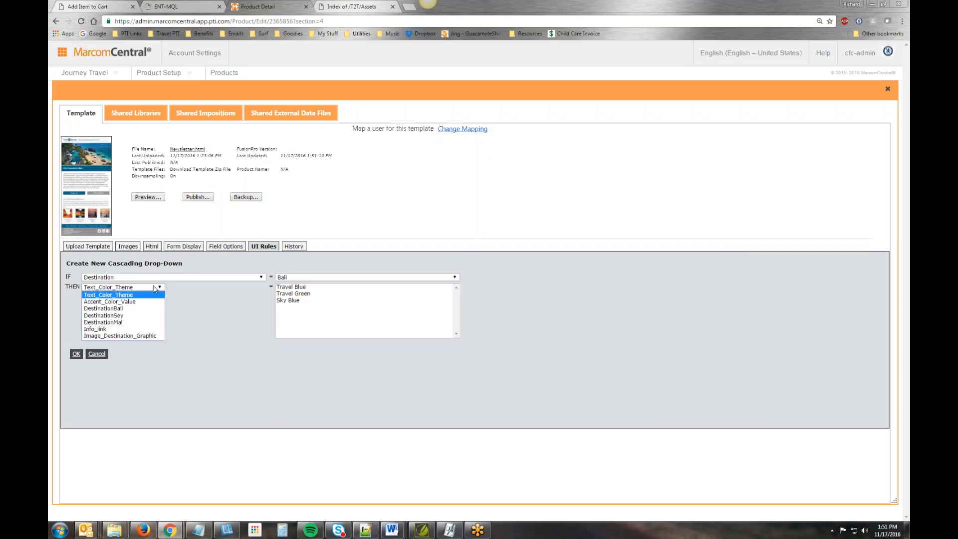
click(141, 329)
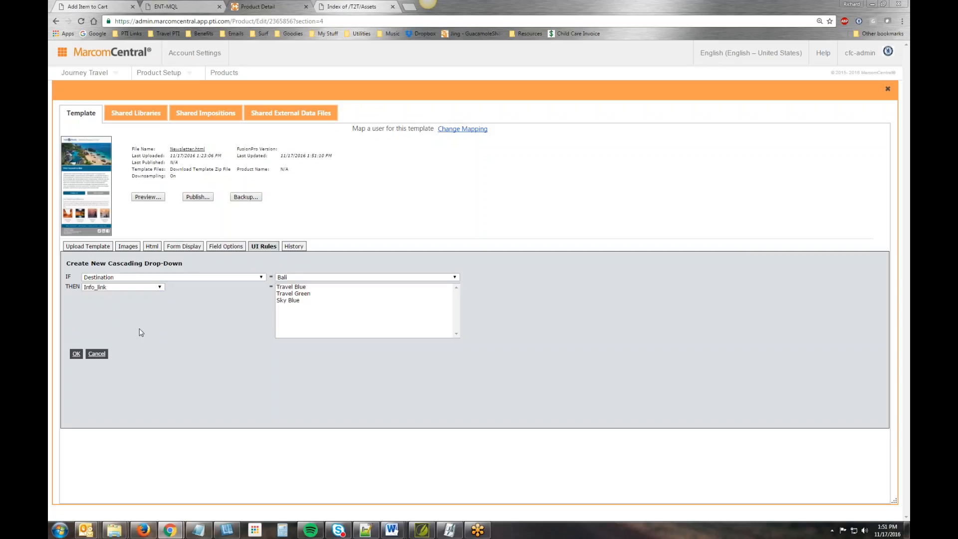
click(413, 288)
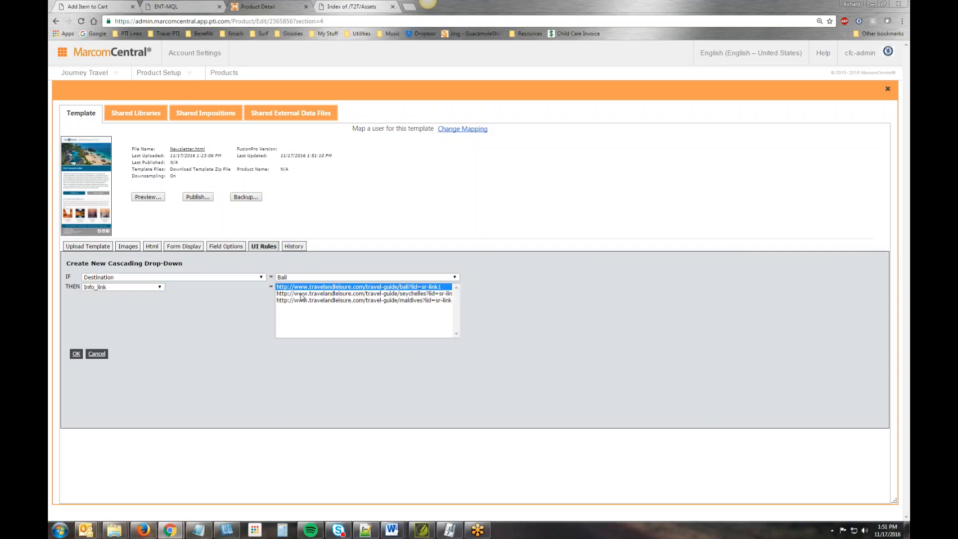
click(76, 353)
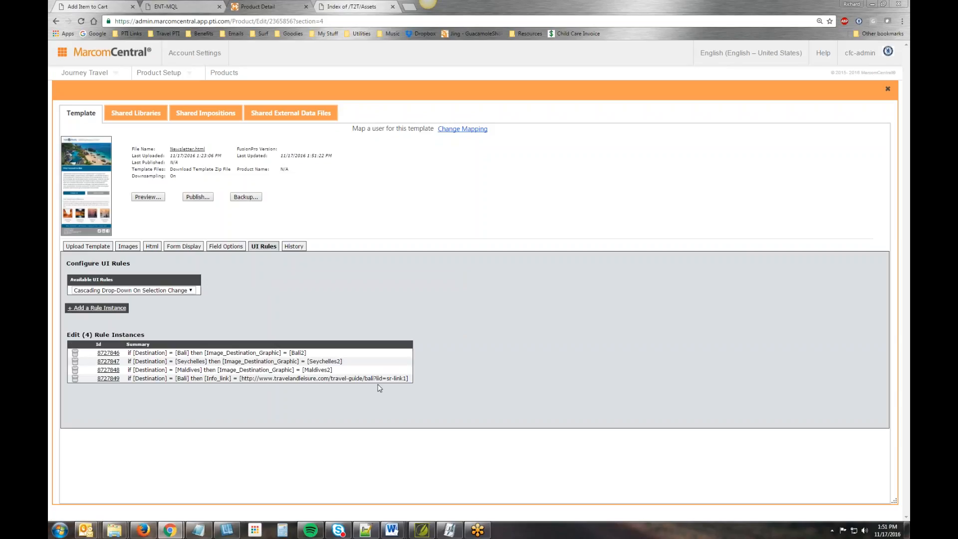
- Add a cascading drop-down rule that limits Info_link to the travelandleisure.com Seychelles guide link when Destination is Seychelles
click(100, 308)
click(309, 278)
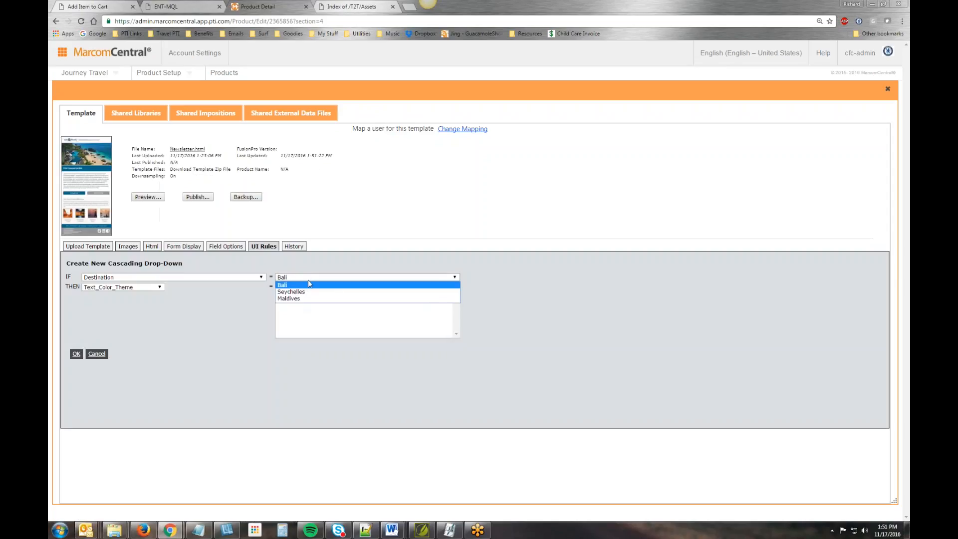
click(299, 292)
click(161, 287)
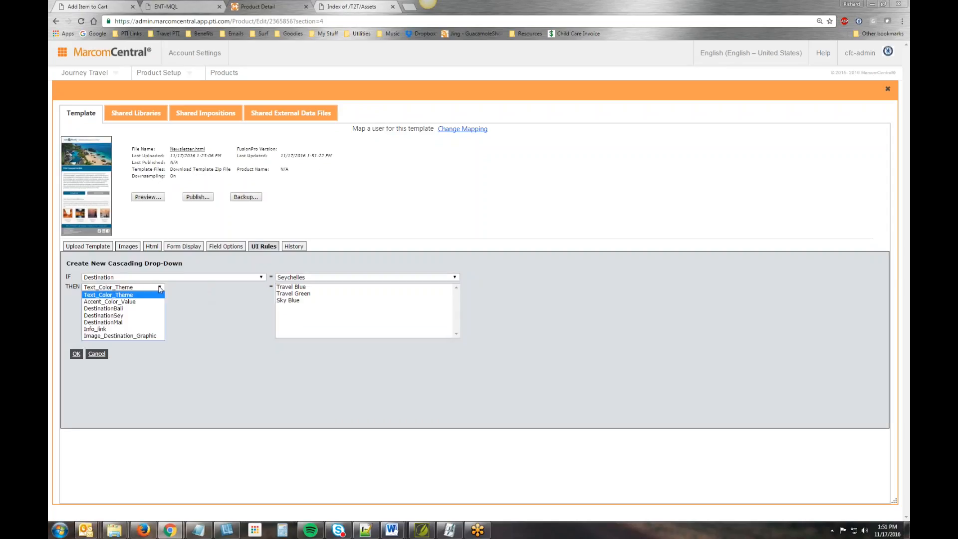
click(147, 329)
click(329, 294)
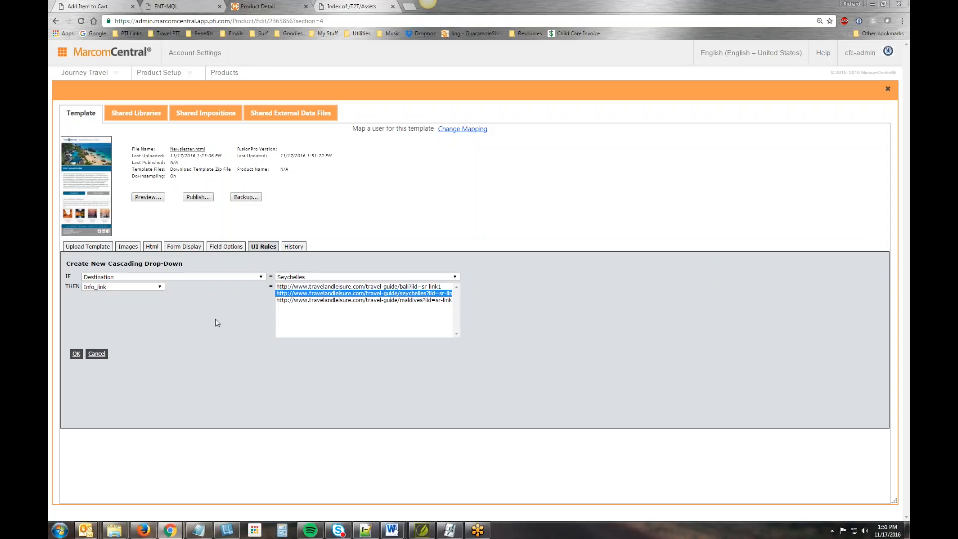
click(76, 353)
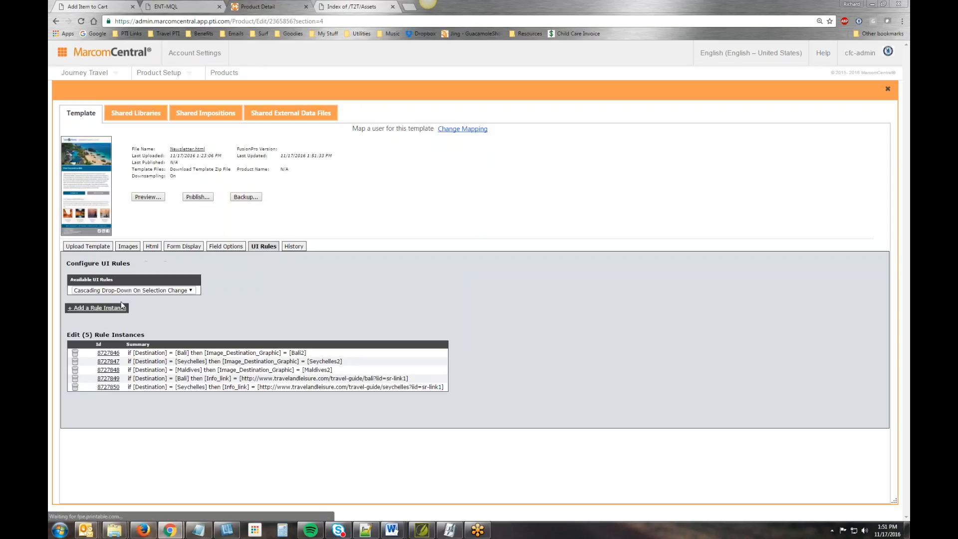
- Add a cascading drop-down rule that limits Info_link to the travelandleisure.com Maldives guide link when Destination is Maldives
click(122, 306)
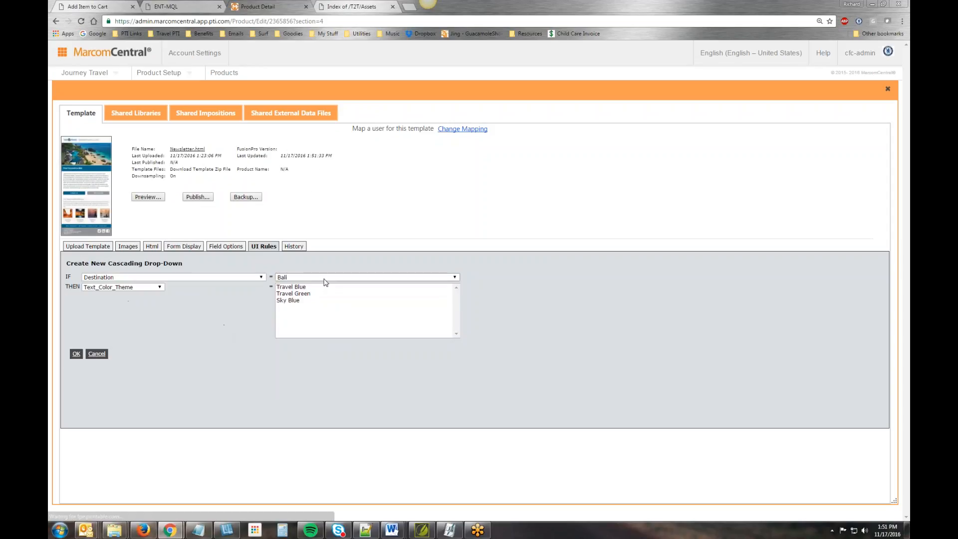
click(324, 277)
click(319, 300)
click(160, 287)
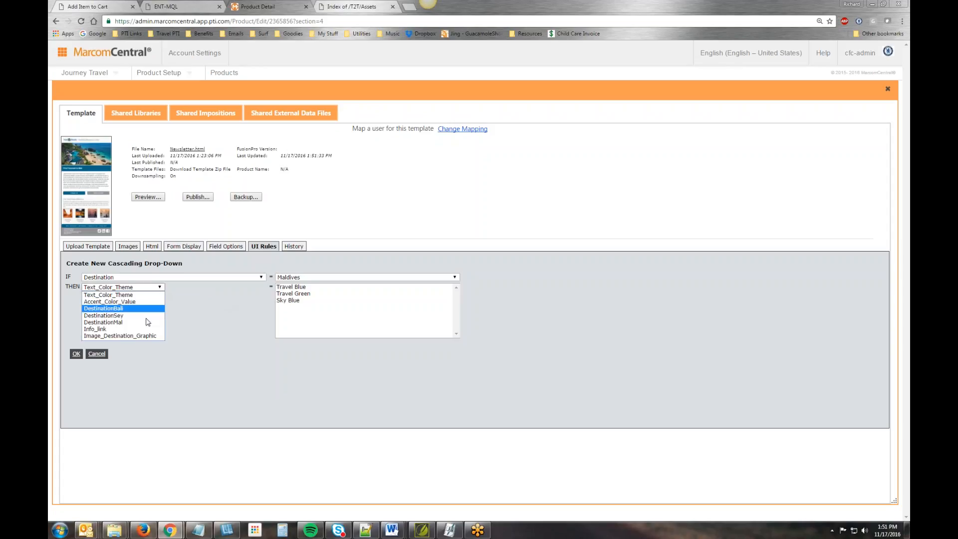
click(146, 329)
click(326, 301)
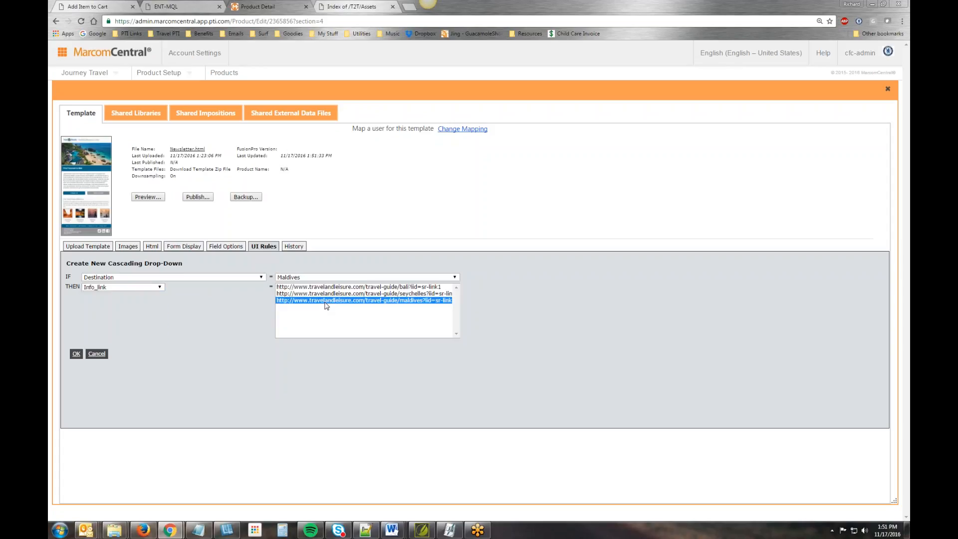
click(76, 353)
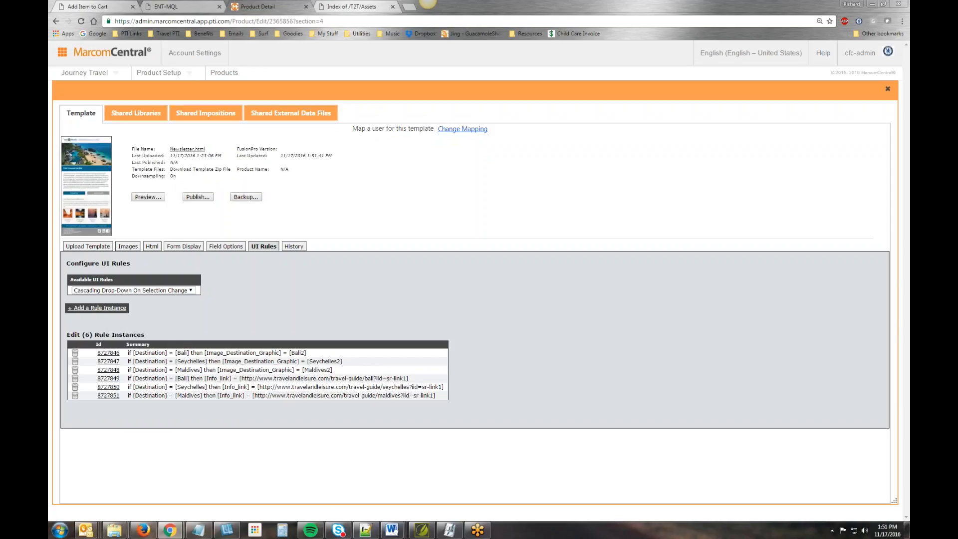
- Add a cascading drop-down rule that sets DestinationBali to block when Destination is Bali
click(97, 308)
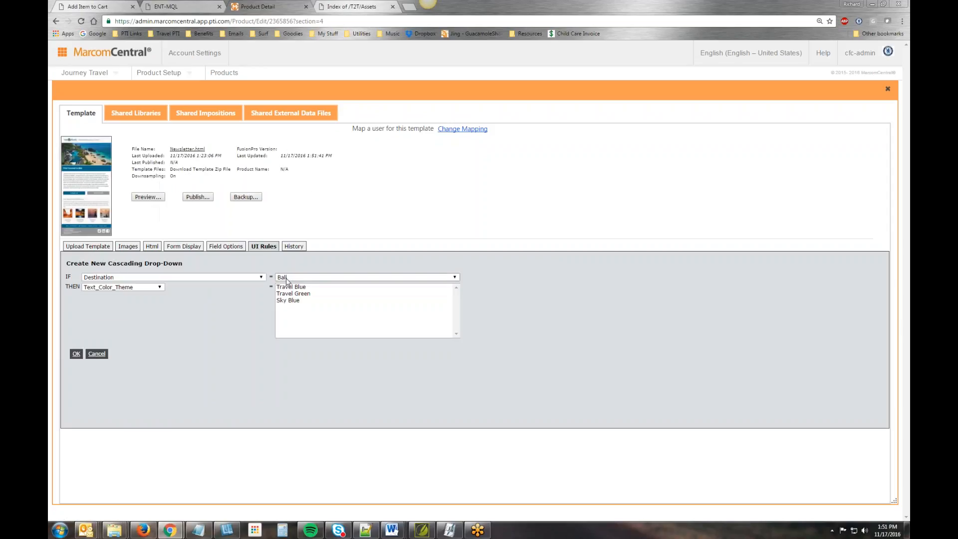
click(159, 287)
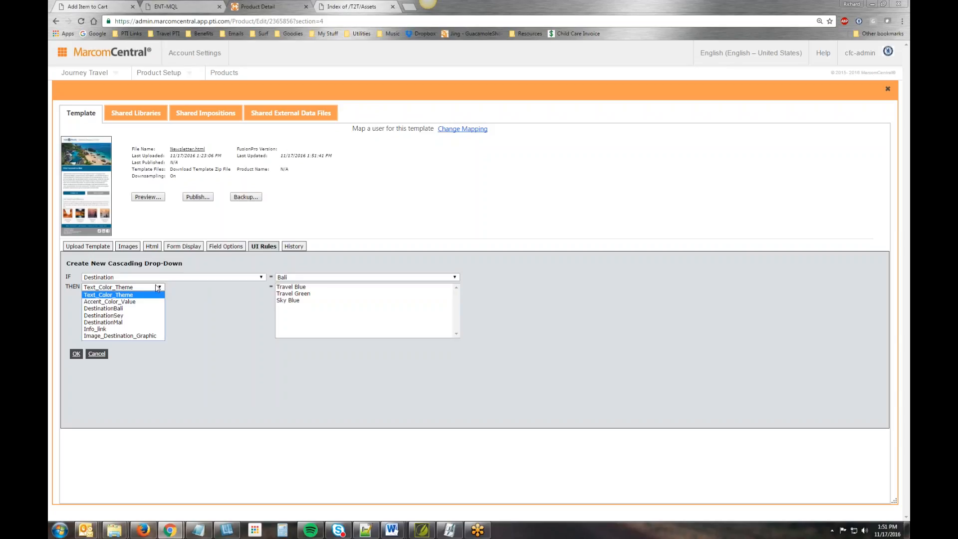
click(134, 310)
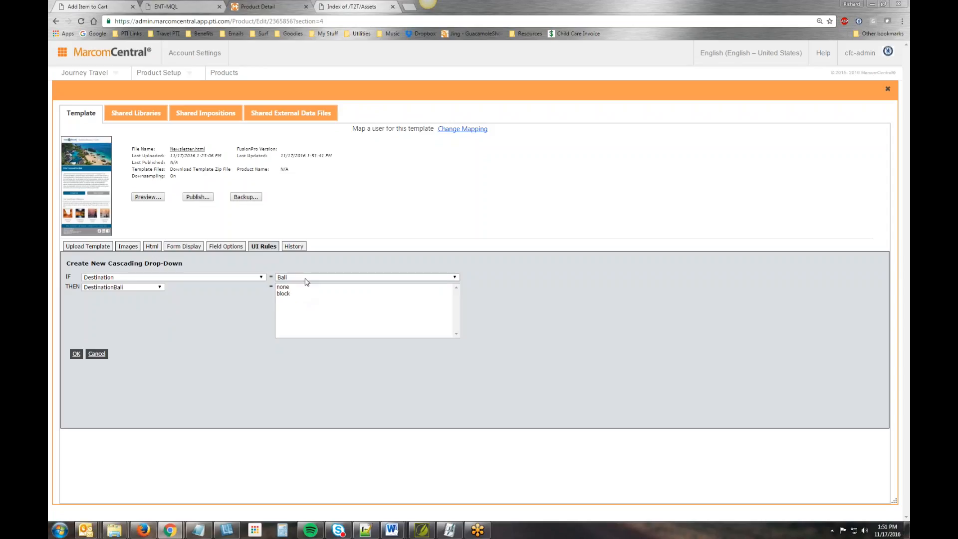
click(159, 287)
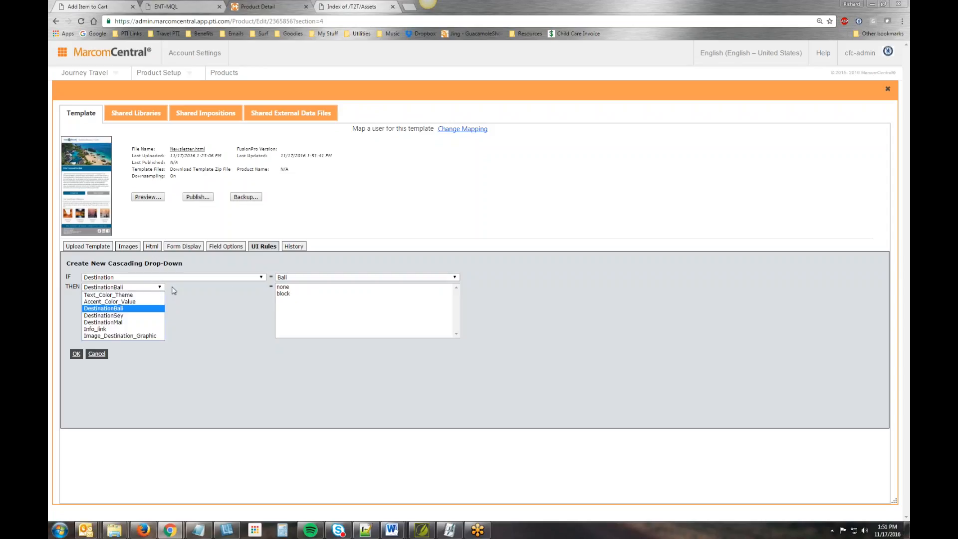
click(174, 290)
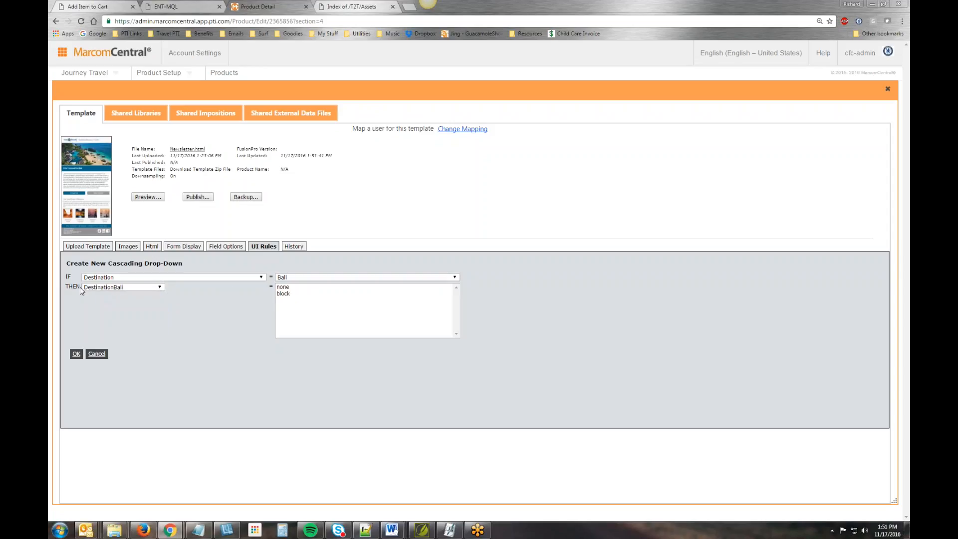
click(284, 293)
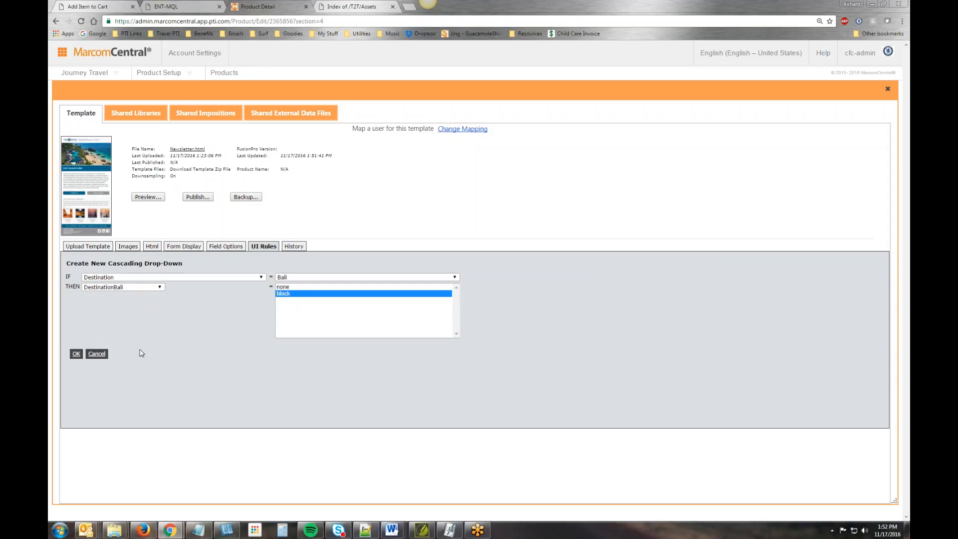
click(77, 354)
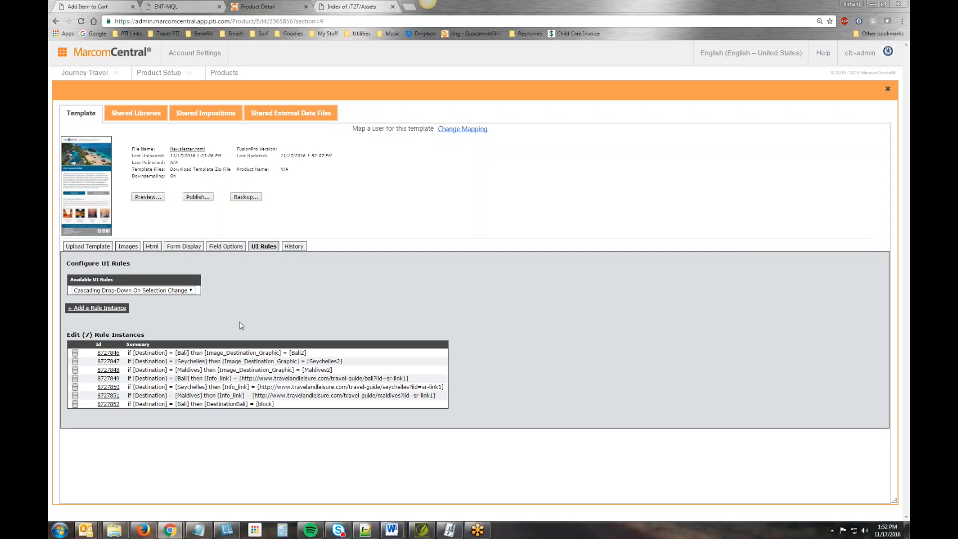
- Add a cascading drop-down rule that sets DestinationSey to none when Destination is Bali
click(97, 307)
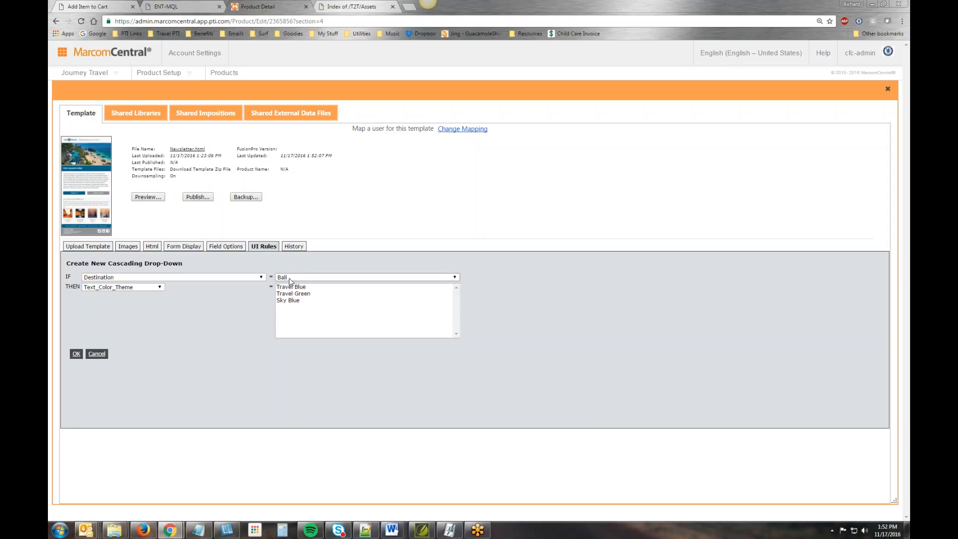
click(159, 286)
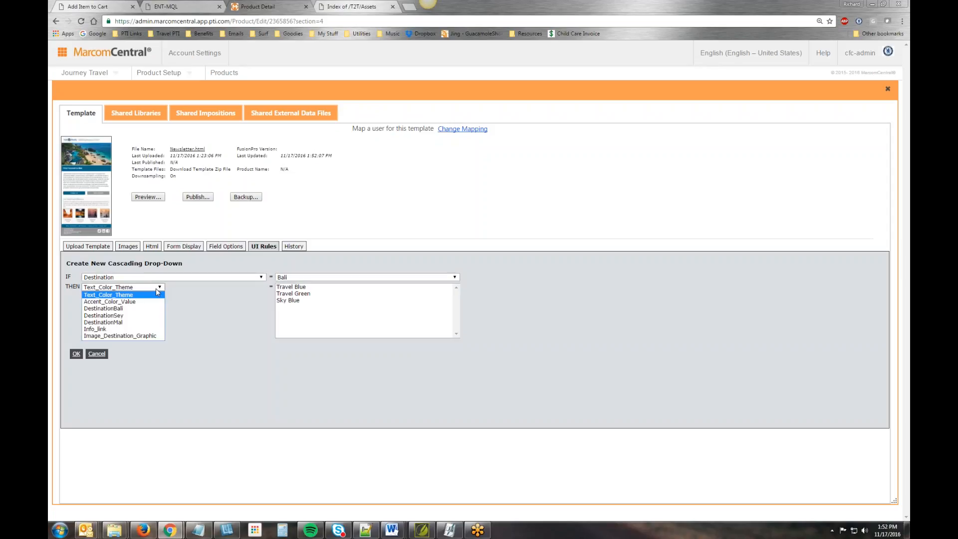
click(148, 313)
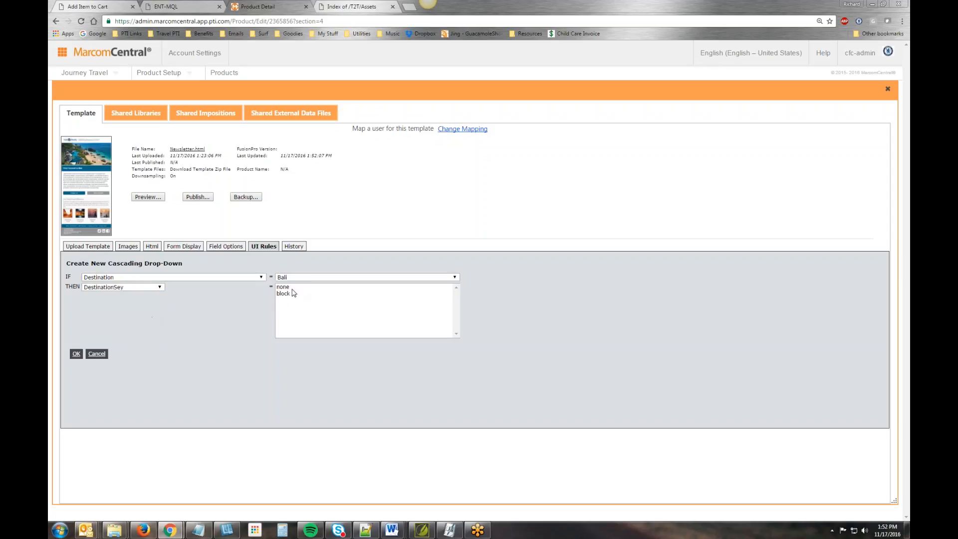
click(289, 287)
click(76, 353)
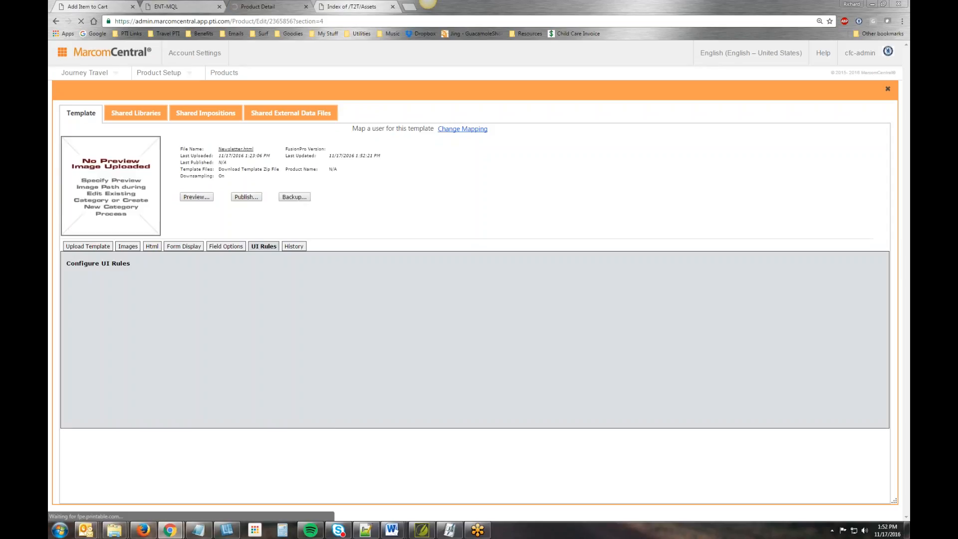
- Add a cascading drop-down rule that sets DestinationMal to none when Destination is Bali
click(96, 306)
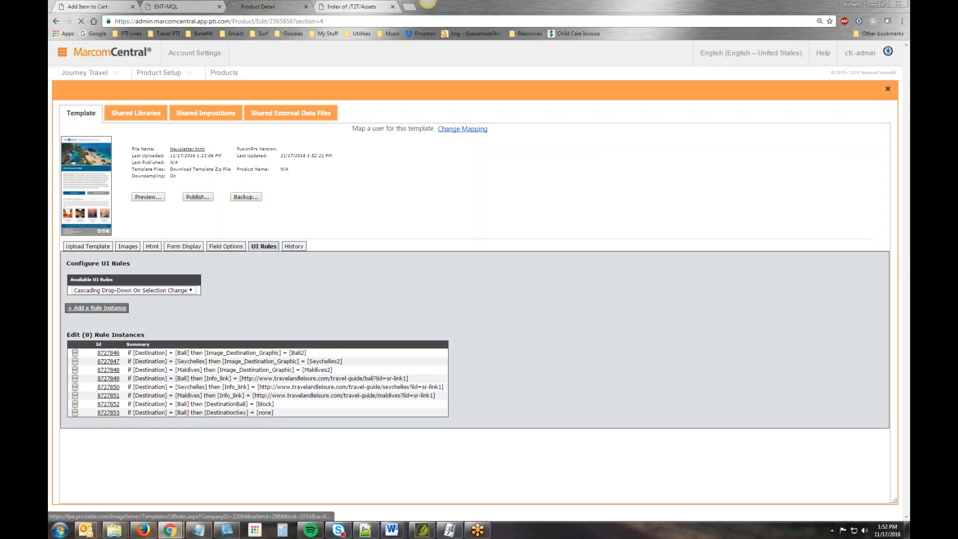
click(297, 278)
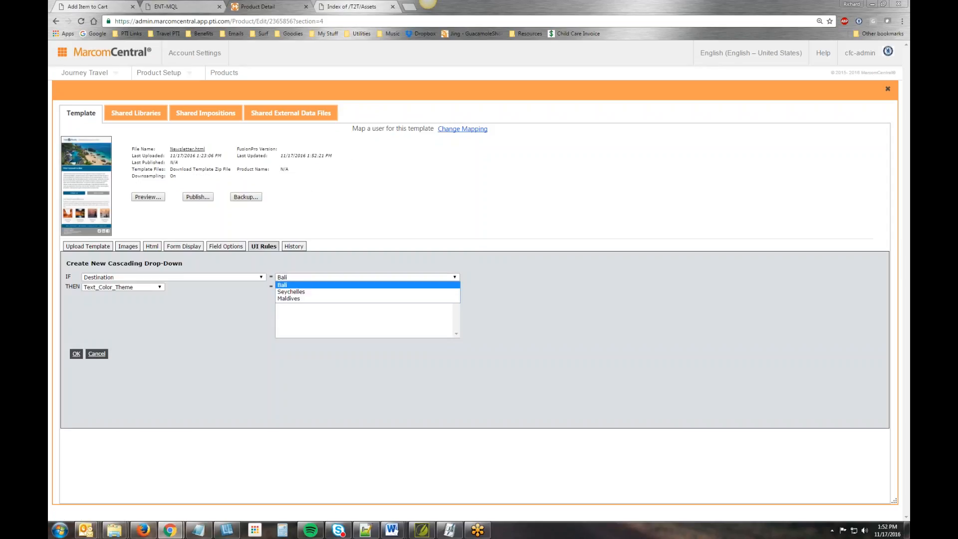
click(197, 298)
click(152, 288)
click(150, 323)
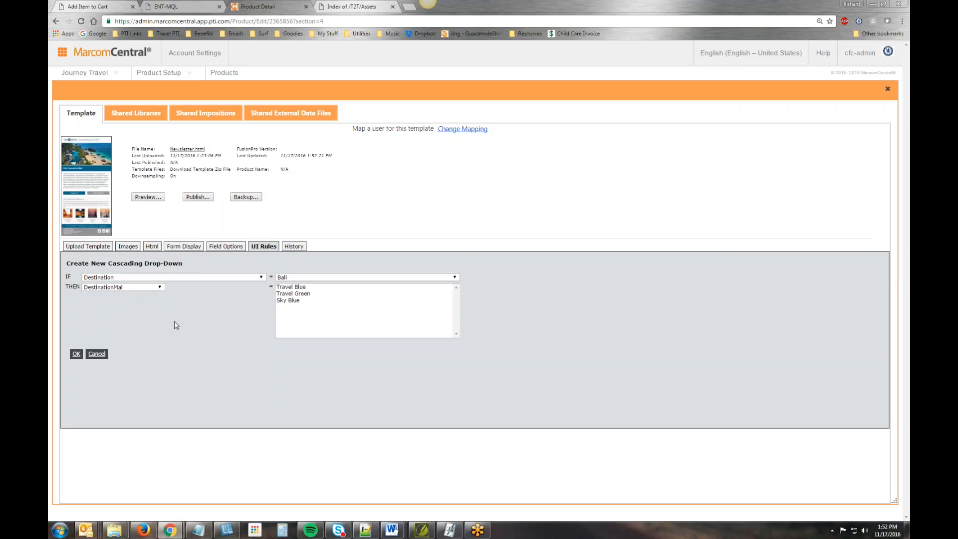
click(76, 354)
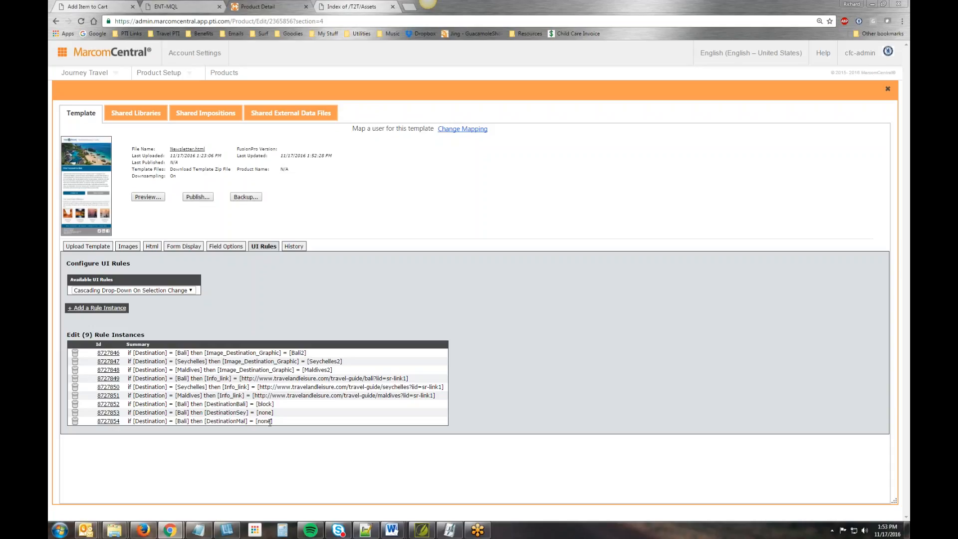
- Add a cascading drop-down rule that sets DestinationBali to none when Destination is Seychelles
click(96, 307)
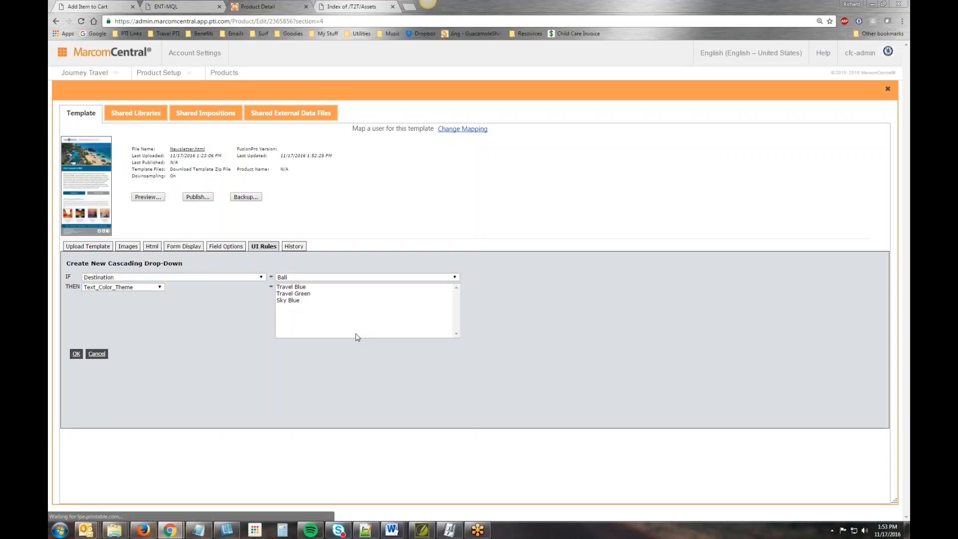
click(318, 277)
click(309, 293)
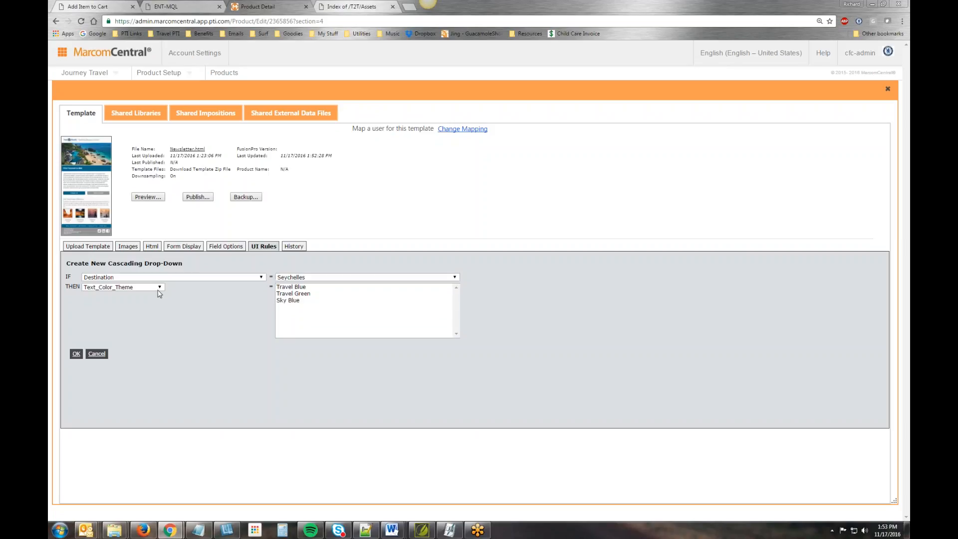
click(158, 288)
click(103, 308)
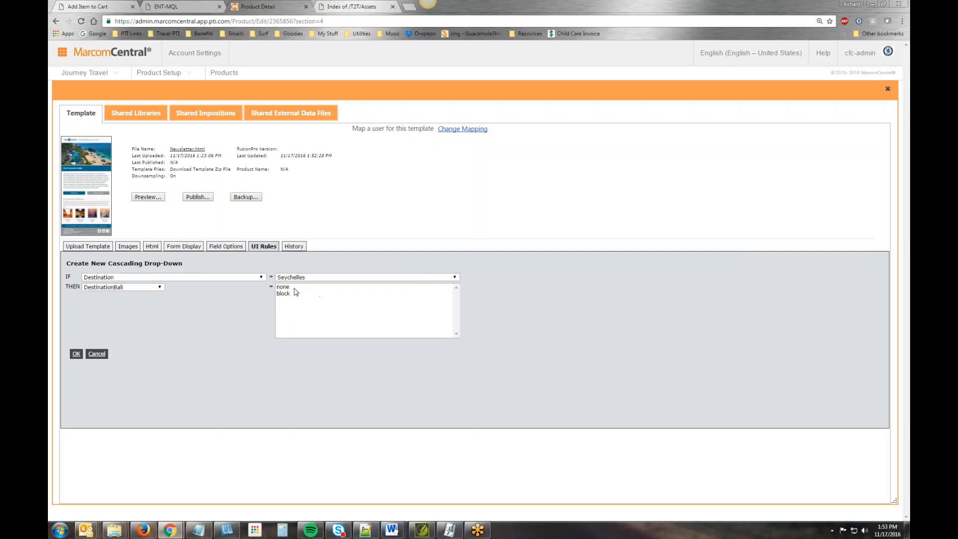
click(287, 286)
click(76, 354)
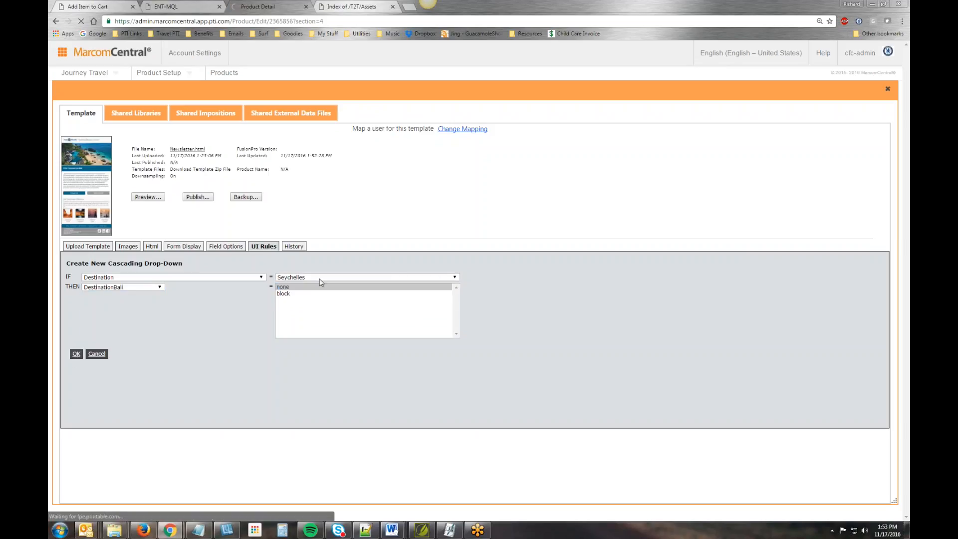
- Add a cascading drop-down rule that sets DestinationSey to block when Destination is Seychelles
click(97, 307)
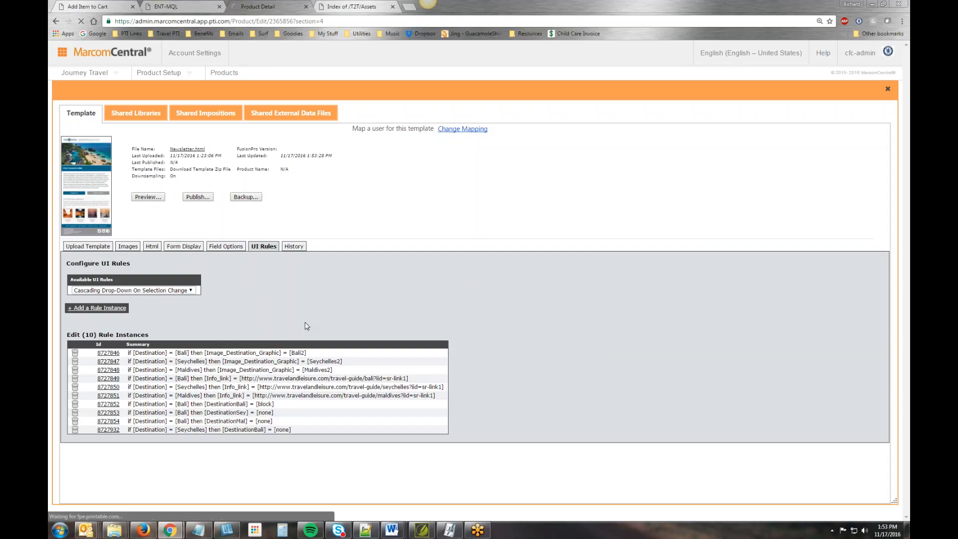
click(306, 277)
click(299, 291)
click(142, 287)
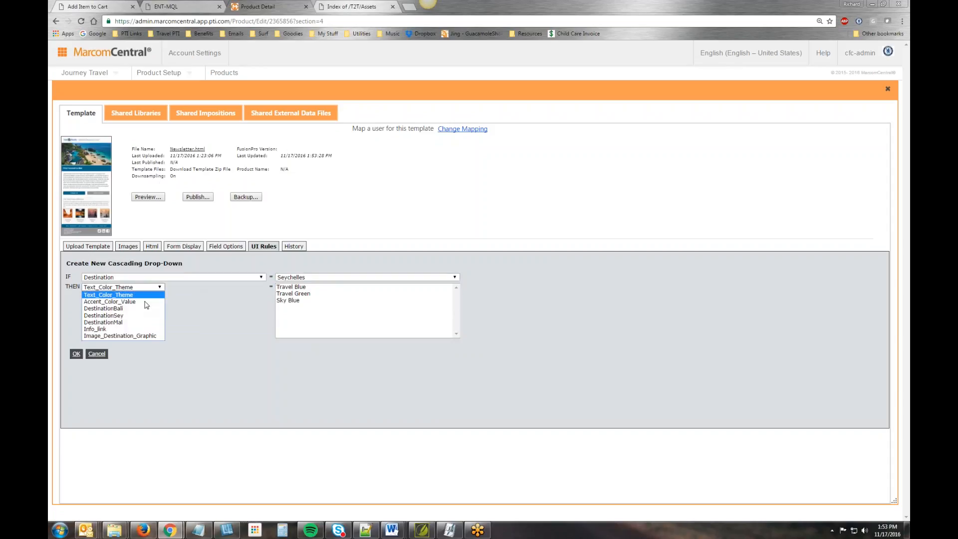
click(142, 317)
click(291, 293)
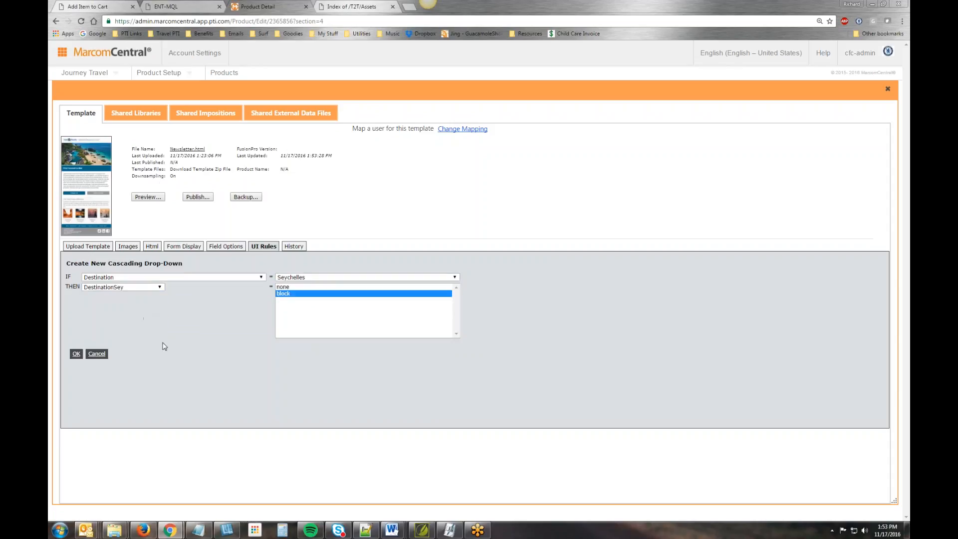
click(76, 353)
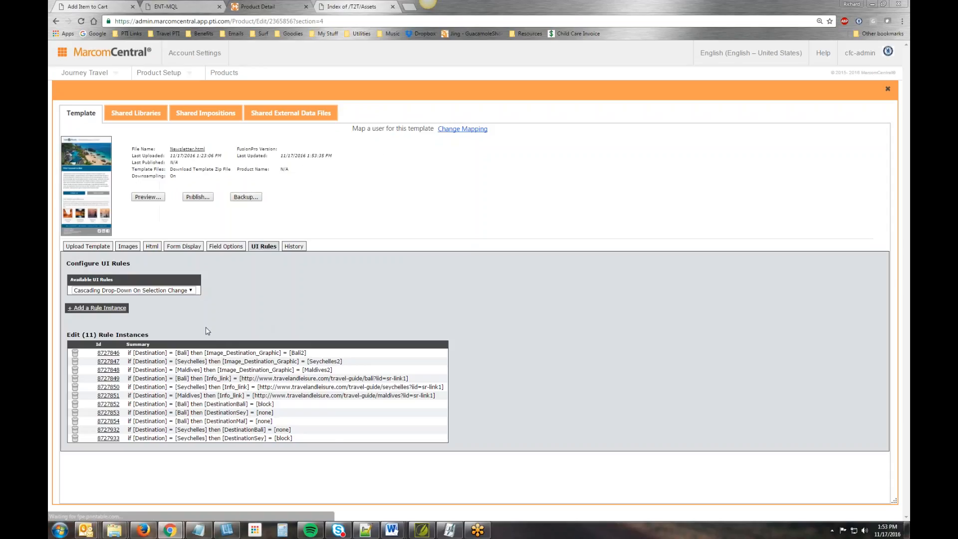
- Add a cascading drop-down rule that sets DestinationMal to none when Destination is Seychelles
click(120, 307)
click(324, 277)
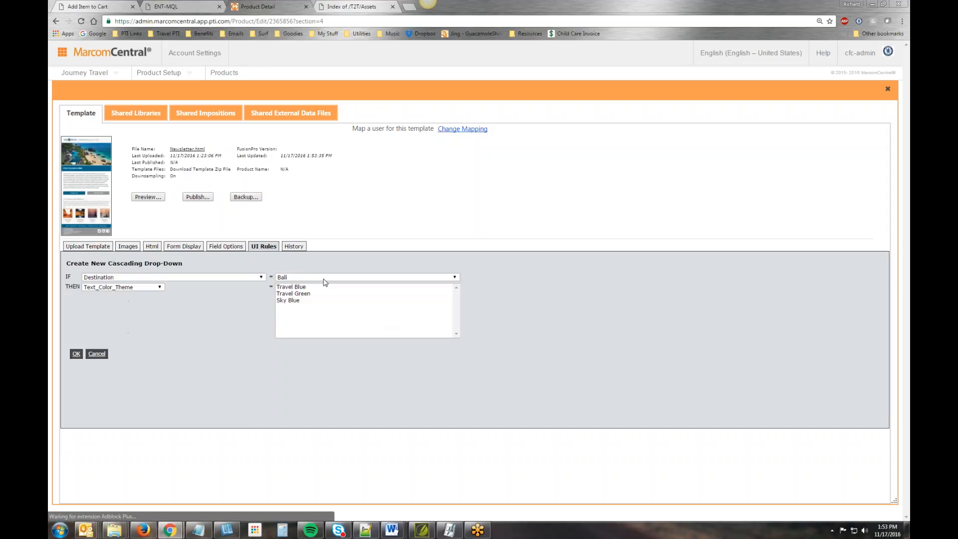
click(316, 293)
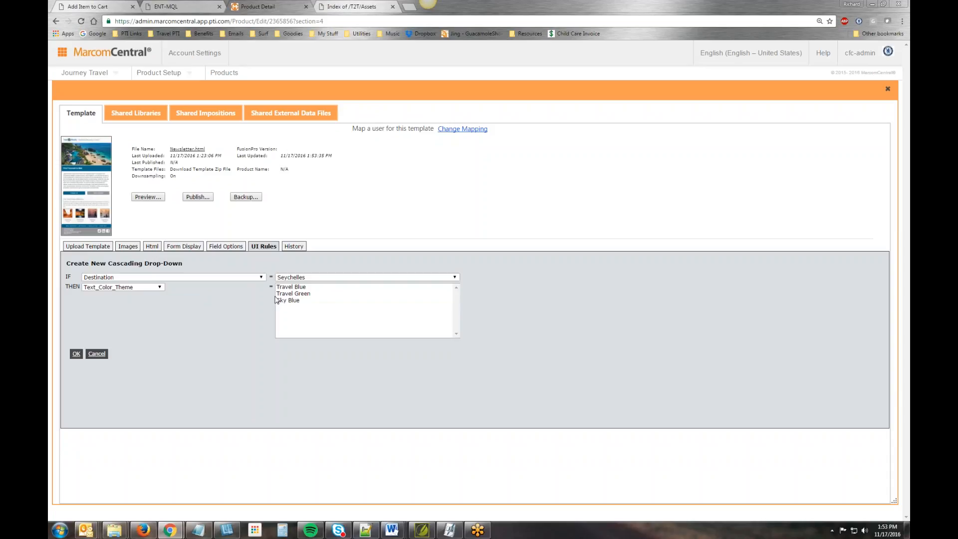
click(149, 288)
click(146, 321)
click(293, 292)
click(76, 353)
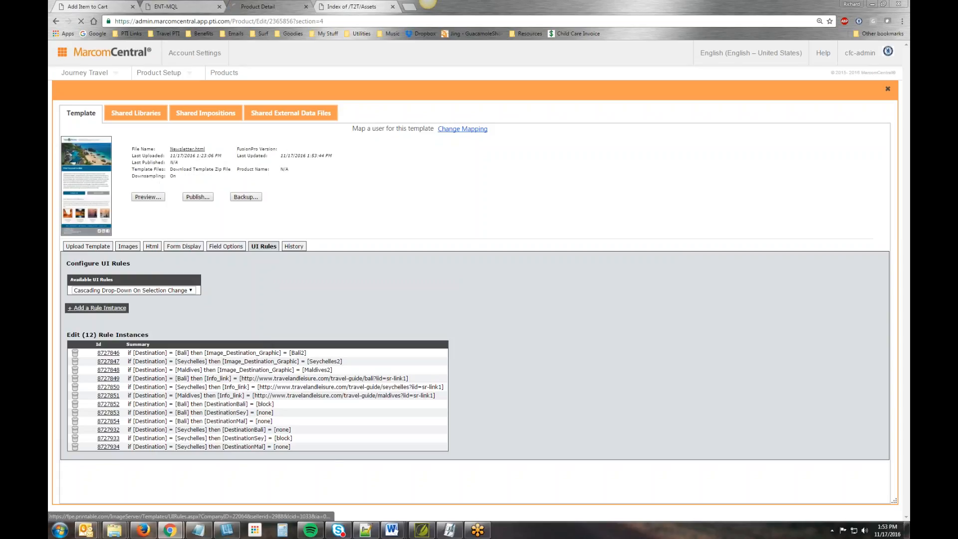
- Add a cascading drop-down rule that sets DestinationBali to none when Destination is Maldives
click(118, 310)
click(327, 277)
click(320, 300)
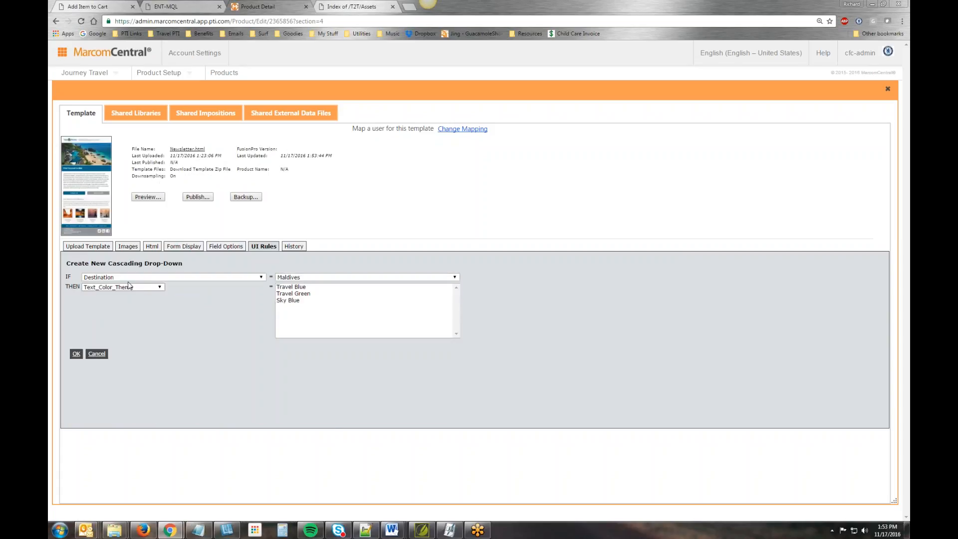
click(150, 288)
click(105, 309)
click(287, 287)
click(76, 354)
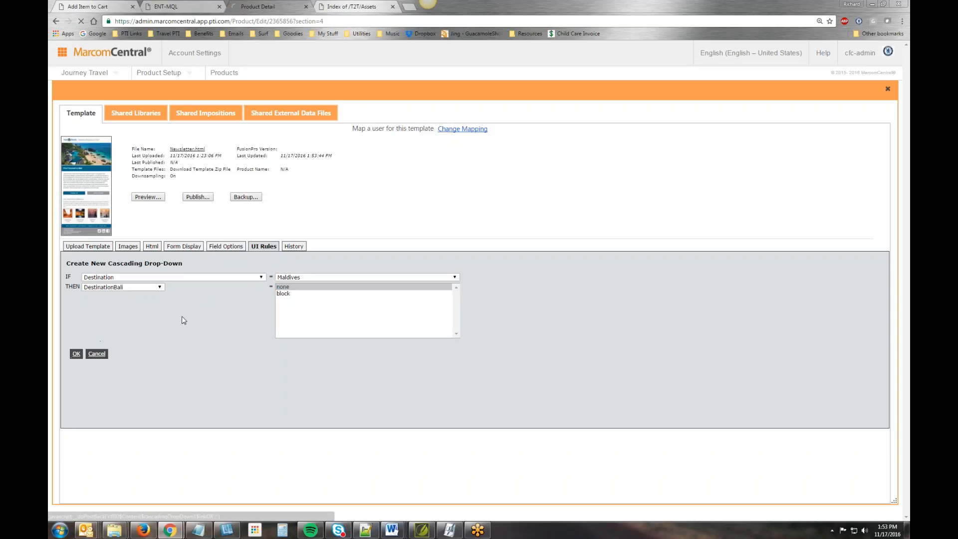
- Add a cascading drop-down rule that sets DestinationSey to none when Destination is Maldives
click(186, 290)
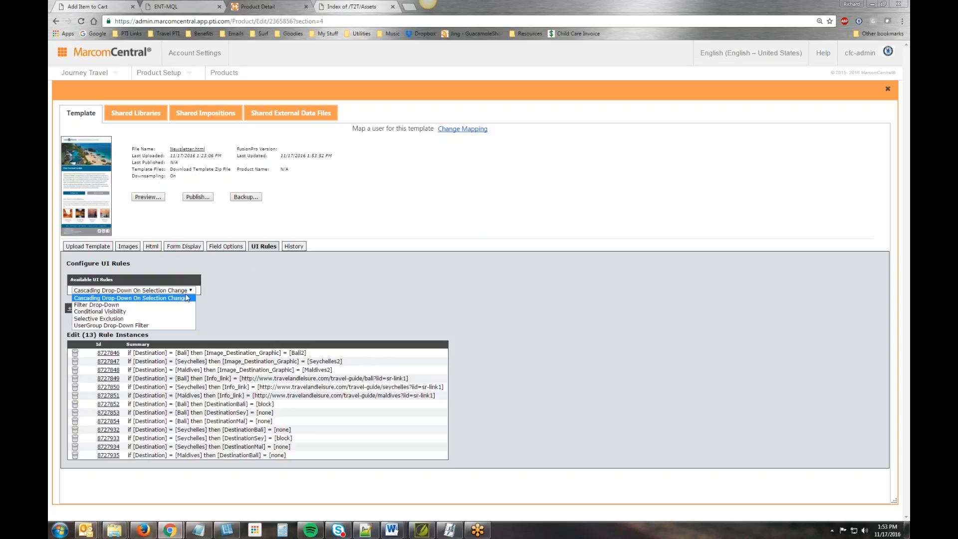
click(252, 296)
click(92, 309)
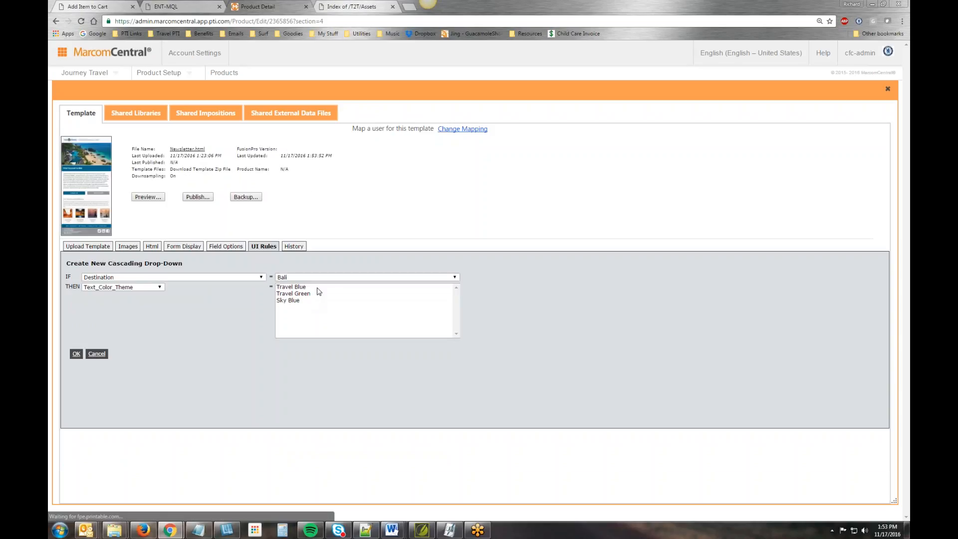
click(318, 277)
click(310, 299)
click(151, 287)
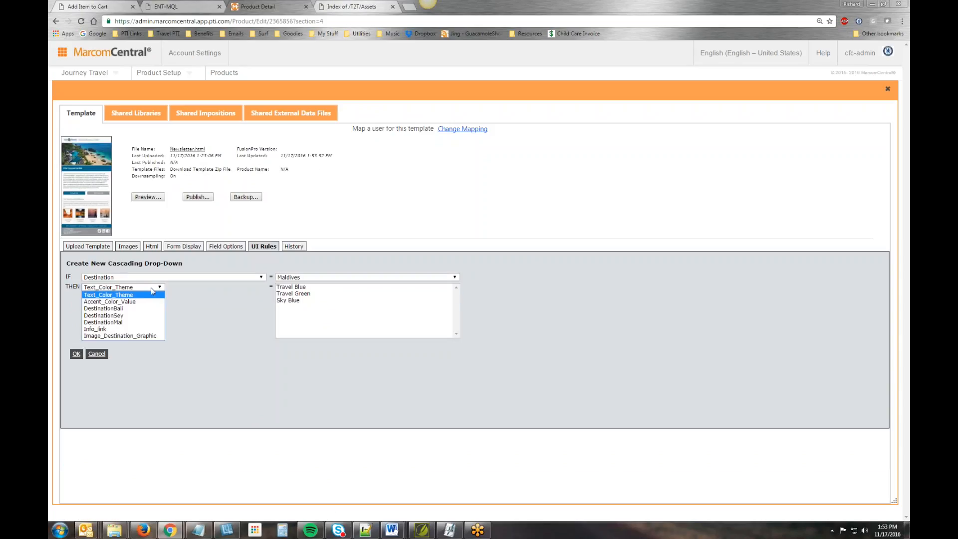
click(149, 316)
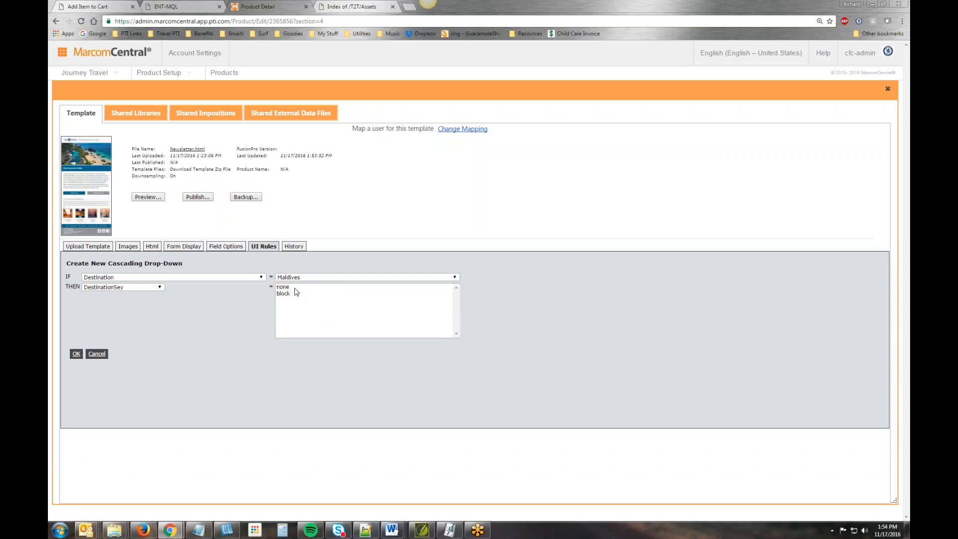
click(76, 354)
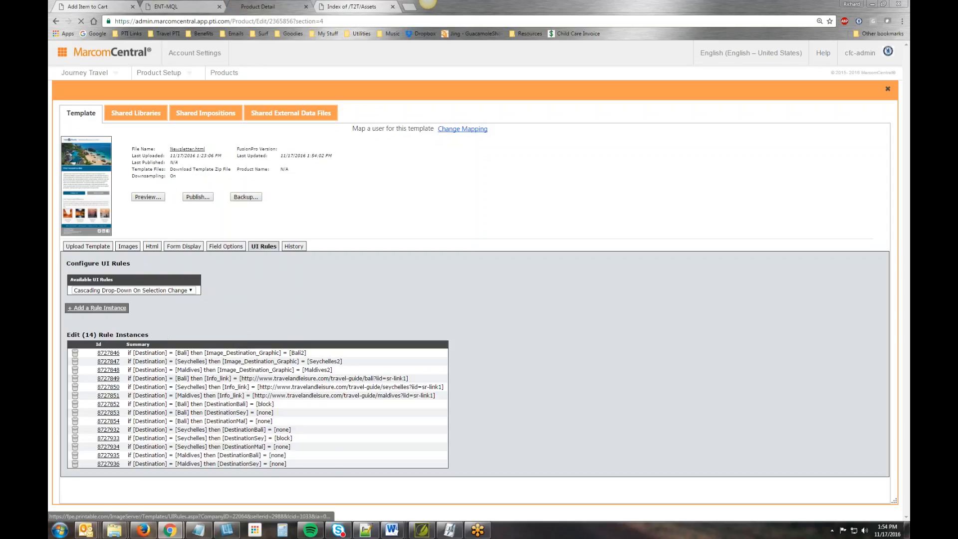
- Add a cascading drop-down rule that sets DestinationMal to block when Destination is Maldives
click(97, 307)
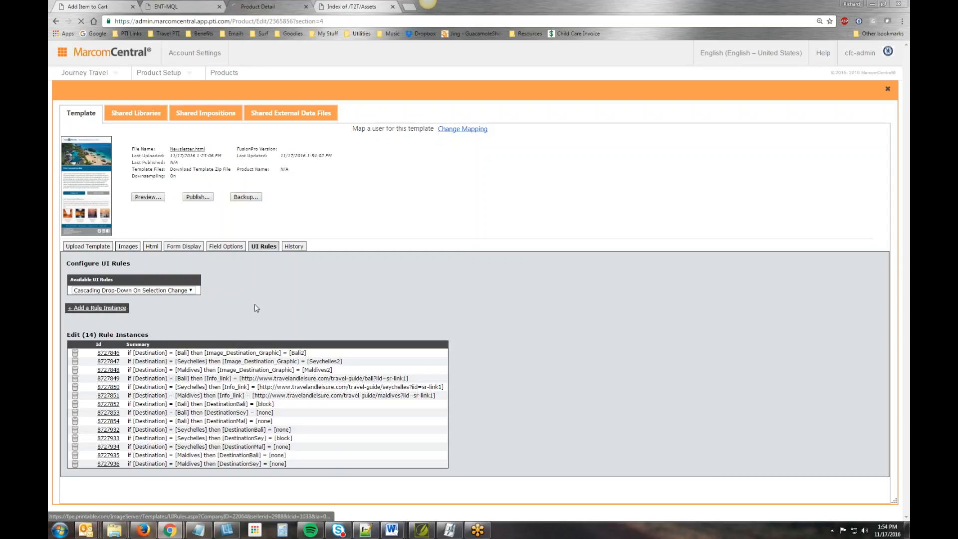
click(309, 277)
click(299, 301)
click(146, 287)
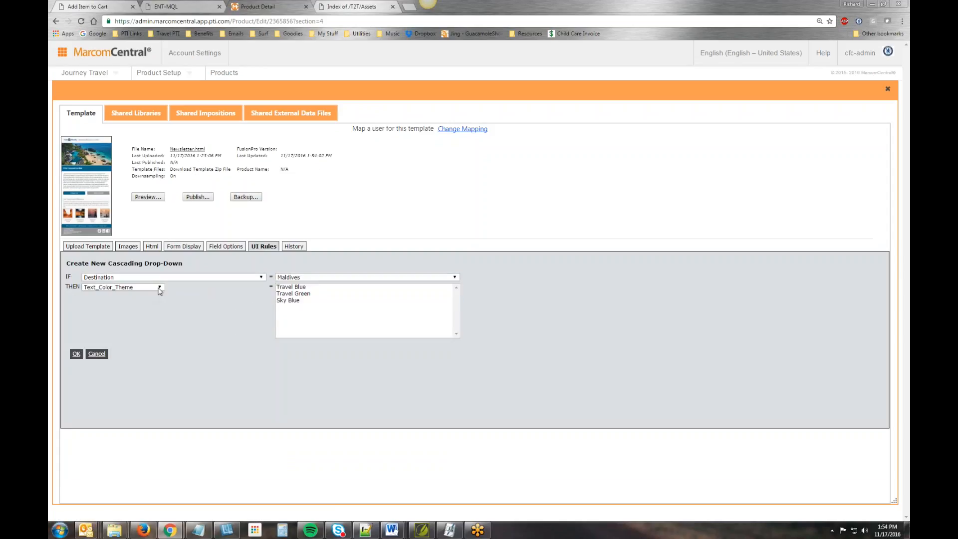
click(100, 325)
click(284, 294)
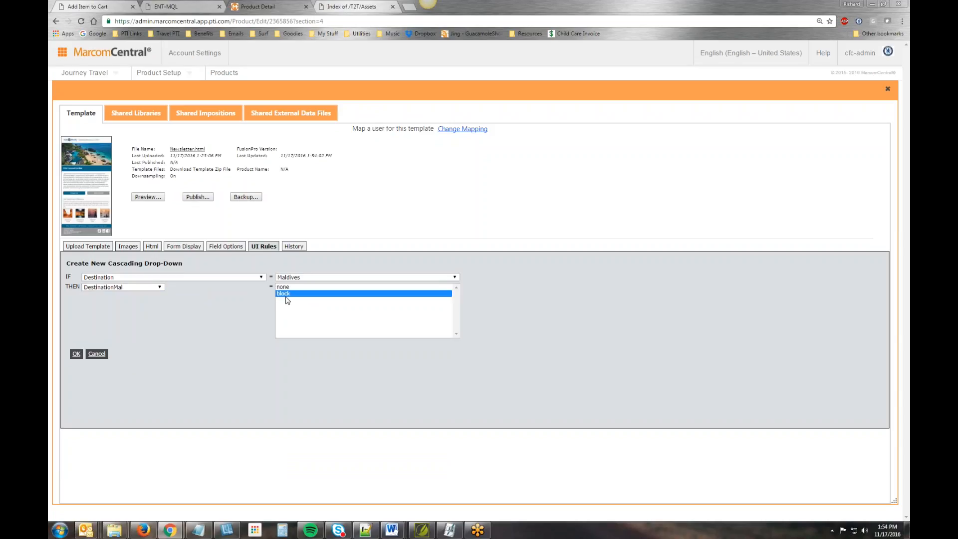
click(76, 354)
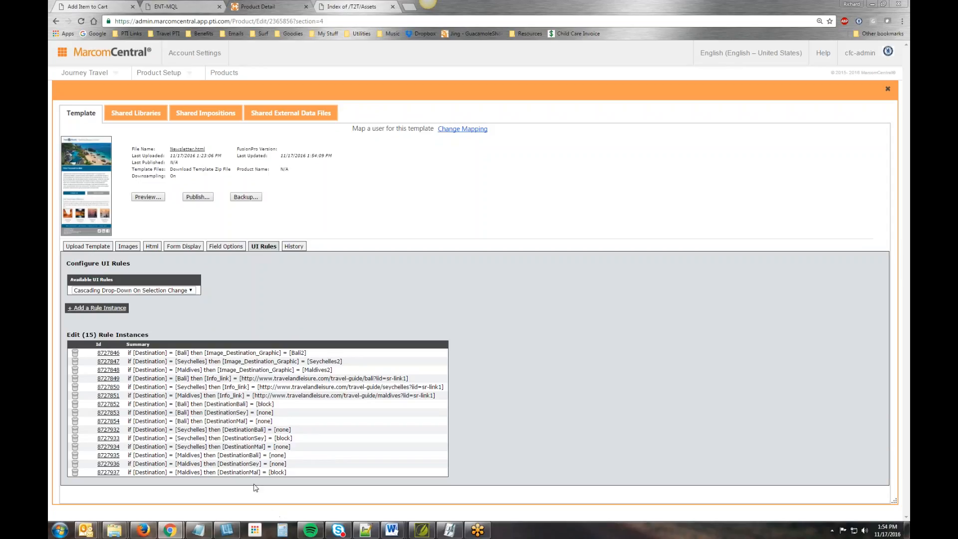
- Add a cascading drop-down rule that sets Accent_Color_Value to #006588 when Text_Color_Theme is Travel Blue
click(98, 309)
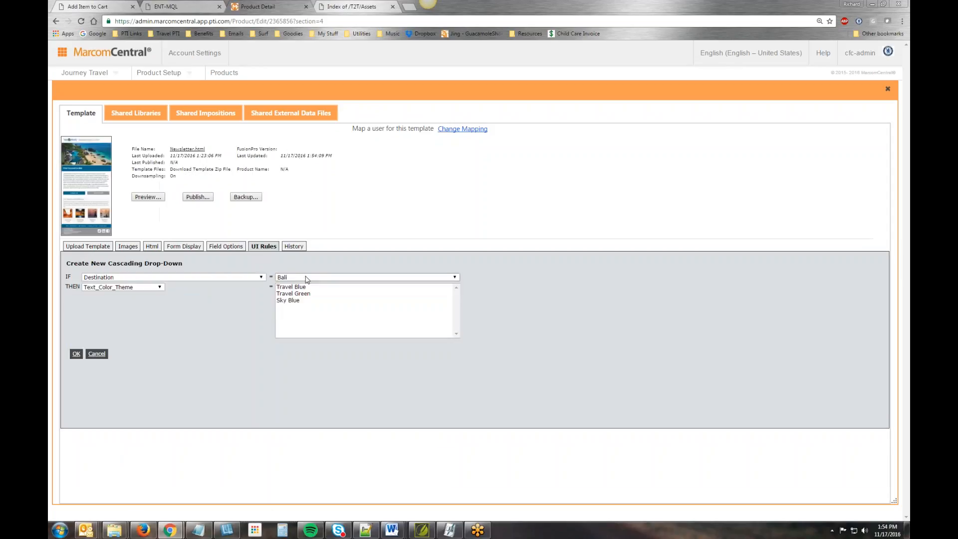
click(306, 277)
click(223, 277)
click(223, 277)
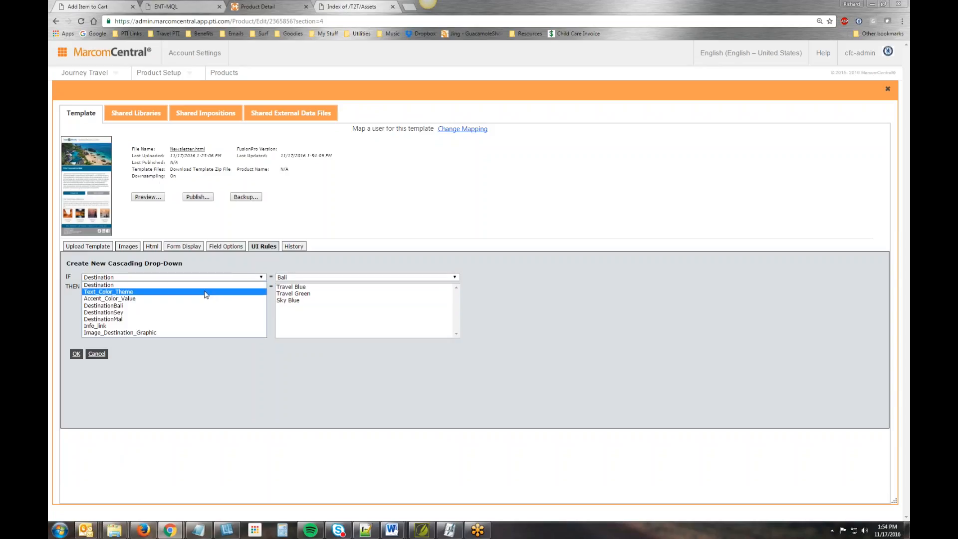
click(206, 293)
click(297, 277)
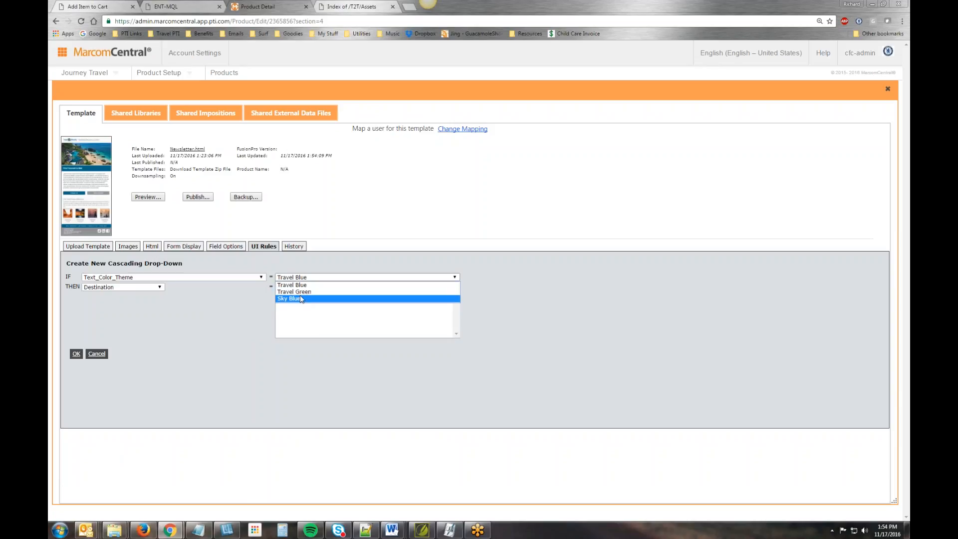
click(301, 286)
click(158, 287)
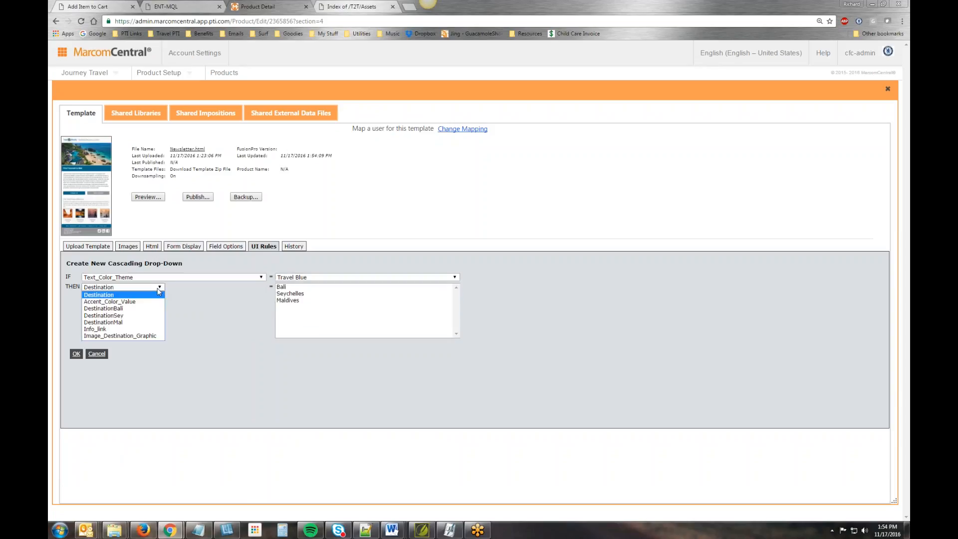
click(155, 302)
click(287, 288)
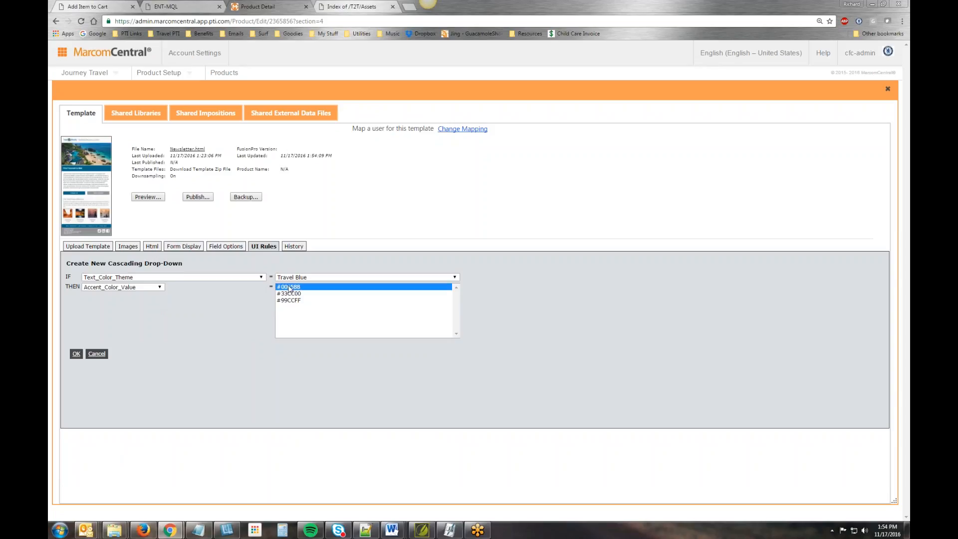
click(76, 354)
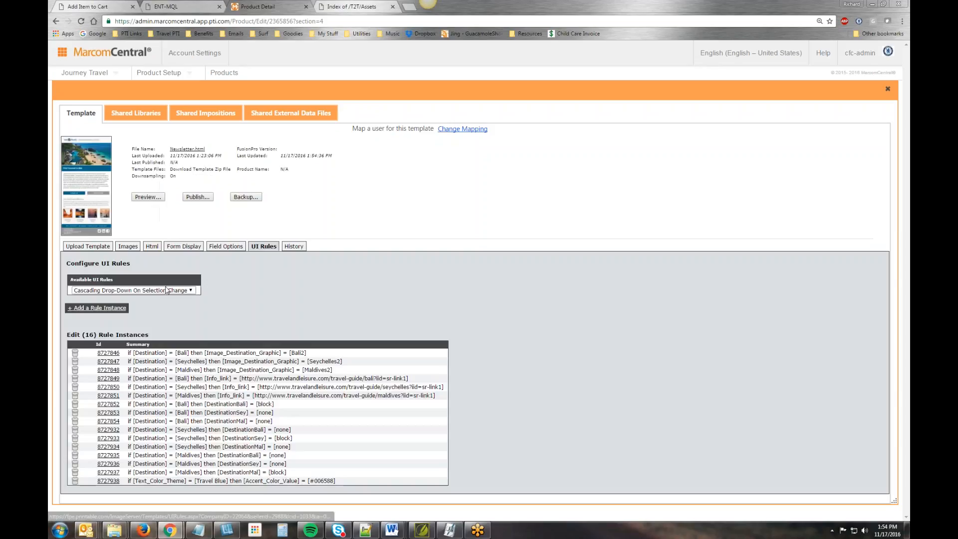
- Add a cascading drop-down rule that sets Accent_Color_Value to #33CC00 when Text_Color_Theme is Travel Green
click(122, 307)
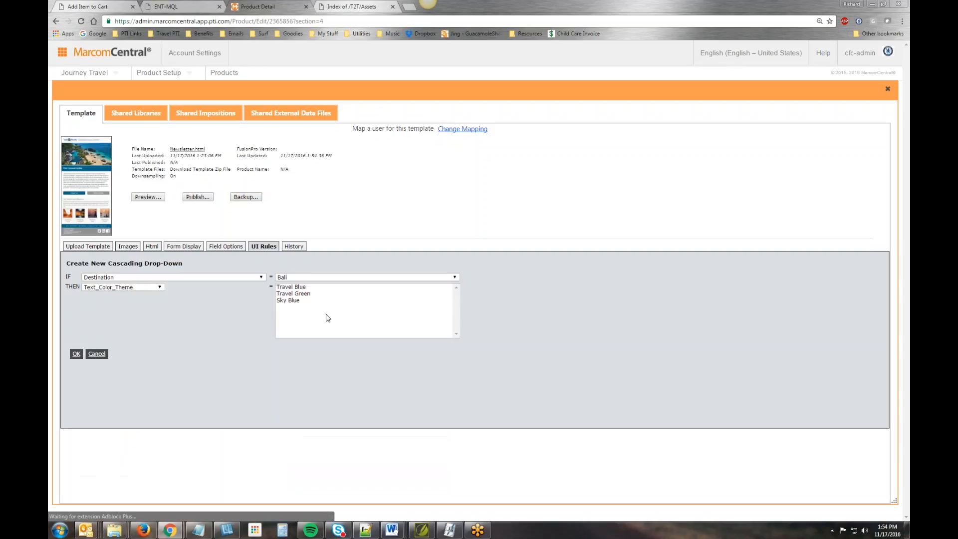
click(309, 295)
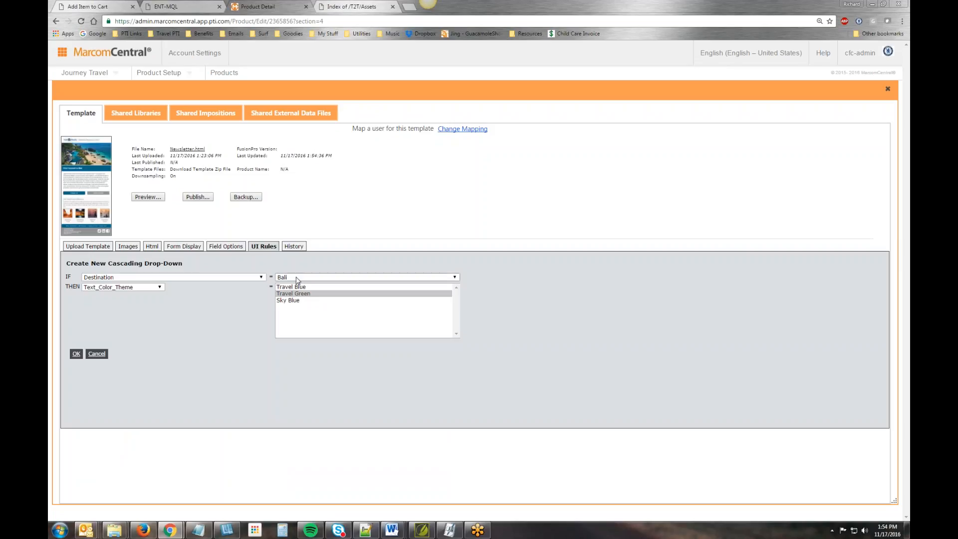
click(297, 277)
click(243, 280)
click(129, 291)
click(300, 277)
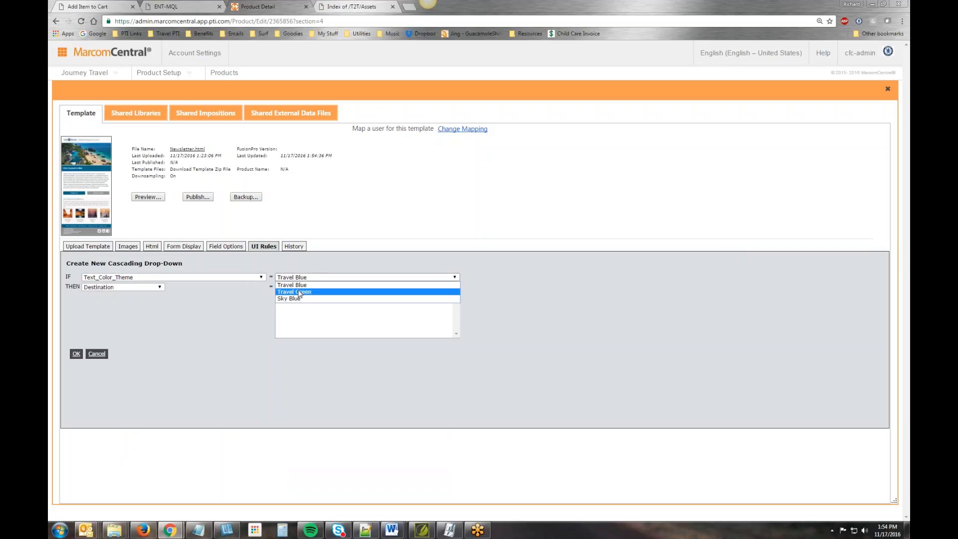
click(301, 291)
click(130, 287)
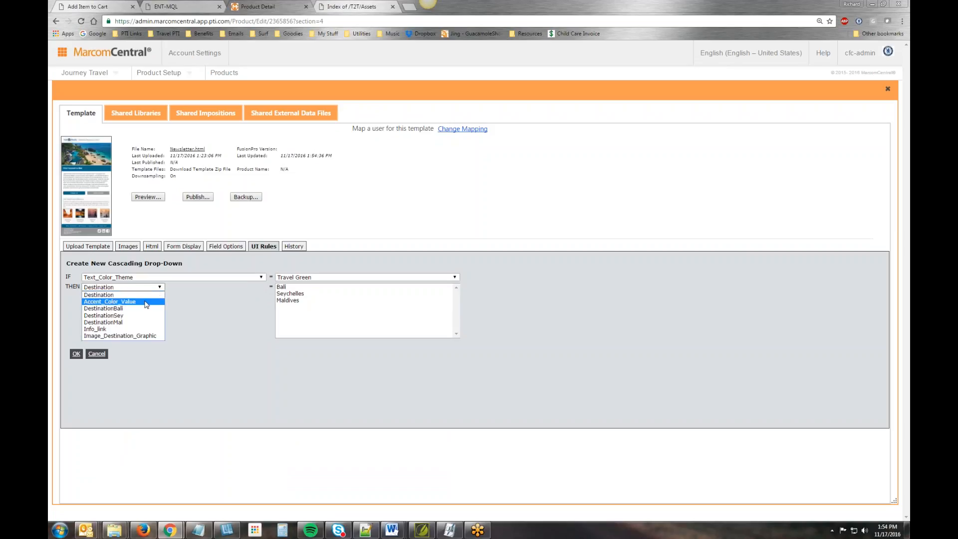
click(145, 301)
click(288, 294)
click(76, 353)
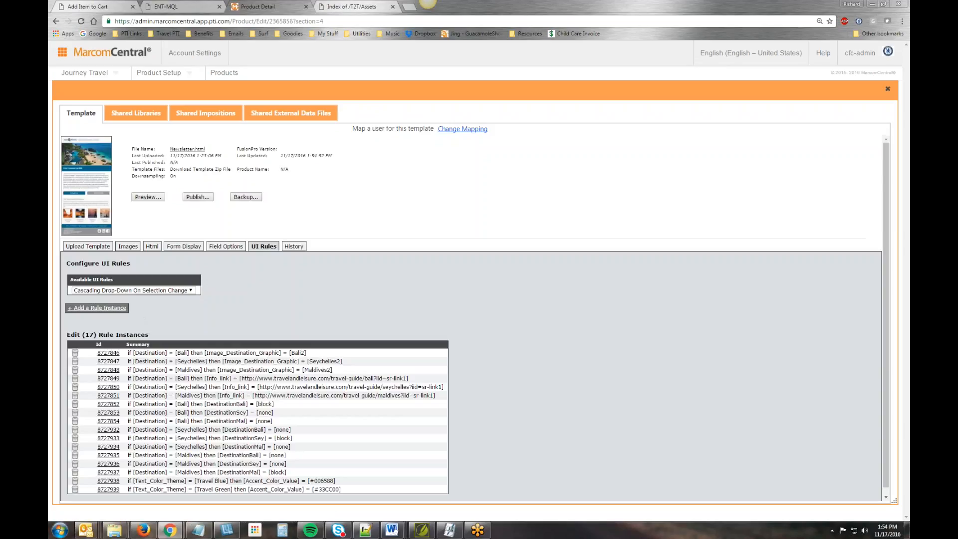
- Add a cascading drop-down rule that sets Accent_Color_Value to #99CCFF when Text_Color_Theme is Sky Blue
click(128, 309)
click(247, 277)
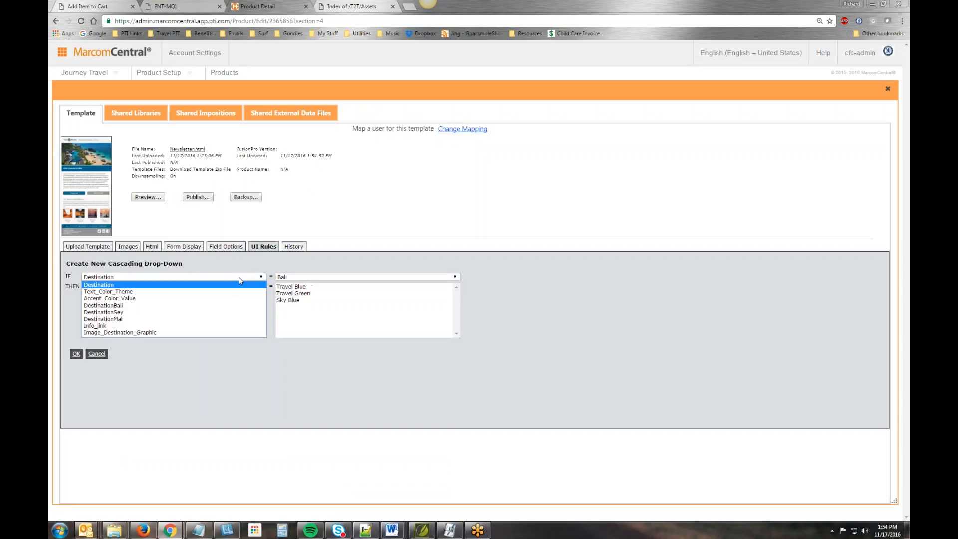
click(239, 288)
click(295, 277)
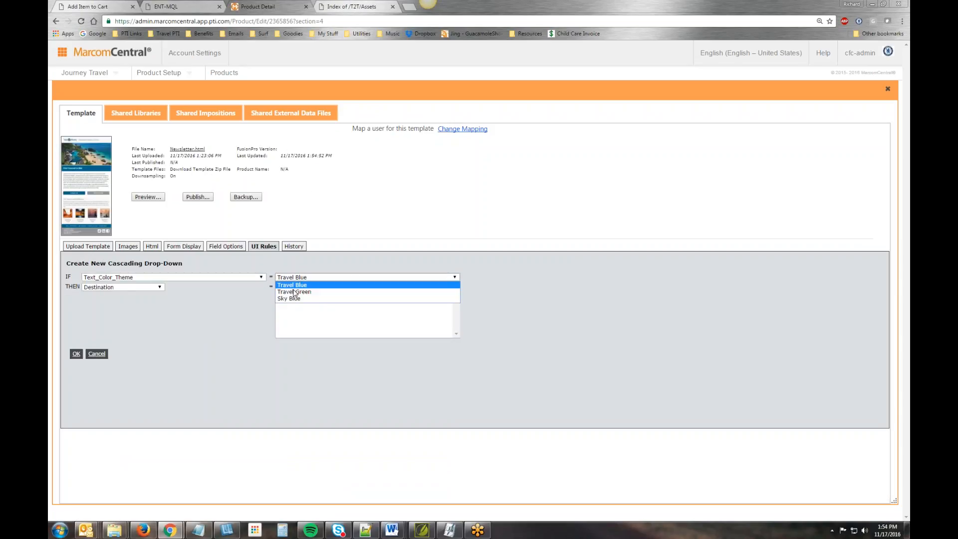
click(294, 299)
click(160, 287)
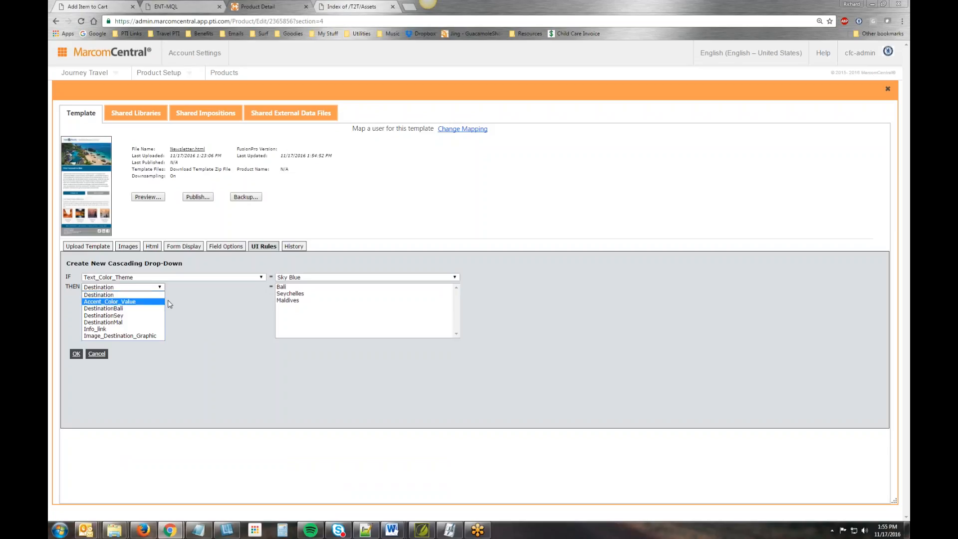
click(156, 302)
click(295, 300)
click(76, 354)
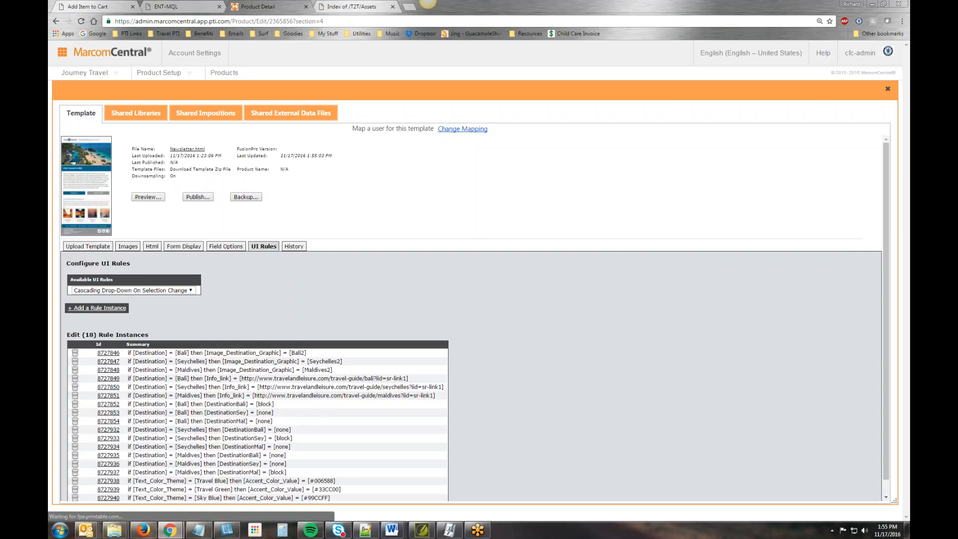
- Preview the newsletter template and choose Seychelles as the Destination to check the dependent fields and proof
click(148, 197)
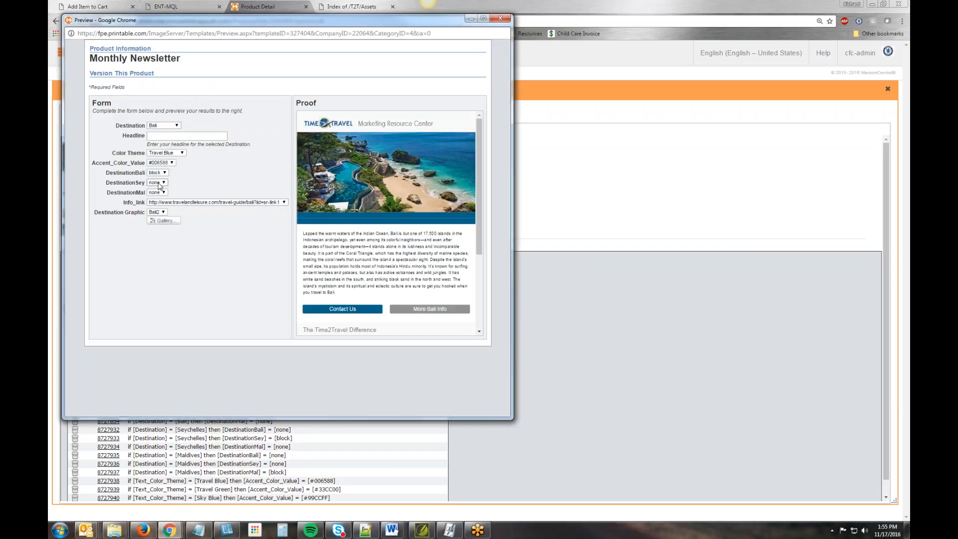
click(171, 126)
click(161, 139)
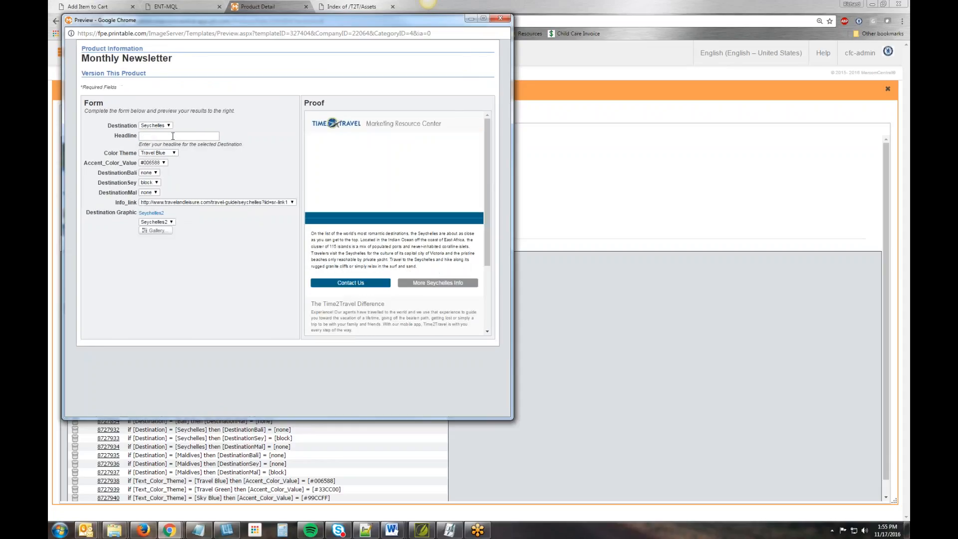
- Check the available options of the Destination Graphic and Info_link fields for Seychelles in the preview form
click(174, 222)
click(195, 221)
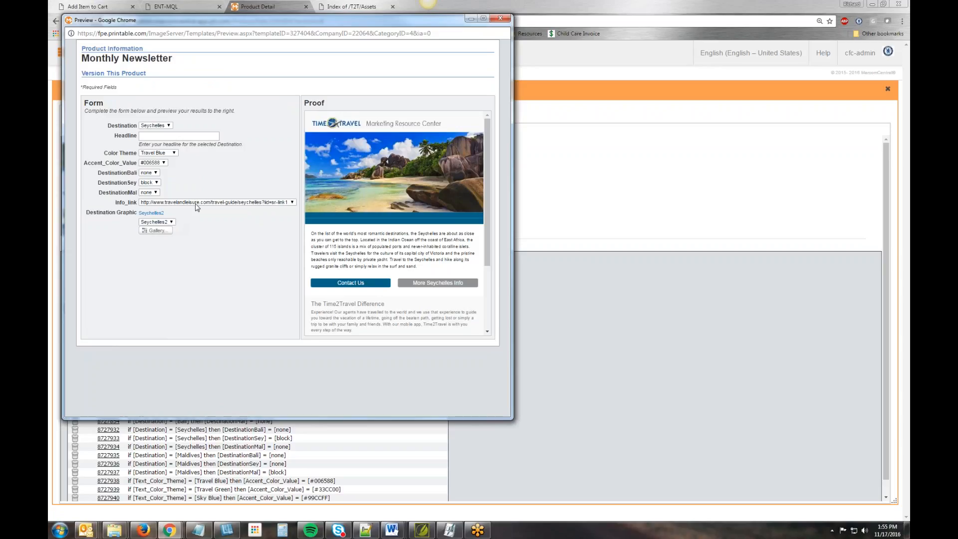
click(273, 203)
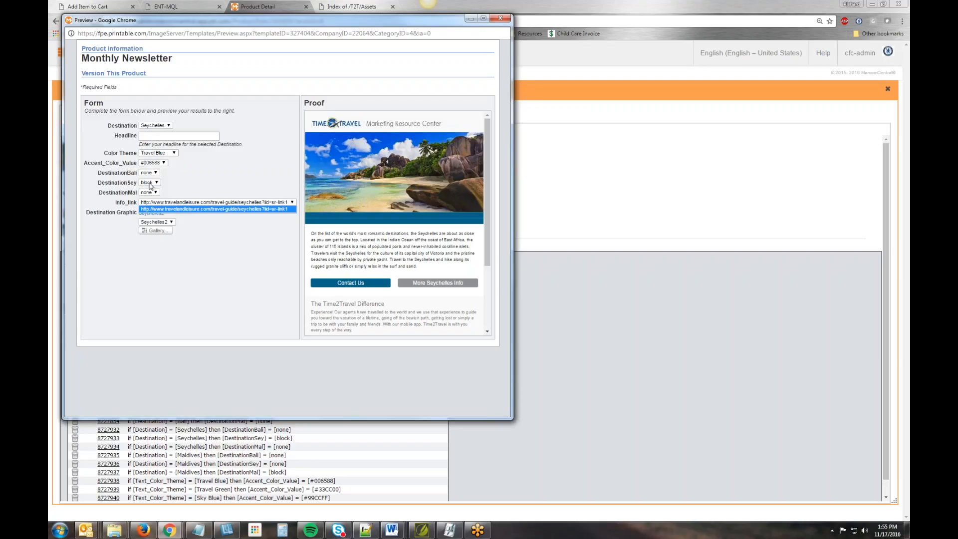
- Check the Color Theme and Accent_Color_Value options, and switch the preview's Color Theme to Sky Blue
click(171, 153)
click(213, 160)
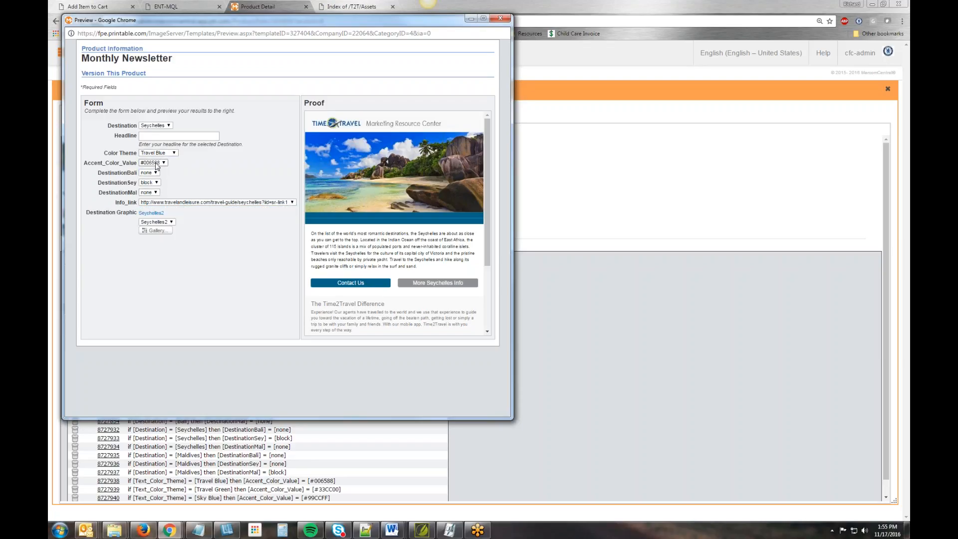
click(211, 171)
click(168, 167)
click(164, 153)
click(167, 173)
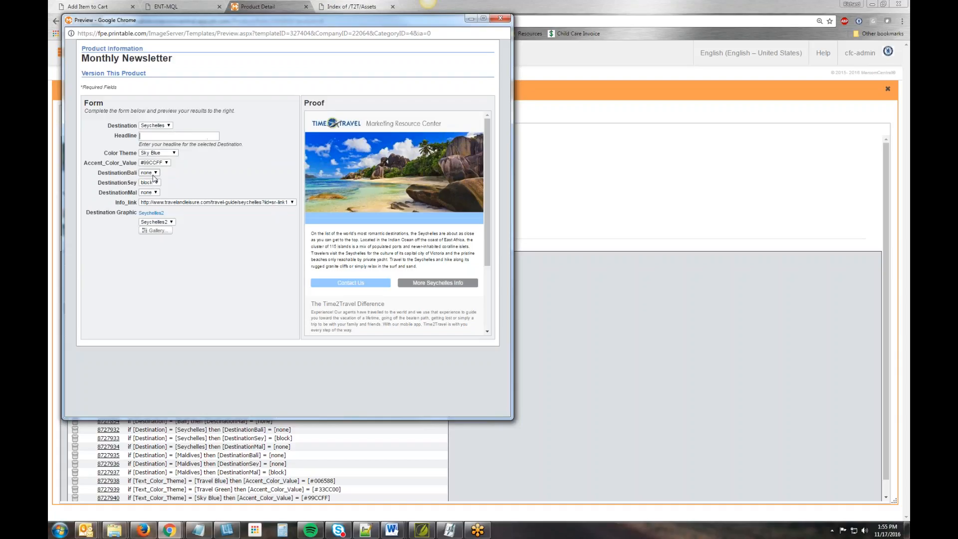
- Review the preview form's fields, highlighting Accent_Color_Value through Destination Graphic, and return to the template configuration
drag(106, 122, 137, 214)
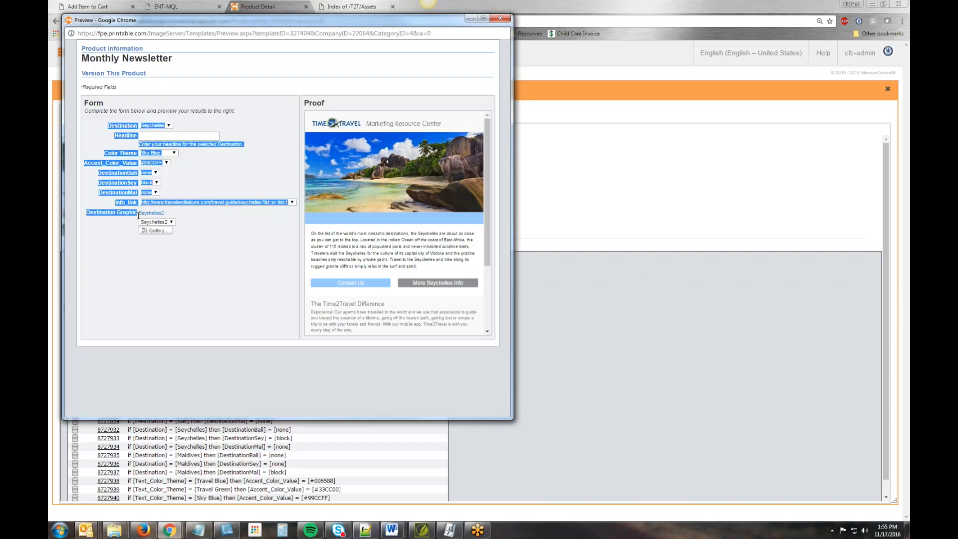
click(195, 178)
drag(84, 160, 135, 215)
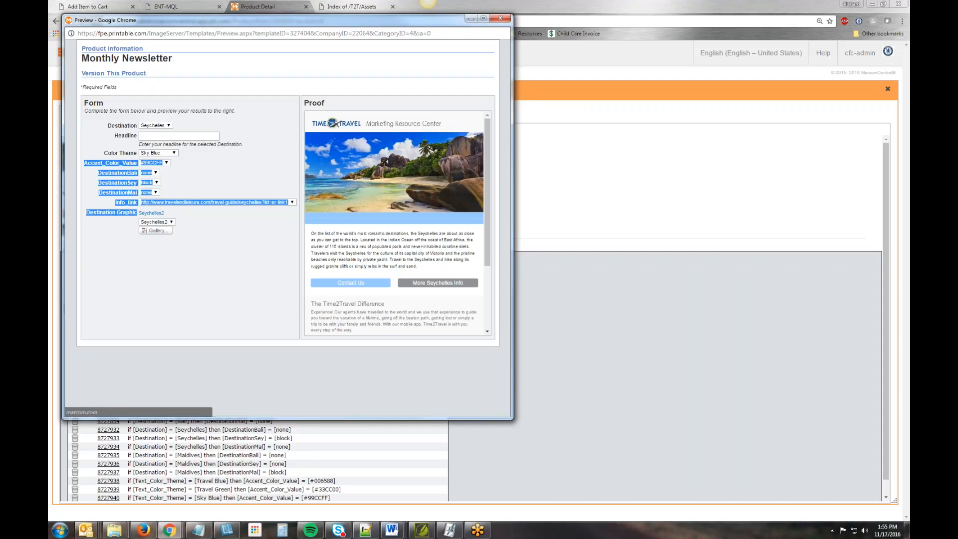
click(587, 343)
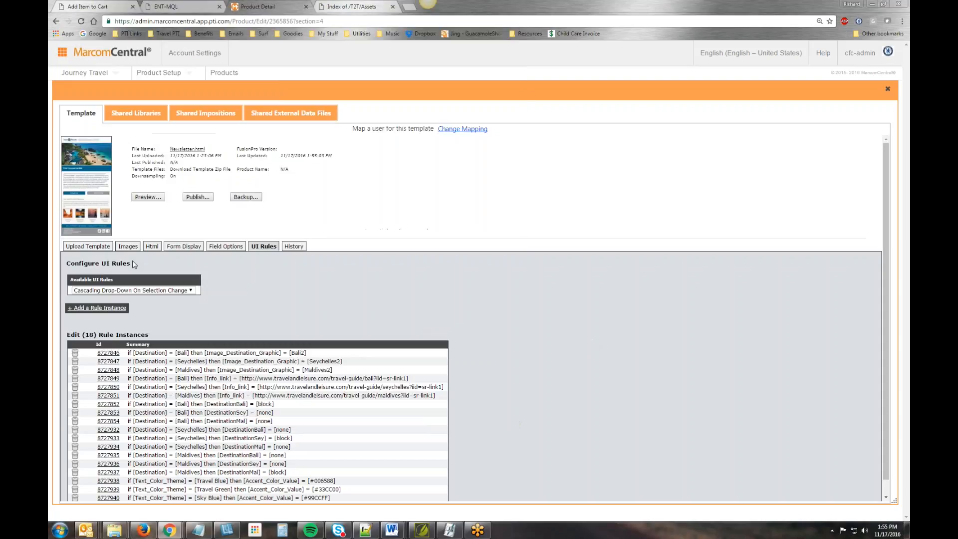
- Hide Accent_Color_Value, DestinationBali, DestinationSey, DestinationMal, Info_link and Image_Destination_Graphic on the form, and apply the changes
click(183, 246)
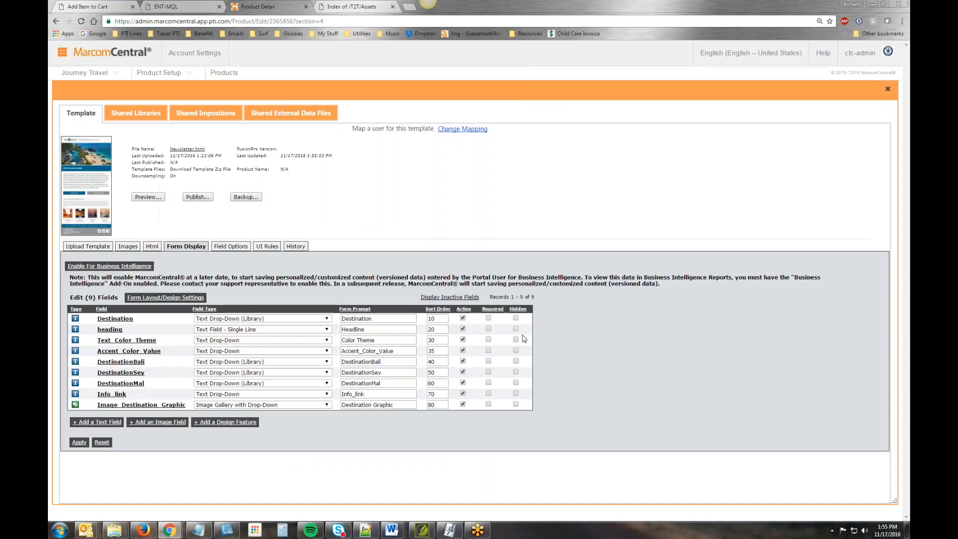
click(516, 350)
click(516, 360)
click(516, 372)
click(516, 383)
click(516, 393)
click(516, 404)
click(78, 442)
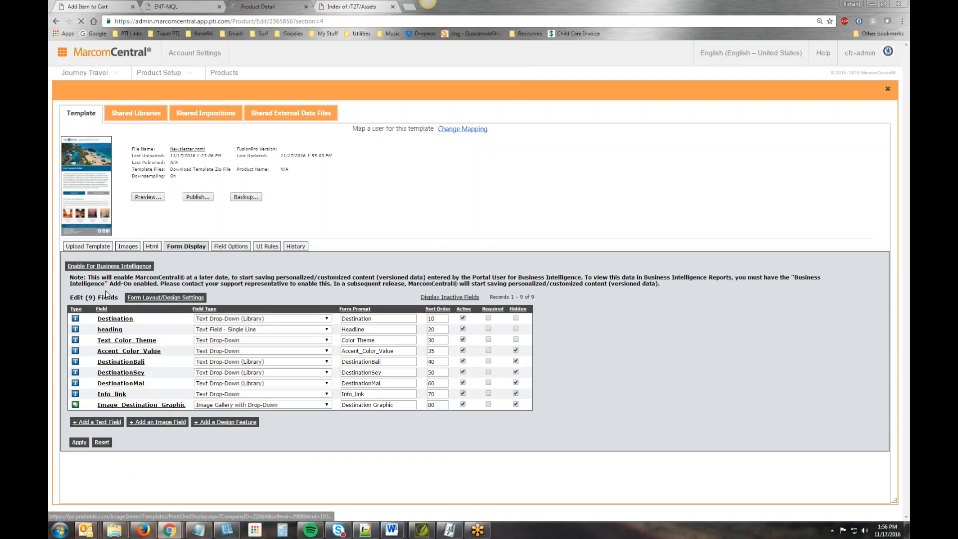
- Preview the newsletter template with Seychelles as the Destination and "This is the place to be!" as the Headline
click(148, 197)
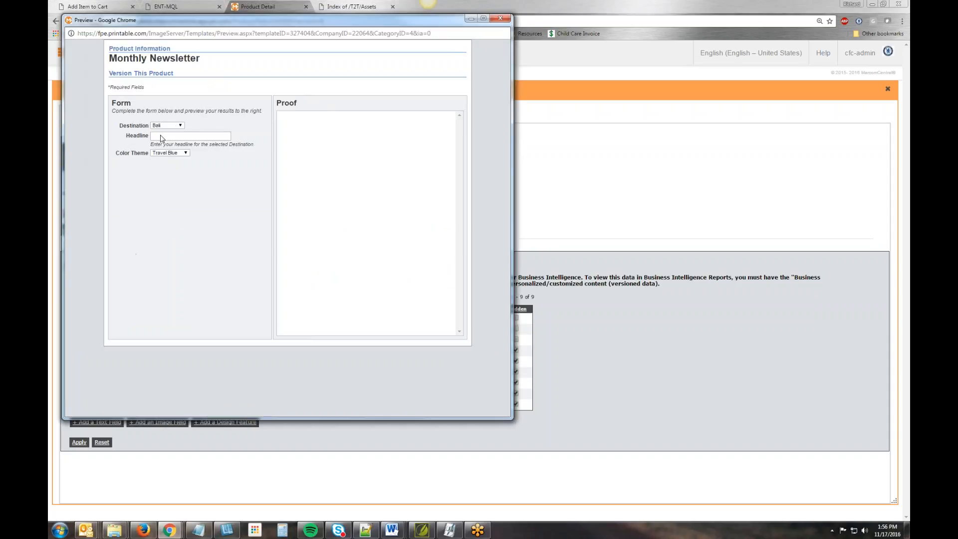
click(180, 126)
click(179, 140)
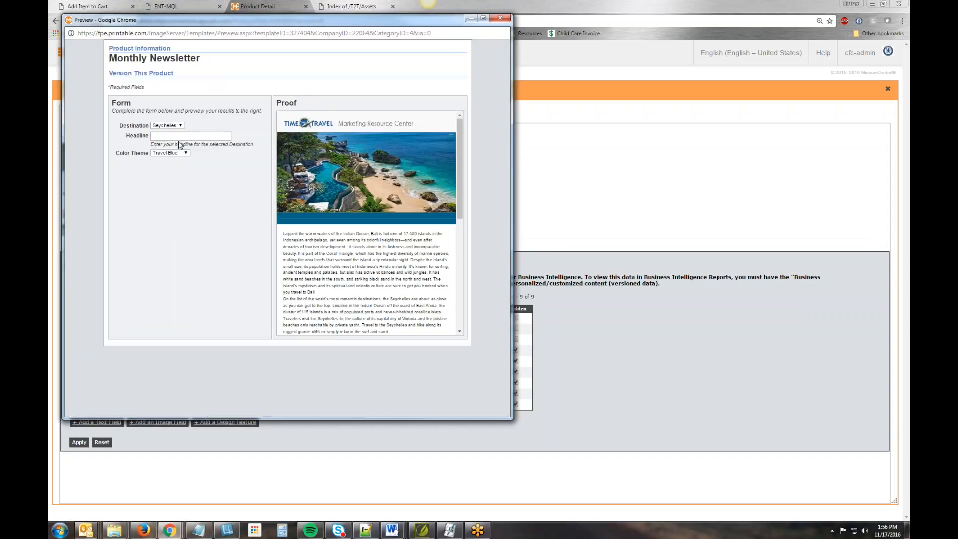
click(183, 138)
text(T)
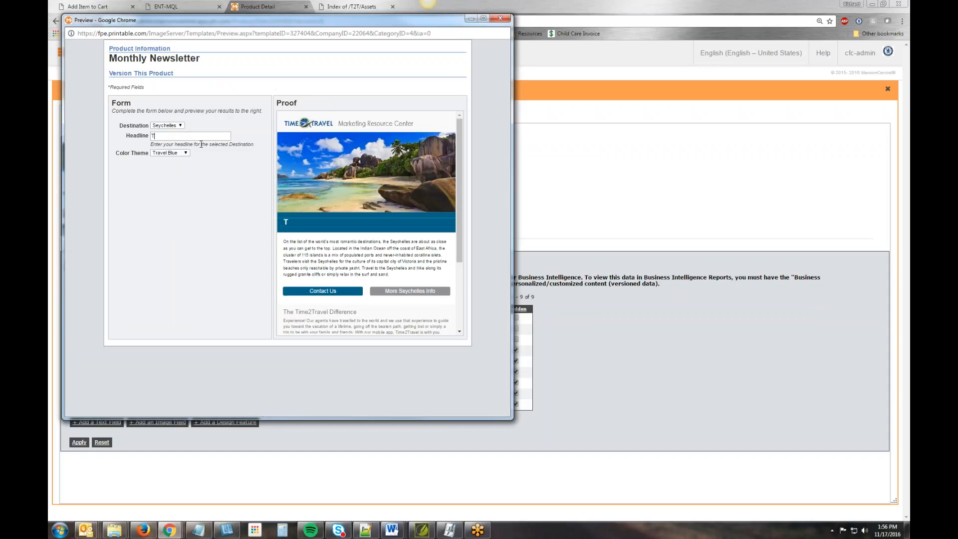
text(his is the place to be!)
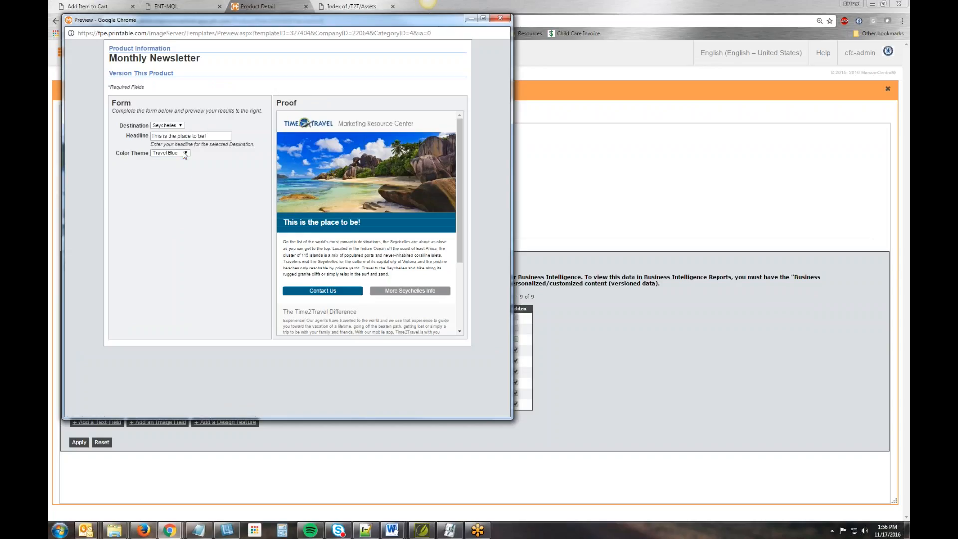
- Set the preview's Color Theme to Travel Green and examine the whole newsletter proof
click(184, 153)
click(179, 166)
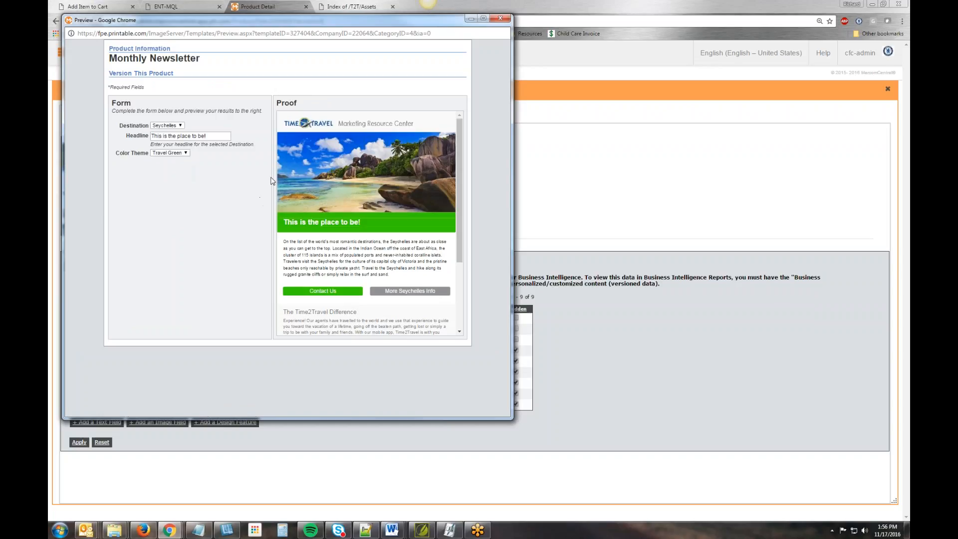
scroll(352, 289, down, 3)
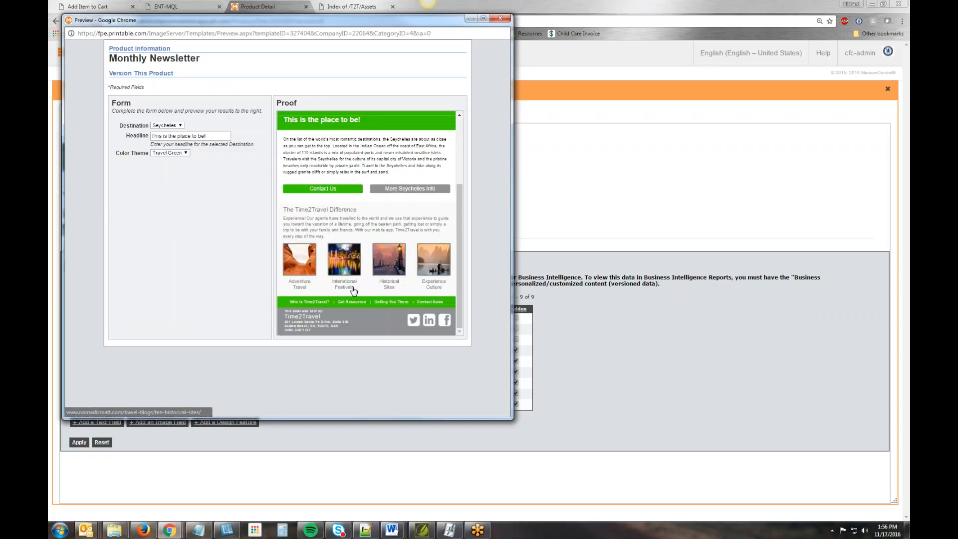
scroll(337, 288, up, 4)
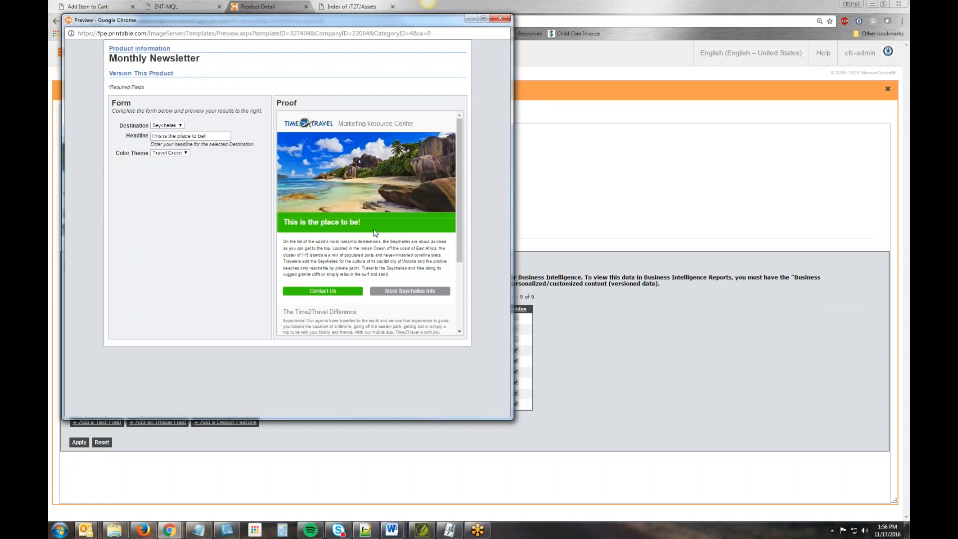
- Test the Maldives and Bali destinations in the preview form, ending on Bali
click(172, 125)
click(172, 148)
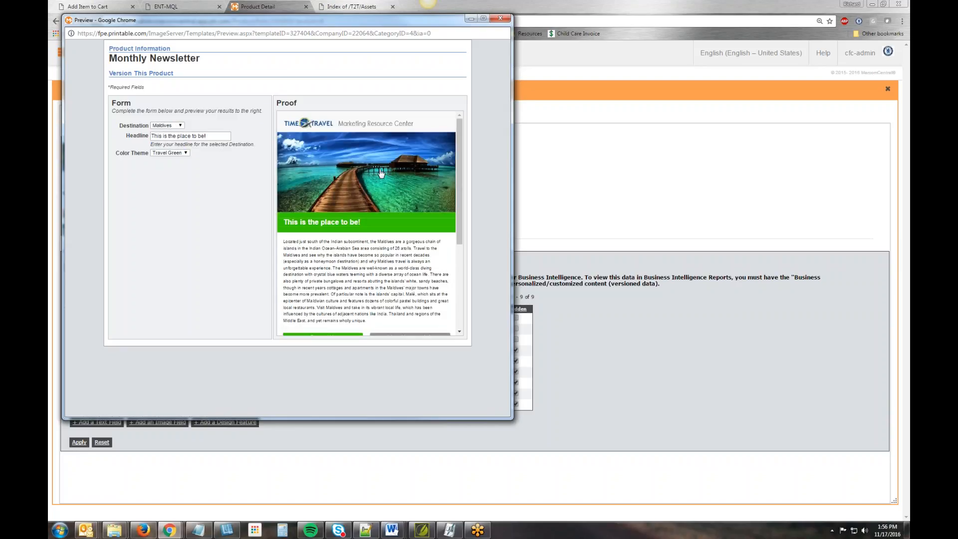
click(179, 125)
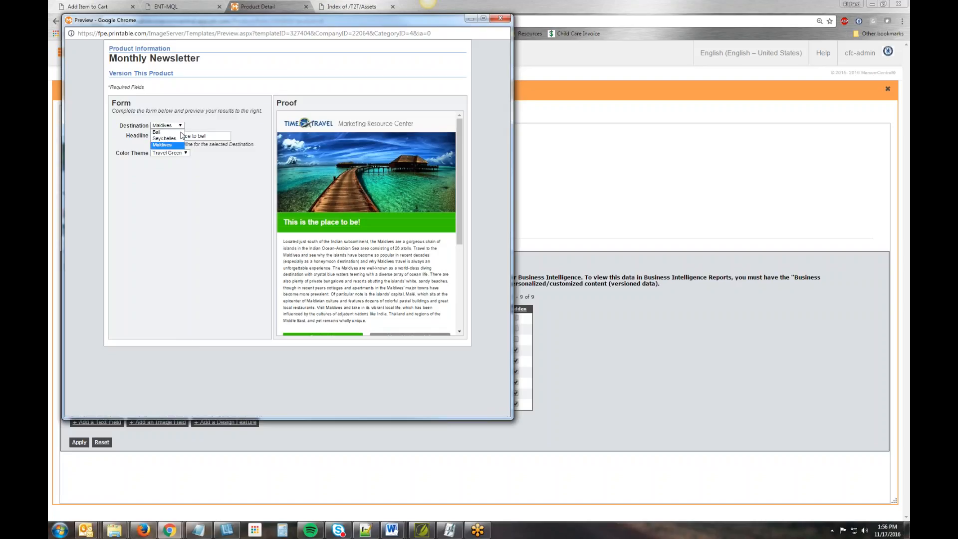
click(167, 132)
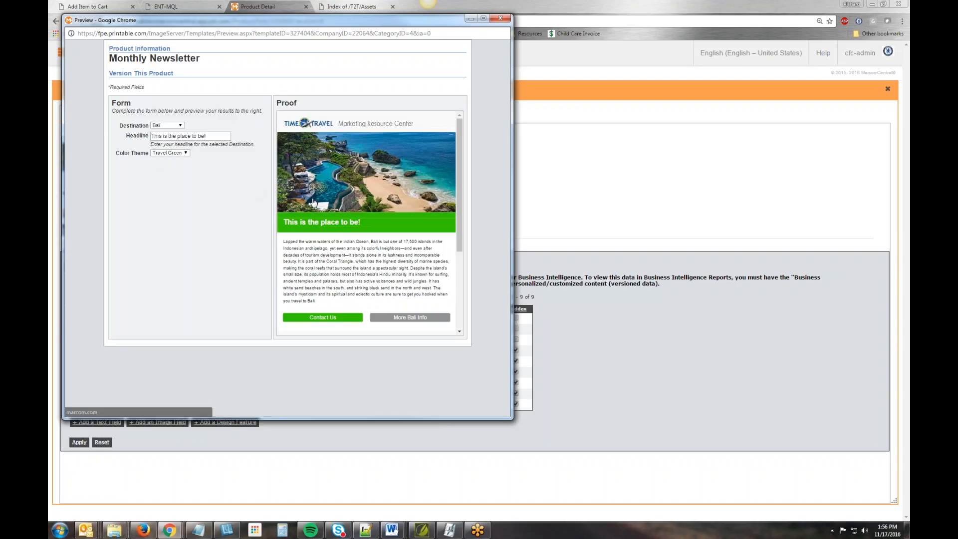
- Set the preview's Color Theme to Sky Blue, check the proof, and return to the form display settings
click(186, 153)
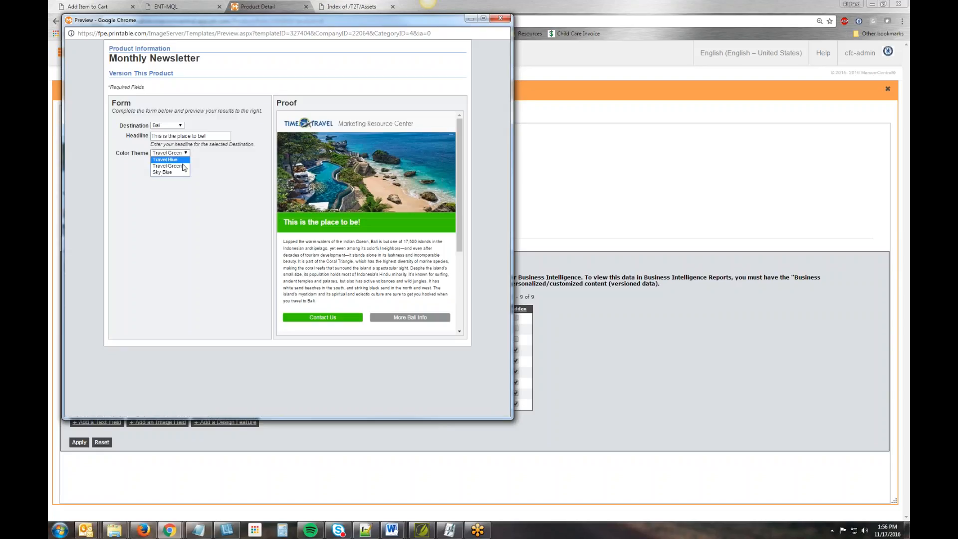
click(168, 172)
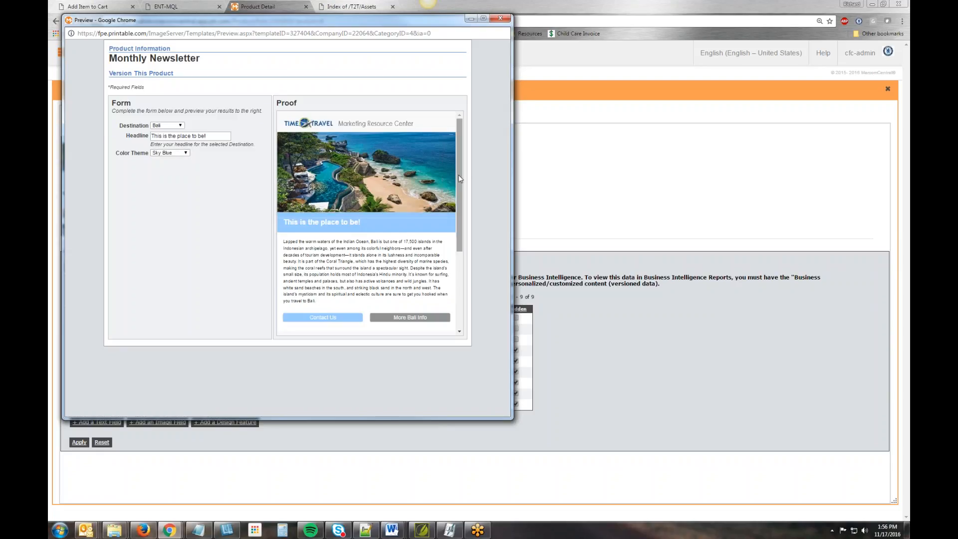
mouse_move(459, 175)
mouse_down()
mouse_move(471, 243)
mouse_move(471, 155)
mouse_move(459, 156)
mouse_up()
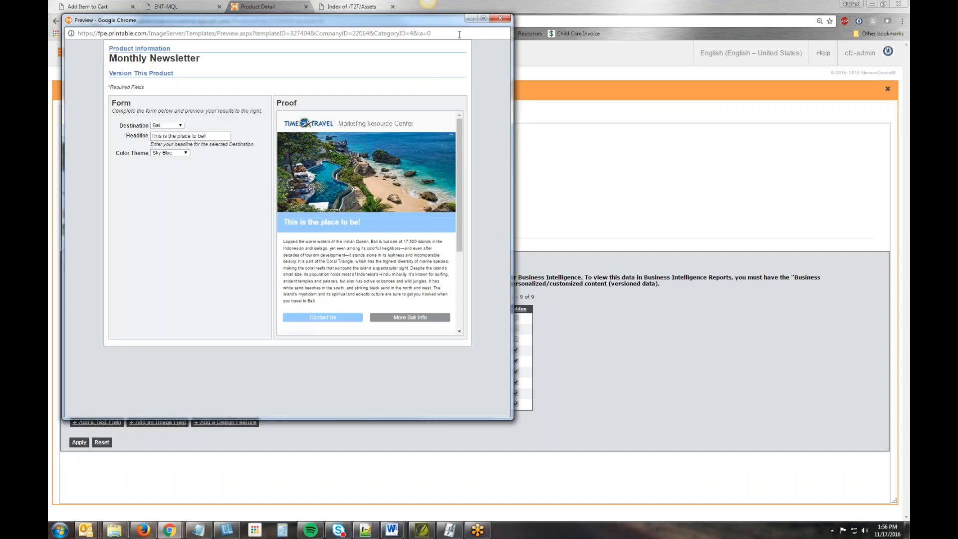
drag(457, 33, 634, 100)
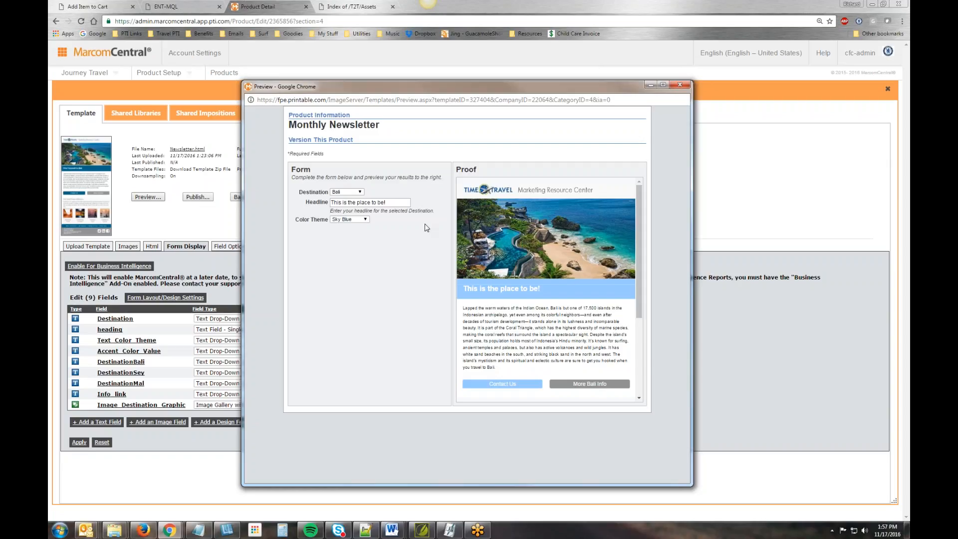
click(774, 195)
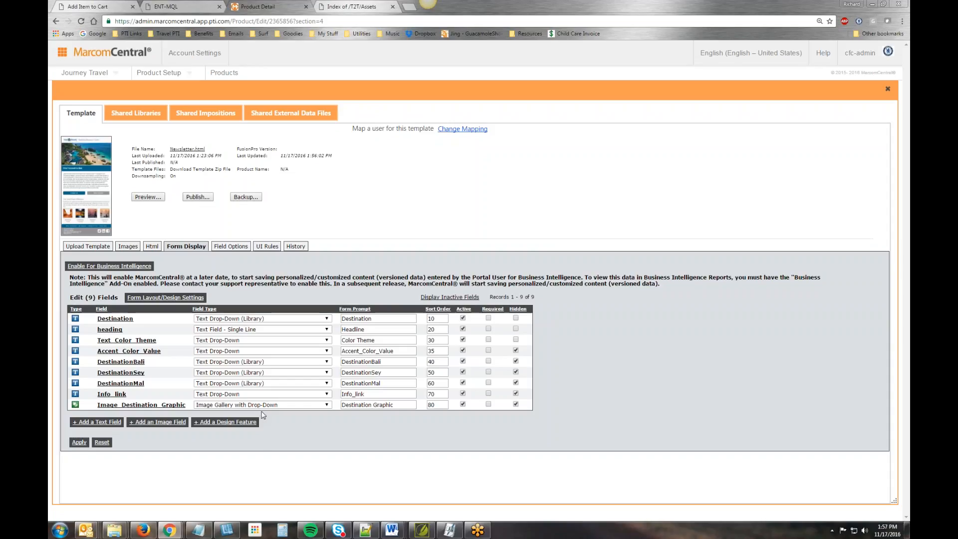
- Copy the link address of Seychelles.jpg from the T2T Assets index and paste it over the placeholder text in Notepad
key(ctrl+Tab)
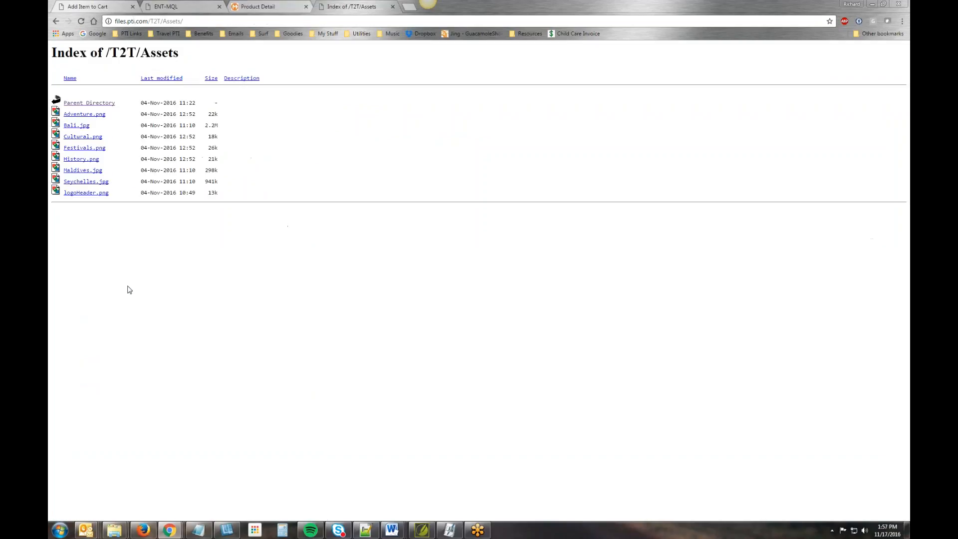
right_click(84, 186)
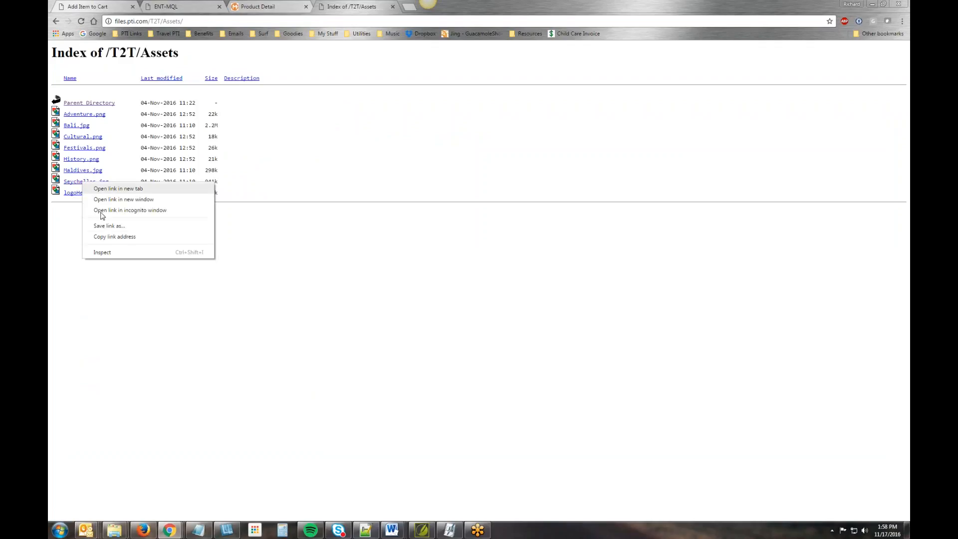
click(111, 237)
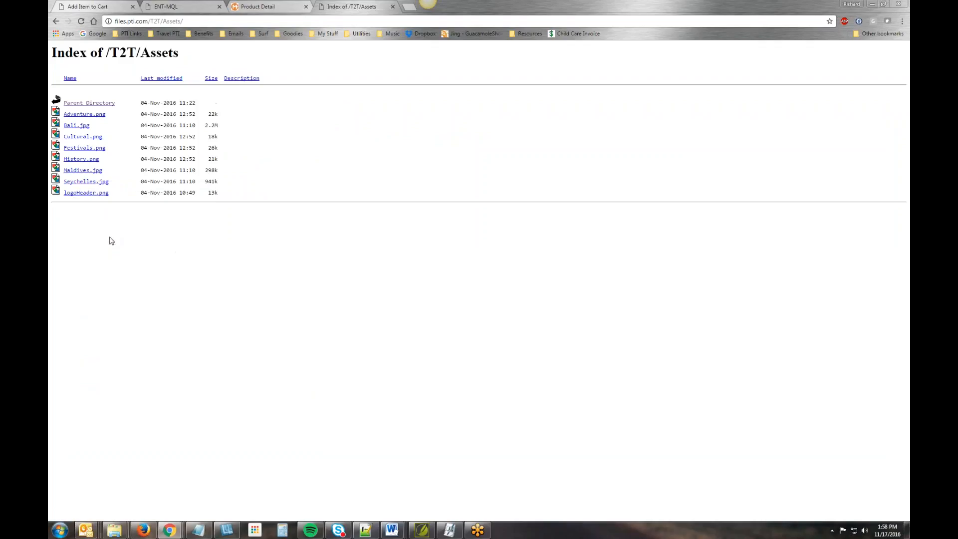
click(198, 530)
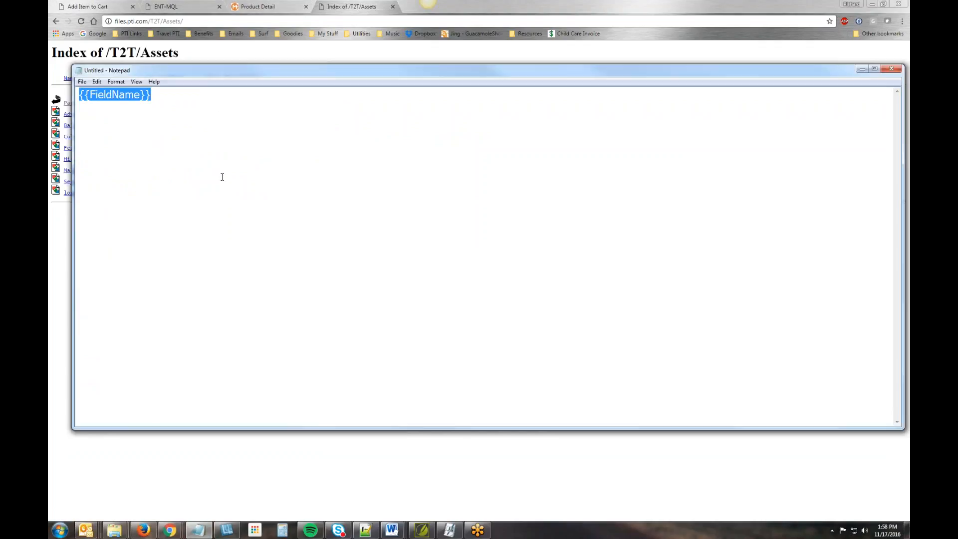
key(ctrl+v)
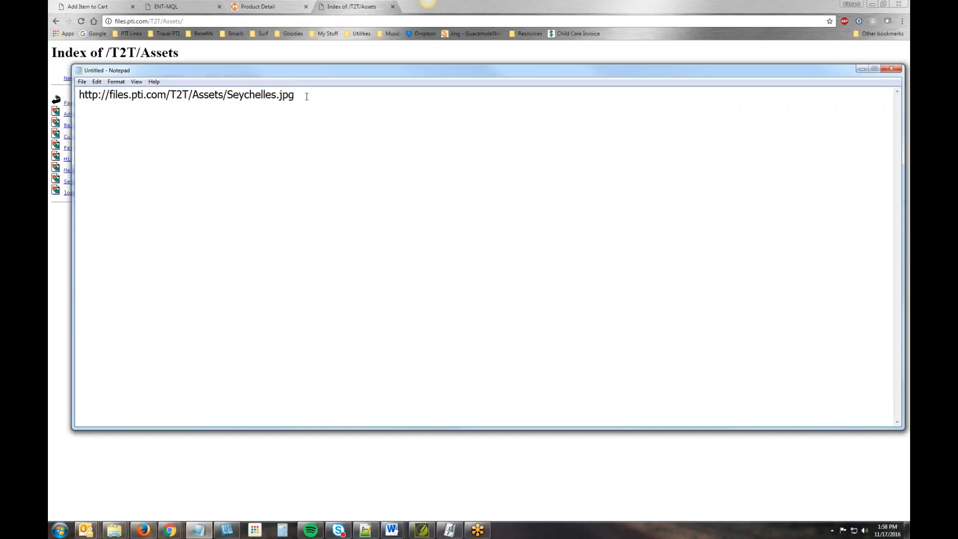
drag(306, 96, 62, 94)
drag(302, 69, 357, 116)
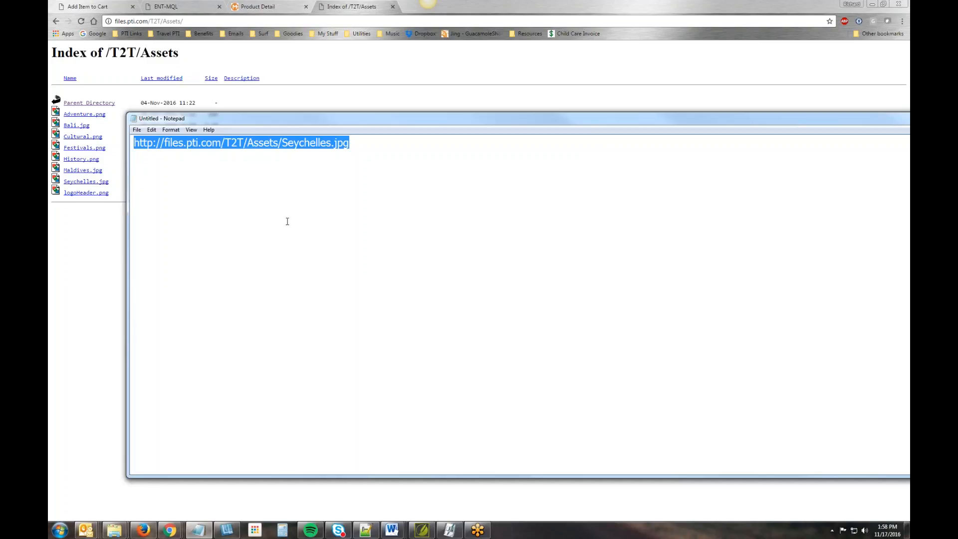
click(406, 80)
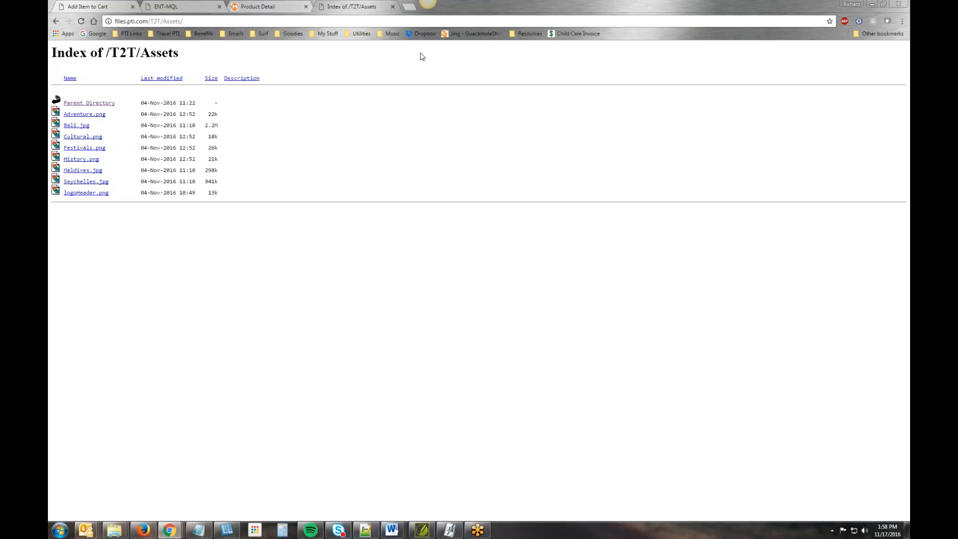
- Publish the newsletter template from the Product Detail page, overriding the incomplete downsampling, and close the template configuration
click(259, 7)
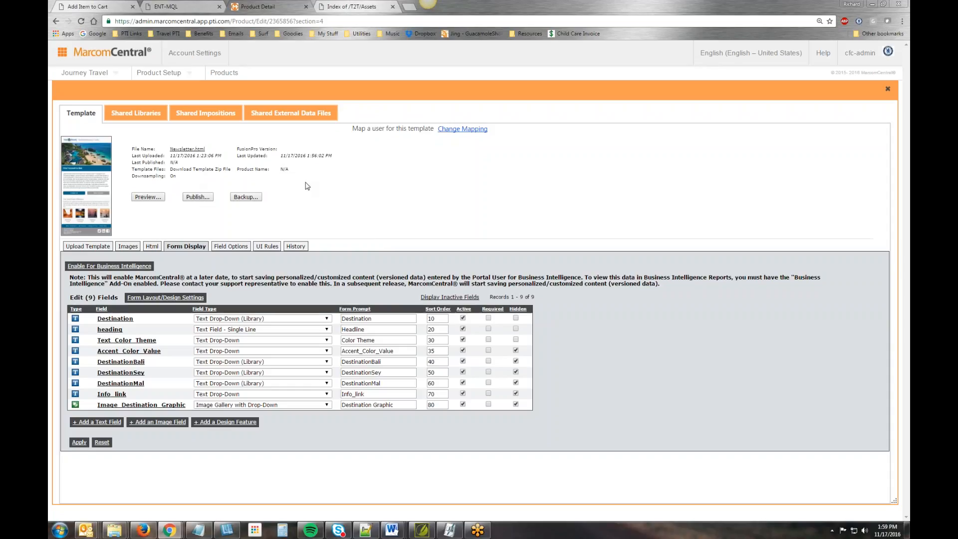
click(201, 198)
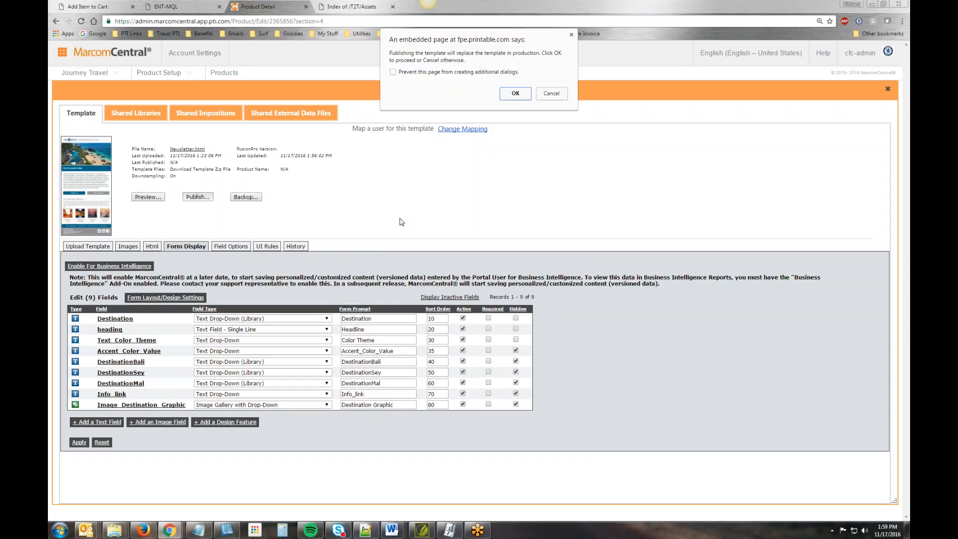
click(520, 100)
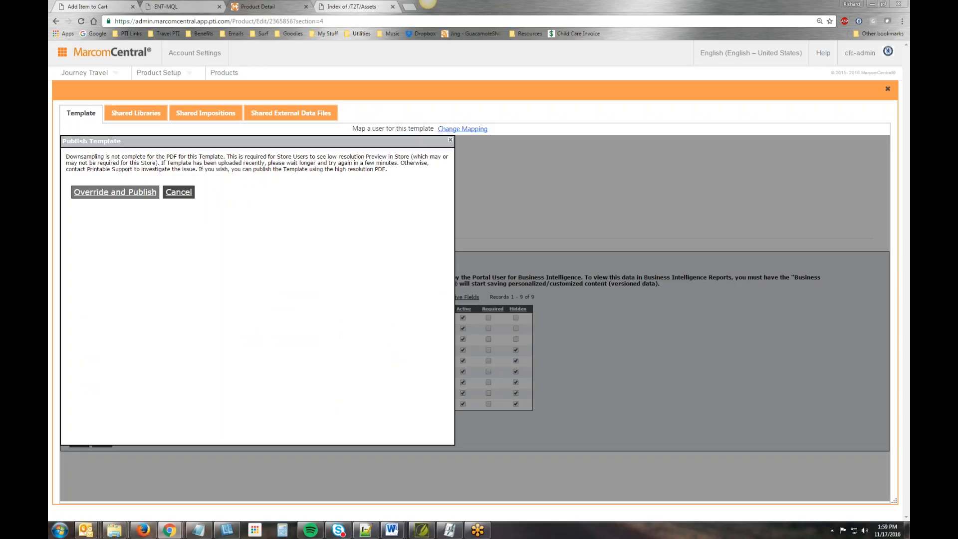
click(114, 192)
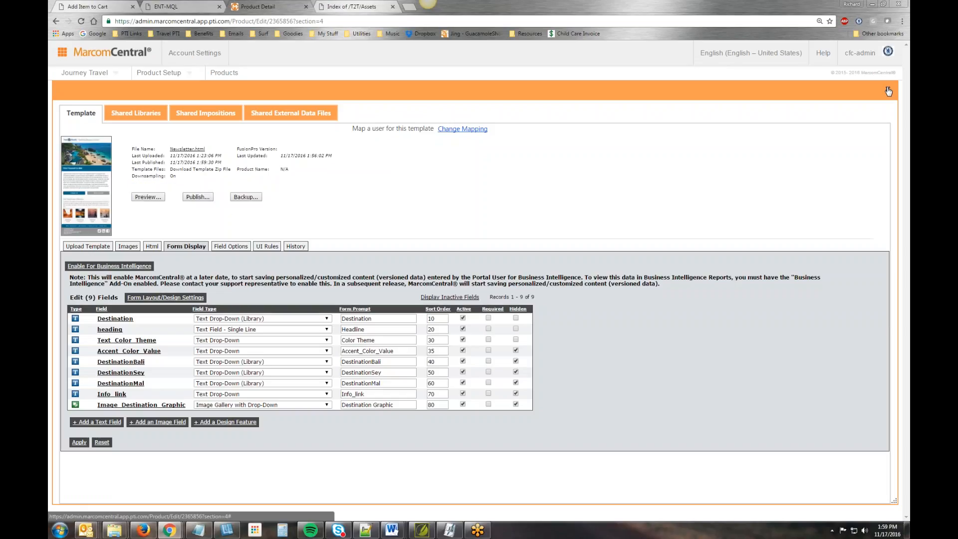
click(888, 91)
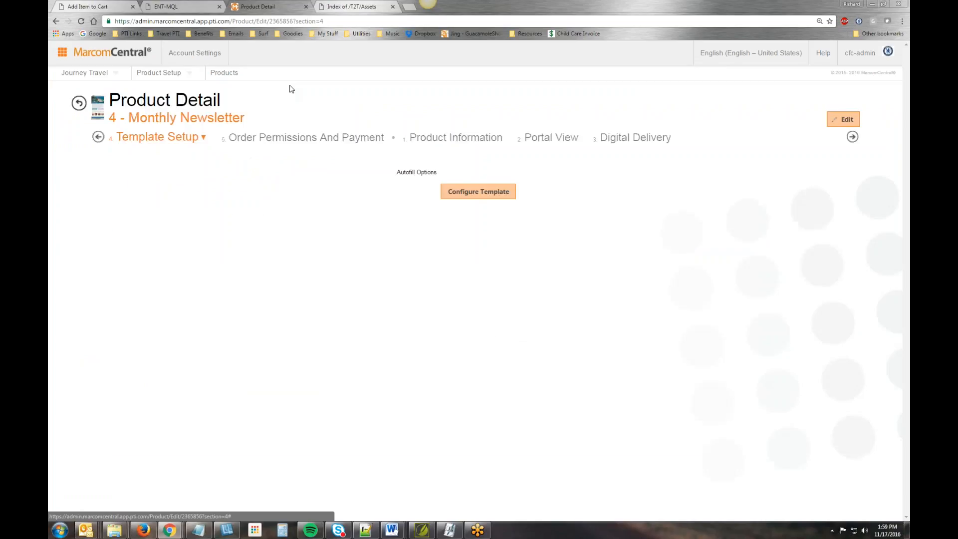
- Open the Journey Travel portal's Catalog Editor in a new browser tab and switch to it
click(97, 74)
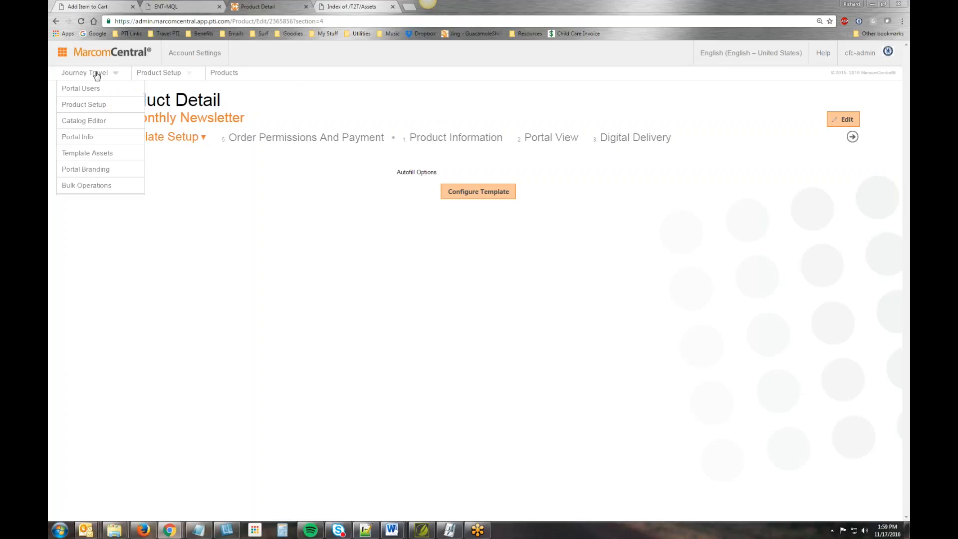
right_click(92, 124)
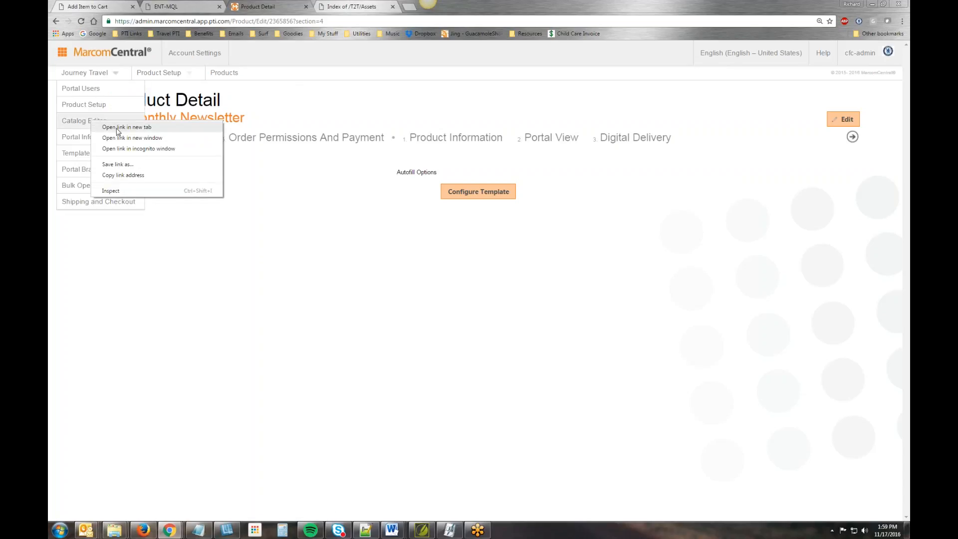
click(108, 129)
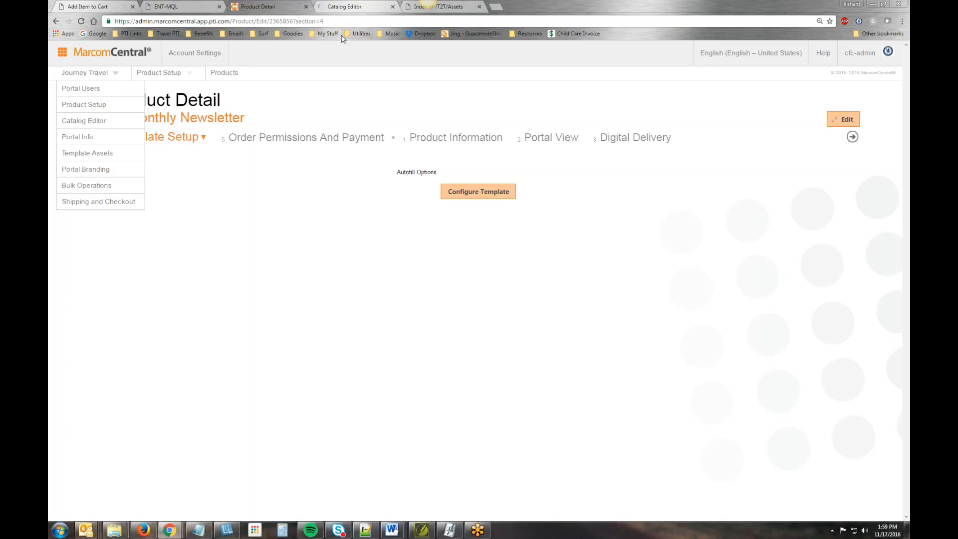
click(352, 7)
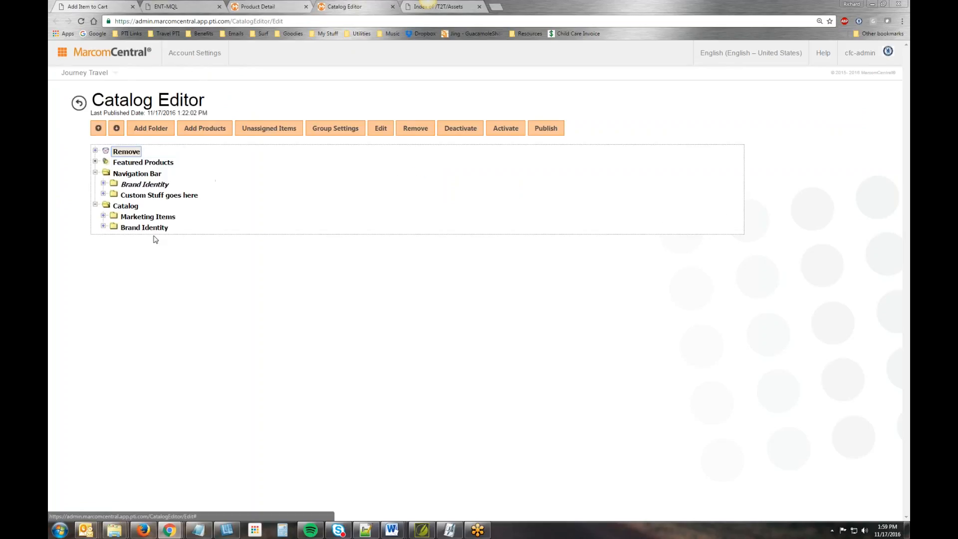
- Add the Monthly Newsletter product to the Marketing Items catalog folder and publish the catalog
click(135, 219)
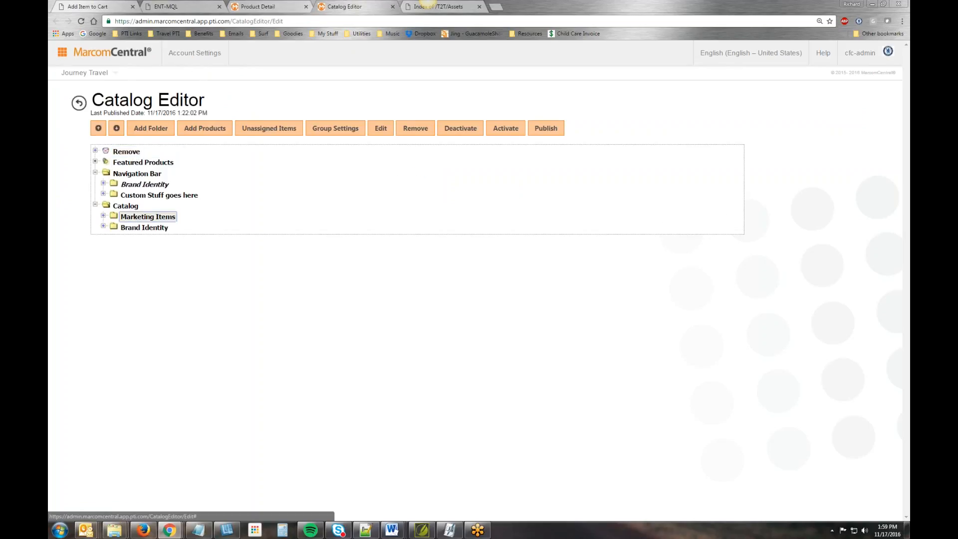
click(221, 128)
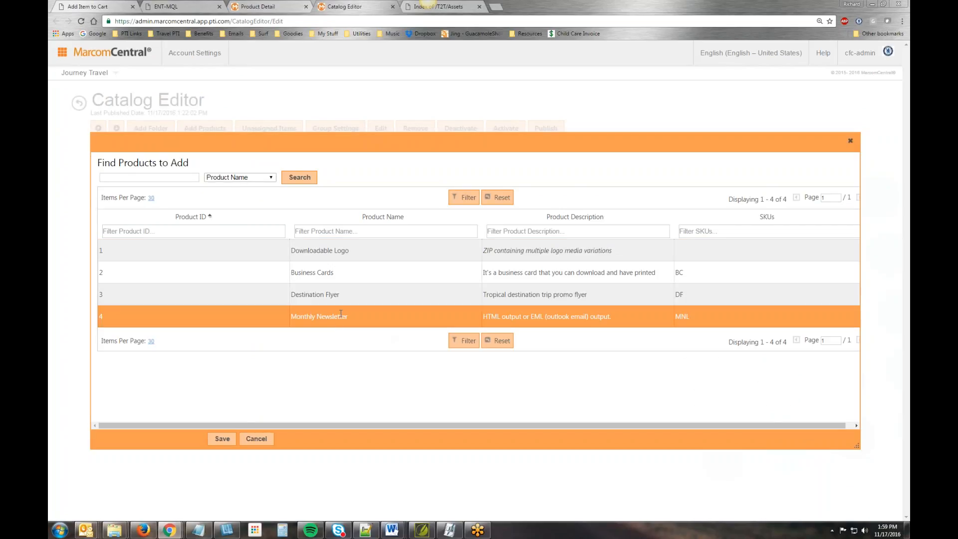
click(355, 323)
click(222, 439)
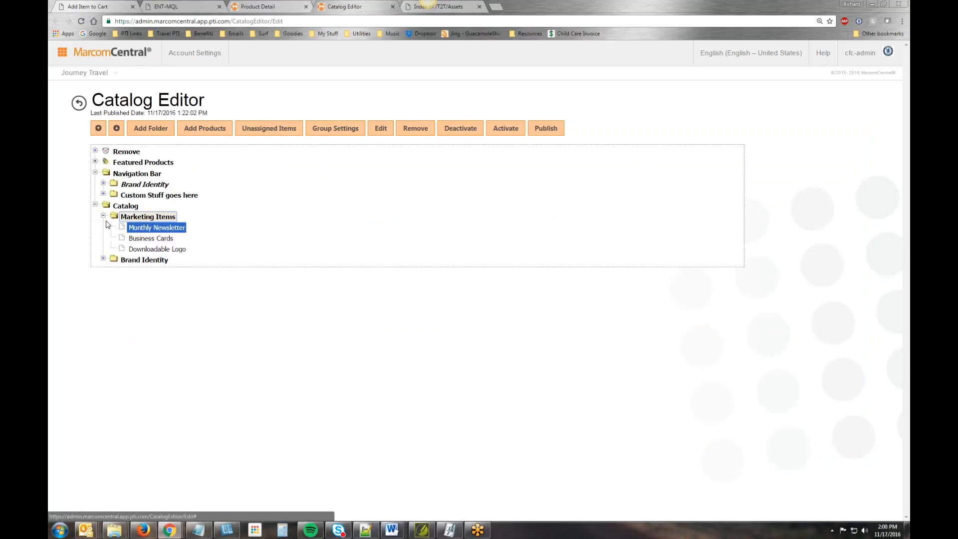
click(506, 129)
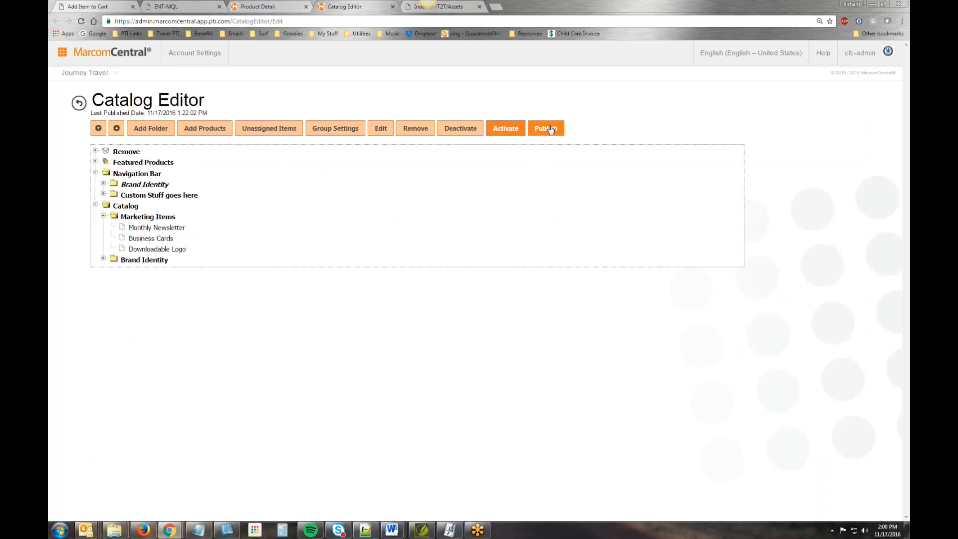
click(550, 129)
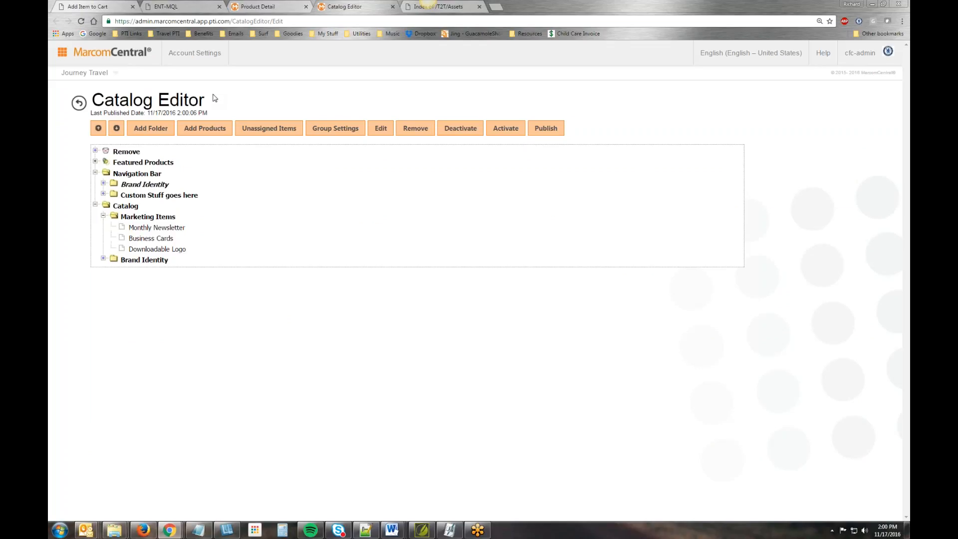
- Open the Journey Travel portal's Users list, and log out of the Time2Travel store and close its page
click(92, 73)
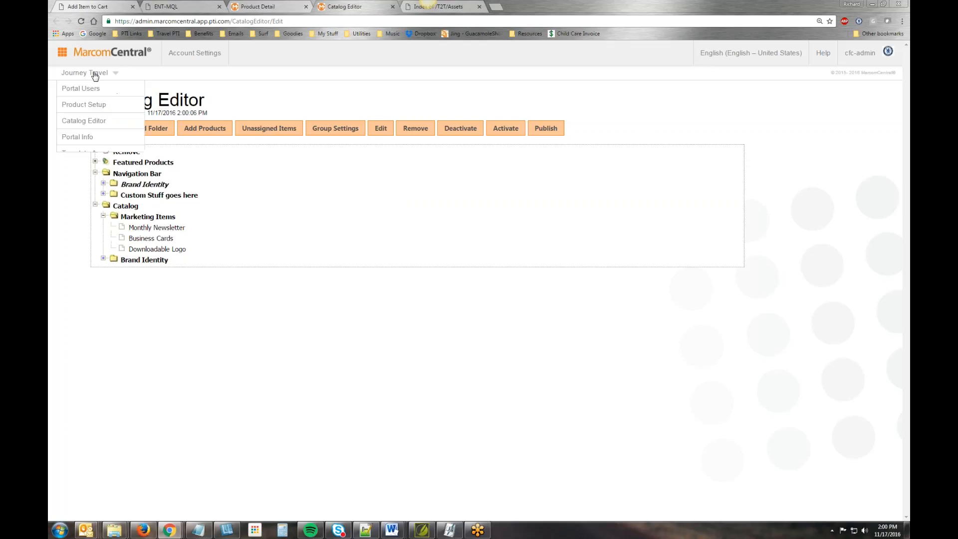
click(91, 89)
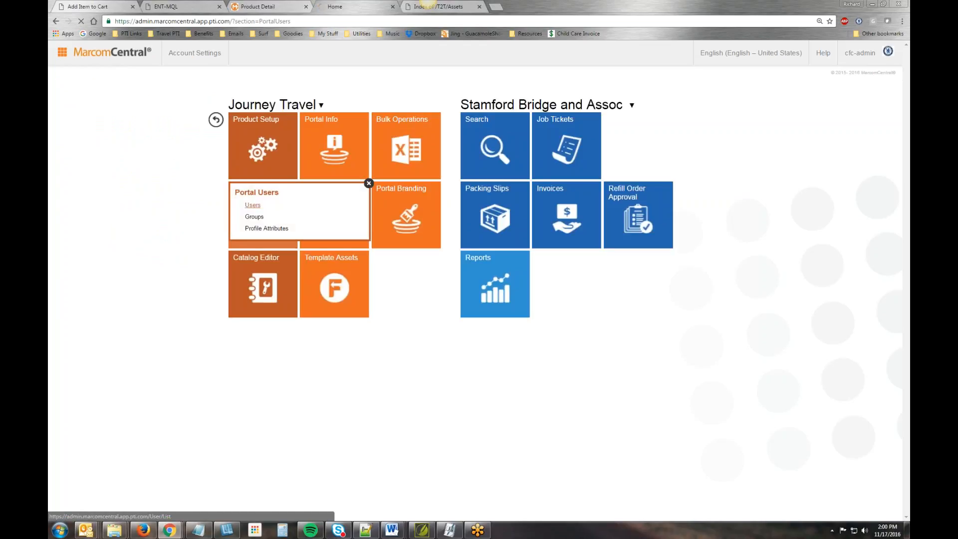
click(89, 7)
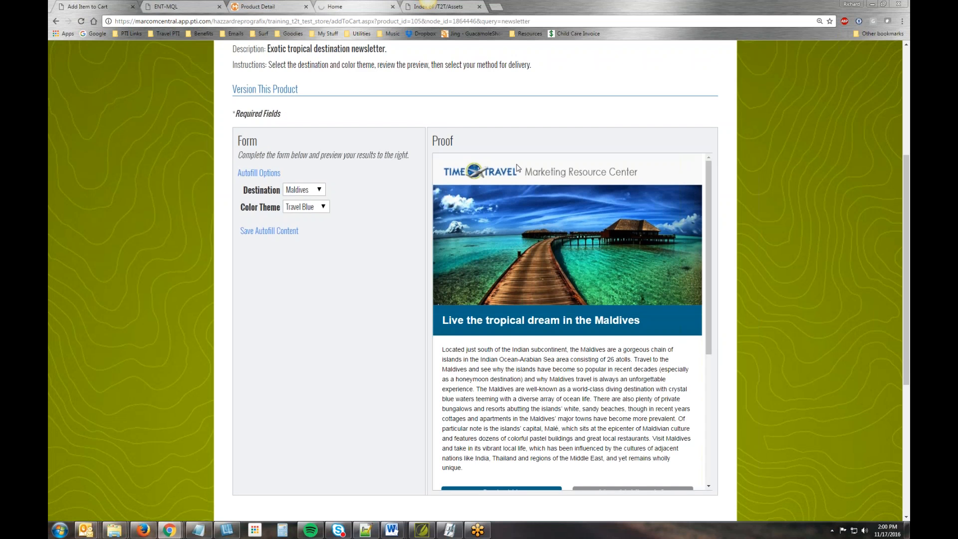
scroll(475, 279, up, 5)
click(293, 52)
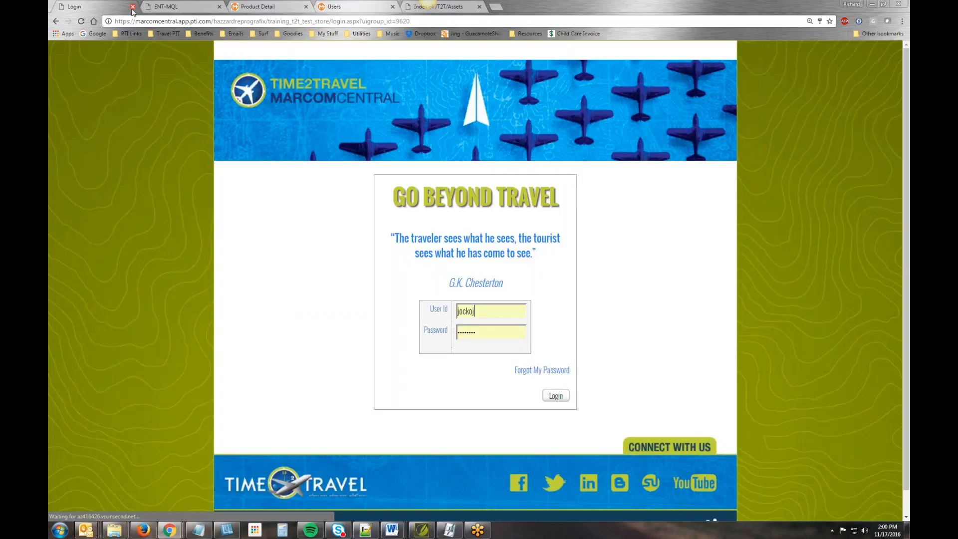
click(133, 6)
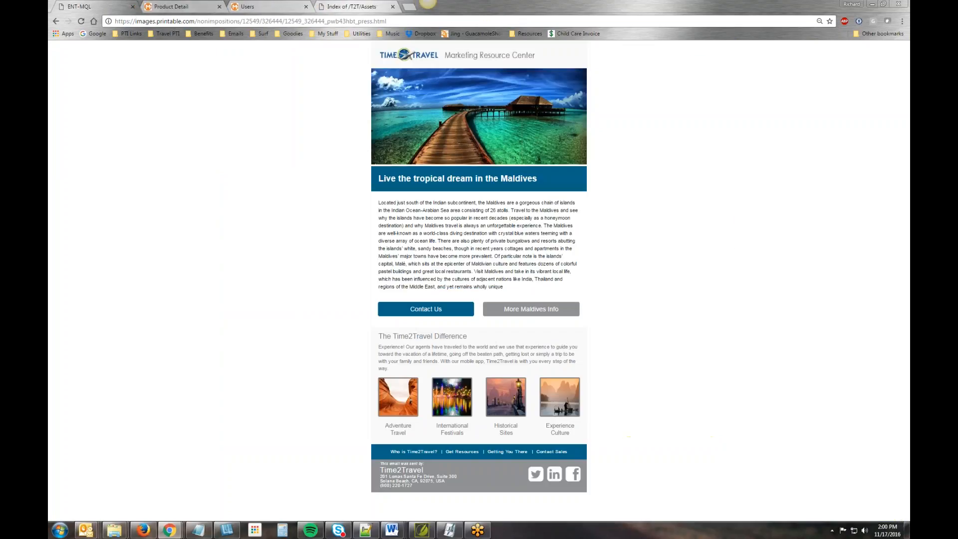
- Log in to the portal as the Senior Purchaser user and open the Monthly Newsletter from Marketing Items for customization
click(269, 7)
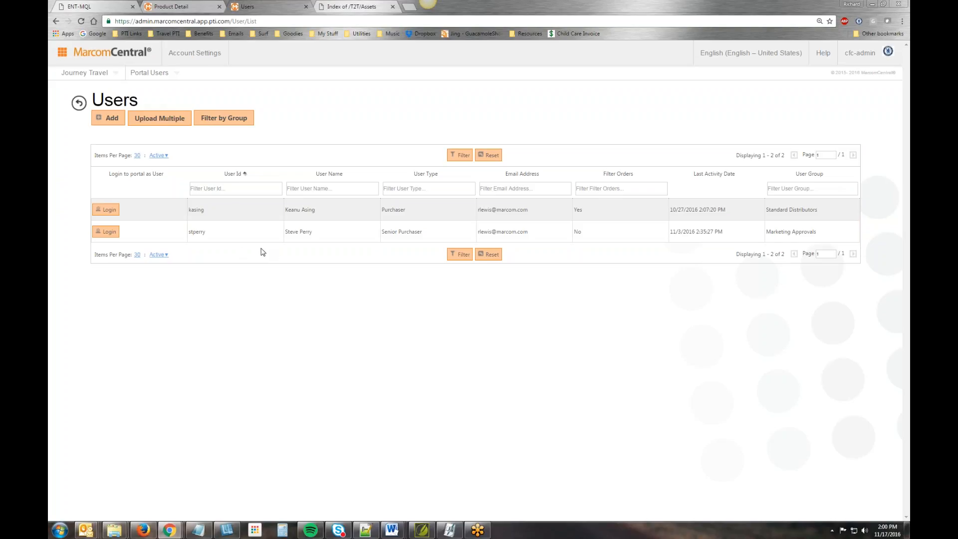
click(111, 233)
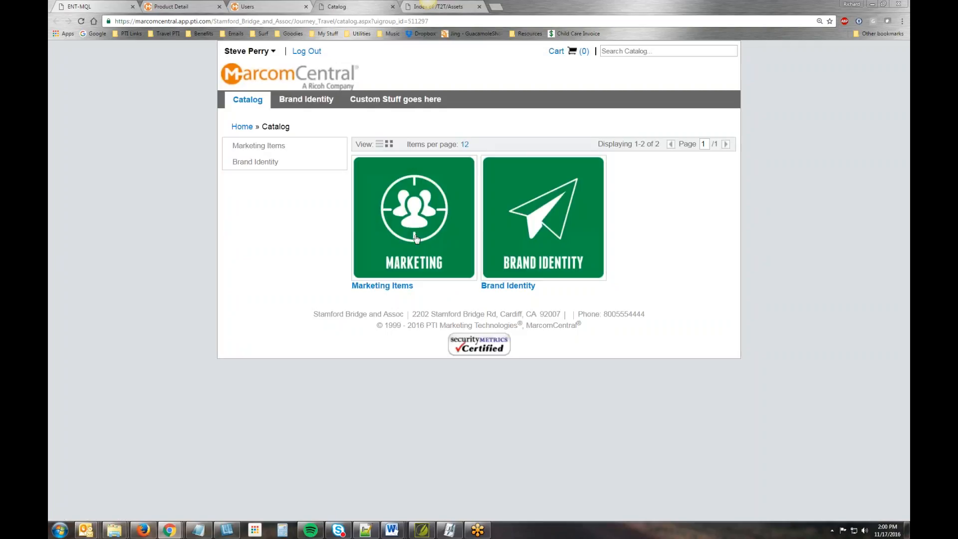
click(416, 239)
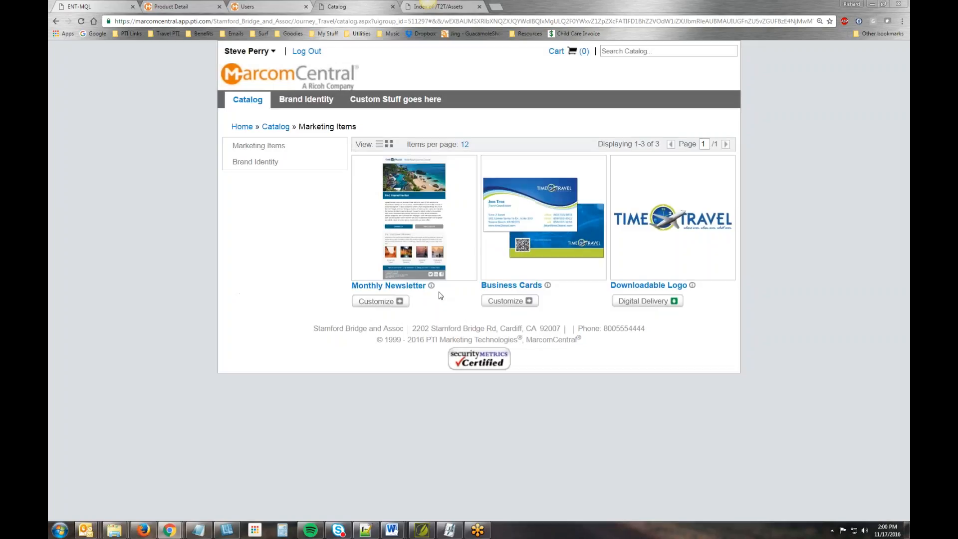
click(375, 302)
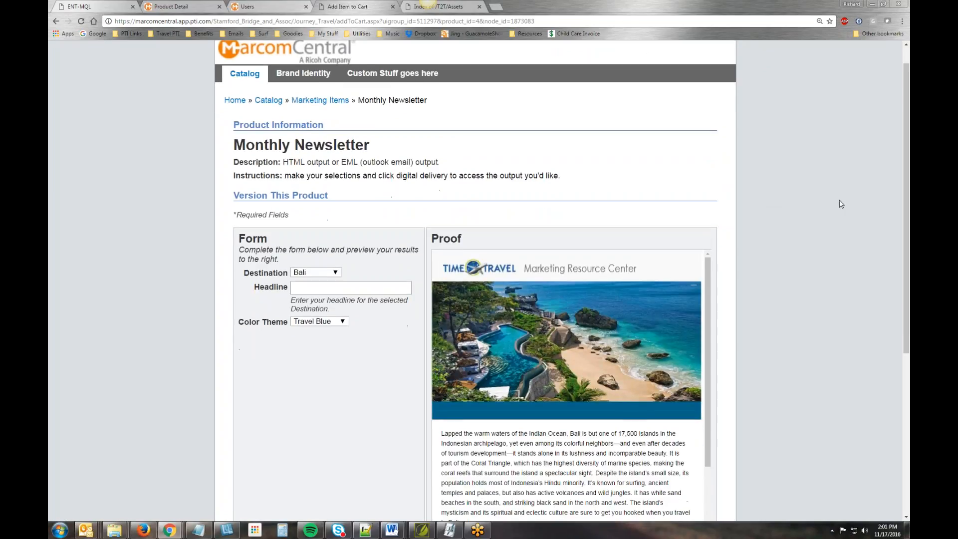
- Set the newsletter form's Destination to Maldives
scroll(838, 199, down, 3)
key(ctrl+minus)
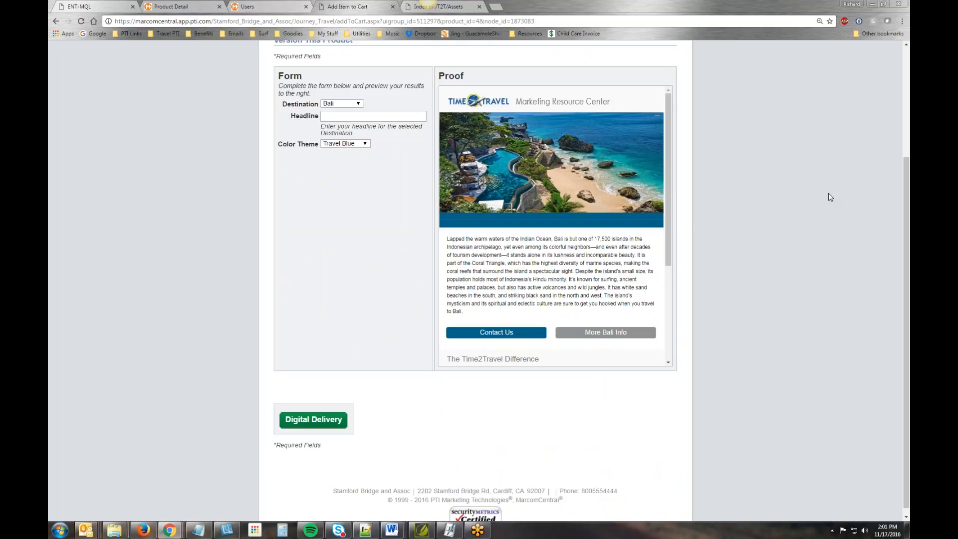
click(359, 103)
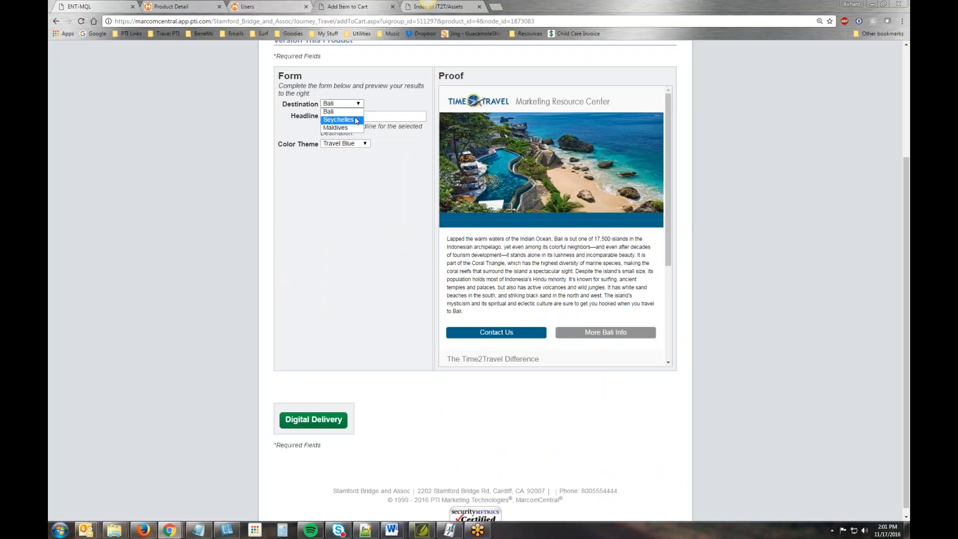
click(335, 127)
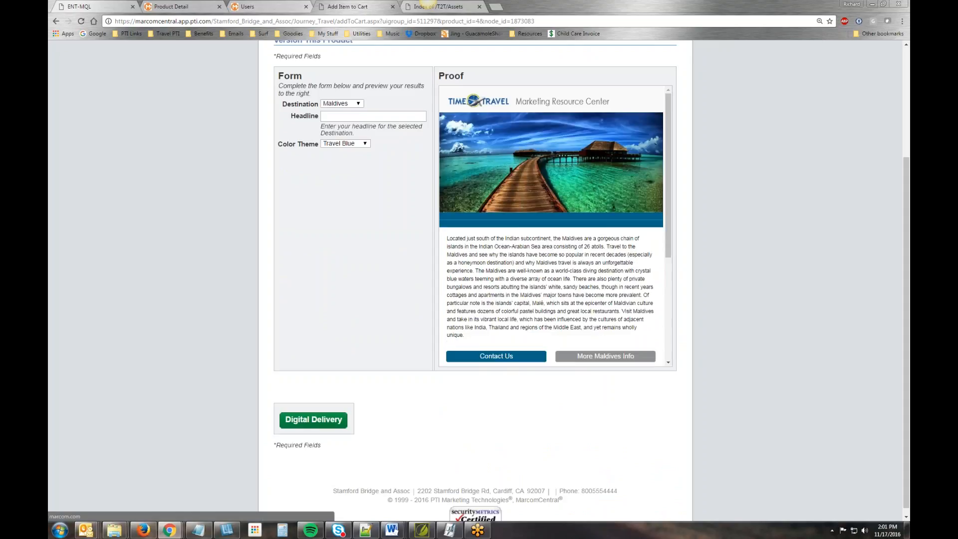
- Enter "This place is like heaven on earth!" as the newsletter's Headline
click(376, 119)
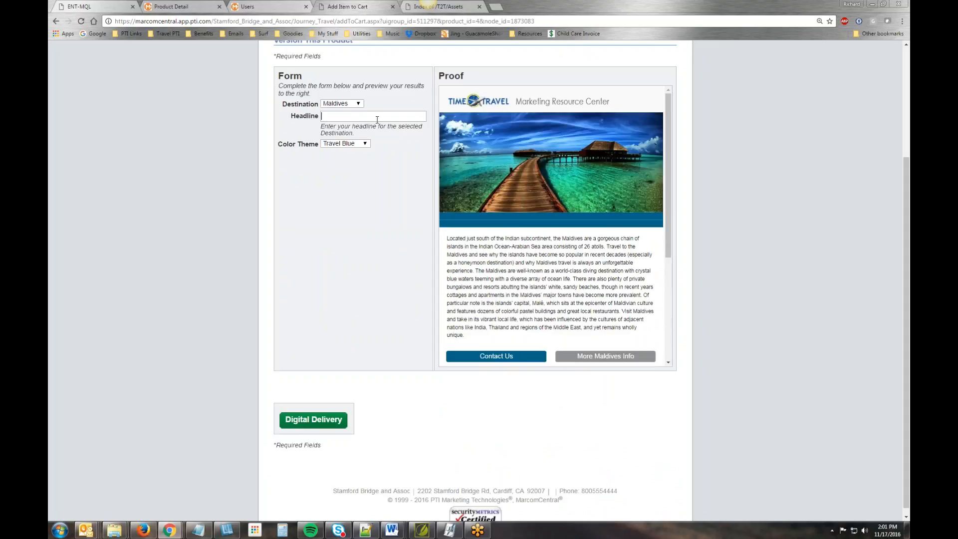
text(This place )
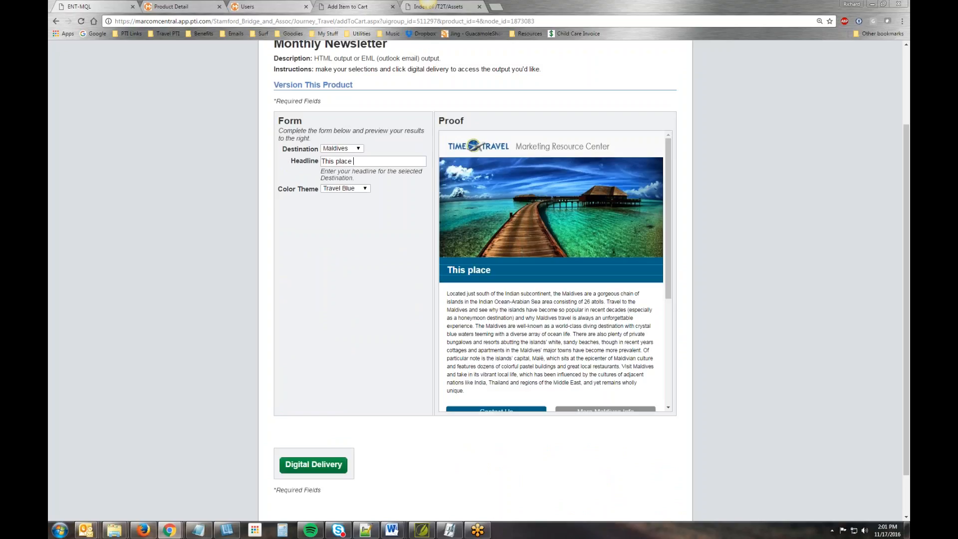
text(is like heaven )
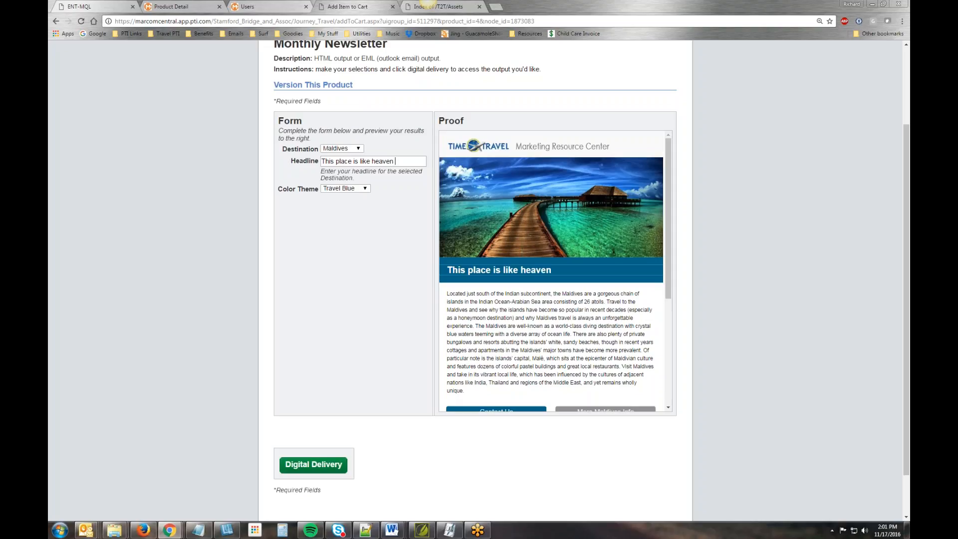
text(on earth!)
- Set the Color Theme to Sky Blue and review the newsletter proof down to its footer
click(366, 189)
click(360, 215)
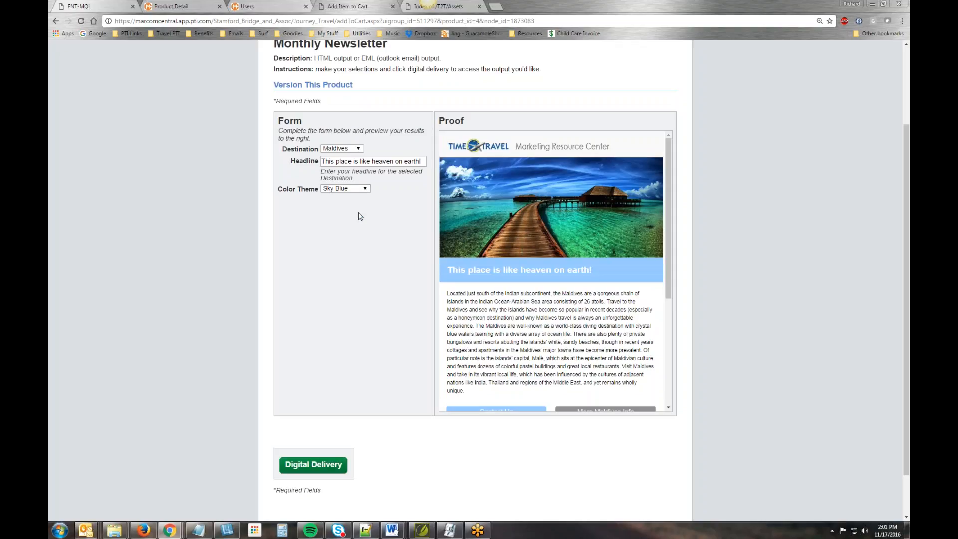
drag(666, 237, 679, 347)
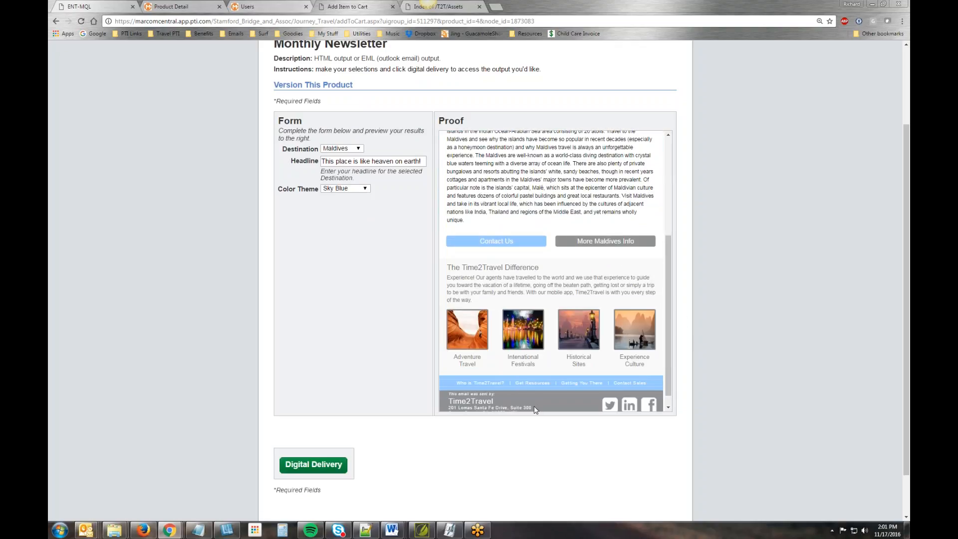
scroll(535, 406, down, 1)
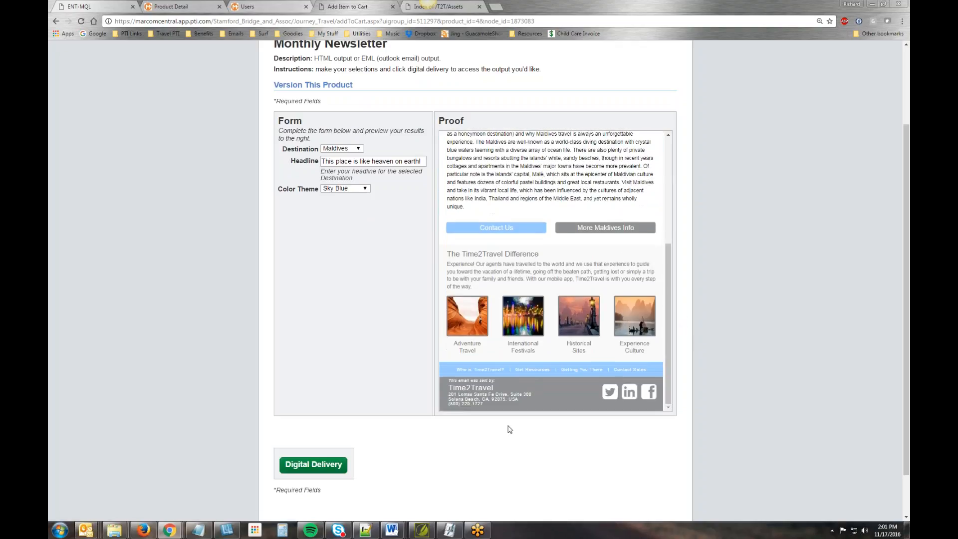
- Generate the Html output of the customized newsletter through Digital Delivery
click(314, 464)
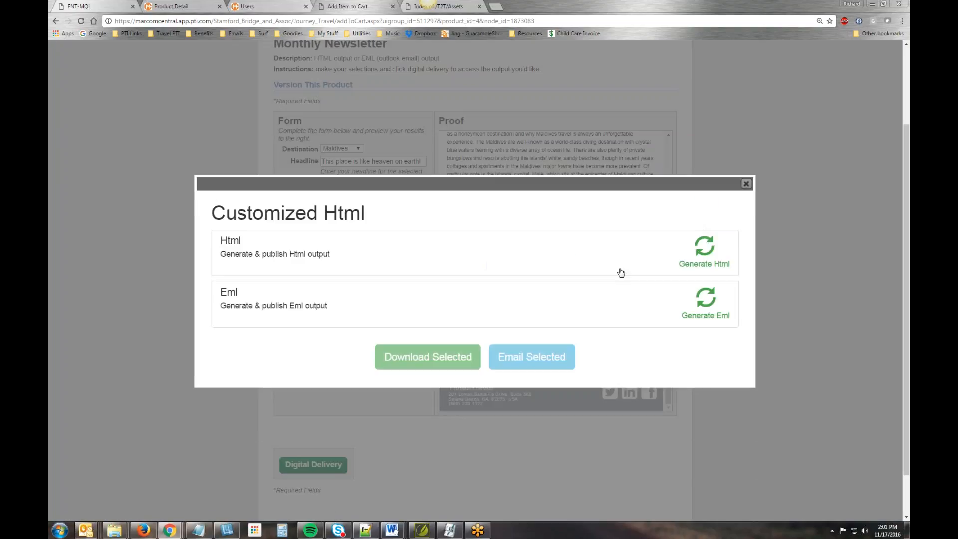
click(705, 247)
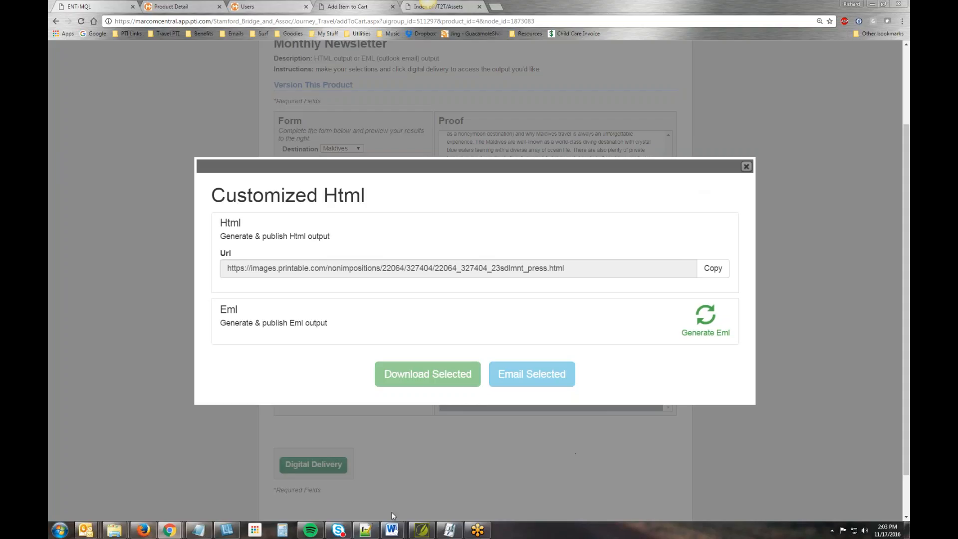
- Switch to Notepad and replace the Seychelles.jpg link with the placeholder {{FieldName}}
click(198, 530)
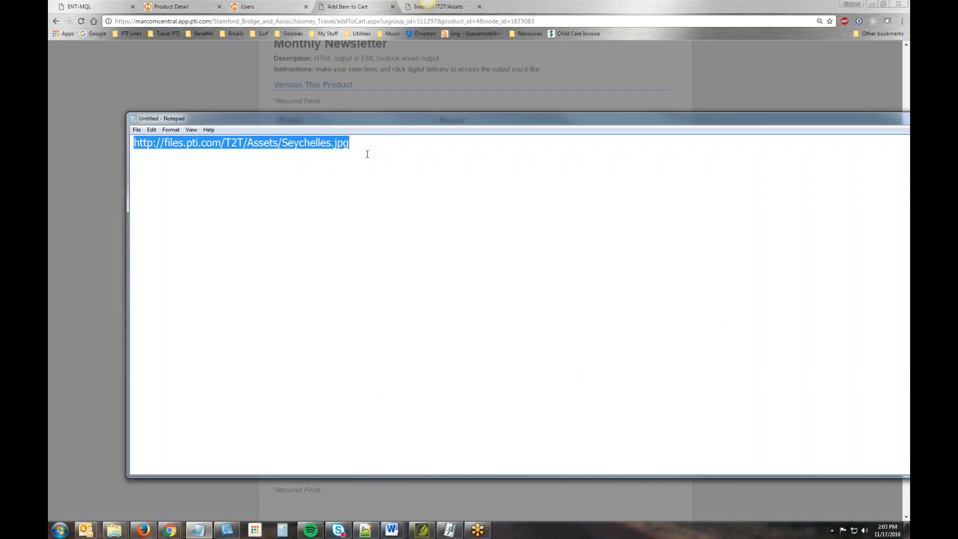
text({{)
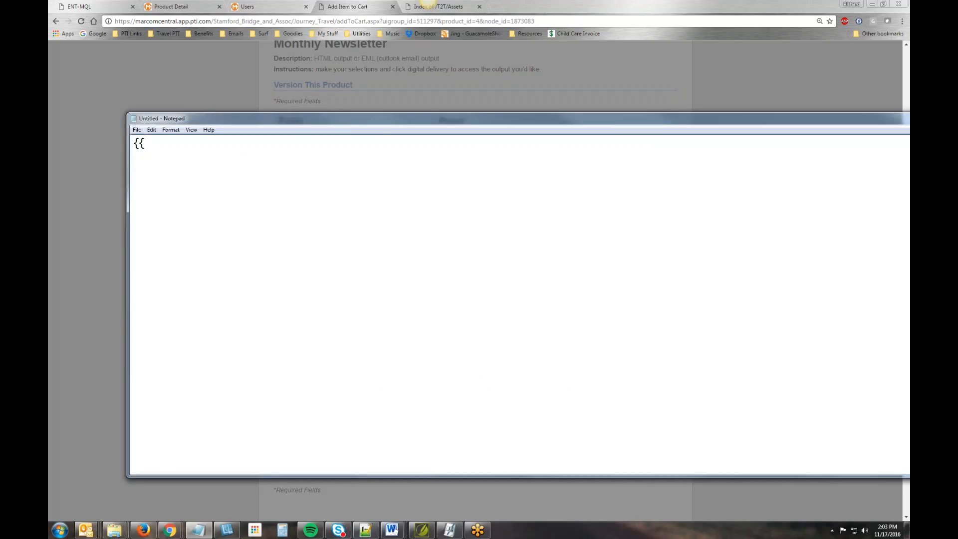
text(FieldName}})
- Highlight the whole {{FieldName}} placeholder in Notepad, and its opening and closing double braces
drag(212, 140, 133, 142)
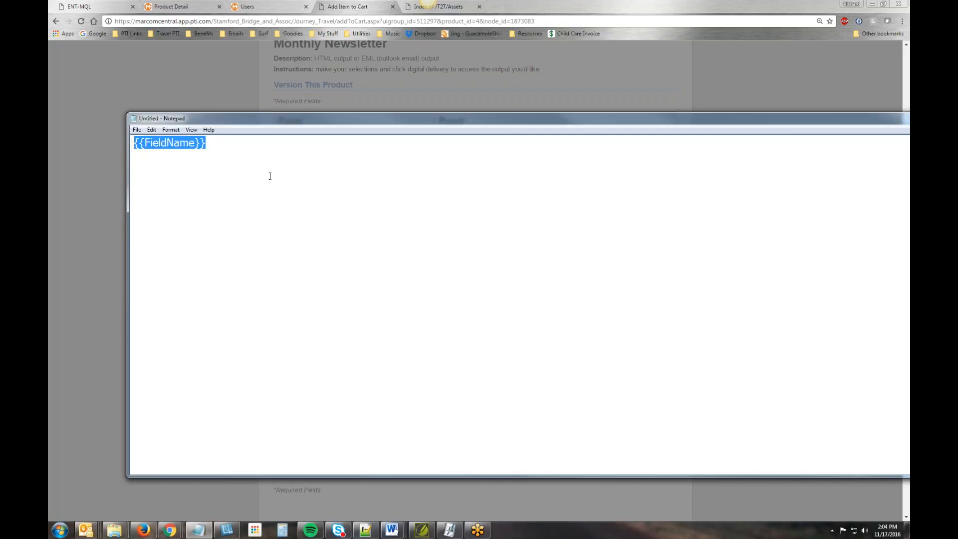
click(276, 170)
double_click(142, 143)
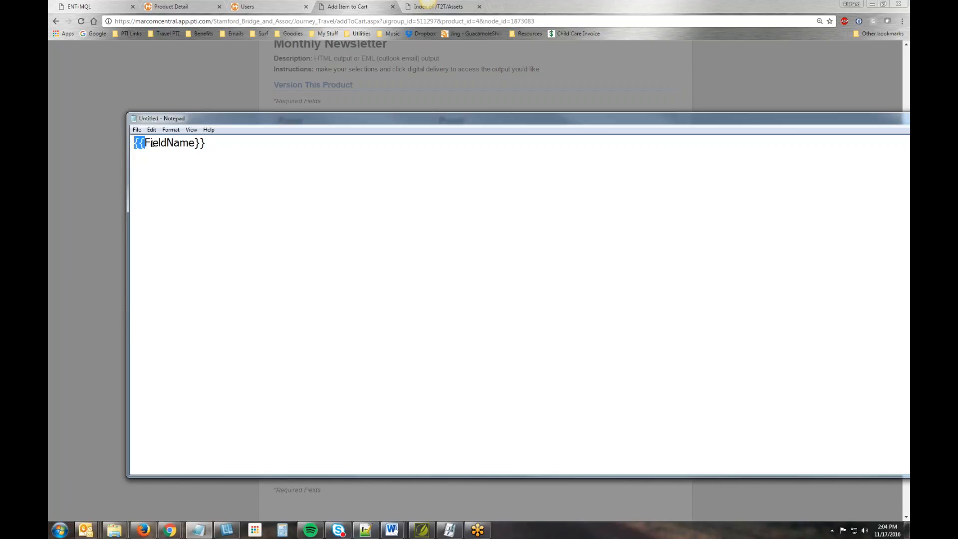
double_click(203, 143)
drag(144, 144, 129, 144)
- Return to the Customized Html dialog in the browser and copy the Html output's URL
click(717, 91)
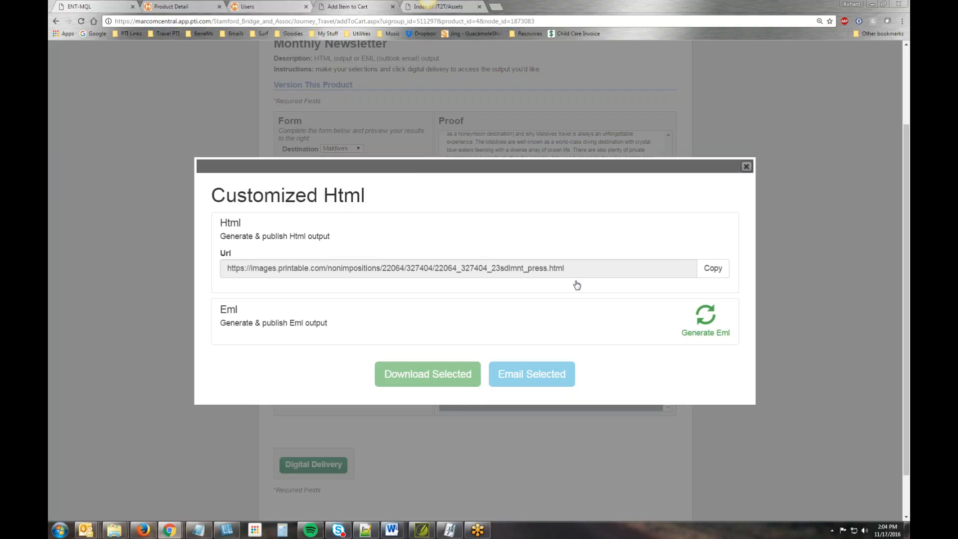
click(712, 268)
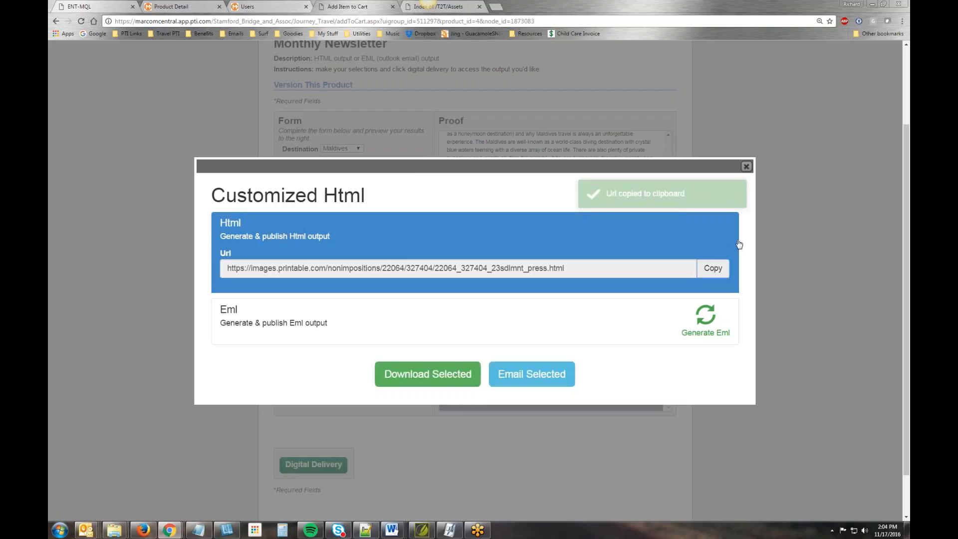
- Close the Customized Html dialog and look through the Monthly Newsletter proof from its footer up to the banner
click(746, 166)
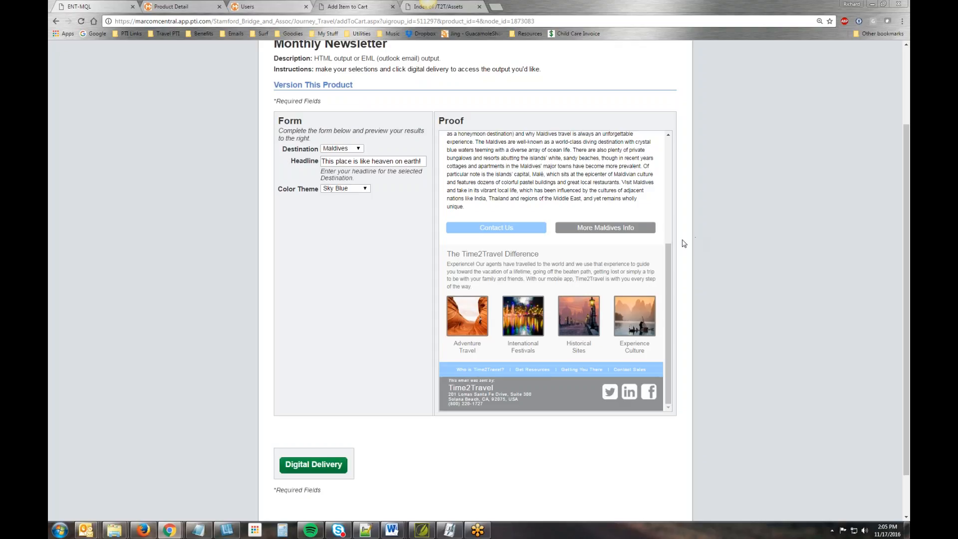
scroll(668, 268, up, 1)
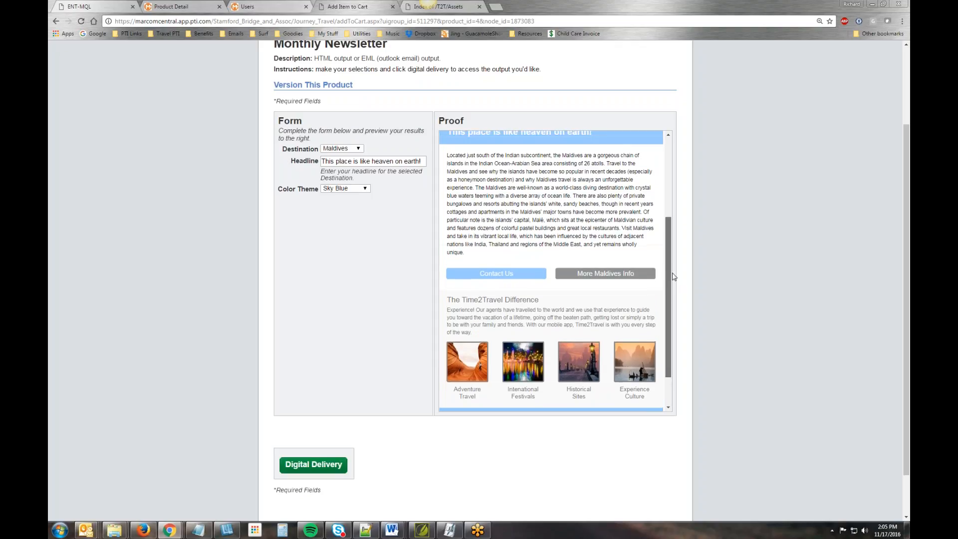
scroll(668, 268, down, 1)
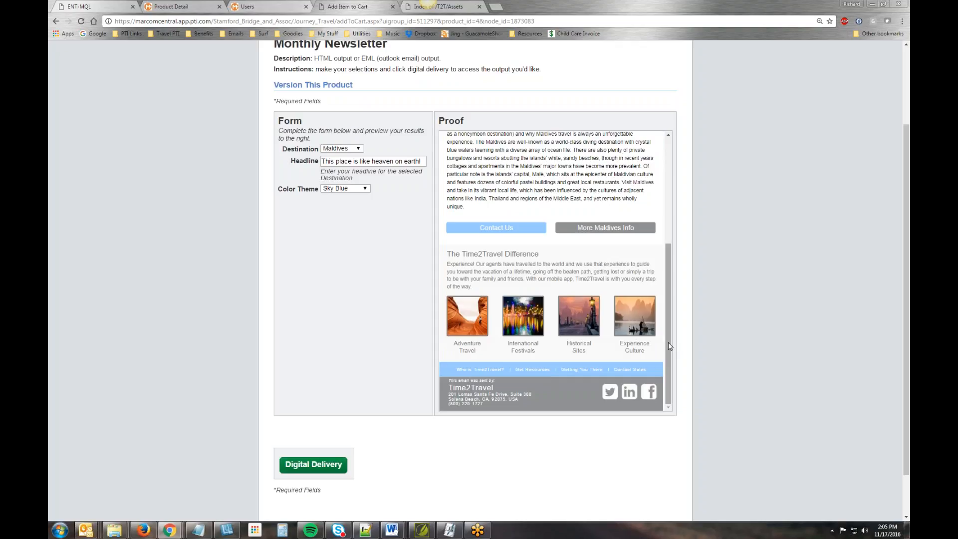
drag(668, 343, 669, 341)
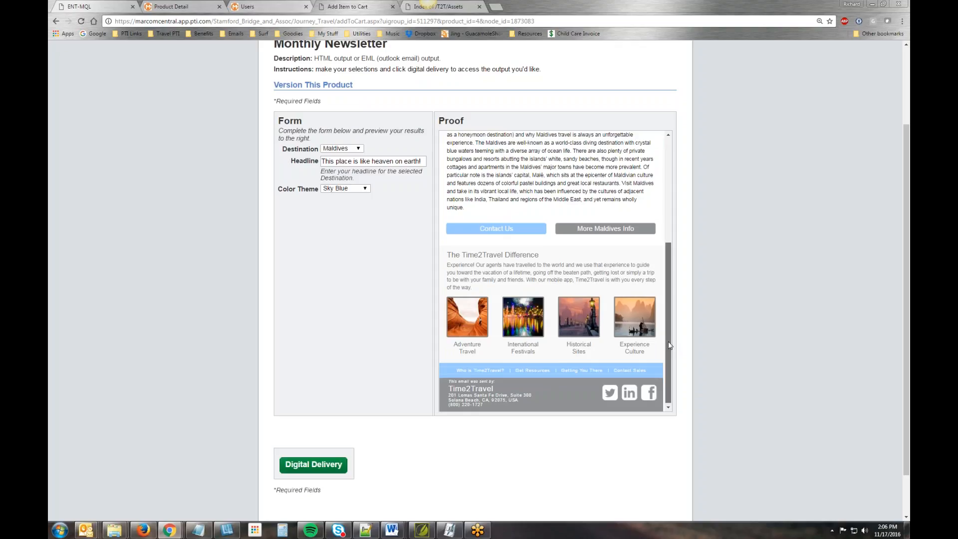
drag(668, 329, 677, 389)
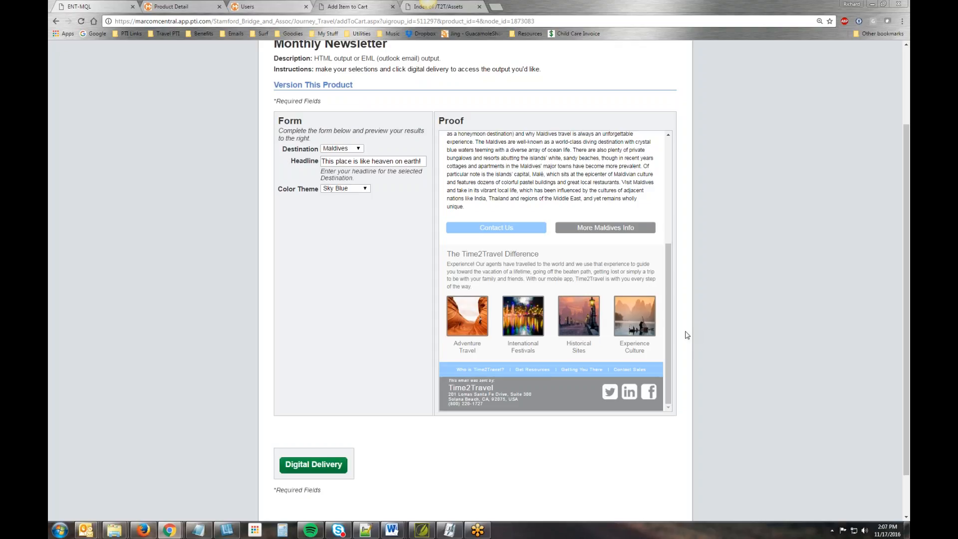
drag(667, 287, 669, 182)
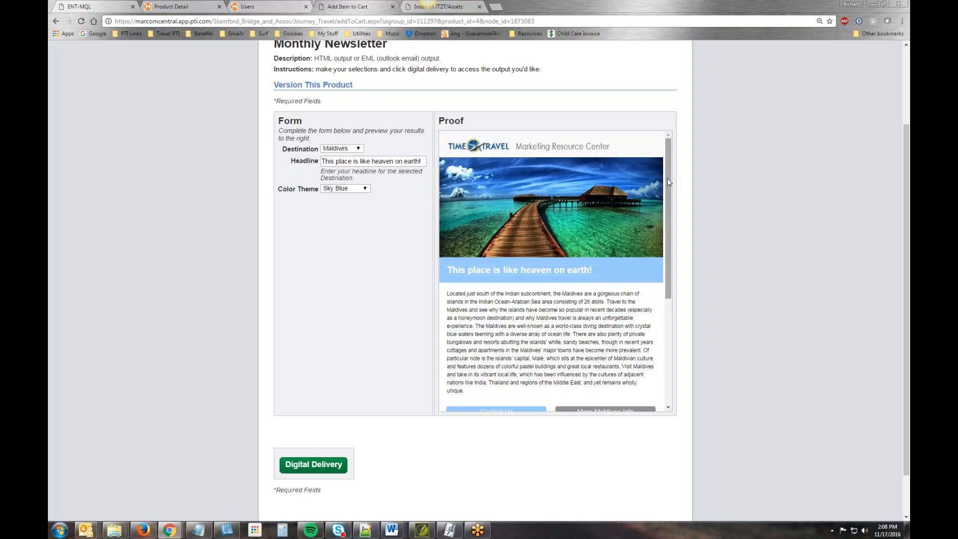
scroll(666, 178, up, 2)
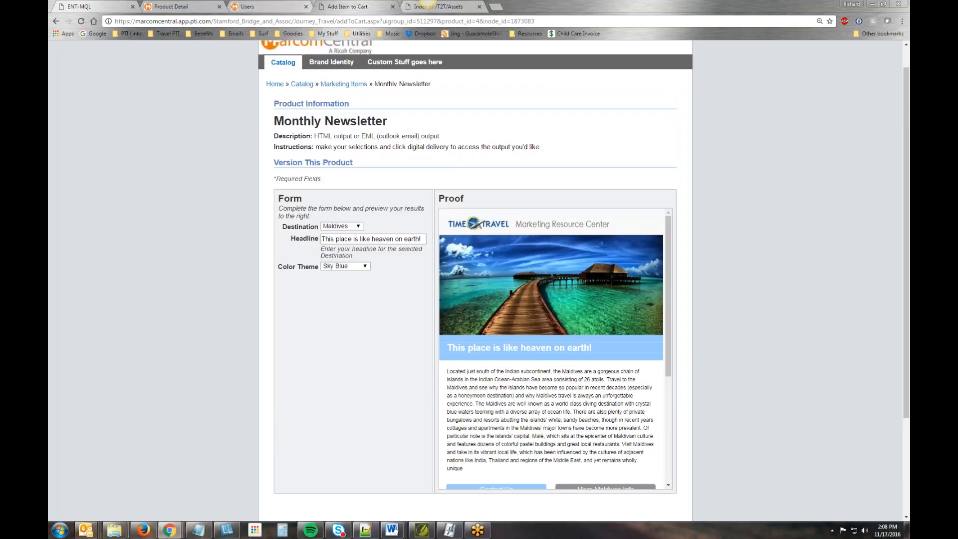
- Open the copied Html output URL in a new browser tab
key(ctrl+t)
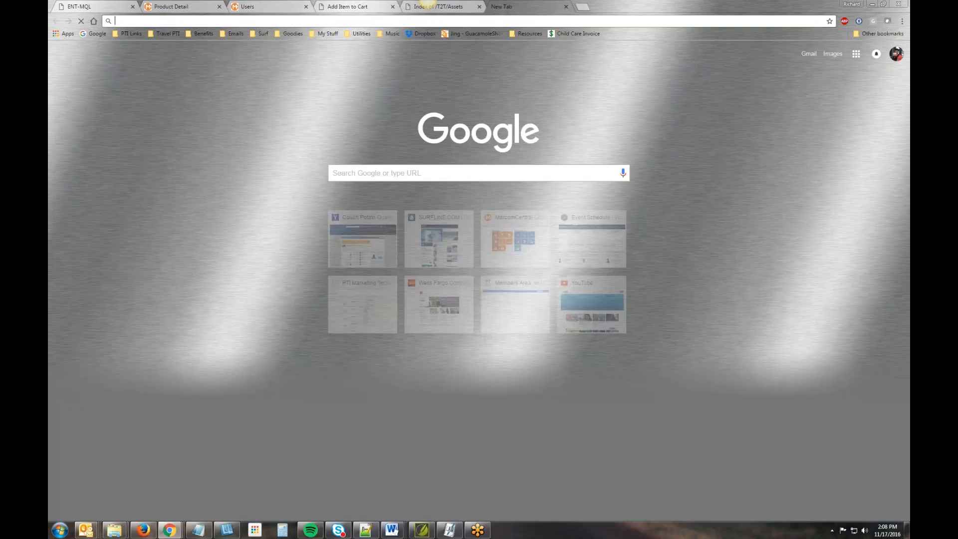
key(ctrl+v)
key(Return)
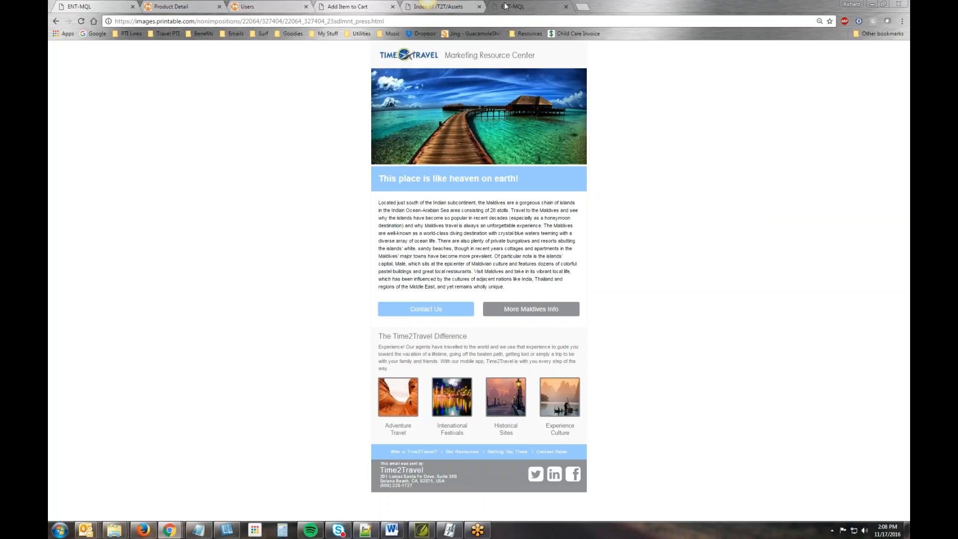
- Switch to Notepad++, highlight the title text ENT-MQL in the head of Newsletter.html, and return to the newsletter output in the browser
click(366, 530)
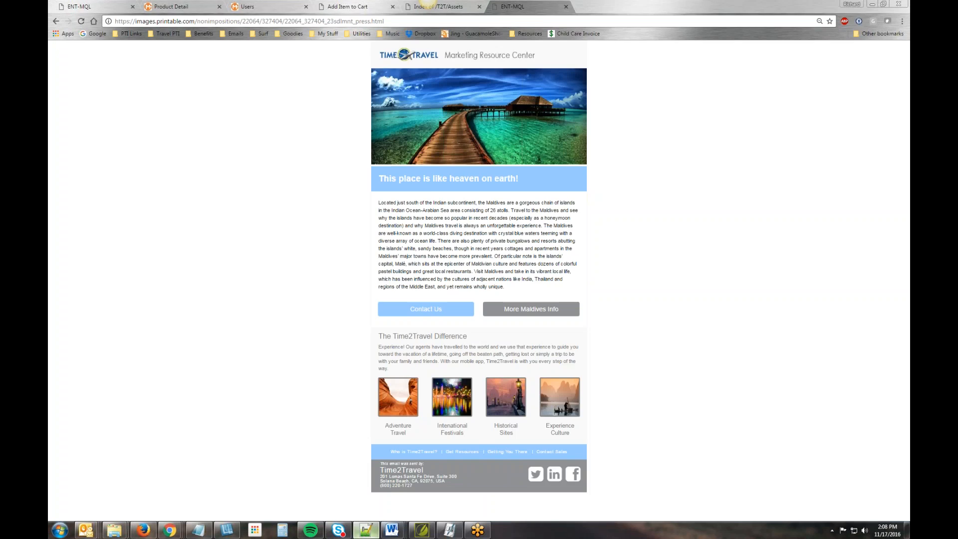
scroll(427, 331, up, 20)
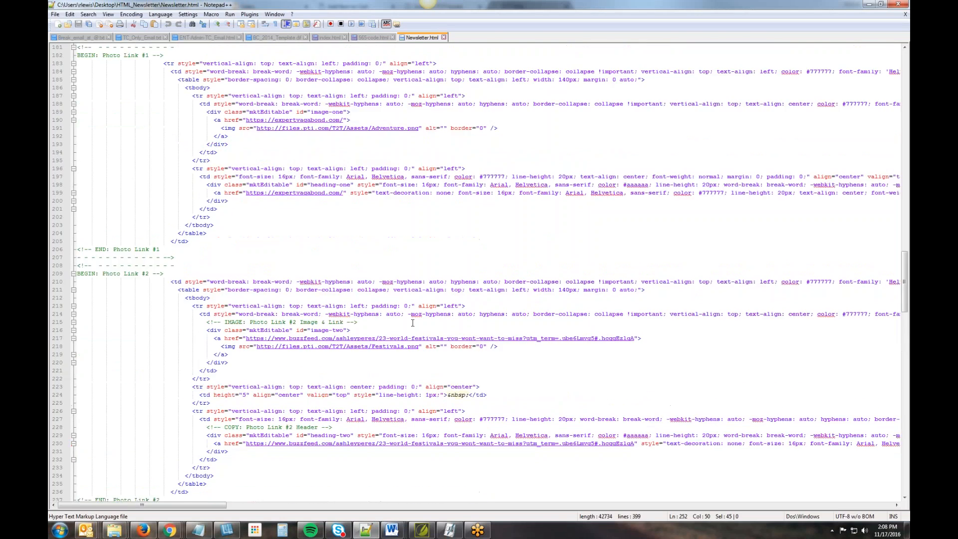
scroll(394, 266, up, 11)
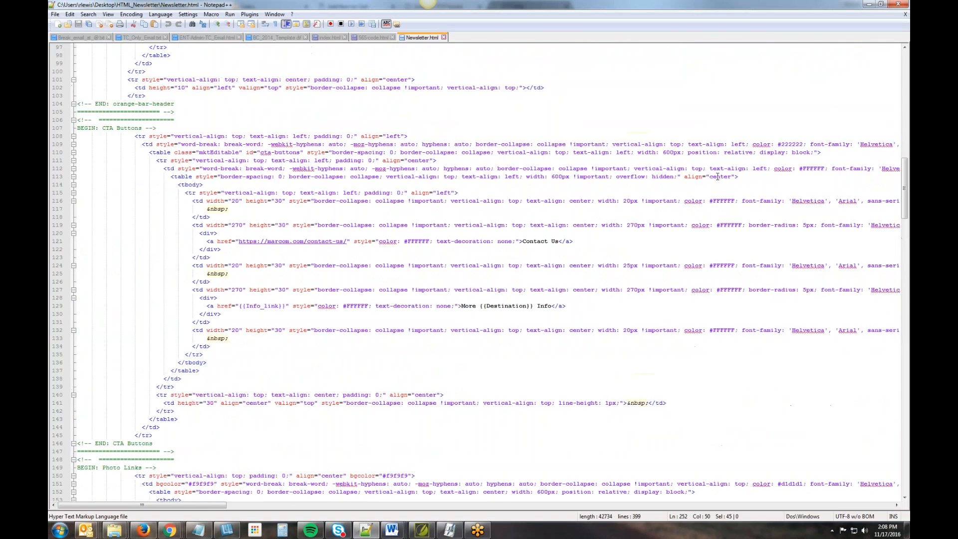
drag(904, 197, 903, 90)
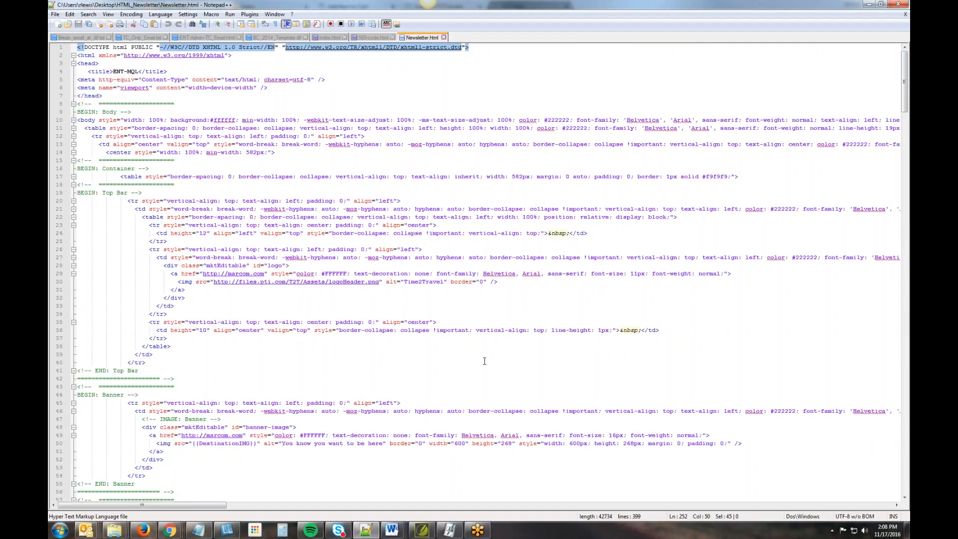
drag(114, 70, 139, 72)
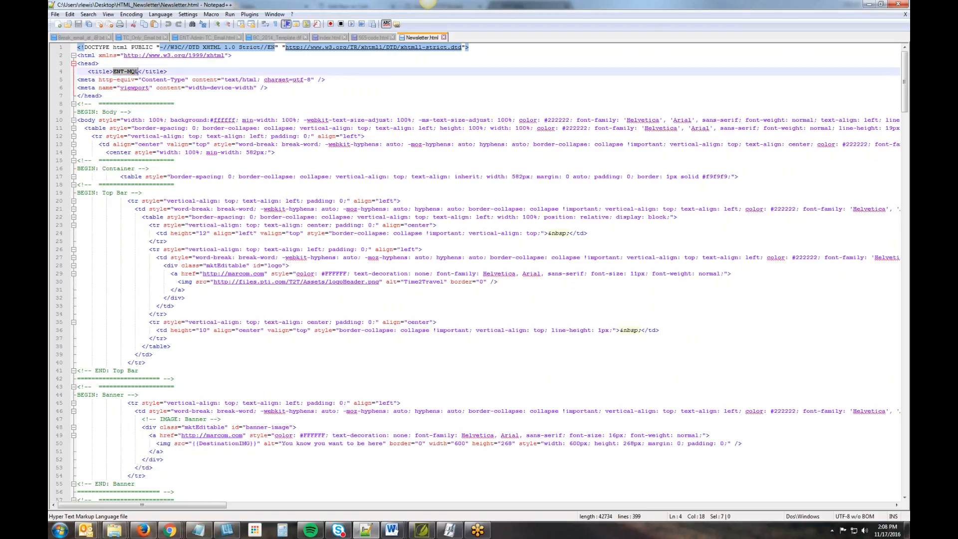
click(869, 4)
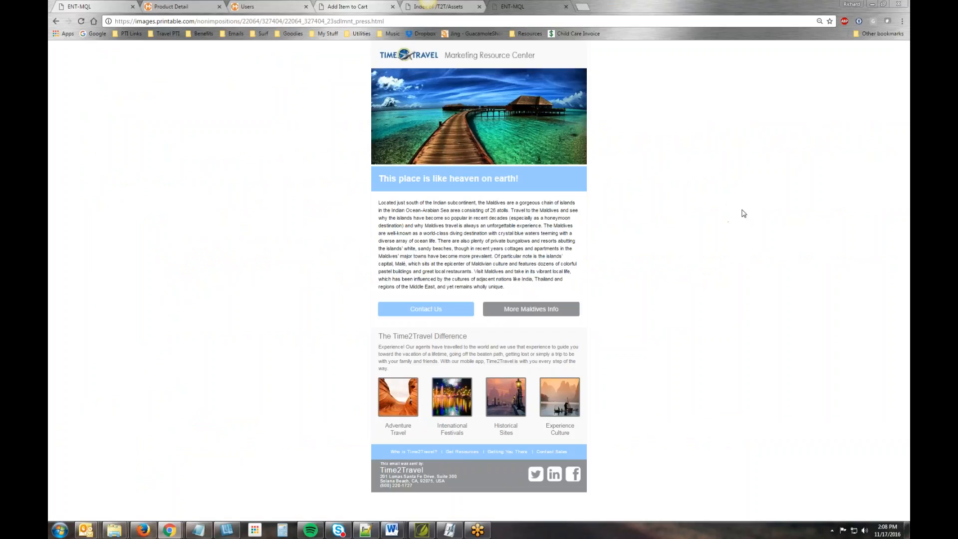